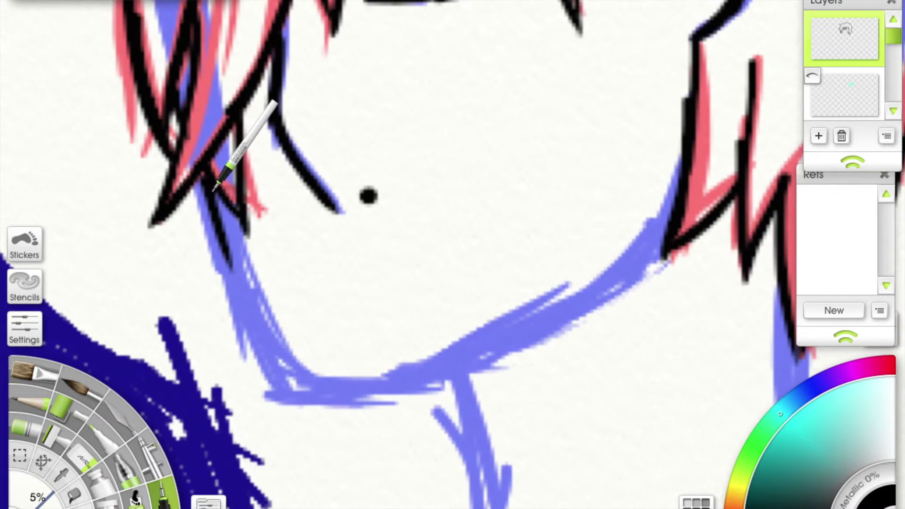
Step: Ink the jawline, the front of the neck and the start of the near shoulder in black over the blue sketch
{"action": "scroll", "coordinate": [537, 255], "scroll_direction": "down", "scroll_amount": 10}
{"action": "mouse_move", "coordinate": [358, 22]}
{"action": "left_mouse_down"}
{"action": "mouse_move", "coordinate": [366, 28]}
{"action": "mouse_move", "coordinate": [339, 293]}
{"action": "mouse_move", "coordinate": [218, 384]}
{"action": "left_mouse_up"}
{"action": "scroll", "coordinate": [301, 336], "scroll_direction": "down", "scroll_amount": 5}
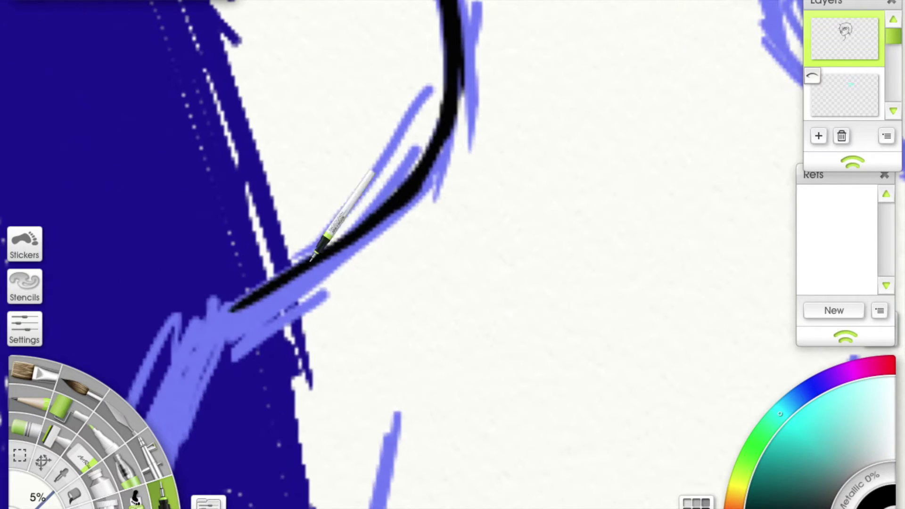
Step: Ink the near shoulder and upper arm of the raised arm, undoing and redrawing the uneven strokes
{"action": "scroll", "coordinate": [179, 430], "scroll_direction": "down", "scroll_amount": 5}
{"action": "mouse_move", "coordinate": [405, 52]}
{"action": "left_mouse_down"}
{"action": "mouse_move", "coordinate": [340, 125]}
{"action": "mouse_move", "coordinate": [293, 333]}
{"action": "left_mouse_up"}
{"action": "key", "text": "ctrl+z"}
{"action": "left_click_drag", "start_coordinate": [368, 43], "coordinate": [343, 169]}
{"action": "scroll", "coordinate": [343, 169], "scroll_direction": "down", "scroll_amount": 5}
{"action": "key", "text": "ctrl+z"}
{"action": "mouse_move", "coordinate": [417, 4]}
{"action": "left_mouse_down"}
{"action": "mouse_move", "coordinate": [374, 186]}
{"action": "mouse_move", "coordinate": [334, 273]}
{"action": "left_mouse_up"}
Step: Ink the front side line of the torso from the armpit down to the raised arm's elbow
{"action": "scroll", "coordinate": [334, 273], "scroll_direction": "down", "scroll_amount": 4}
{"action": "left_click_drag", "start_coordinate": [609, 2], "coordinate": [545, 257]}
{"action": "scroll", "coordinate": [545, 257], "scroll_direction": "down", "scroll_amount": 3}
{"action": "left_click_drag", "start_coordinate": [486, 33], "coordinate": [424, 249]}
{"action": "scroll", "coordinate": [461, 132], "scroll_direction": "down", "scroll_amount": 4}
{"action": "scroll", "coordinate": [424, 248], "scroll_direction": "up", "scroll_amount": 4}
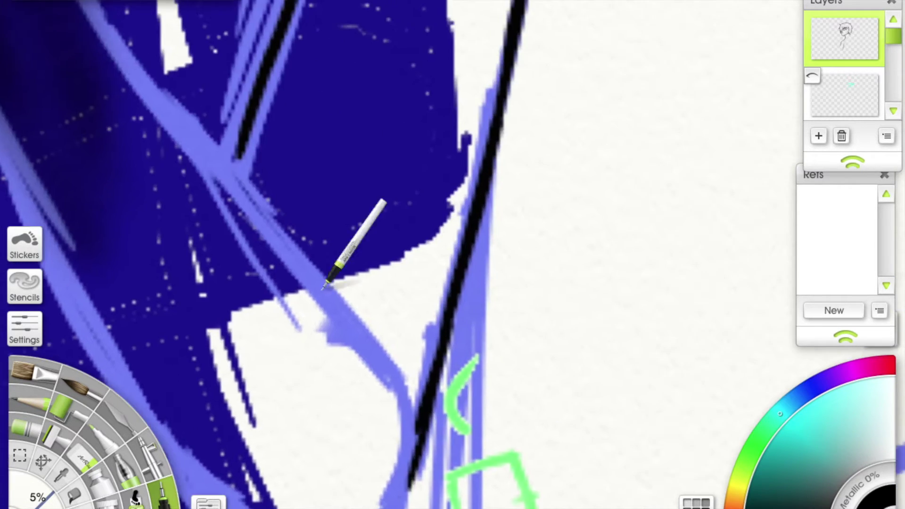
Step: Ink the inner edge of the raised forearm and the rounded underside of its elbow
{"action": "left_click_drag", "start_coordinate": [171, 92], "coordinate": [394, 339]}
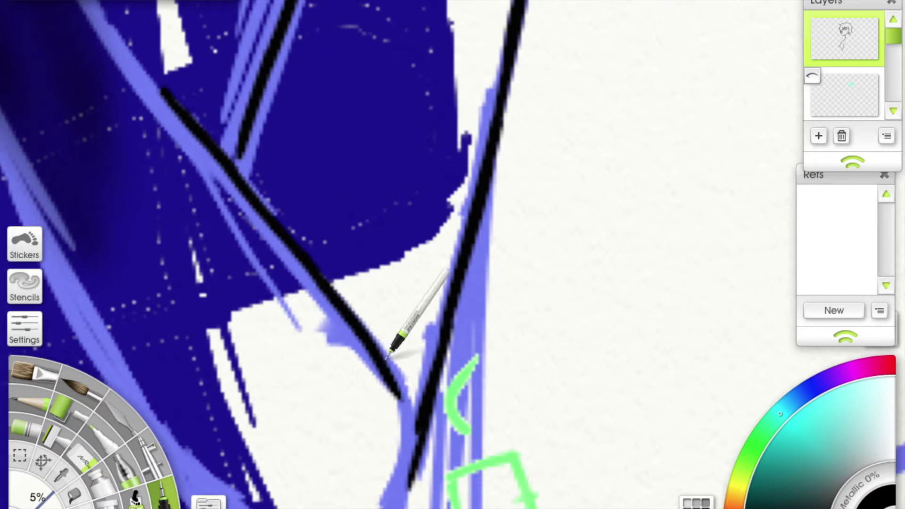
{"action": "scroll", "coordinate": [394, 338], "scroll_direction": "down", "scroll_amount": 4}
{"action": "mouse_move", "coordinate": [95, 32]}
{"action": "left_mouse_down"}
{"action": "mouse_move", "coordinate": [319, 303]}
{"action": "mouse_move", "coordinate": [417, 233]}
{"action": "left_mouse_up"}
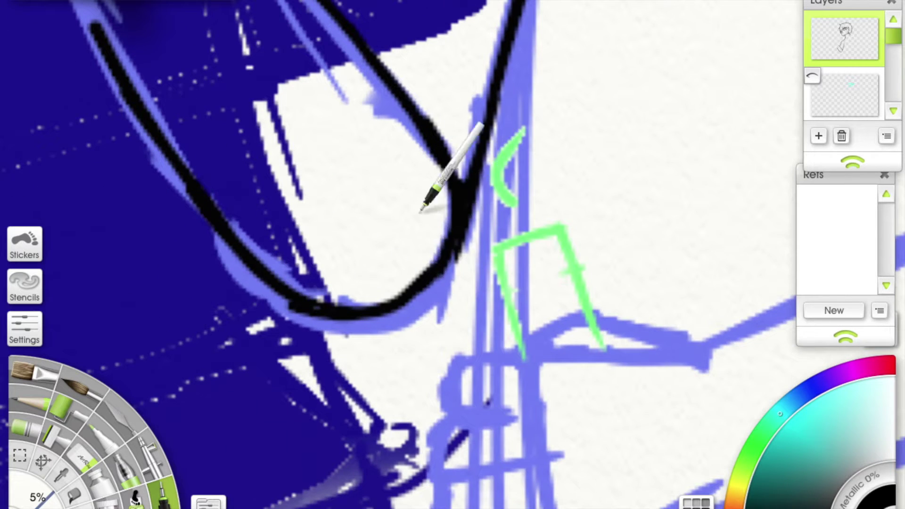
{"action": "scroll", "coordinate": [426, 257], "scroll_direction": "down", "scroll_amount": 4}
Step: Ink the outer edge of the raised forearm between the elbow and the wrist
{"action": "mouse_move", "coordinate": [303, 191]}
{"action": "left_mouse_down"}
{"action": "mouse_move", "coordinate": [369, 398]}
{"action": "mouse_move", "coordinate": [424, 504]}
{"action": "left_mouse_up"}
{"action": "scroll", "coordinate": [347, 198], "scroll_direction": "up", "scroll_amount": 3}
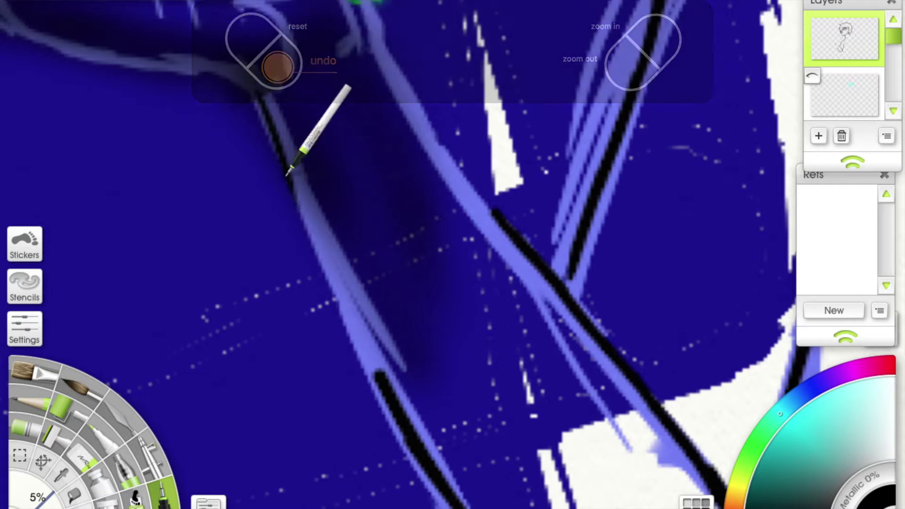
{"action": "scroll", "coordinate": [288, 173], "scroll_direction": "down", "scroll_amount": 3}
{"action": "left_click_drag", "start_coordinate": [332, 243], "coordinate": [365, 330]}
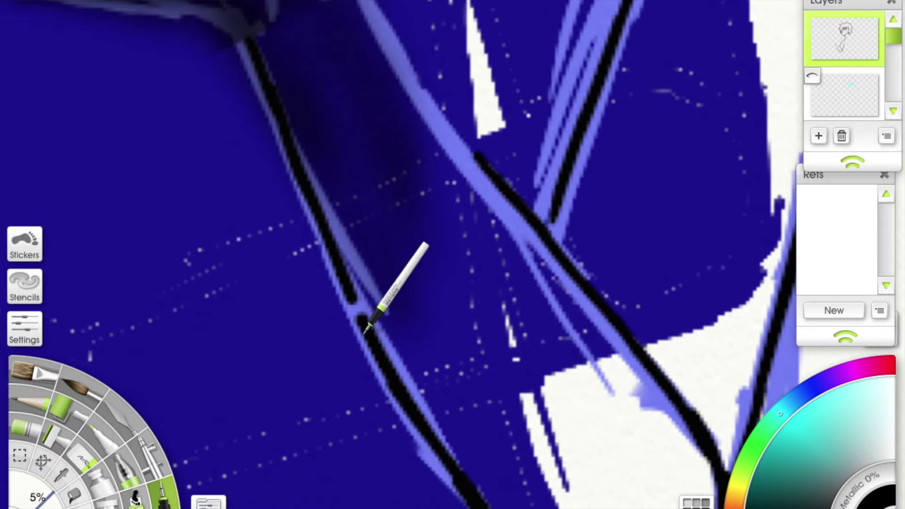
Step: Extend the inner edge of the raised forearm up toward the wrist, joining it to the existing line
{"action": "scroll", "coordinate": [366, 330], "scroll_direction": "up", "scroll_amount": 3}
{"action": "left_click_drag", "start_coordinate": [312, 114], "coordinate": [422, 264]}
{"action": "scroll", "coordinate": [422, 264], "scroll_direction": "down", "scroll_amount": 3}
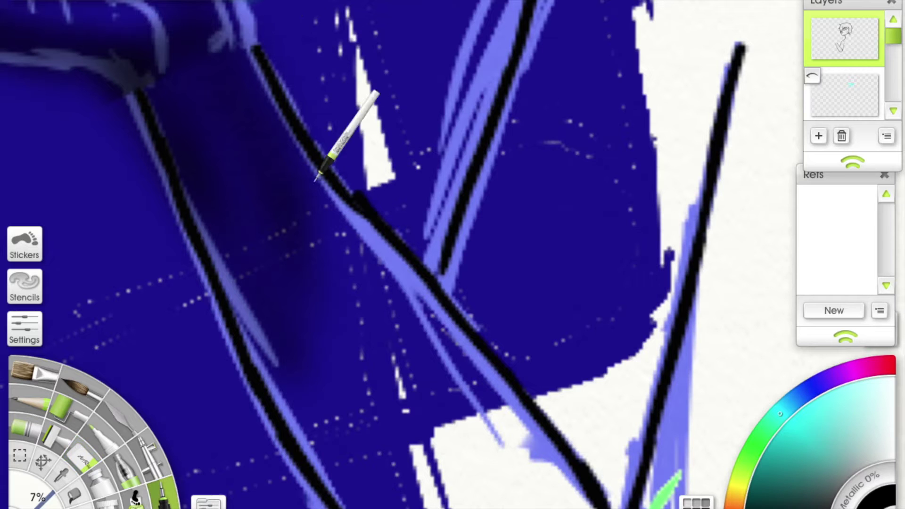
{"action": "scroll", "coordinate": [316, 178], "scroll_direction": "down", "scroll_amount": 3}
{"action": "left_click_drag", "start_coordinate": [361, 186], "coordinate": [333, 136]}
{"action": "scroll", "coordinate": [323, 133], "scroll_direction": "up", "scroll_amount": 3}
{"action": "left_click_drag", "start_coordinate": [302, 184], "coordinate": [221, 63]}
{"action": "scroll", "coordinate": [222, 63], "scroll_direction": "up", "scroll_amount": 1}
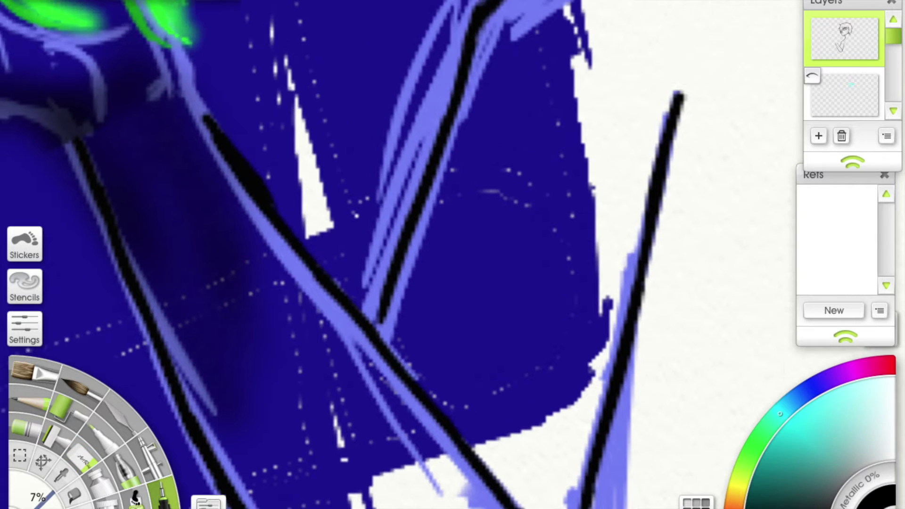
{"action": "scroll", "coordinate": [269, 174], "scroll_direction": "up", "scroll_amount": 5}
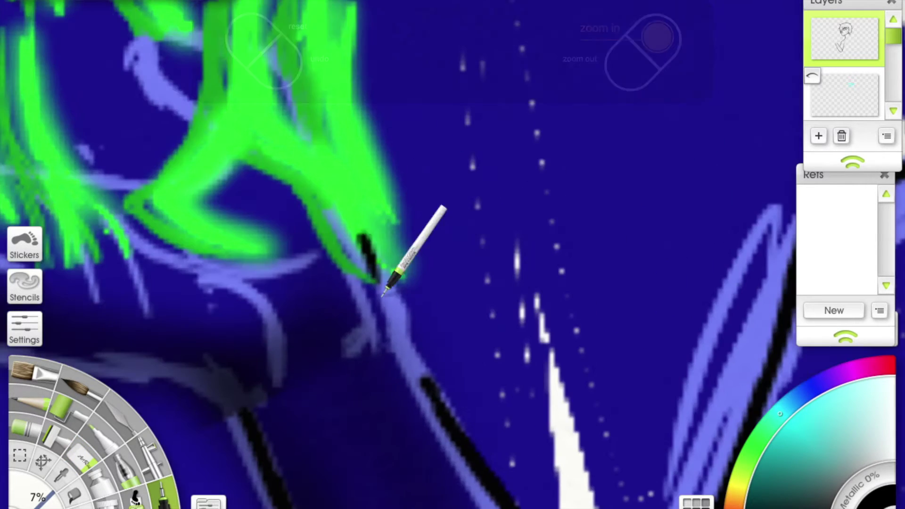
Step: Ink the lower edge of the open palm from the wrist and the first finger's outer edge
{"action": "scroll", "coordinate": [409, 372], "scroll_direction": "down", "scroll_amount": 3}
{"action": "mouse_move", "coordinate": [171, 222]}
{"action": "left_mouse_down"}
{"action": "mouse_move", "coordinate": [274, 268]}
{"action": "mouse_move", "coordinate": [414, 282]}
{"action": "mouse_move", "coordinate": [492, 301]}
{"action": "left_mouse_up"}
{"action": "scroll", "coordinate": [254, 147], "scroll_direction": "up", "scroll_amount": 5}
{"action": "left_click_drag", "start_coordinate": [255, 149], "coordinate": [307, 307]}
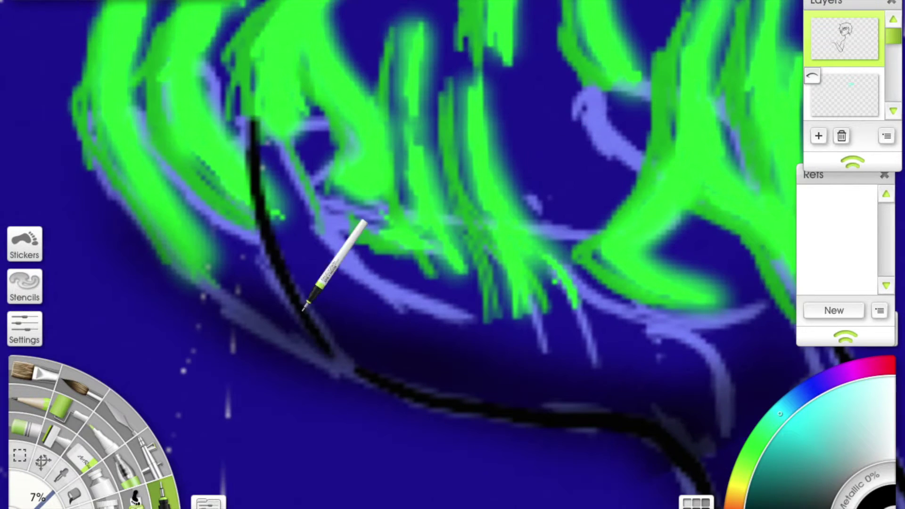
Step: Hide the bright green fill layer and ink the outlines of the two longest fingers of the open hand
{"action": "scroll", "coordinate": [254, 226], "scroll_direction": "right", "scroll_amount": 2}
{"action": "scroll", "coordinate": [844, 70], "scroll_direction": "down", "scroll_amount": 2}
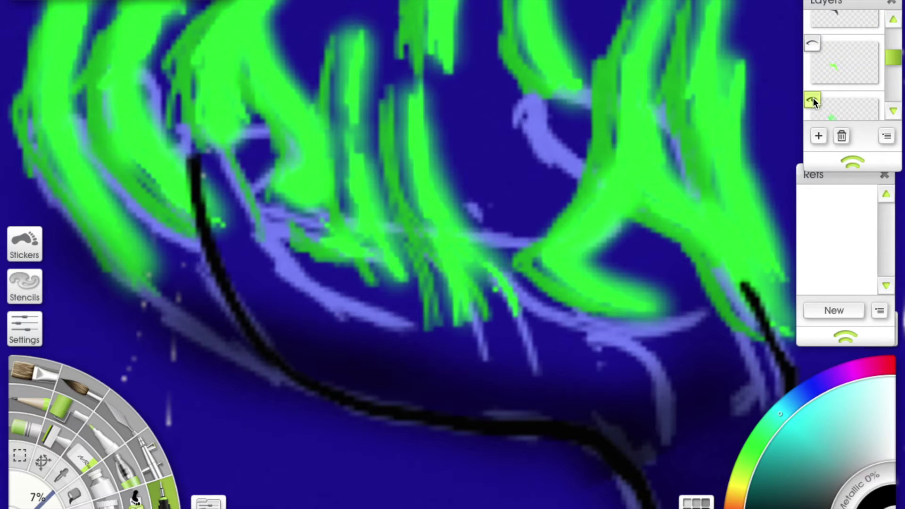
{"action": "left_click", "coordinate": [812, 99]}
{"action": "mouse_move", "coordinate": [197, 128]}
{"action": "left_mouse_down"}
{"action": "mouse_move", "coordinate": [283, 243]}
{"action": "mouse_move", "coordinate": [384, 313]}
{"action": "mouse_move", "coordinate": [462, 330]}
{"action": "left_mouse_up"}
{"action": "scroll", "coordinate": [462, 330], "scroll_direction": "left", "scroll_amount": 5}
{"action": "mouse_move", "coordinate": [220, 149]}
{"action": "left_mouse_down"}
{"action": "mouse_move", "coordinate": [206, 194]}
{"action": "mouse_move", "coordinate": [338, 330]}
{"action": "mouse_move", "coordinate": [476, 401]}
{"action": "left_mouse_up"}
{"action": "scroll", "coordinate": [476, 401], "scroll_direction": "right", "scroll_amount": 1}
{"action": "left_click_drag", "start_coordinate": [158, 147], "coordinate": [298, 262]}
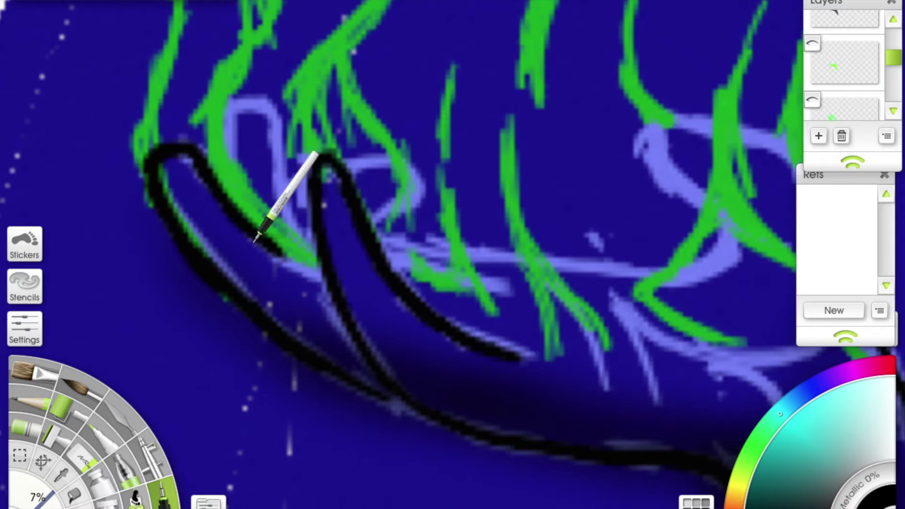
Step: Ink the two remaining fingers of the open hand with rounded tips, undoing a faulty stroke
{"action": "left_click_drag", "start_coordinate": [242, 215], "coordinate": [229, 110]}
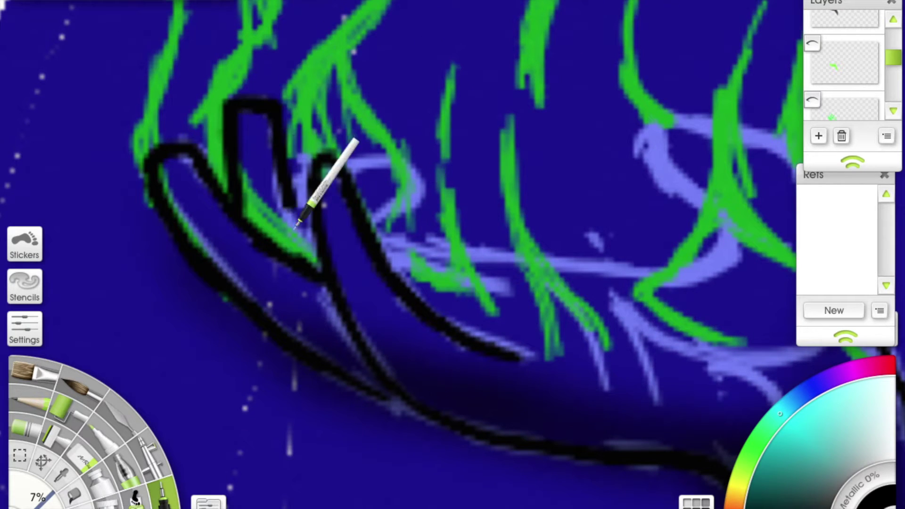
{"action": "left_click_drag", "start_coordinate": [231, 150], "coordinate": [292, 179]}
{"action": "scroll", "coordinate": [293, 179], "scroll_direction": "right", "scroll_amount": 3}
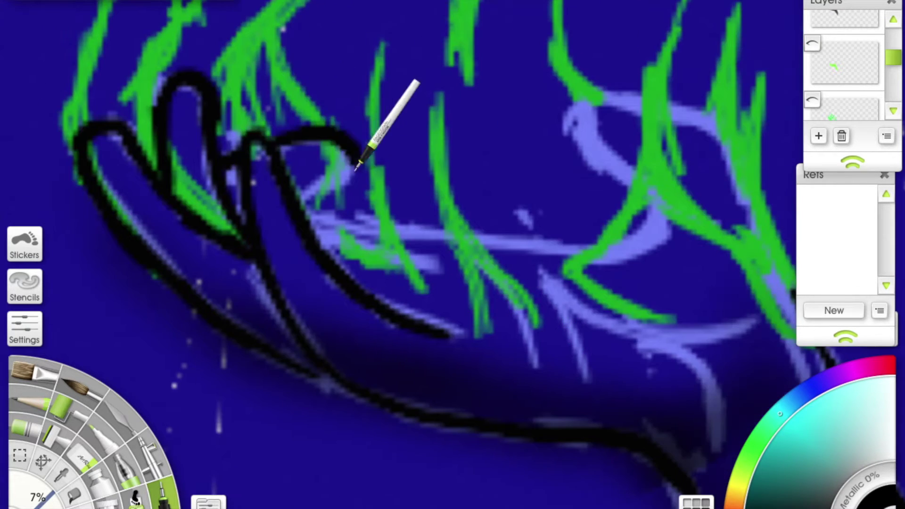
{"action": "scroll", "coordinate": [357, 152], "scroll_direction": "right", "scroll_amount": 3}
{"action": "key", "text": "ctrl+z"}
Step: Hide the green line layer and ink a first outline of the open hand's thumb
{"action": "left_click_drag", "start_coordinate": [887, 60], "coordinate": [896, 63]}
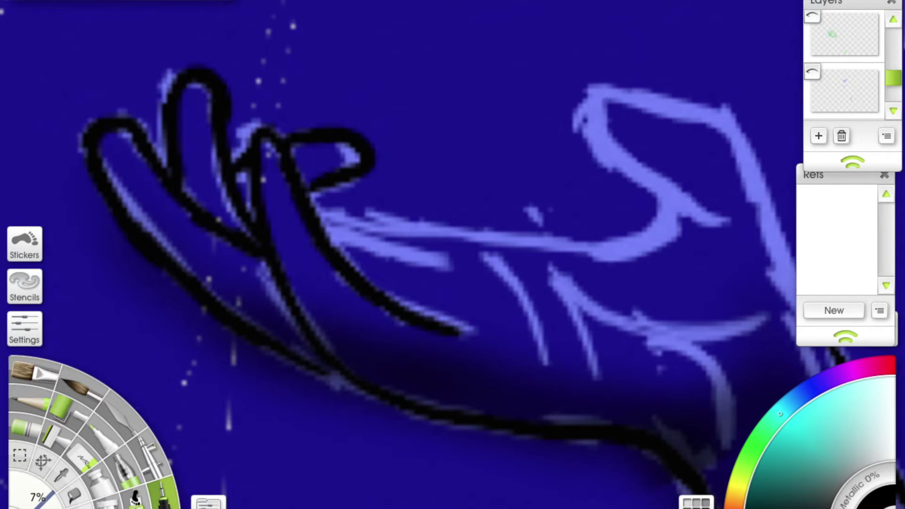
{"action": "scroll", "coordinate": [497, 186], "scroll_direction": "right", "scroll_amount": 3}
{"action": "scroll", "coordinate": [497, 186], "scroll_direction": "down", "scroll_amount": 2}
{"action": "left_click_drag", "start_coordinate": [594, 71], "coordinate": [509, 48]}
{"action": "left_click_drag", "start_coordinate": [475, 111], "coordinate": [551, 152]}
{"action": "left_click_drag", "start_coordinate": [592, 57], "coordinate": [615, 118]}
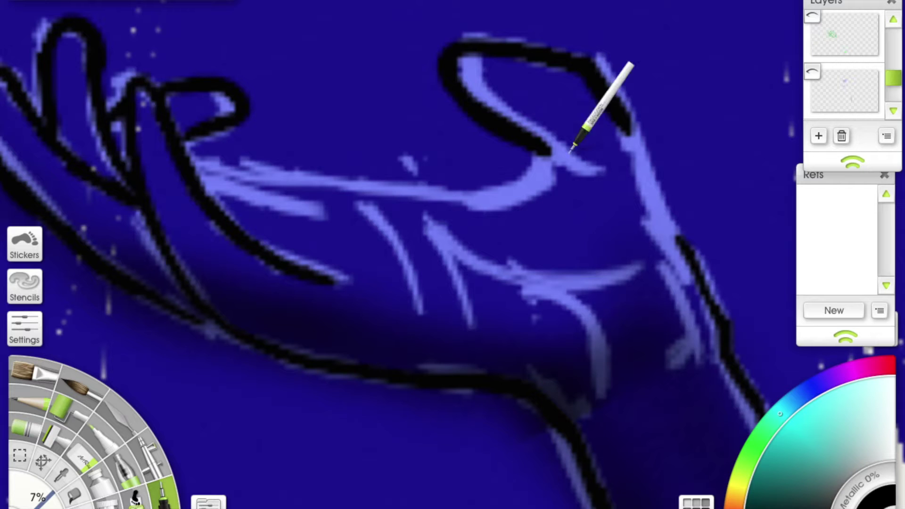
Step: Ink the thumb's outer edge down to the wrist and erase the rough outline around the thumb tip
{"action": "left_click_drag", "start_coordinate": [667, 131], "coordinate": [657, 202]}
{"action": "scroll", "coordinate": [657, 203], "scroll_direction": "up", "scroll_amount": 2}
{"action": "key", "text": "e"}
{"action": "left_click_drag", "start_coordinate": [435, 97], "coordinate": [440, 84]}
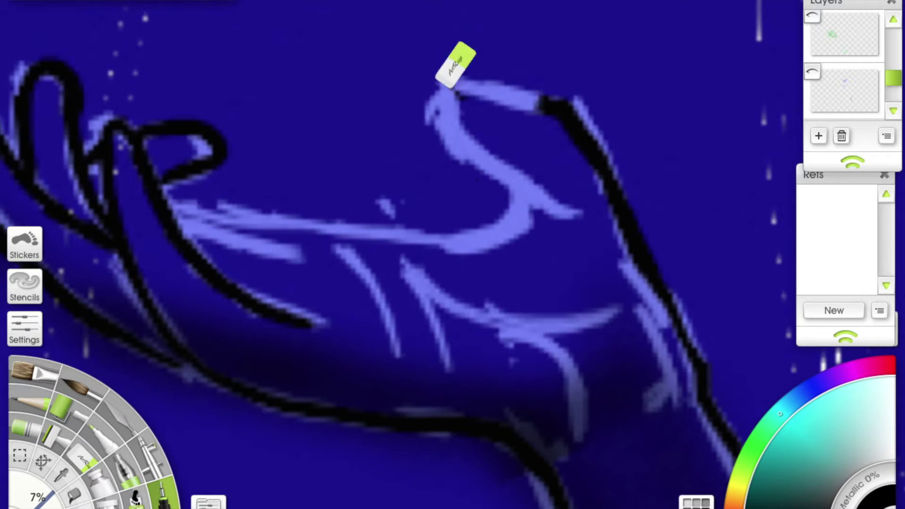
Step: Ink the palm's upper edge, the thumb's inner side and the crease lines inside the open palm
{"action": "left_click_drag", "start_coordinate": [206, 207], "coordinate": [495, 218]}
{"action": "left_click_drag", "start_coordinate": [444, 80], "coordinate": [514, 181]}
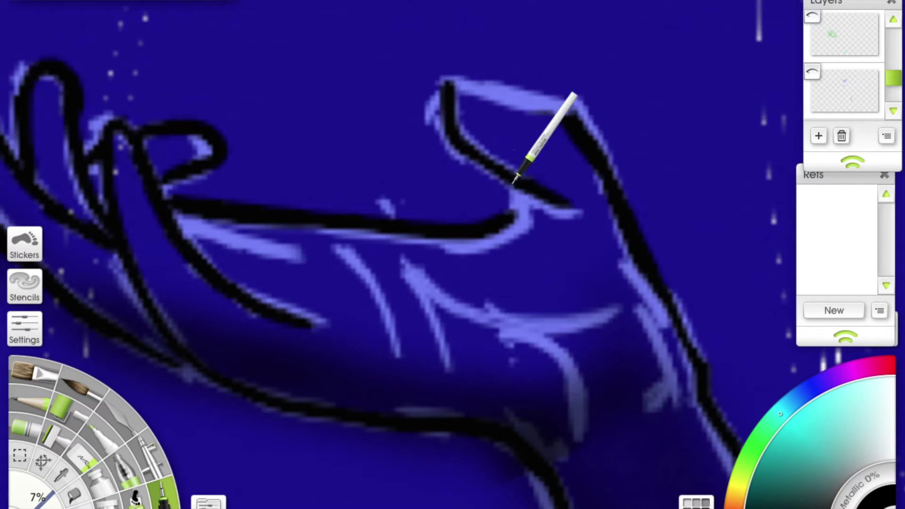
{"action": "scroll", "coordinate": [492, 98], "scroll_direction": "down", "scroll_amount": 2}
{"action": "left_click_drag", "start_coordinate": [262, 144], "coordinate": [325, 254]}
{"action": "mouse_move", "coordinate": [325, 161]}
{"action": "left_mouse_down"}
{"action": "mouse_move", "coordinate": [372, 259]}
{"action": "mouse_move", "coordinate": [538, 208]}
{"action": "left_mouse_up"}
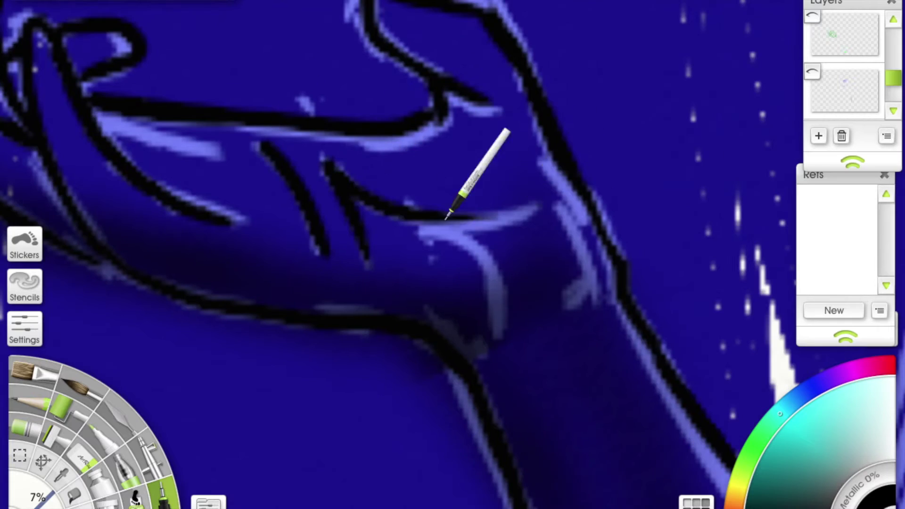
{"action": "left_click_drag", "start_coordinate": [449, 222], "coordinate": [498, 307]}
{"action": "scroll", "coordinate": [497, 308], "scroll_direction": "down", "scroll_amount": 5}
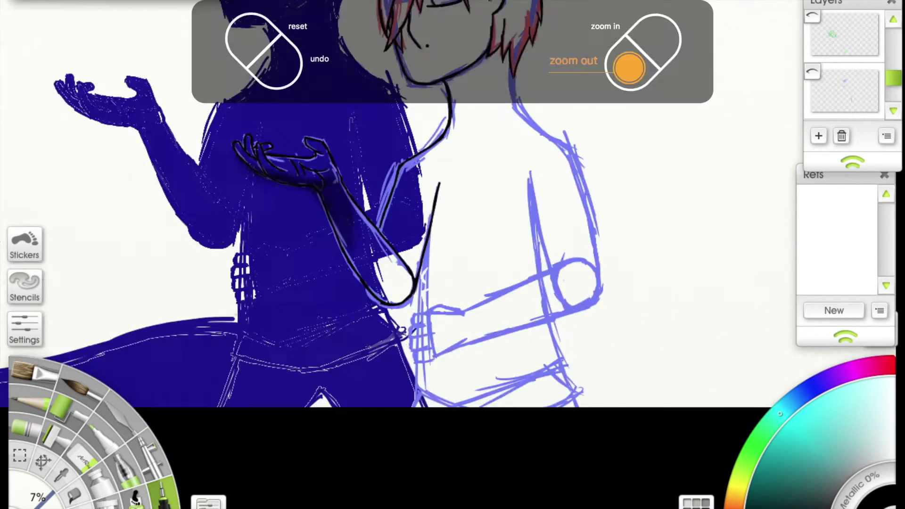
Step: Ink the outline of the slightly open, smiling mouth over the blue sketch
{"action": "scroll", "coordinate": [606, 232], "scroll_direction": "up", "scroll_amount": 5}
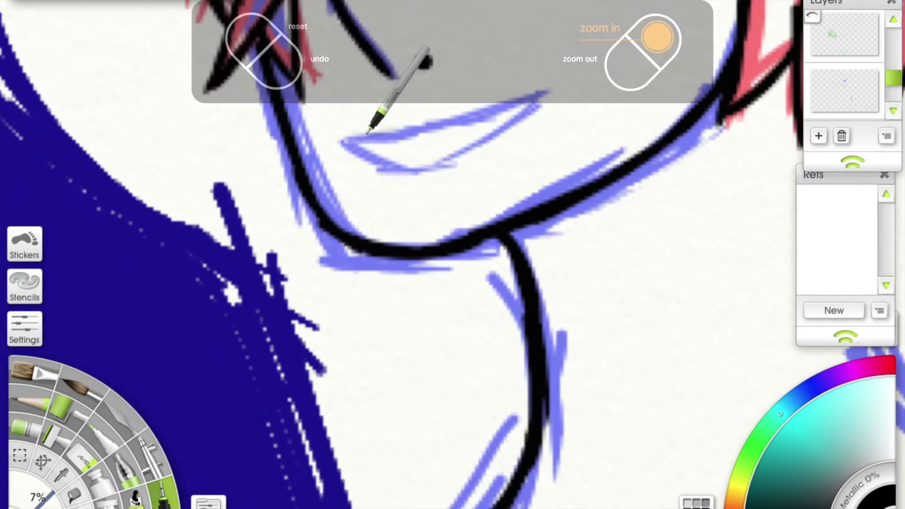
{"action": "left_click_drag", "start_coordinate": [549, 92], "coordinate": [504, 107]}
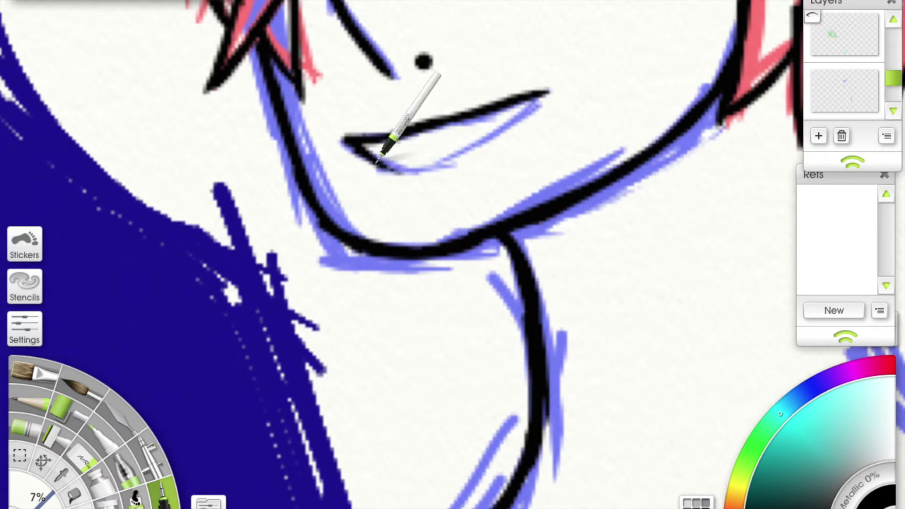
{"action": "scroll", "coordinate": [477, 133], "scroll_direction": "up", "scroll_amount": 4}
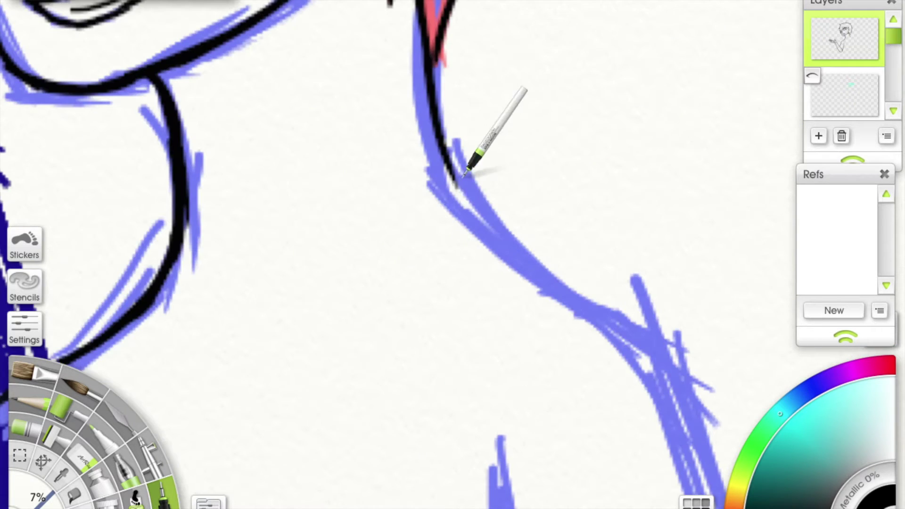
Step: Ink the back of the neck and the slope of the far shoulder, undoing the rough strokes
{"action": "scroll", "coordinate": [465, 177], "scroll_direction": "up", "scroll_amount": 3}
{"action": "left_click_drag", "start_coordinate": [258, 120], "coordinate": [467, 321]}
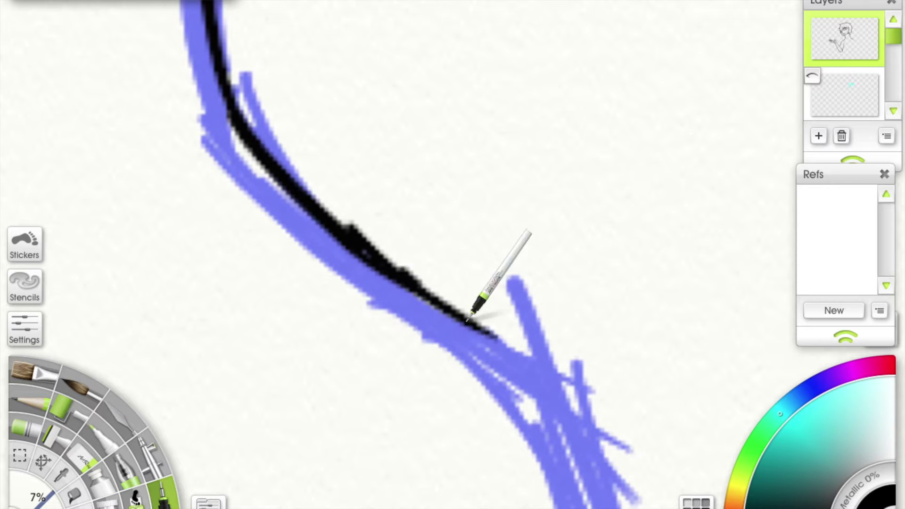
{"action": "scroll", "coordinate": [467, 321], "scroll_direction": "down", "scroll_amount": 3}
{"action": "mouse_move", "coordinate": [415, 24]}
{"action": "left_mouse_down"}
{"action": "mouse_move", "coordinate": [431, 121]}
{"action": "mouse_move", "coordinate": [516, 354]}
{"action": "left_mouse_up"}
{"action": "scroll", "coordinate": [536, 420], "scroll_direction": "up", "scroll_amount": 2}
{"action": "key", "text": "ctrl+z"}
{"action": "key", "text": "ctrl+z"}
{"action": "scroll", "coordinate": [461, 313], "scroll_direction": "down", "scroll_amount": 2}
{"action": "key", "text": "ctrl+z"}
Step: Ink the outer edge of the far upper arm down from the shoulder and around the elbow
{"action": "scroll", "coordinate": [415, 132], "scroll_direction": "up", "scroll_amount": 2}
{"action": "scroll", "coordinate": [461, 435], "scroll_direction": "down", "scroll_amount": 2}
{"action": "left_click_drag", "start_coordinate": [392, 70], "coordinate": [460, 434]}
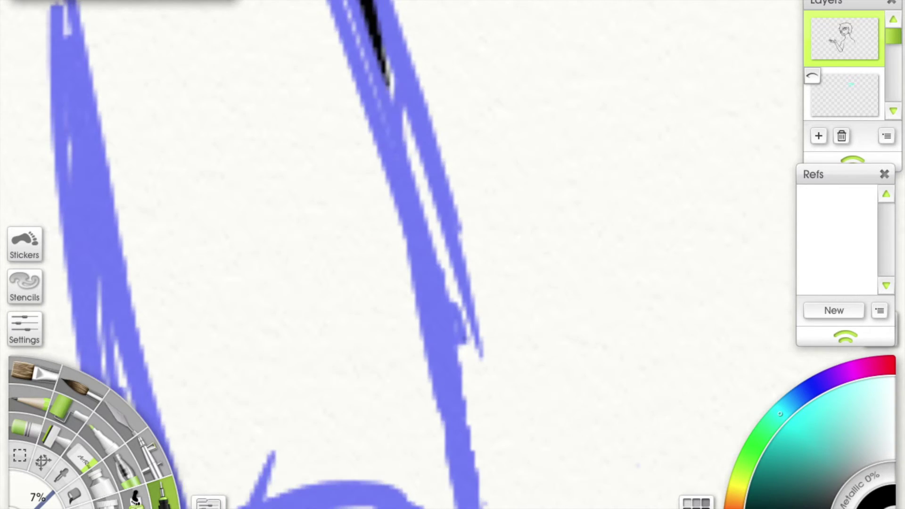
{"action": "scroll", "coordinate": [461, 434], "scroll_direction": "up", "scroll_amount": 1}
{"action": "mouse_move", "coordinate": [431, 44]}
{"action": "left_mouse_down"}
{"action": "mouse_move", "coordinate": [431, 132]}
{"action": "mouse_move", "coordinate": [475, 395]}
{"action": "left_mouse_up"}
{"action": "scroll", "coordinate": [501, 154], "scroll_direction": "up", "scroll_amount": 1}
{"action": "mouse_move", "coordinate": [501, 154]}
{"action": "left_mouse_down"}
{"action": "mouse_move", "coordinate": [493, 221]}
{"action": "mouse_move", "coordinate": [396, 343]}
{"action": "left_mouse_up"}
{"action": "scroll", "coordinate": [467, 278], "scroll_direction": "up", "scroll_amount": 1}
Step: Ink the lower edge of the folded forearm from the elbow to the hand, undoing and redrawing the stroke
{"action": "left_click_drag", "start_coordinate": [472, 274], "coordinate": [236, 347]}
{"action": "scroll", "coordinate": [279, 340], "scroll_direction": "up", "scroll_amount": 2}
{"action": "scroll", "coordinate": [562, 293], "scroll_direction": "down", "scroll_amount": 2}
{"action": "key", "text": "ctrl+z"}
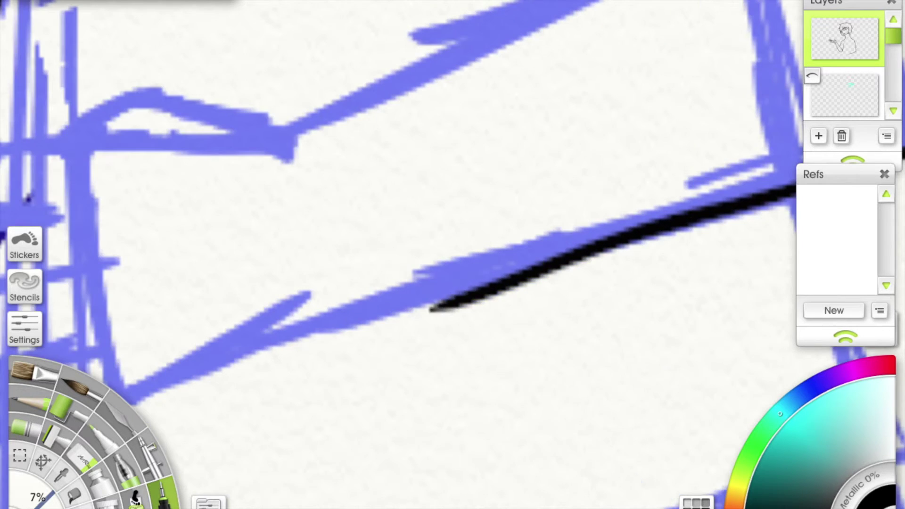
{"action": "key", "text": "ctrl+z"}
{"action": "key", "text": "ctrl+y"}
{"action": "key", "text": "ctrl+z"}
{"action": "key", "text": "ctrl+z"}
{"action": "scroll", "coordinate": [618, 190], "scroll_direction": "up", "scroll_amount": 2}
{"action": "mouse_move", "coordinate": [618, 190]}
{"action": "left_mouse_down"}
{"action": "mouse_move", "coordinate": [461, 238]}
{"action": "mouse_move", "coordinate": [568, 226]}
{"action": "mouse_move", "coordinate": [319, 319]}
{"action": "left_mouse_up"}
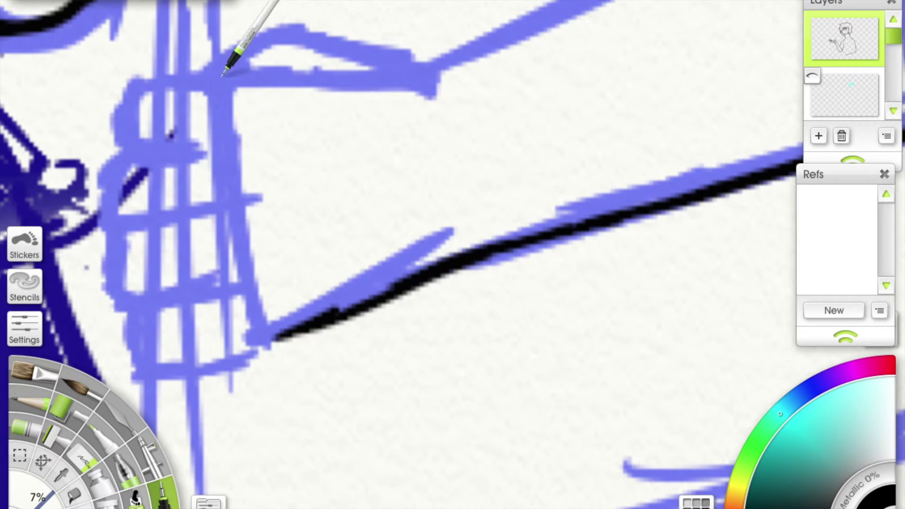
Step: Ink the curled fingers of the folded arm's hand where it rests against the torso
{"action": "key", "text": "space"}
{"action": "left_click_drag", "start_coordinate": [238, 142], "coordinate": [573, 111]}
{"action": "left_click_drag", "start_coordinate": [486, 122], "coordinate": [458, 122]}
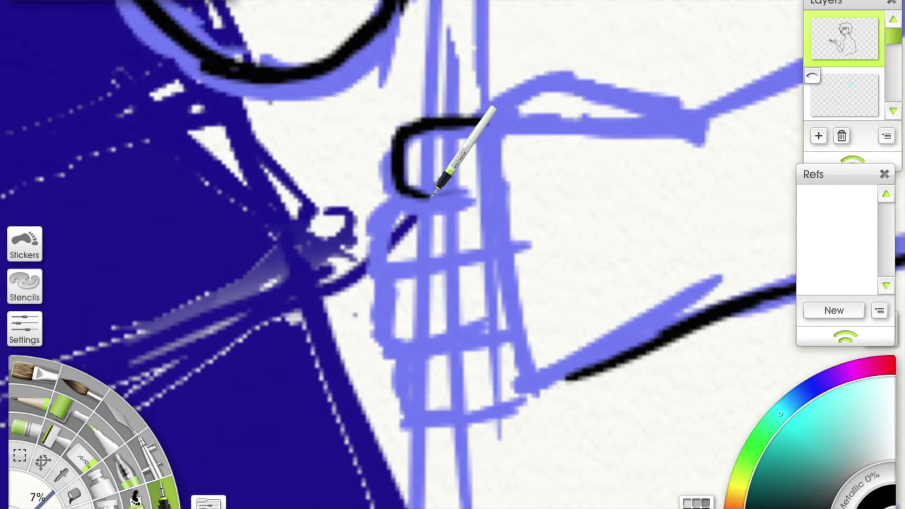
{"action": "left_click_drag", "start_coordinate": [381, 229], "coordinate": [448, 260]}
{"action": "key", "text": "space"}
{"action": "left_click_drag", "start_coordinate": [448, 259], "coordinate": [401, 137]}
{"action": "mouse_move", "coordinate": [400, 137]}
{"action": "left_mouse_down"}
{"action": "mouse_move", "coordinate": [344, 202]}
{"action": "mouse_move", "coordinate": [373, 200]}
{"action": "mouse_move", "coordinate": [519, 253]}
{"action": "mouse_move", "coordinate": [434, 380]}
{"action": "left_mouse_up"}
Step: Ink the top of the resting hand, the folded forearm's upper edge and the inner line of the upper arm
{"action": "mouse_move", "coordinate": [354, 127]}
{"action": "left_mouse_down"}
{"action": "mouse_move", "coordinate": [566, 121]}
{"action": "mouse_move", "coordinate": [527, 109]}
{"action": "mouse_move", "coordinate": [291, 200]}
{"action": "mouse_move", "coordinate": [377, 155]}
{"action": "mouse_move", "coordinate": [307, 196]}
{"action": "mouse_move", "coordinate": [514, 113]}
{"action": "left_mouse_up"}
{"action": "mouse_move", "coordinate": [595, 176]}
{"action": "left_mouse_down"}
{"action": "mouse_move", "coordinate": [330, 71]}
{"action": "mouse_move", "coordinate": [384, 330]}
{"action": "mouse_move", "coordinate": [384, 264]}
{"action": "left_mouse_up"}
{"action": "mouse_move", "coordinate": [311, 8]}
{"action": "left_click_drag", "start_coordinate": [312, 8], "coordinate": [358, 278]}
{"action": "mouse_move", "coordinate": [330, 97]}
{"action": "left_mouse_down"}
{"action": "mouse_move", "coordinate": [288, 59]}
{"action": "mouse_move", "coordinate": [350, 264]}
{"action": "left_mouse_up"}
{"action": "left_click_drag", "start_coordinate": [349, 302], "coordinate": [344, 213]}
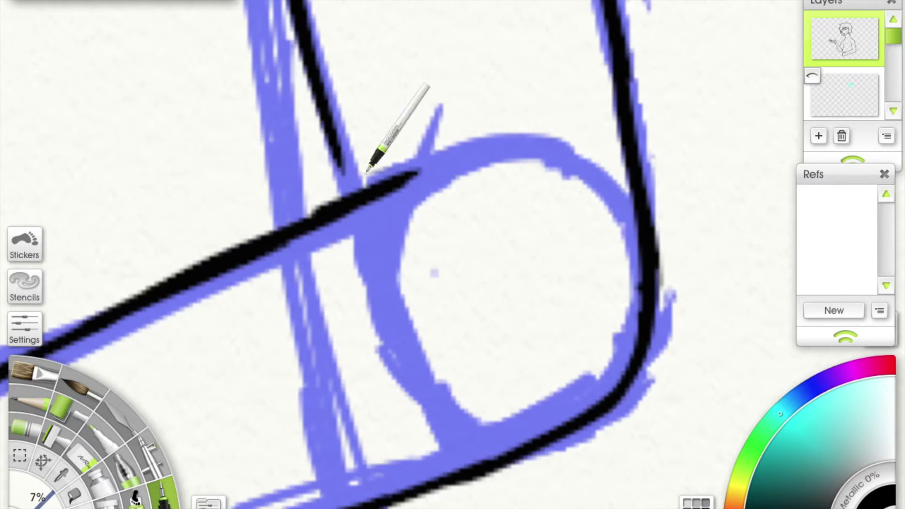
Step: Ink the back side line of the torso next to the far upper arm, above the folded forearm
{"action": "left_click", "coordinate": [629, 66]}
{"action": "left_click", "coordinate": [659, 36]}
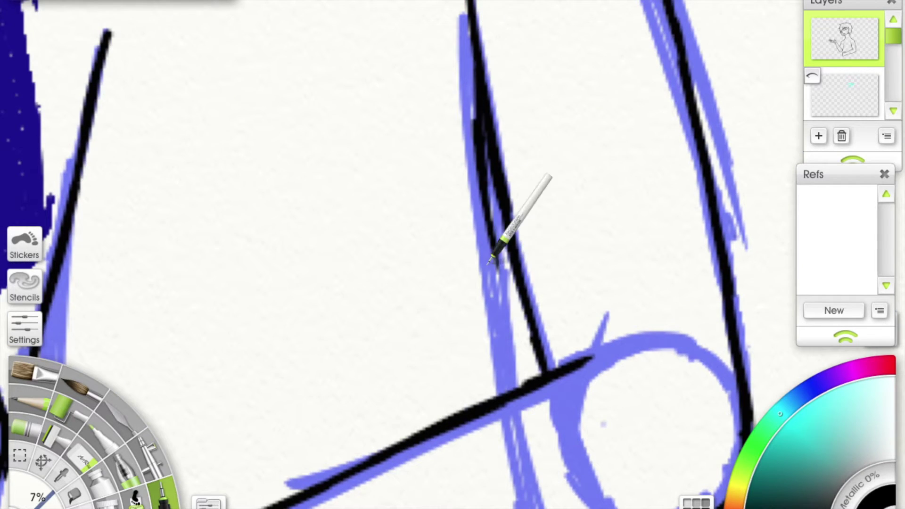
{"action": "left_click_drag", "start_coordinate": [491, 264], "coordinate": [453, 118]}
{"action": "left_click_drag", "start_coordinate": [455, 186], "coordinate": [460, 61]}
{"action": "mouse_move", "coordinate": [470, 234]}
{"action": "left_mouse_down"}
{"action": "mouse_move", "coordinate": [441, 152]}
{"action": "mouse_move", "coordinate": [491, 299]}
{"action": "mouse_move", "coordinate": [563, 152]}
{"action": "left_mouse_up"}
Step: Ink the lower torso side below the hand and the waistline running across the hips
{"action": "mouse_move", "coordinate": [432, 277]}
{"action": "left_mouse_down"}
{"action": "mouse_move", "coordinate": [307, 314]}
{"action": "mouse_move", "coordinate": [510, 213]}
{"action": "mouse_move", "coordinate": [198, 176]}
{"action": "left_mouse_up"}
{"action": "left_click_drag", "start_coordinate": [219, 248], "coordinate": [309, 272]}
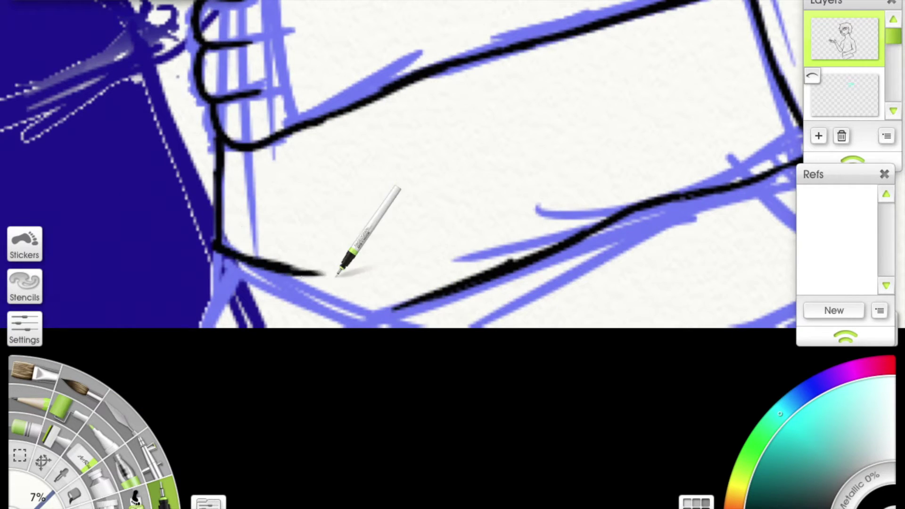
{"action": "left_click_drag", "start_coordinate": [373, 297], "coordinate": [217, 254]}
Step: Erase the uneven waistline and redraw it as one smooth curve across the lower torso
{"action": "left_click_drag", "start_coordinate": [314, 257], "coordinate": [561, 156]}
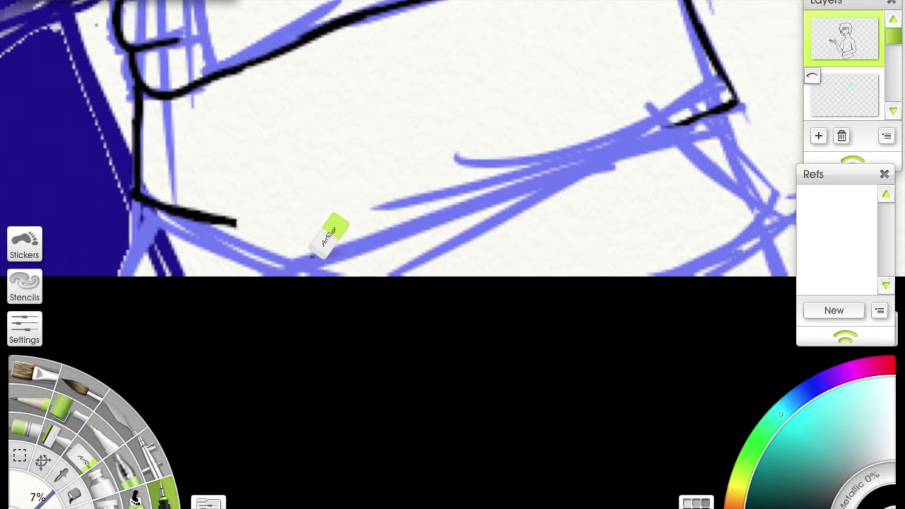
{"action": "mouse_move", "coordinate": [251, 220]}
{"action": "left_mouse_down"}
{"action": "mouse_move", "coordinate": [414, 212]}
{"action": "mouse_move", "coordinate": [744, 85]}
{"action": "mouse_move", "coordinate": [542, 132]}
{"action": "mouse_move", "coordinate": [571, 186]}
{"action": "left_mouse_up"}
{"action": "right_click", "coordinate": [158, 172]}
{"action": "key", "text": "Escape"}
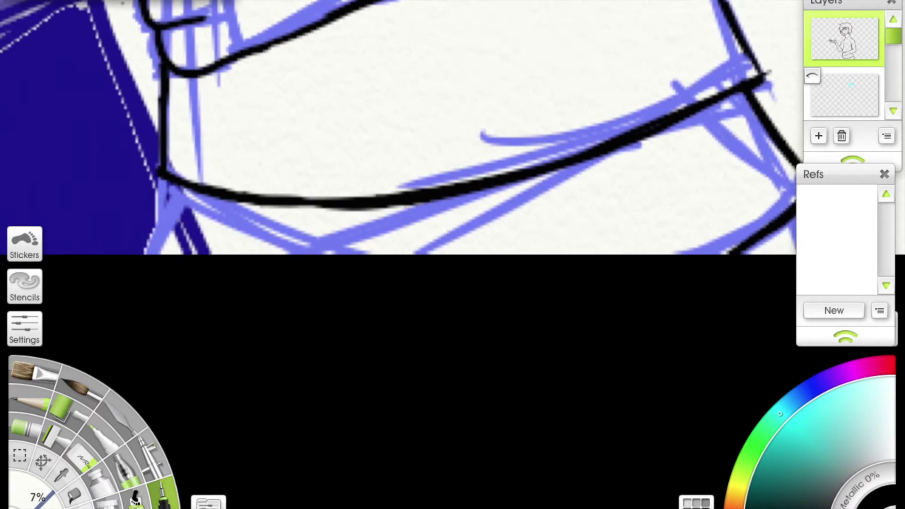
{"action": "mouse_move", "coordinate": [133, 232]}
{"action": "left_mouse_down"}
{"action": "mouse_move", "coordinate": [256, 198]}
{"action": "mouse_move", "coordinate": [555, 182]}
{"action": "left_mouse_up"}
{"action": "scroll", "coordinate": [555, 182], "scroll_direction": "down", "scroll_amount": 5}
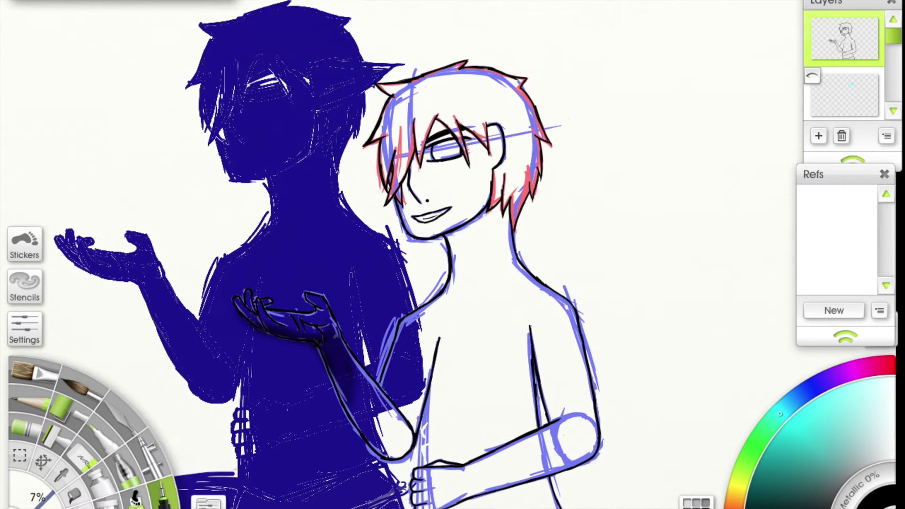
{"action": "scroll", "coordinate": [321, 377], "scroll_direction": "up", "scroll_amount": 5}
{"action": "scroll", "coordinate": [811, 44], "scroll_direction": "down", "scroll_amount": 1}
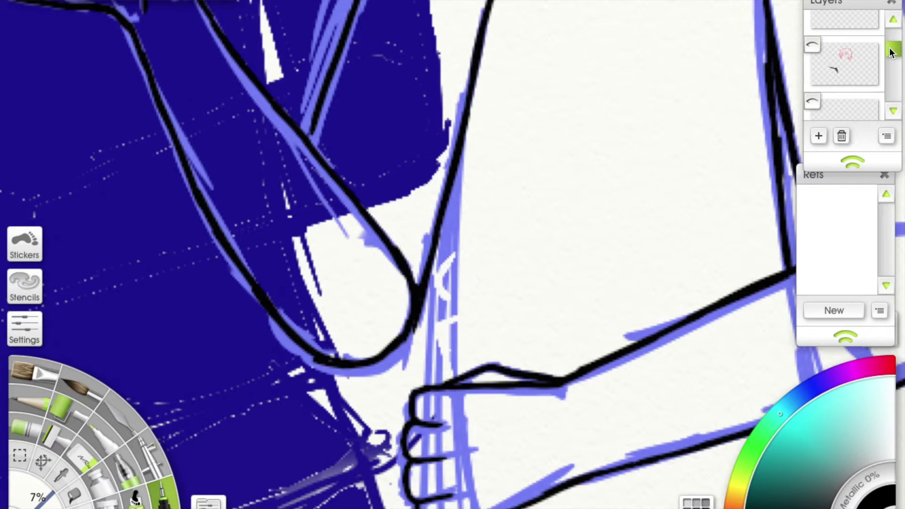
Step: Ink the open-topped cylinder rising above the gripping fist, following the green sketch, and erase the hand line inside it
{"action": "scroll", "coordinate": [897, 62], "scroll_direction": "down", "scroll_amount": 1}
{"action": "scroll", "coordinate": [445, 247], "scroll_direction": "down", "scroll_amount": 2}
{"action": "scroll", "coordinate": [445, 247], "scroll_direction": "up", "scroll_amount": 3}
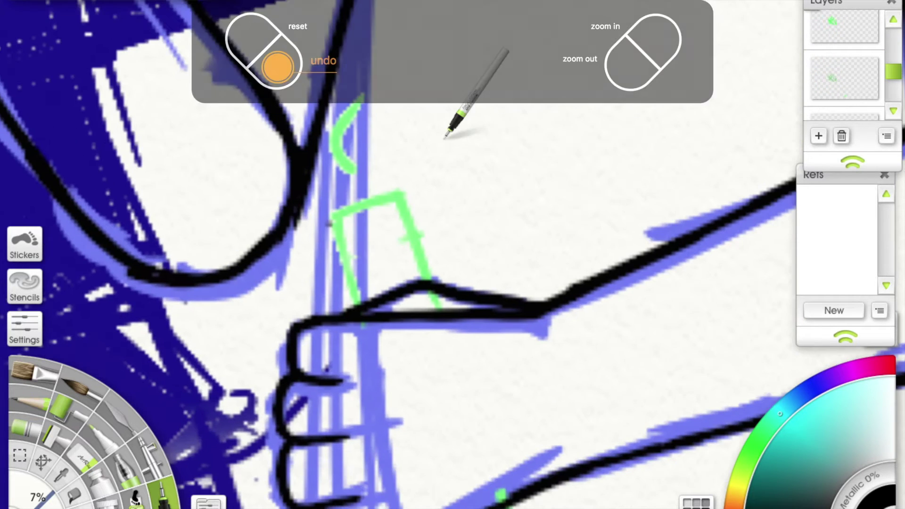
{"action": "mouse_move", "coordinate": [334, 221]}
{"action": "left_mouse_down"}
{"action": "mouse_move", "coordinate": [426, 203]}
{"action": "mouse_move", "coordinate": [335, 231]}
{"action": "left_mouse_up"}
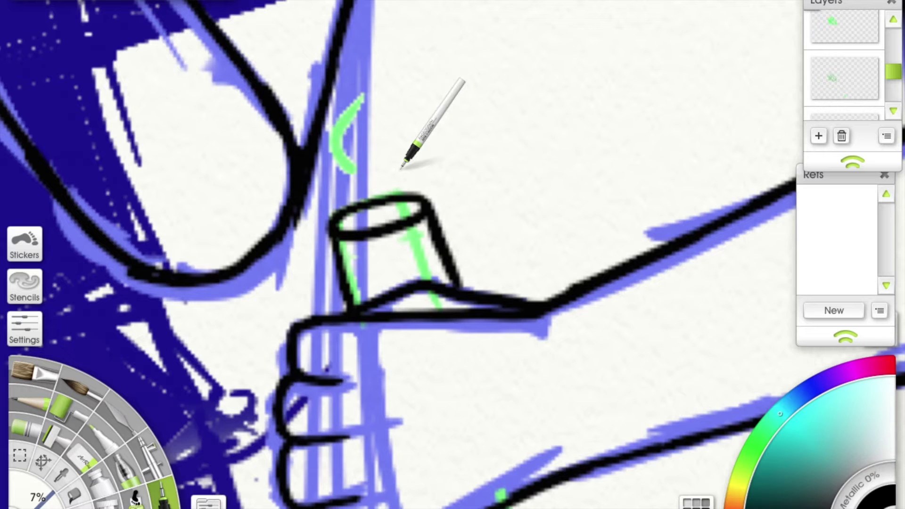
{"action": "scroll", "coordinate": [400, 167], "scroll_direction": "down", "scroll_amount": 2}
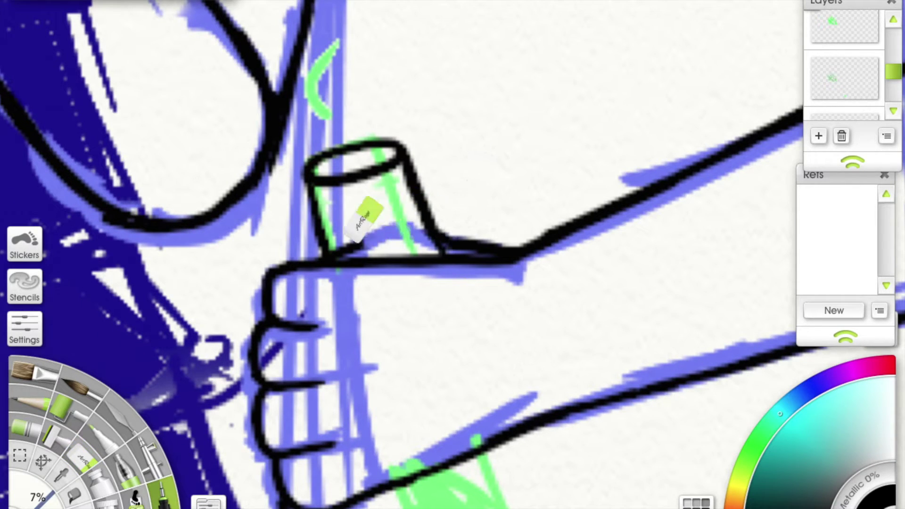
{"action": "scroll", "coordinate": [342, 239], "scroll_direction": "down", "scroll_amount": 5}
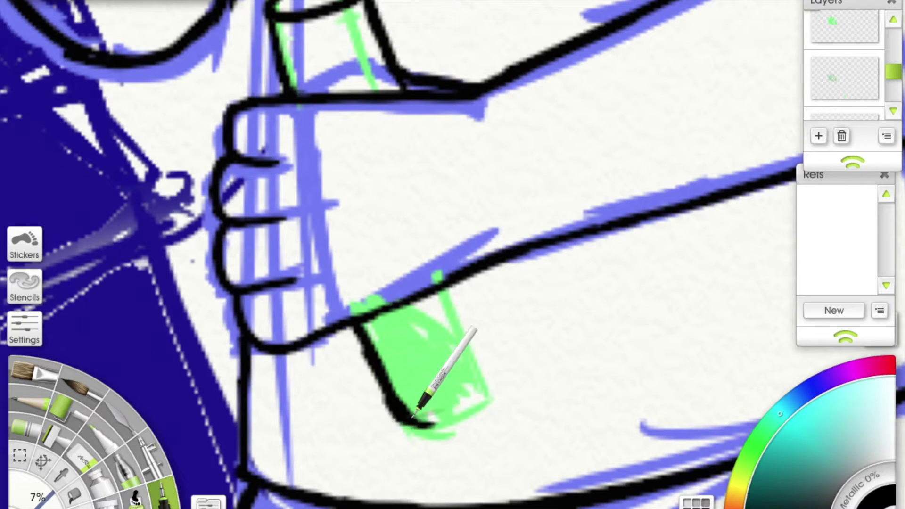
Step: Ink the cylinder's lower end beneath the forearm and the wavy line across its upper part
{"action": "left_click_drag", "start_coordinate": [413, 417], "coordinate": [501, 389]}
{"action": "scroll", "coordinate": [431, 226], "scroll_direction": "up", "scroll_amount": 4}
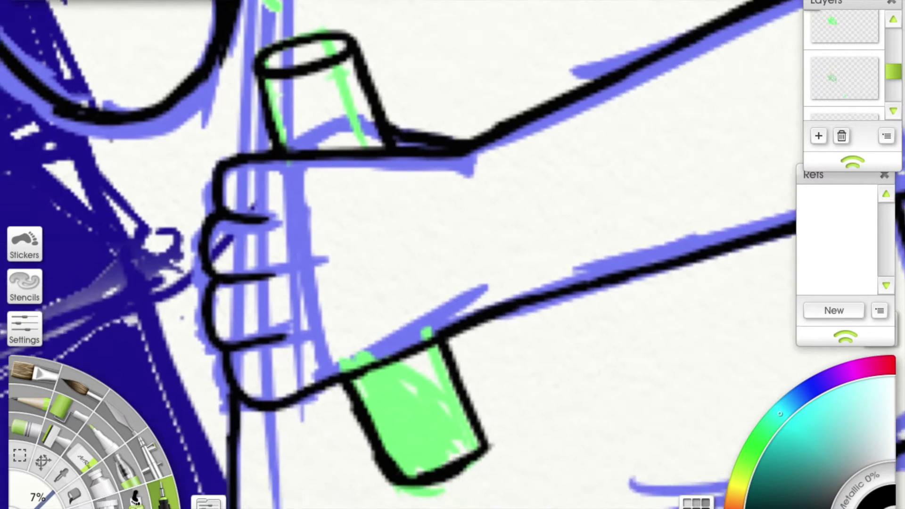
{"action": "scroll", "coordinate": [410, 176], "scroll_direction": "up", "scroll_amount": 3}
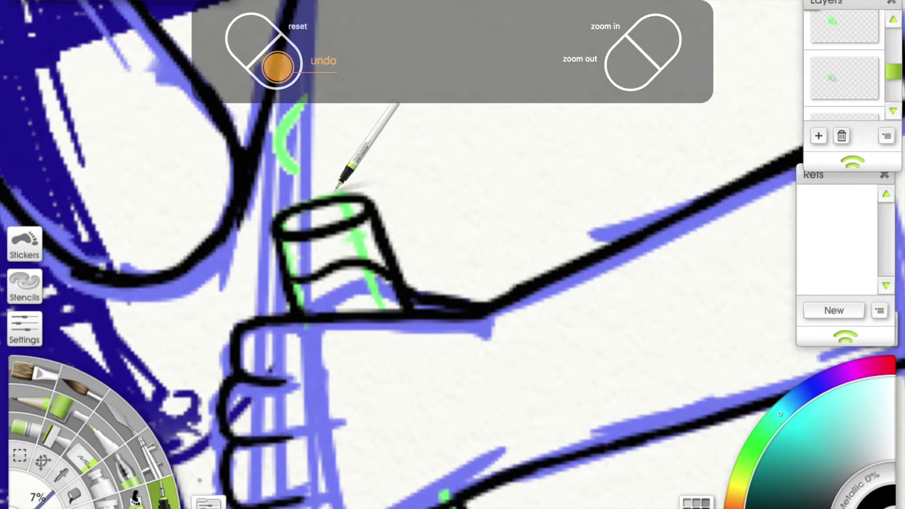
Step: Set the pen size to 3% and ink the curling smoke wisp above the cylinder's opening
{"action": "left_click_drag", "start_coordinate": [48, 504], "coordinate": [44, 505]}
{"action": "mouse_move", "coordinate": [290, 153]}
{"action": "left_mouse_down"}
{"action": "mouse_move", "coordinate": [333, 54]}
{"action": "mouse_move", "coordinate": [329, 97]}
{"action": "left_mouse_up"}
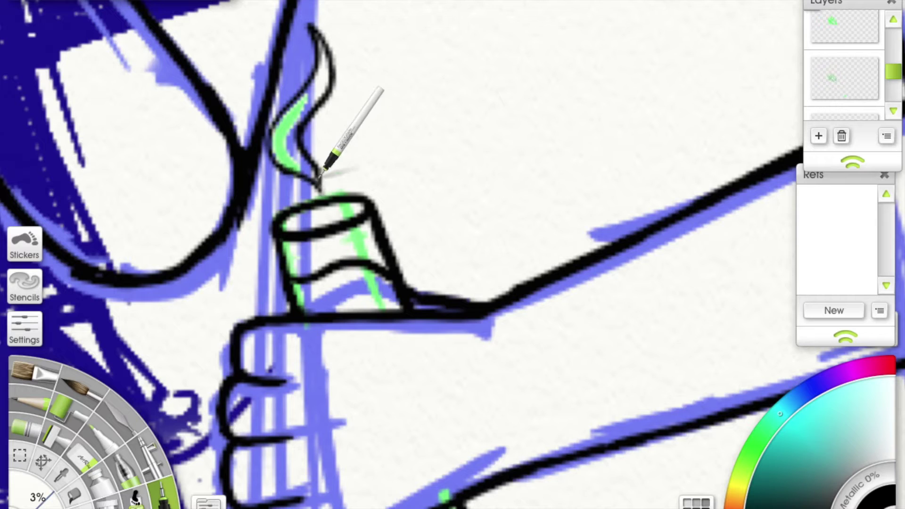
{"action": "scroll", "coordinate": [453, 257], "scroll_direction": "up", "scroll_amount": 3}
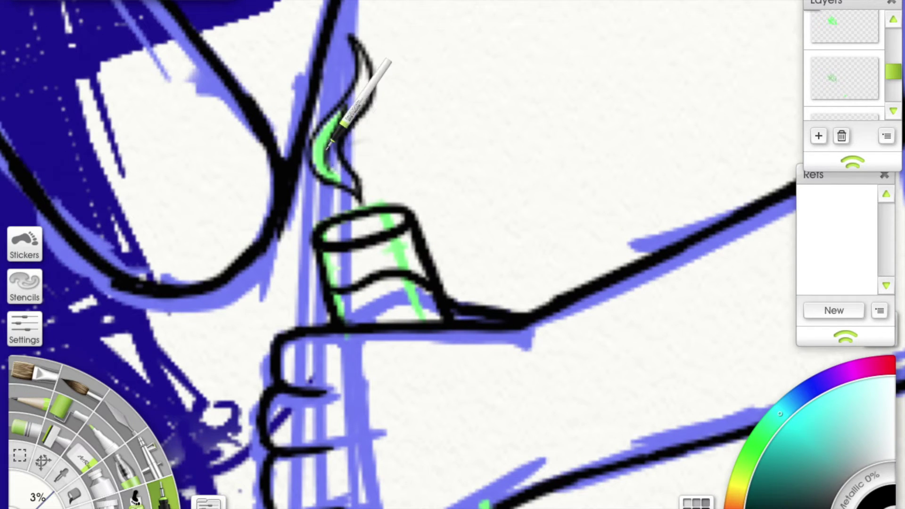
{"action": "scroll", "coordinate": [352, 96], "scroll_direction": "down", "scroll_amount": 3}
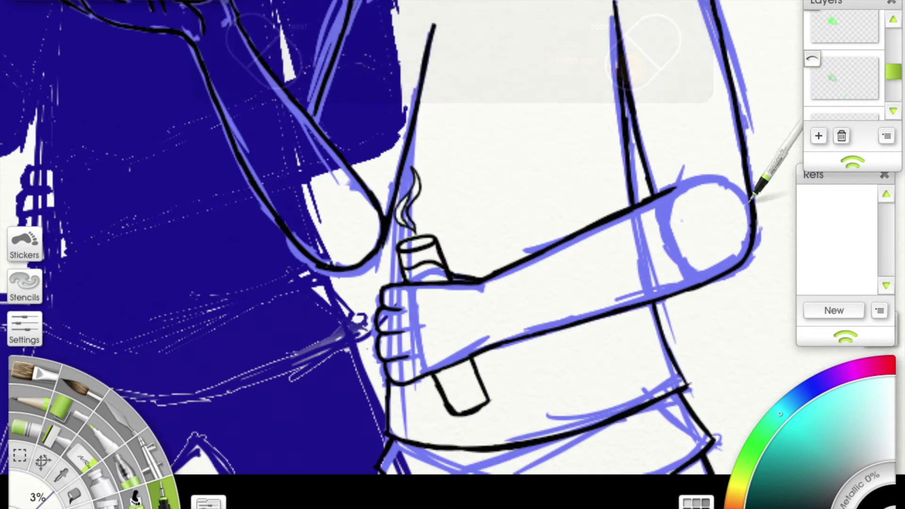
Step: Set the pen size to 8% and extend the torso's front line down behind the smoke to the cylinder
{"action": "scroll", "coordinate": [866, 94], "scroll_direction": "down", "scroll_amount": 2}
{"action": "scroll", "coordinate": [409, 213], "scroll_direction": "up", "scroll_amount": 3}
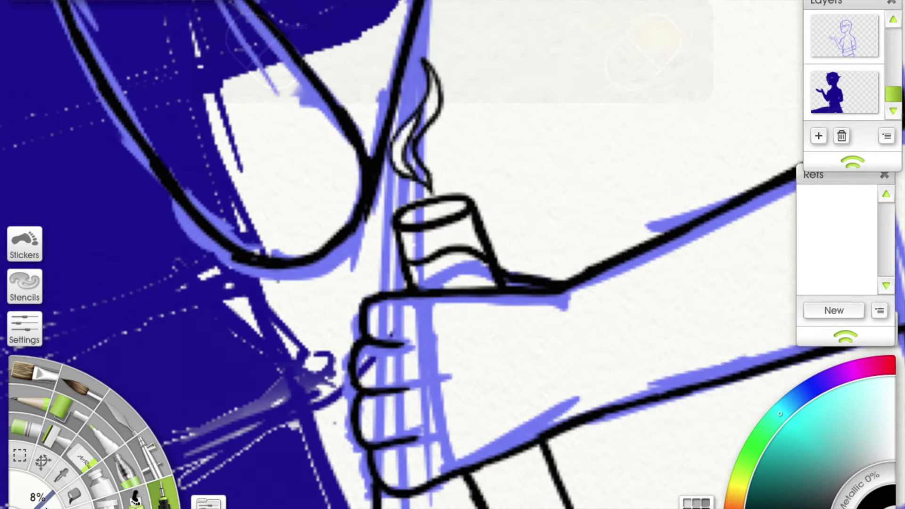
{"action": "scroll", "coordinate": [408, 226], "scroll_direction": "down", "scroll_amount": 3}
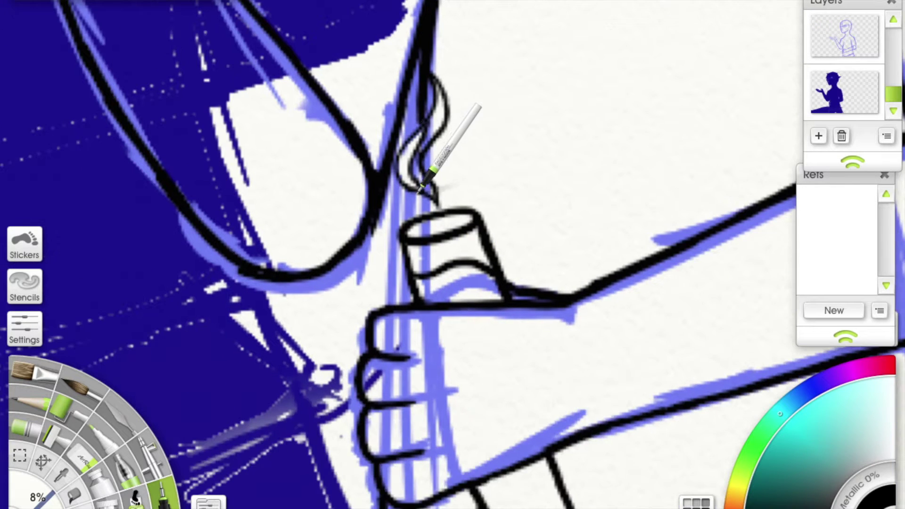
{"action": "scroll", "coordinate": [415, 200], "scroll_direction": "down", "scroll_amount": 2}
{"action": "scroll", "coordinate": [417, 229], "scroll_direction": "up", "scroll_amount": 3}
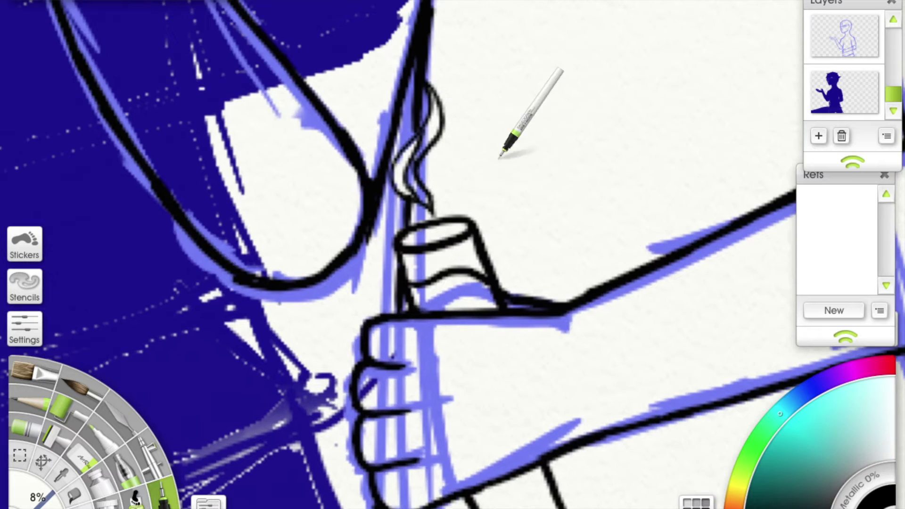
Step: Hide the light blue sketch layer and check the inked figure's face and body
{"action": "left_click", "coordinate": [813, 16]}
{"action": "scroll", "coordinate": [435, 182], "scroll_direction": "down", "scroll_amount": 5}
{"action": "left_click_drag", "start_coordinate": [895, 97], "coordinate": [762, 101]}
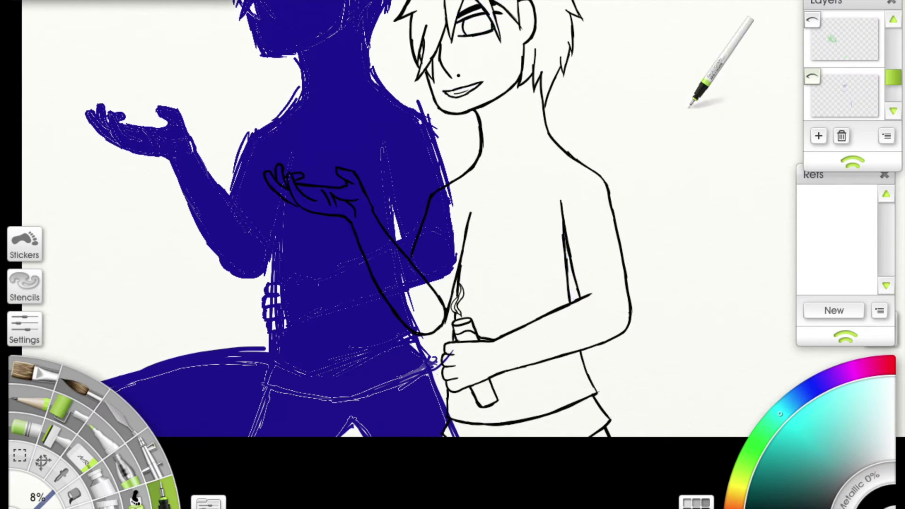
{"action": "scroll", "coordinate": [673, 202], "scroll_direction": "up", "scroll_amount": 5}
{"action": "scroll", "coordinate": [551, 163], "scroll_direction": "down", "scroll_amount": 5}
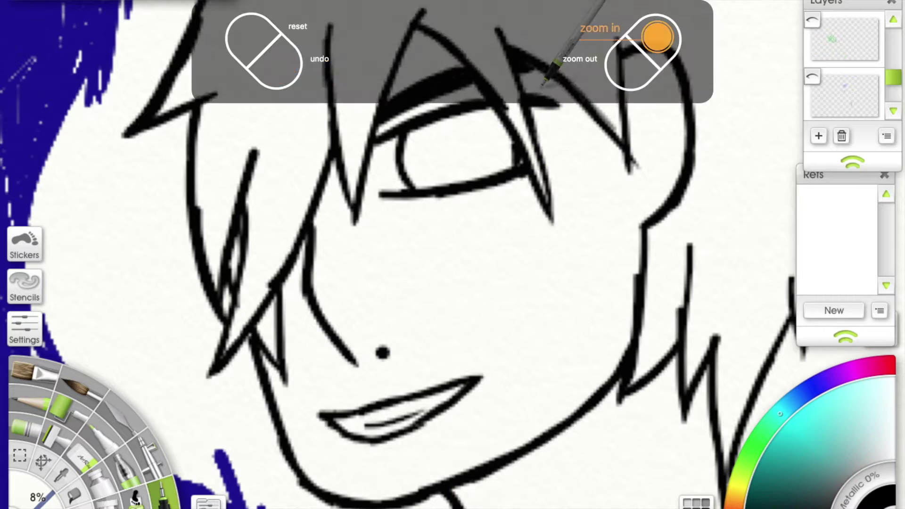
{"action": "scroll", "coordinate": [568, 147], "scroll_direction": "down", "scroll_amount": 8}
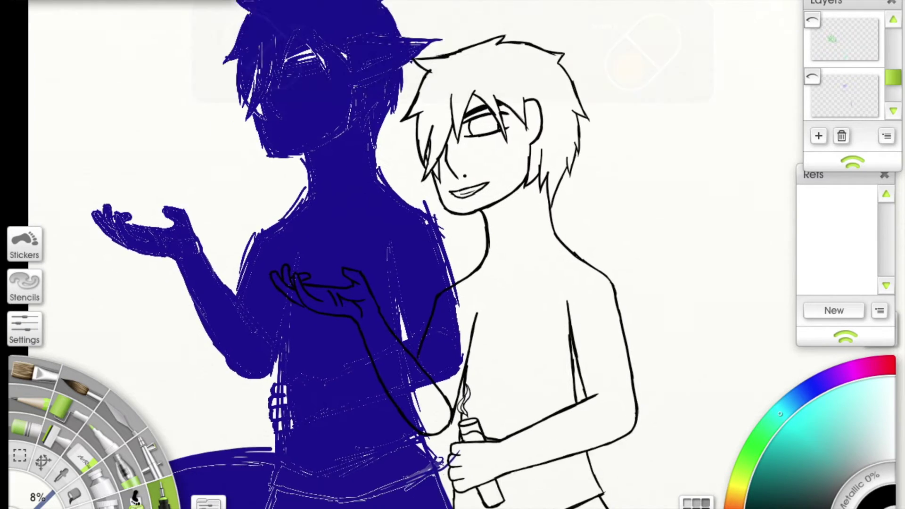
{"action": "scroll", "coordinate": [481, 148], "scroll_direction": "up", "scroll_amount": 5}
Step: Undo the stray marks, then ink the neck tendons and collarbones on the line art layer
{"action": "left_click_drag", "start_coordinate": [428, 127], "coordinate": [428, 158]}
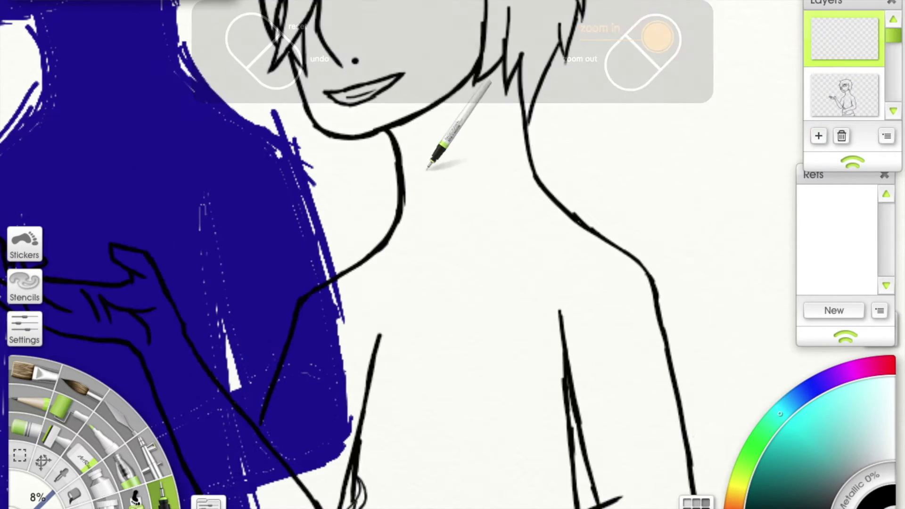
{"action": "key", "text": "ctrl+z"}
{"action": "key", "text": "ctrl+z"}
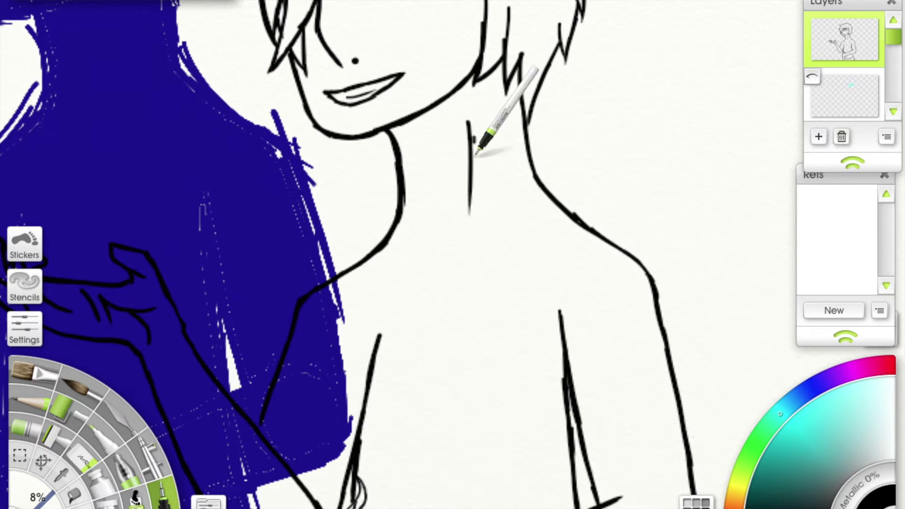
{"action": "scroll", "coordinate": [359, 112], "scroll_direction": "down", "scroll_amount": 8}
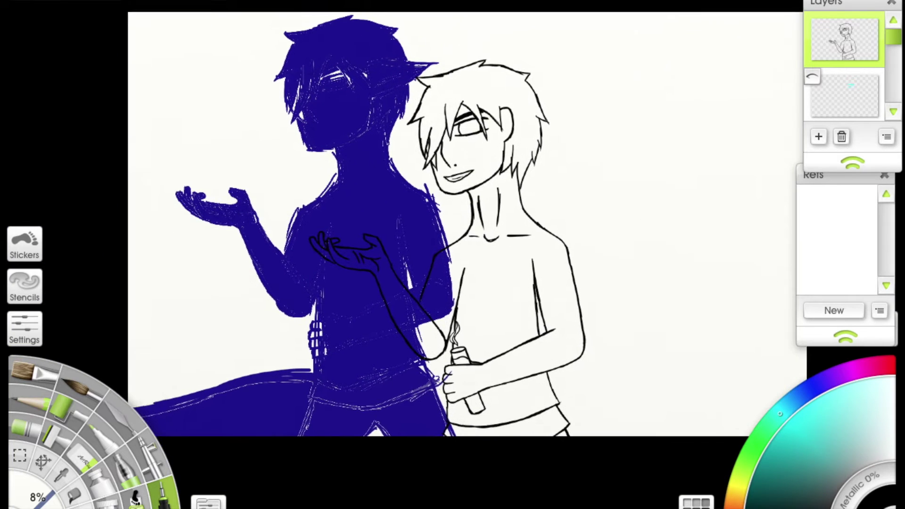
Step: Ink the dark blue silhouette's front hair edge, from the crown past the side spikes to the lock beside the face
{"action": "left_click_drag", "start_coordinate": [616, 168], "coordinate": [613, 226]}
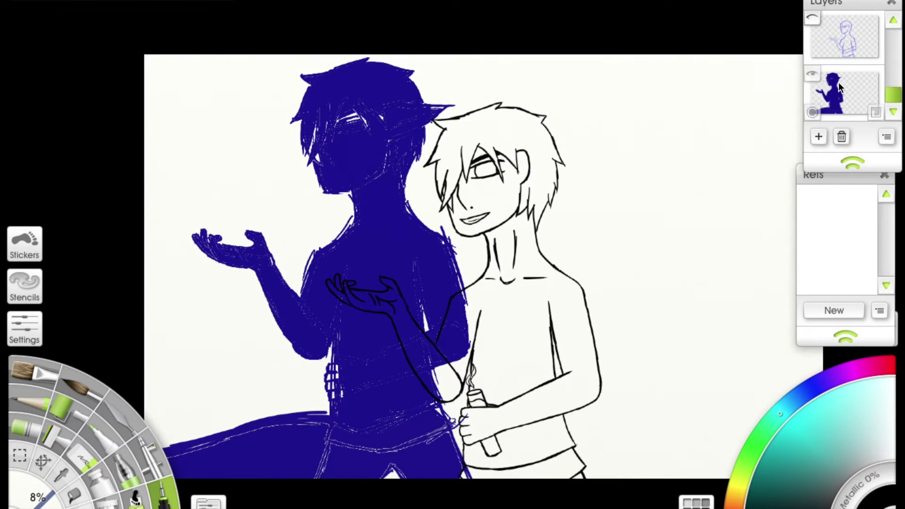
{"action": "scroll", "coordinate": [354, 123], "scroll_direction": "up", "scroll_amount": 8}
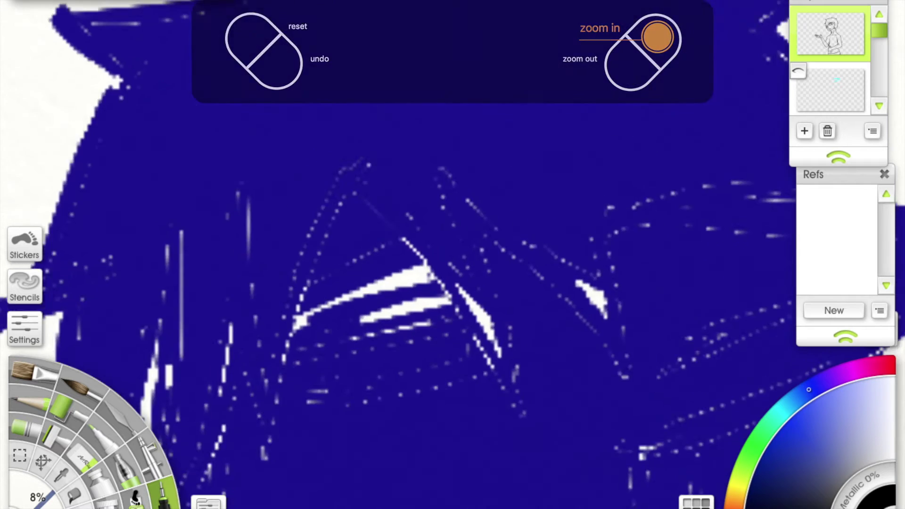
{"action": "left_click_drag", "start_coordinate": [258, 2], "coordinate": [386, 65]}
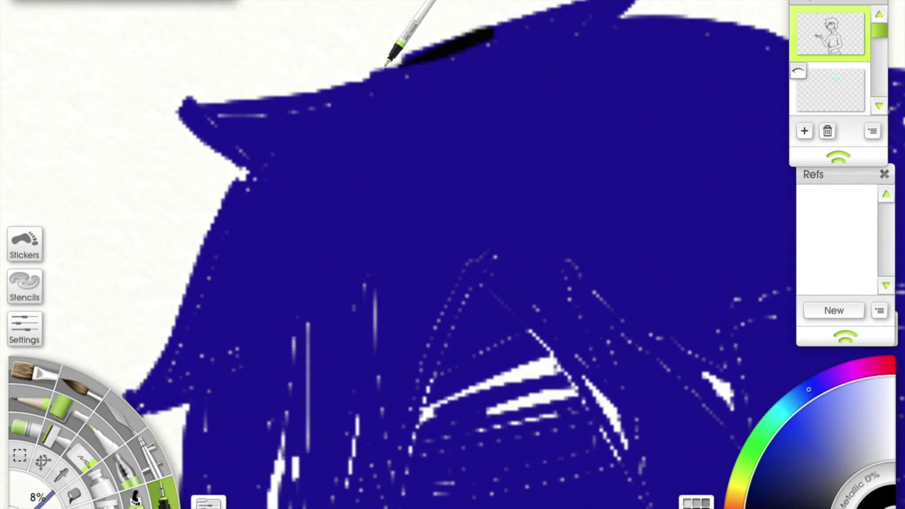
{"action": "mouse_move", "coordinate": [206, 109]}
{"action": "left_mouse_down"}
{"action": "mouse_move", "coordinate": [224, 156]}
{"action": "mouse_move", "coordinate": [262, 61]}
{"action": "left_mouse_up"}
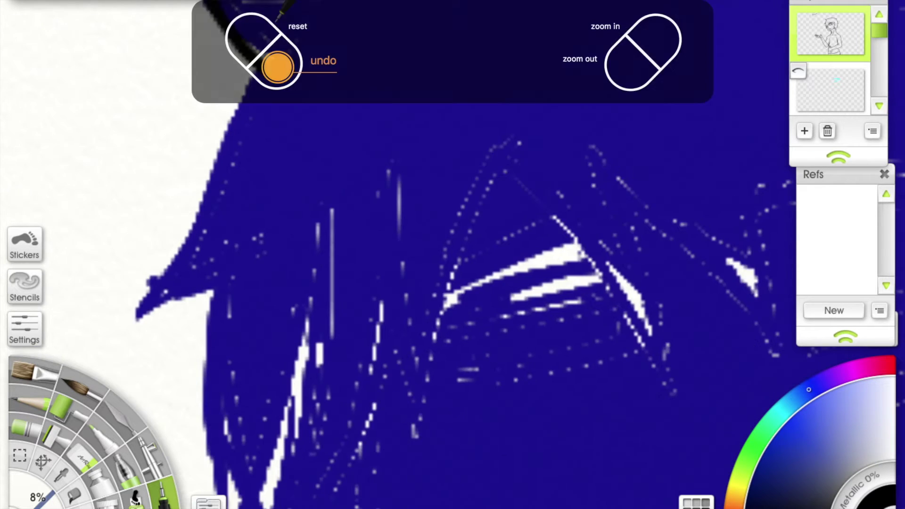
{"action": "mouse_move", "coordinate": [278, 101]}
{"action": "left_mouse_down"}
{"action": "mouse_move", "coordinate": [193, 311]}
{"action": "mouse_move", "coordinate": [253, 304]}
{"action": "left_mouse_up"}
{"action": "mouse_move", "coordinate": [179, 158]}
{"action": "left_mouse_down"}
{"action": "mouse_move", "coordinate": [357, 450]}
{"action": "mouse_move", "coordinate": [300, 285]}
{"action": "left_mouse_up"}
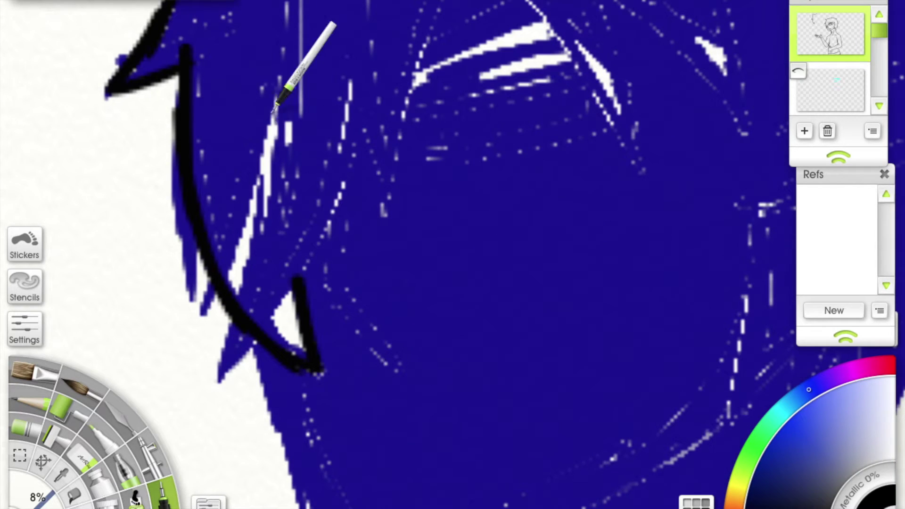
Step: Ink the silhouette's pointed strands hanging over the face and erase the overlapping lines between their tips
{"action": "left_click_drag", "start_coordinate": [273, 95], "coordinate": [226, 348]}
{"action": "left_click_drag", "start_coordinate": [349, 94], "coordinate": [272, 320]}
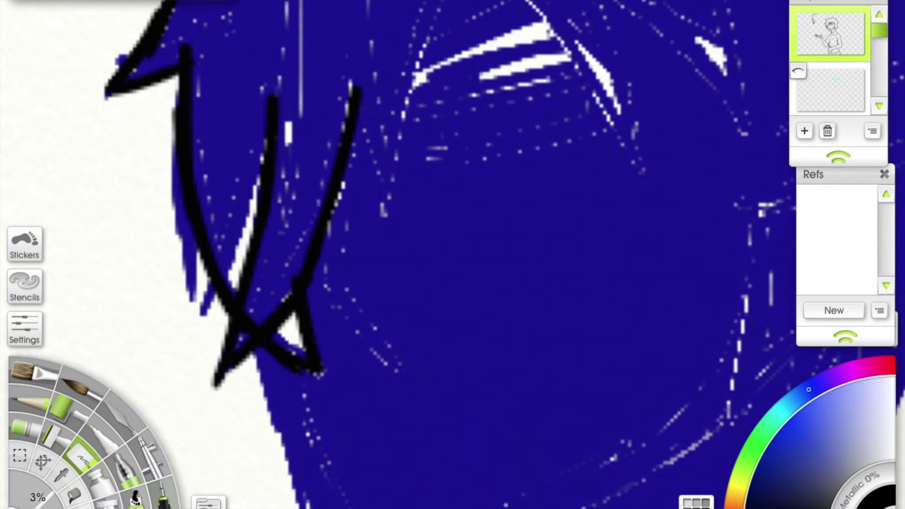
{"action": "mouse_move", "coordinate": [179, 141]}
{"action": "left_mouse_down"}
{"action": "mouse_move", "coordinate": [212, 288]}
{"action": "mouse_move", "coordinate": [226, 301]}
{"action": "left_mouse_up"}
{"action": "key", "text": "e"}
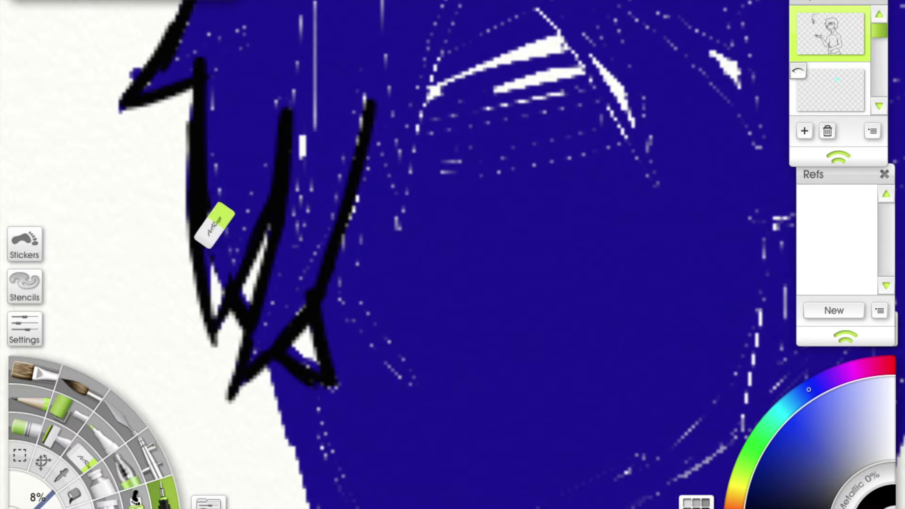
{"action": "mouse_move", "coordinate": [331, 152]}
{"action": "left_mouse_down"}
{"action": "mouse_move", "coordinate": [253, 172]}
{"action": "mouse_move", "coordinate": [307, 151]}
{"action": "mouse_move", "coordinate": [334, 121]}
{"action": "mouse_move", "coordinate": [296, 200]}
{"action": "mouse_move", "coordinate": [312, 267]}
{"action": "left_mouse_up"}
{"action": "mouse_move", "coordinate": [263, 137]}
{"action": "left_mouse_down"}
{"action": "mouse_move", "coordinate": [313, 243]}
{"action": "mouse_move", "coordinate": [344, 360]}
{"action": "mouse_move", "coordinate": [271, 333]}
{"action": "left_mouse_up"}
Step: Ink the zigzag bangs over the silhouette's eye and undo the last stray stroke
{"action": "left_click_drag", "start_coordinate": [331, 236], "coordinate": [479, 157]}
{"action": "mouse_move", "coordinate": [288, 320]}
{"action": "left_mouse_down"}
{"action": "mouse_move", "coordinate": [293, 127]}
{"action": "mouse_move", "coordinate": [313, 123]}
{"action": "left_mouse_up"}
{"action": "key", "text": "ctrl+z"}
Step: Ink the silhouette's long pointed ear and the jawline running down from its base
{"action": "mouse_move", "coordinate": [508, 123]}
{"action": "left_mouse_down"}
{"action": "mouse_move", "coordinate": [657, 121]}
{"action": "mouse_move", "coordinate": [755, 134]}
{"action": "left_mouse_up"}
{"action": "left_click_drag", "start_coordinate": [718, 160], "coordinate": [647, 94]}
{"action": "left_click_drag", "start_coordinate": [514, 160], "coordinate": [361, 245]}
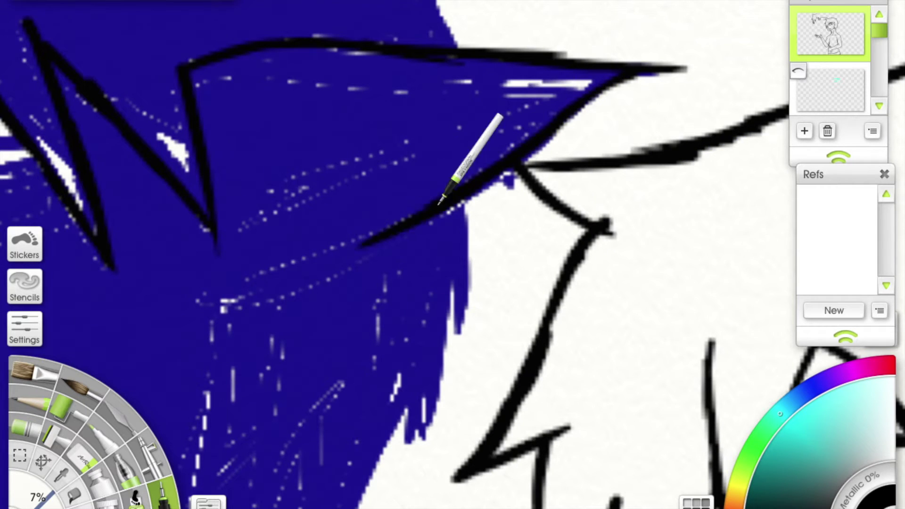
{"action": "left_click_drag", "start_coordinate": [396, 206], "coordinate": [449, 77]}
{"action": "left_click_drag", "start_coordinate": [437, 186], "coordinate": [464, 147]}
{"action": "left_click_drag", "start_coordinate": [46, 240], "coordinate": [273, 257]}
Step: Ink the top contour of the silhouette's hair across the crown and its small tufts
{"action": "scroll", "coordinate": [327, 311], "scroll_direction": "down", "scroll_amount": 5}
{"action": "scroll", "coordinate": [519, 190], "scroll_direction": "up", "scroll_amount": 8}
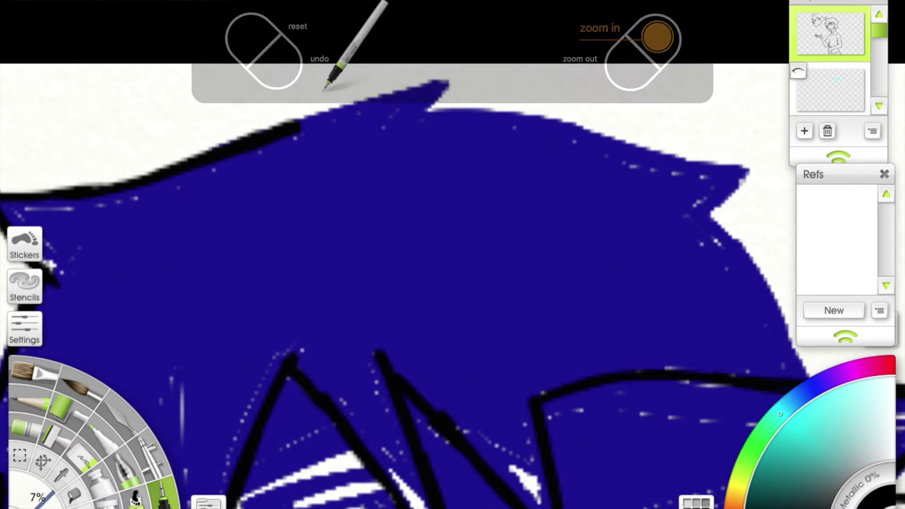
{"action": "left_click_drag", "start_coordinate": [449, 77], "coordinate": [264, 90]}
{"action": "mouse_move", "coordinate": [421, 87]}
{"action": "left_mouse_down"}
{"action": "mouse_move", "coordinate": [600, 126]}
{"action": "mouse_move", "coordinate": [413, 59]}
{"action": "left_mouse_up"}
Step: Ink the jagged hair locks below the silhouette's ear at the back of the head
{"action": "left_click_drag", "start_coordinate": [509, 231], "coordinate": [505, 131]}
{"action": "left_click_drag", "start_coordinate": [493, 283], "coordinate": [500, 142]}
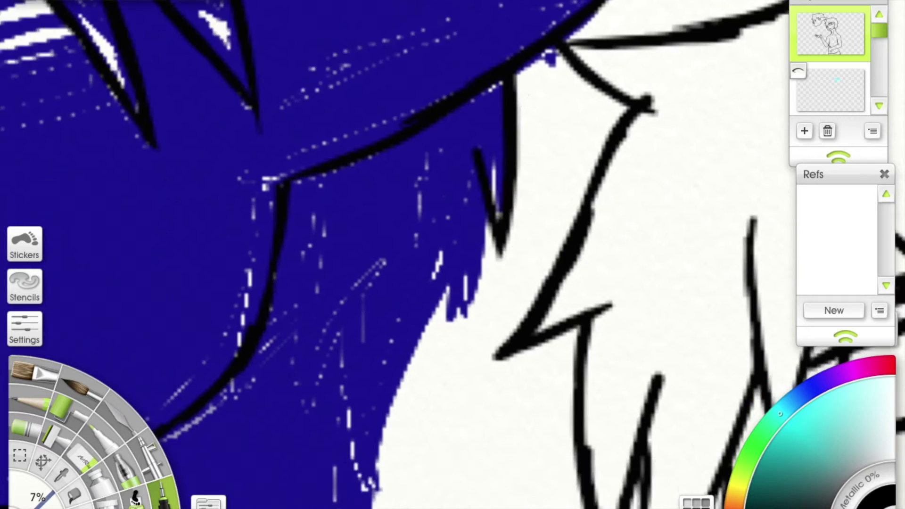
{"action": "left_click_drag", "start_coordinate": [495, 253], "coordinate": [481, 214]}
{"action": "left_click_drag", "start_coordinate": [438, 101], "coordinate": [506, 97]}
Step: Ink the silhouette's neck and shoulder and the upper arm's front edge down to the elbow crease
{"action": "left_click_drag", "start_coordinate": [505, 306], "coordinate": [303, 60]}
{"action": "scroll", "coordinate": [303, 61], "scroll_direction": "up", "scroll_amount": 3}
{"action": "mouse_move", "coordinate": [472, 330]}
{"action": "left_mouse_down"}
{"action": "mouse_move", "coordinate": [529, 30]}
{"action": "mouse_move", "coordinate": [265, 238]}
{"action": "left_mouse_up"}
{"action": "mouse_move", "coordinate": [259, 349]}
{"action": "left_mouse_down"}
{"action": "mouse_move", "coordinate": [360, 198]}
{"action": "mouse_move", "coordinate": [302, 330]}
{"action": "left_mouse_up"}
{"action": "scroll", "coordinate": [302, 330], "scroll_direction": "down", "scroll_amount": 3}
{"action": "scroll", "coordinate": [376, 137], "scroll_direction": "up", "scroll_amount": 1}
Step: Ink the outer fingers of the silhouette's raised hand, including the finger line running into the palm
{"action": "mouse_move", "coordinate": [238, 87]}
{"action": "left_mouse_down"}
{"action": "mouse_move", "coordinate": [191, 120]}
{"action": "mouse_move", "coordinate": [293, 222]}
{"action": "mouse_move", "coordinate": [387, 278]}
{"action": "left_mouse_up"}
{"action": "mouse_move", "coordinate": [273, 45]}
{"action": "left_mouse_down"}
{"action": "mouse_move", "coordinate": [295, 74]}
{"action": "mouse_move", "coordinate": [304, 153]}
{"action": "left_mouse_up"}
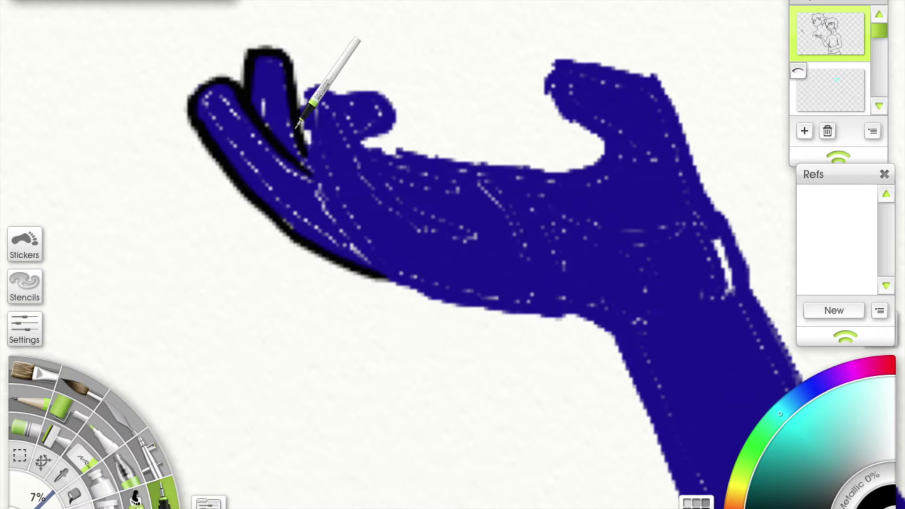
{"action": "mouse_move", "coordinate": [314, 95]}
{"action": "left_mouse_down"}
{"action": "mouse_move", "coordinate": [332, 88]}
{"action": "mouse_move", "coordinate": [367, 166]}
{"action": "left_mouse_up"}
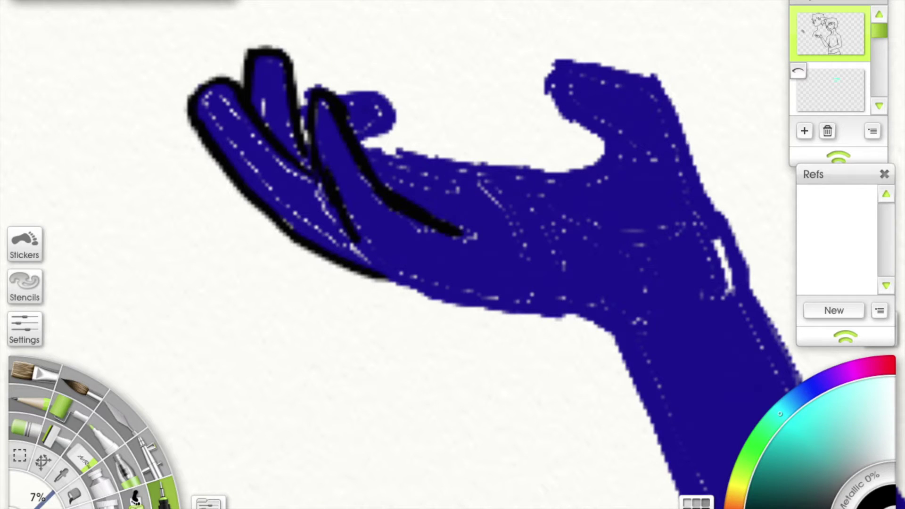
{"action": "left_click_drag", "start_coordinate": [443, 233], "coordinate": [368, 180]}
Step: Ink the curled fingertip, the palm's upper edge, the thumb and the underside of the raised hand
{"action": "left_click_drag", "start_coordinate": [305, 86], "coordinate": [449, 100]}
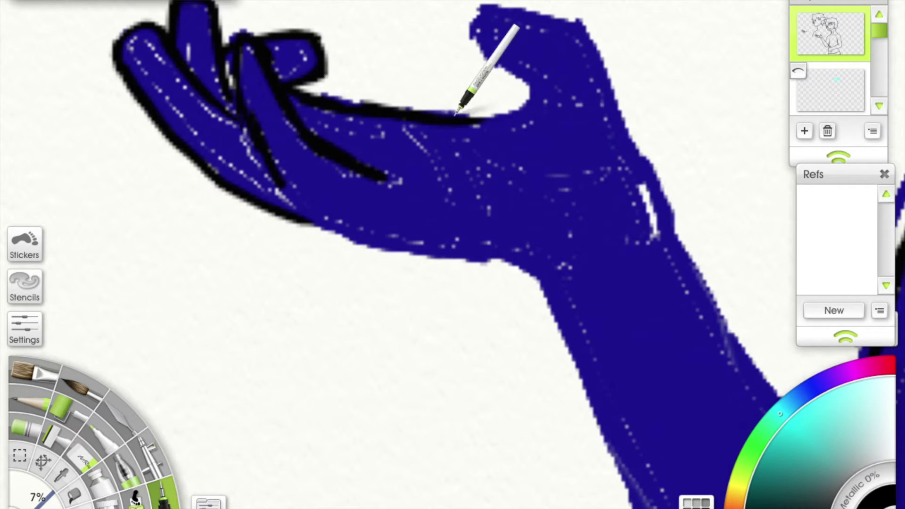
{"action": "left_click_drag", "start_coordinate": [472, 236], "coordinate": [412, 236]}
{"action": "left_click_drag", "start_coordinate": [434, 6], "coordinate": [427, 52]}
{"action": "left_click_drag", "start_coordinate": [474, 99], "coordinate": [409, 45]}
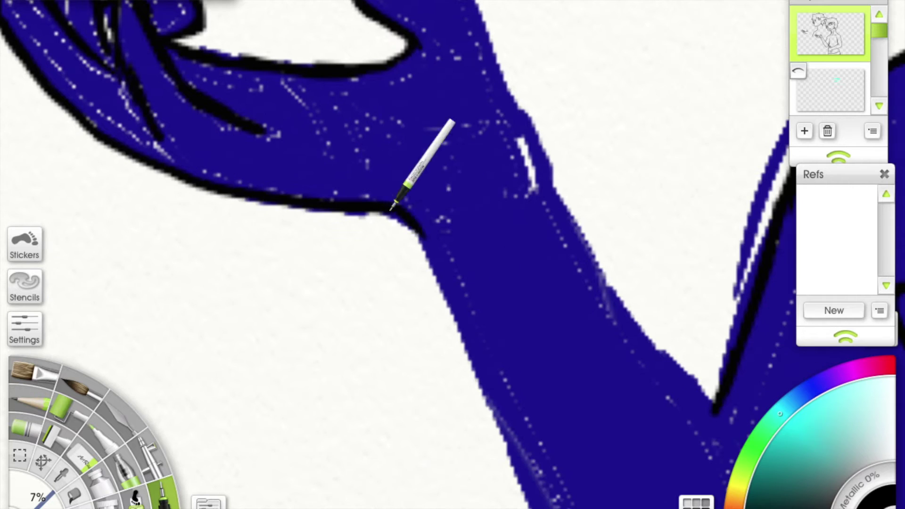
Step: Ink both edges of the silhouette's forearm from the wrist, rounding the lower edge around the elbow
{"action": "left_click_drag", "start_coordinate": [414, 218], "coordinate": [394, 348]}
{"action": "left_click_drag", "start_coordinate": [348, 84], "coordinate": [436, 100]}
{"action": "left_click_drag", "start_coordinate": [452, 226], "coordinate": [362, 8]}
{"action": "left_click_drag", "start_coordinate": [390, 319], "coordinate": [353, 208]}
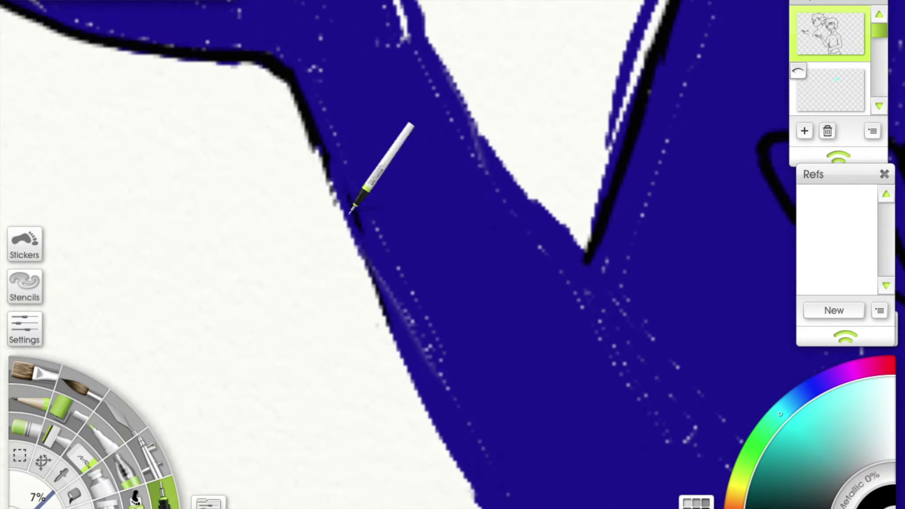
{"action": "mouse_move", "coordinate": [373, 265]}
{"action": "left_mouse_down"}
{"action": "mouse_move", "coordinate": [329, 214]}
{"action": "mouse_move", "coordinate": [333, 67]}
{"action": "left_mouse_up"}
{"action": "mouse_move", "coordinate": [324, 209]}
{"action": "left_mouse_down"}
{"action": "mouse_move", "coordinate": [475, 327]}
{"action": "mouse_move", "coordinate": [618, 243]}
{"action": "mouse_move", "coordinate": [217, 24]}
{"action": "mouse_move", "coordinate": [278, 166]}
{"action": "mouse_move", "coordinate": [391, 323]}
{"action": "mouse_move", "coordinate": [334, 228]}
{"action": "mouse_move", "coordinate": [317, 178]}
{"action": "left_mouse_up"}
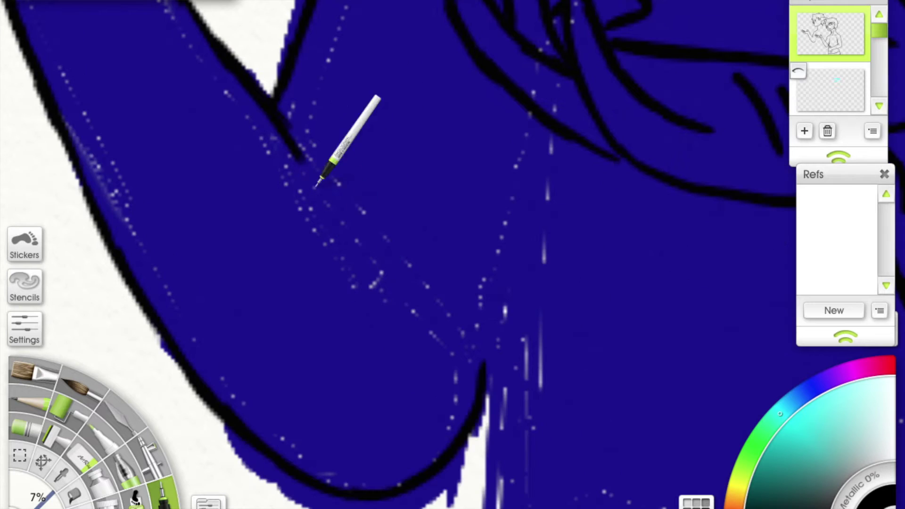
Step: Ink the silhouette's inner arm line from the elbow crease down to the rounded elbow
{"action": "left_click_drag", "start_coordinate": [388, 247], "coordinate": [335, 125]}
{"action": "key", "text": "e"}
{"action": "left_click_drag", "start_coordinate": [347, 210], "coordinate": [340, 238]}
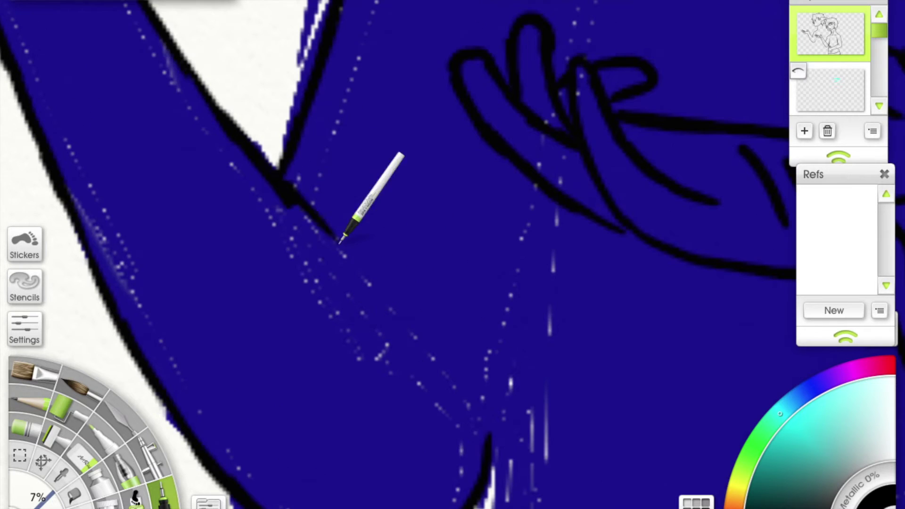
{"action": "scroll", "coordinate": [491, 363], "scroll_direction": "down", "scroll_amount": 3}
{"action": "scroll", "coordinate": [491, 363], "scroll_direction": "up", "scroll_amount": 1}
{"action": "scroll", "coordinate": [489, 371], "scroll_direction": "up", "scroll_amount": 5}
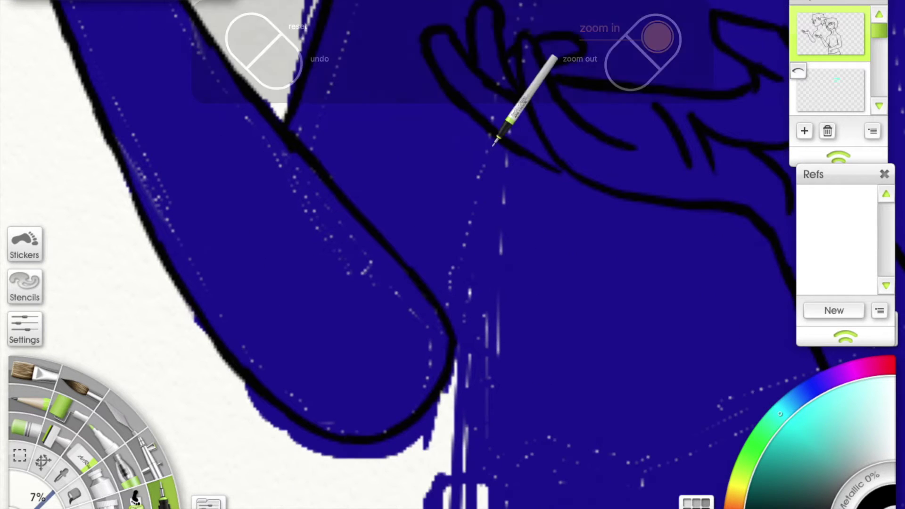
Step: Ink the side of the silhouette's torso below the elbow and the four fingers gripping its waist
{"action": "left_click_drag", "start_coordinate": [469, 307], "coordinate": [452, 24]}
{"action": "left_click_drag", "start_coordinate": [436, 354], "coordinate": [415, 178]}
{"action": "left_click_drag", "start_coordinate": [441, 176], "coordinate": [415, 180]}
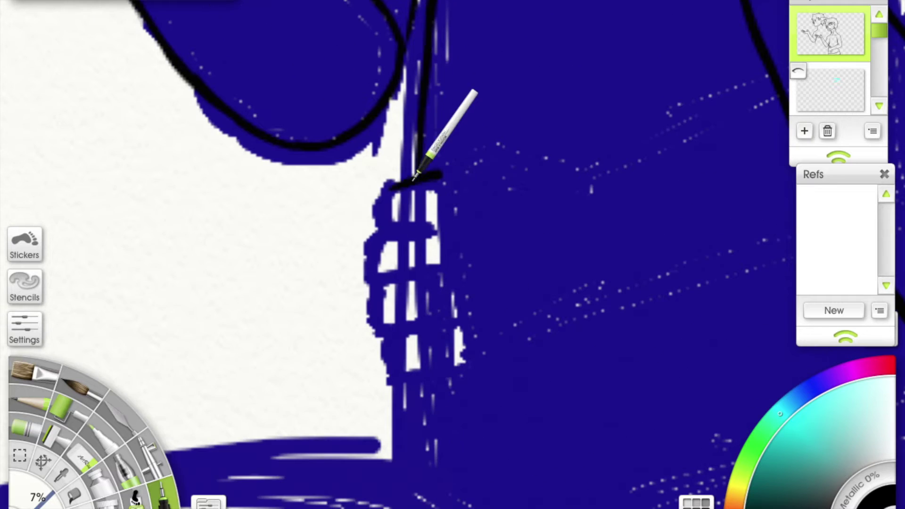
{"action": "left_click_drag", "start_coordinate": [386, 229], "coordinate": [439, 268]}
{"action": "mouse_move", "coordinate": [439, 269]}
{"action": "left_mouse_down"}
{"action": "mouse_move", "coordinate": [375, 160]}
{"action": "mouse_move", "coordinate": [408, 193]}
{"action": "mouse_move", "coordinate": [365, 209]}
{"action": "mouse_move", "coordinate": [424, 222]}
{"action": "left_mouse_up"}
{"action": "left_click_drag", "start_coordinate": [425, 221], "coordinate": [386, 134]}
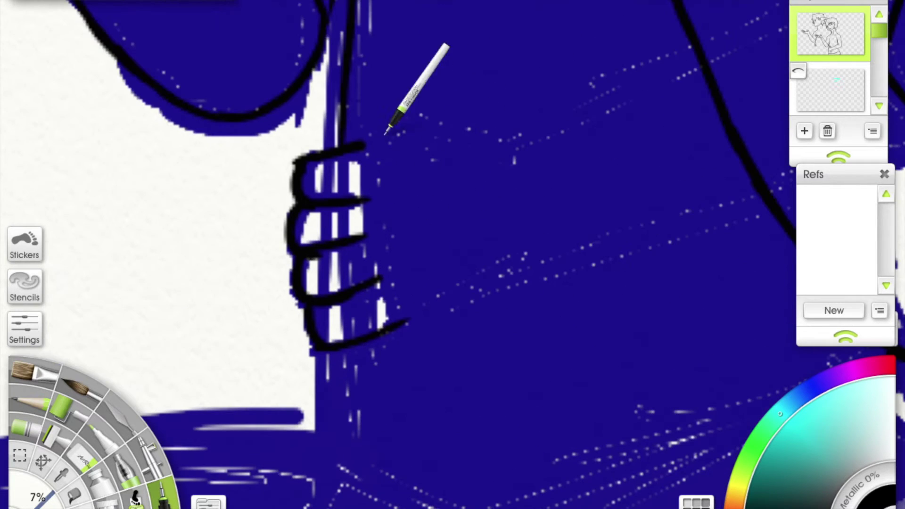
Step: Ink the silhouette's rear neck and shoulder edge and both edges of the forearm wrapped across its waist
{"action": "left_click_drag", "start_coordinate": [488, 129], "coordinate": [469, 145]}
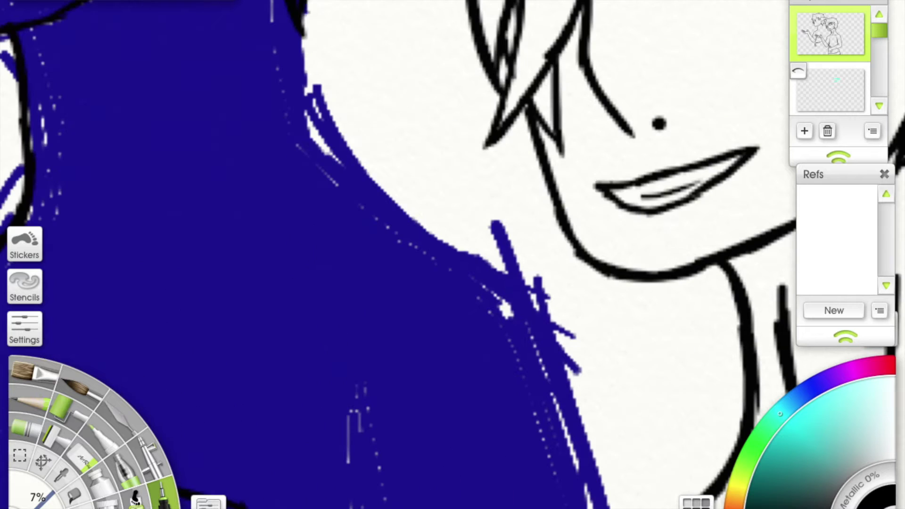
{"action": "mouse_move", "coordinate": [304, 29]}
{"action": "left_mouse_down"}
{"action": "mouse_move", "coordinate": [352, 183]}
{"action": "mouse_move", "coordinate": [525, 277]}
{"action": "mouse_move", "coordinate": [426, 219]}
{"action": "mouse_move", "coordinate": [475, 360]}
{"action": "mouse_move", "coordinate": [502, 83]}
{"action": "left_mouse_up"}
{"action": "right_click", "coordinate": [502, 82]}
{"action": "left_click", "coordinate": [350, 304]}
{"action": "mouse_move", "coordinate": [349, 303]}
{"action": "left_mouse_down"}
{"action": "mouse_move", "coordinate": [427, 200]}
{"action": "mouse_move", "coordinate": [293, 263]}
{"action": "left_mouse_up"}
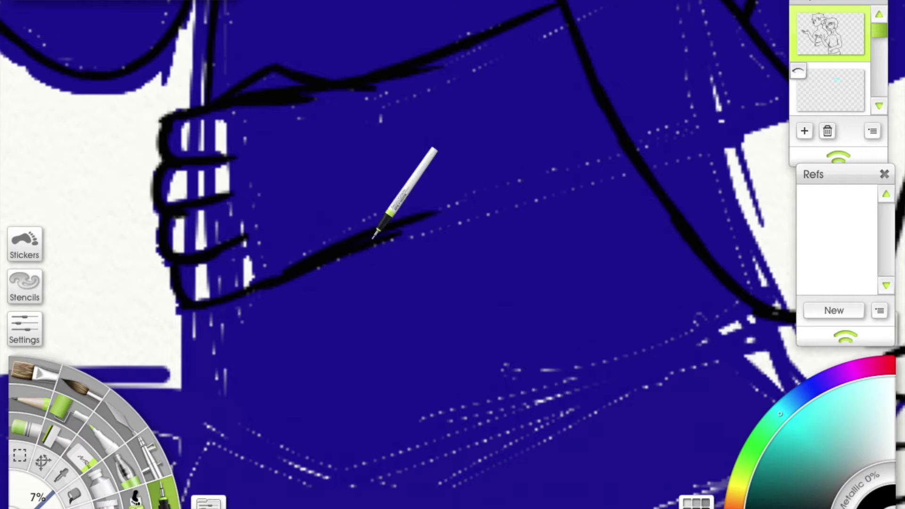
{"action": "left_click_drag", "start_coordinate": [618, 159], "coordinate": [522, 100]}
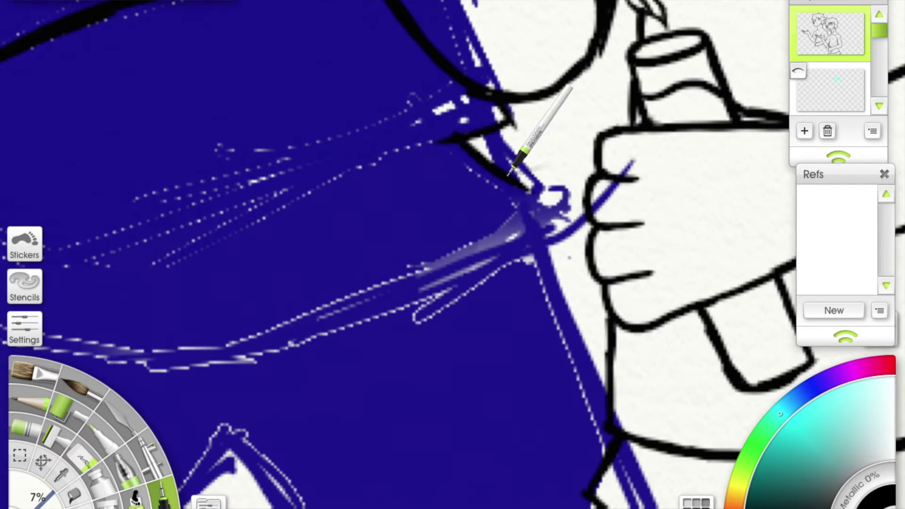
Step: Ink the silhouette's two curved waistband lines, the pointed corner at the waist, the outer hip edge and the notch between the legs
{"action": "mouse_move", "coordinate": [430, 272]}
{"action": "left_mouse_down"}
{"action": "mouse_move", "coordinate": [566, 137]}
{"action": "mouse_move", "coordinate": [463, 222]}
{"action": "left_mouse_up"}
{"action": "mouse_move", "coordinate": [293, 150]}
{"action": "left_mouse_down"}
{"action": "mouse_move", "coordinate": [354, 276]}
{"action": "mouse_move", "coordinate": [502, 335]}
{"action": "mouse_move", "coordinate": [589, 327]}
{"action": "left_mouse_up"}
{"action": "left_click_drag", "start_coordinate": [592, 326], "coordinate": [512, 141]}
{"action": "mouse_move", "coordinate": [222, 92]}
{"action": "left_mouse_down"}
{"action": "mouse_move", "coordinate": [348, 212]}
{"action": "mouse_move", "coordinate": [571, 240]}
{"action": "left_mouse_up"}
{"action": "left_click_drag", "start_coordinate": [536, 299], "coordinate": [668, 200]}
{"action": "mouse_move", "coordinate": [339, 88]}
{"action": "left_mouse_down"}
{"action": "mouse_move", "coordinate": [243, 373]}
{"action": "mouse_move", "coordinate": [481, 250]}
{"action": "mouse_move", "coordinate": [522, 253]}
{"action": "left_mouse_up"}
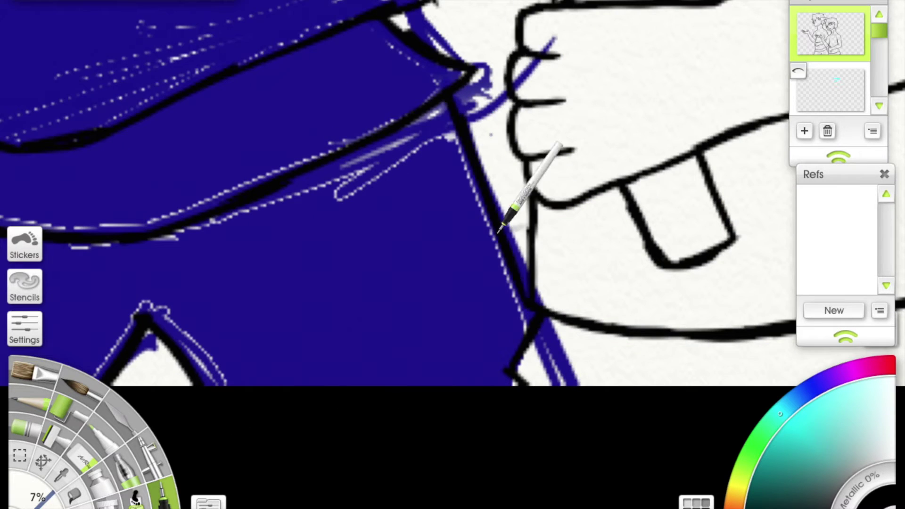
Step: Ink the upper edge of the long shape behind the silhouette, including its small pointed tuft, out to the canvas edge
{"action": "scroll", "coordinate": [290, 249], "scroll_direction": "up", "scroll_amount": 3}
{"action": "right_click", "coordinate": [290, 248]}
{"action": "left_click_drag", "start_coordinate": [289, 248], "coordinate": [694, 71]}
{"action": "scroll", "coordinate": [277, 158], "scroll_direction": "up", "scroll_amount": 3}
{"action": "mouse_move", "coordinate": [670, 123]}
{"action": "left_mouse_down"}
{"action": "mouse_move", "coordinate": [584, 137]}
{"action": "mouse_move", "coordinate": [427, 140]}
{"action": "mouse_move", "coordinate": [533, 178]}
{"action": "left_mouse_up"}
{"action": "left_click_drag", "start_coordinate": [368, 205], "coordinate": [489, 170]}
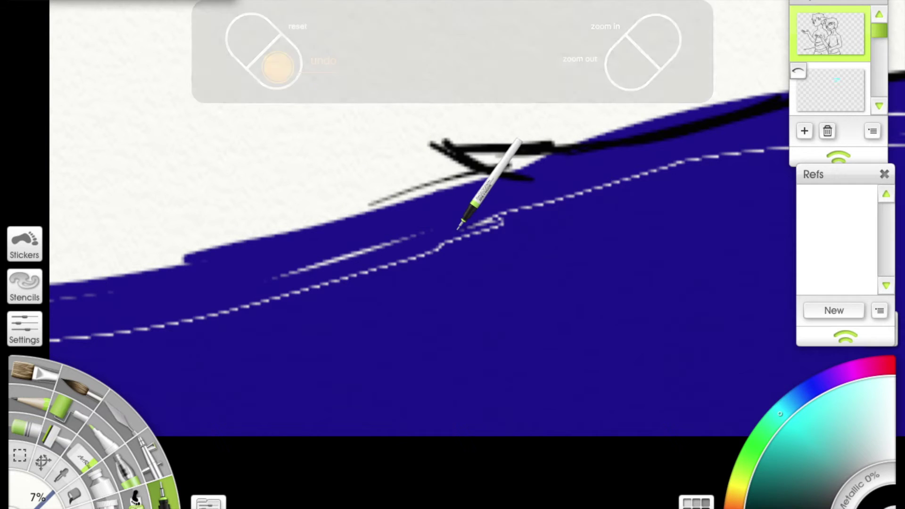
{"action": "mouse_move", "coordinate": [457, 230]}
{"action": "left_mouse_down"}
{"action": "mouse_move", "coordinate": [673, 101]}
{"action": "mouse_move", "coordinate": [580, 87]}
{"action": "mouse_move", "coordinate": [281, 192]}
{"action": "left_mouse_up"}
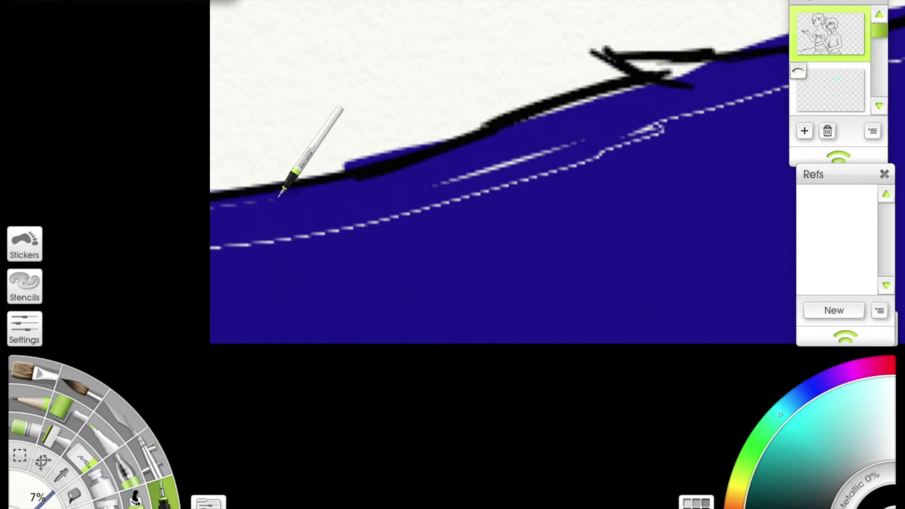
Step: Hide and delete the blue silhouette sketch layers, and select the empty layer beneath the line art
{"action": "scroll", "coordinate": [521, 113], "scroll_direction": "right", "scroll_amount": 5}
{"action": "scroll", "coordinate": [521, 114], "scroll_direction": "down", "scroll_amount": 4}
{"action": "right_click", "coordinate": [395, 114]}
{"action": "left_click", "coordinate": [627, 206]}
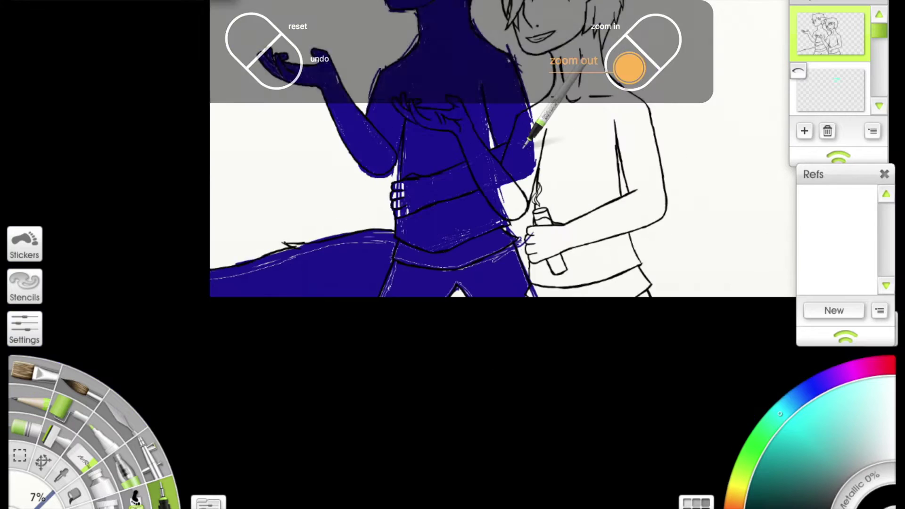
{"action": "scroll", "coordinate": [802, 26], "scroll_direction": "down", "scroll_amount": 2}
{"action": "left_click", "coordinate": [797, 66]}
{"action": "left_click", "coordinate": [830, 88]}
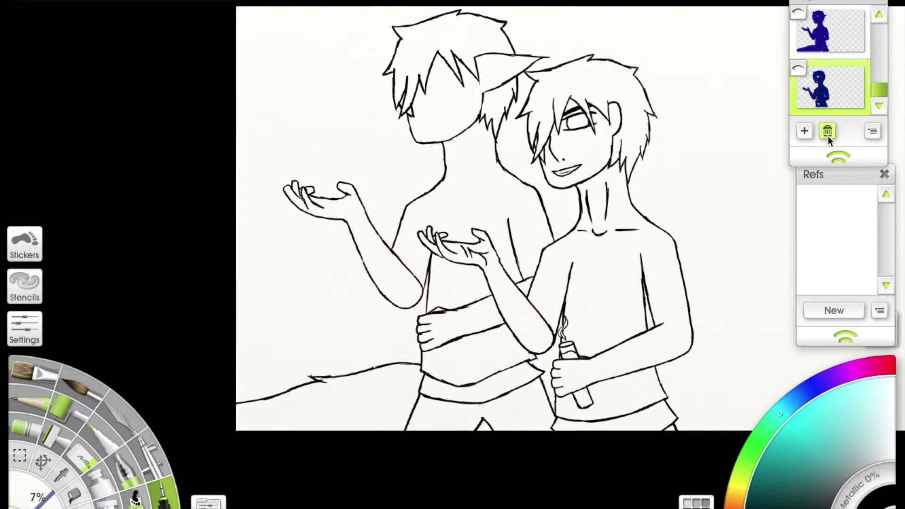
{"action": "left_click", "coordinate": [828, 129]}
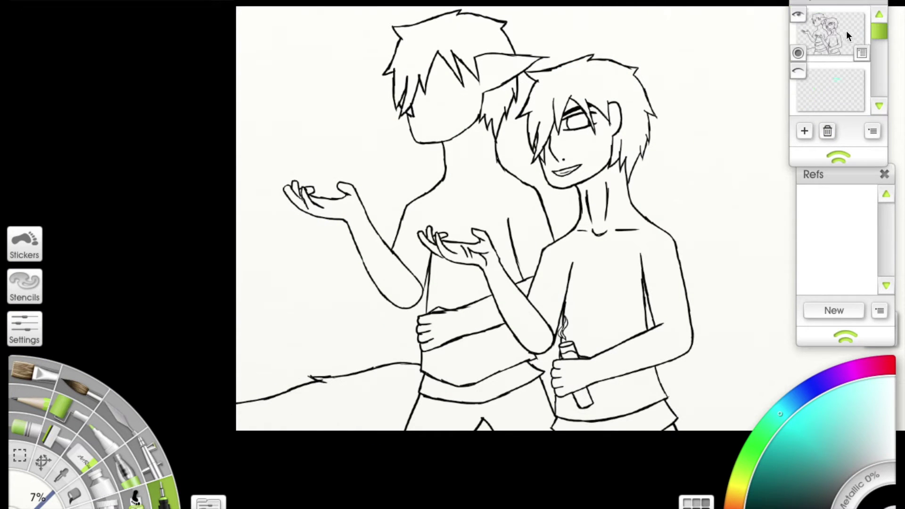
{"action": "left_click", "coordinate": [829, 128]}
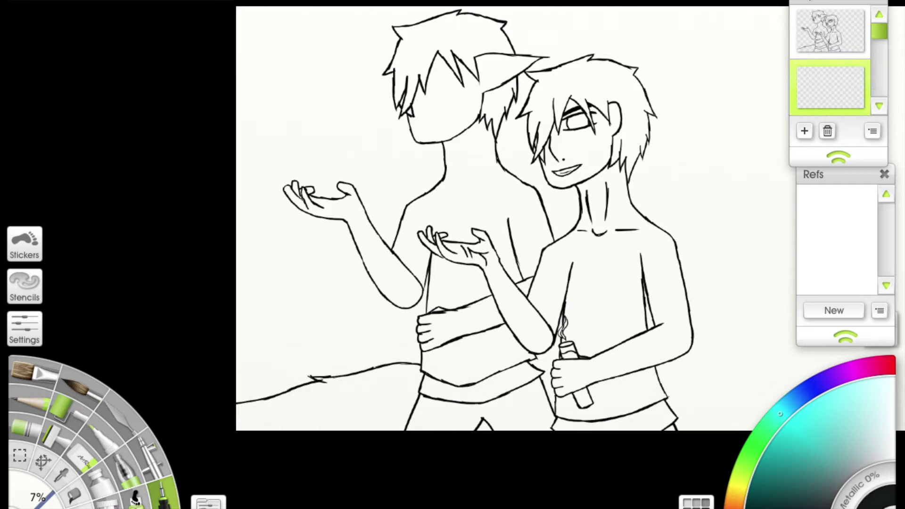
Step: Fill the pointy-eared figure's head, torso and raised arm with very dark navy blue beneath the line art
{"action": "left_click_drag", "start_coordinate": [745, 483], "coordinate": [785, 480]}
{"action": "key", "text": "f"}
{"action": "left_click", "coordinate": [406, 273]}
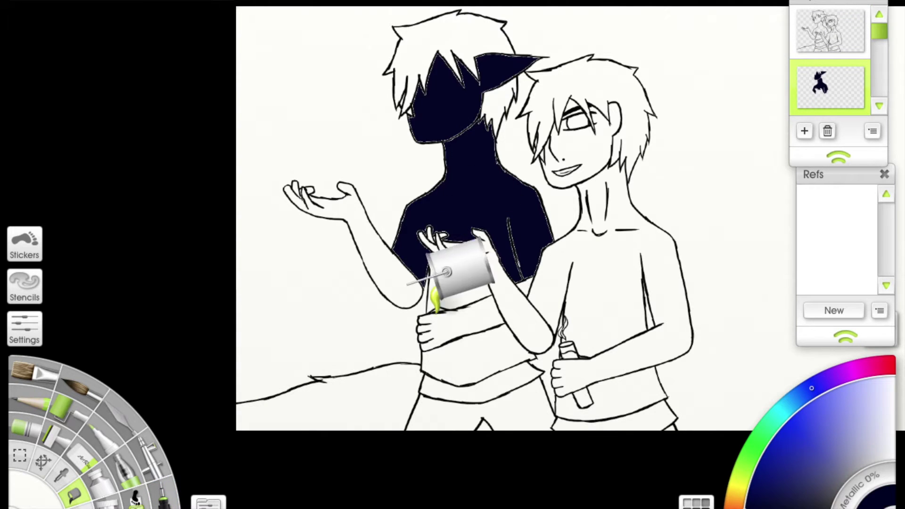
{"action": "scroll", "coordinate": [464, 40], "scroll_direction": "up", "scroll_amount": 5}
{"action": "key", "text": "i"}
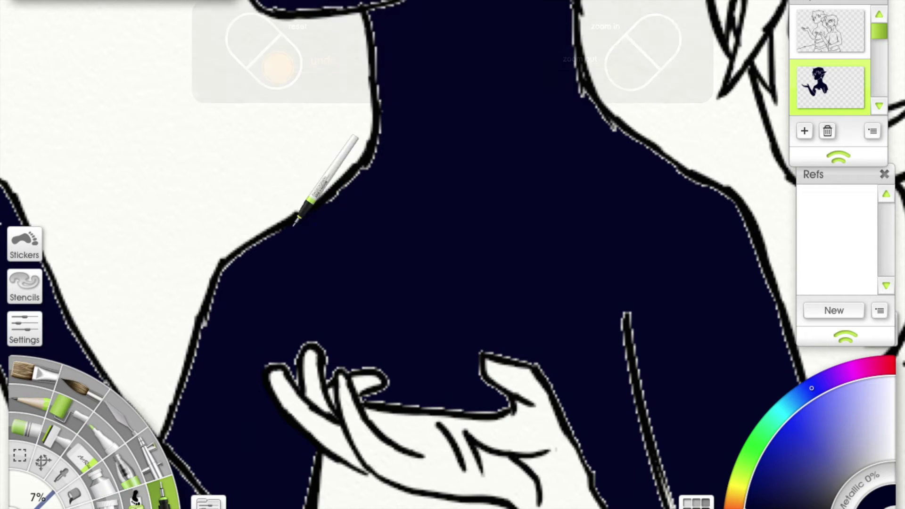
Step: Paint navy over the white gaps along the figure's shoulder and upper arm and around the overlapping hand's fingers, palm and thumb
{"action": "left_click_drag", "start_coordinate": [375, 9], "coordinate": [395, 191]}
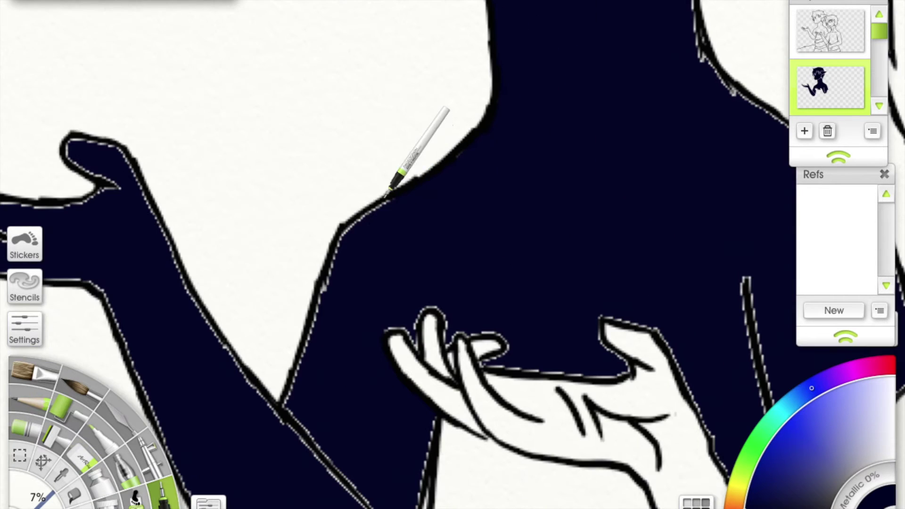
{"action": "left_click_drag", "start_coordinate": [271, 437], "coordinate": [259, 264]}
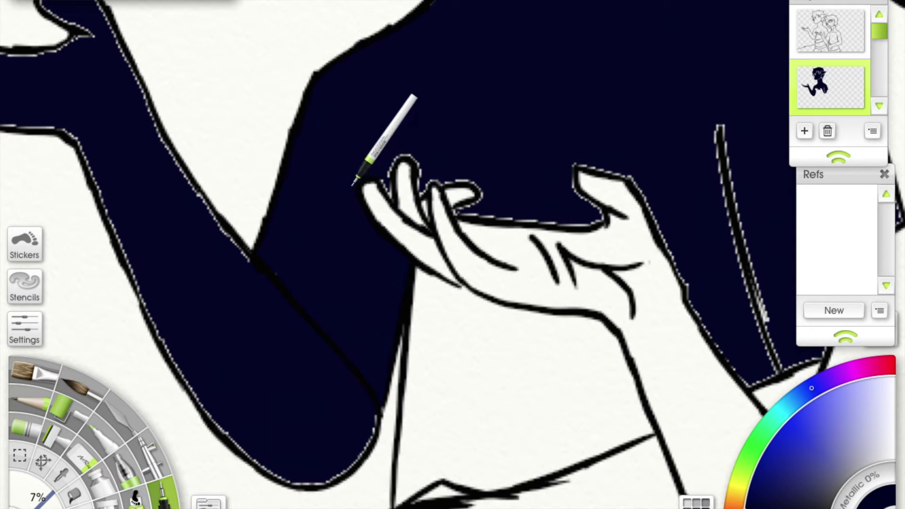
{"action": "scroll", "coordinate": [395, 191], "scroll_direction": "up", "scroll_amount": 3}
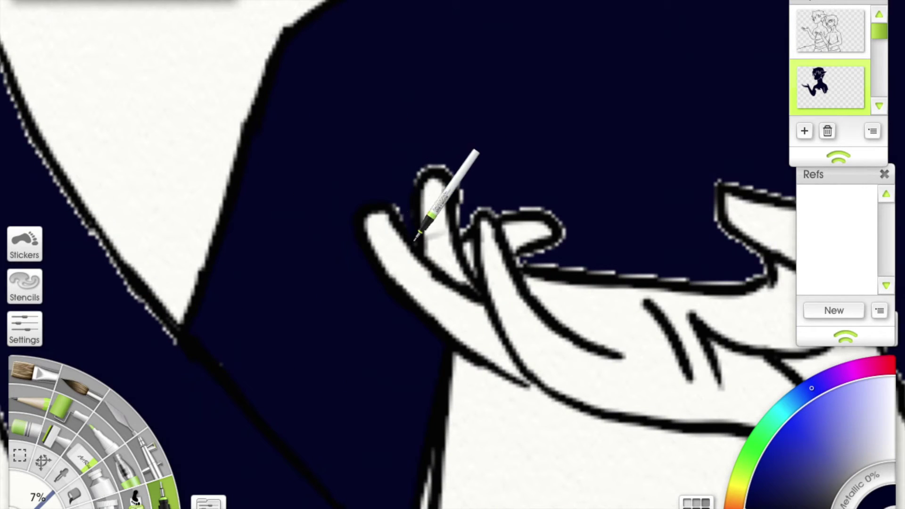
{"action": "left_click_drag", "start_coordinate": [572, 231], "coordinate": [387, 224]}
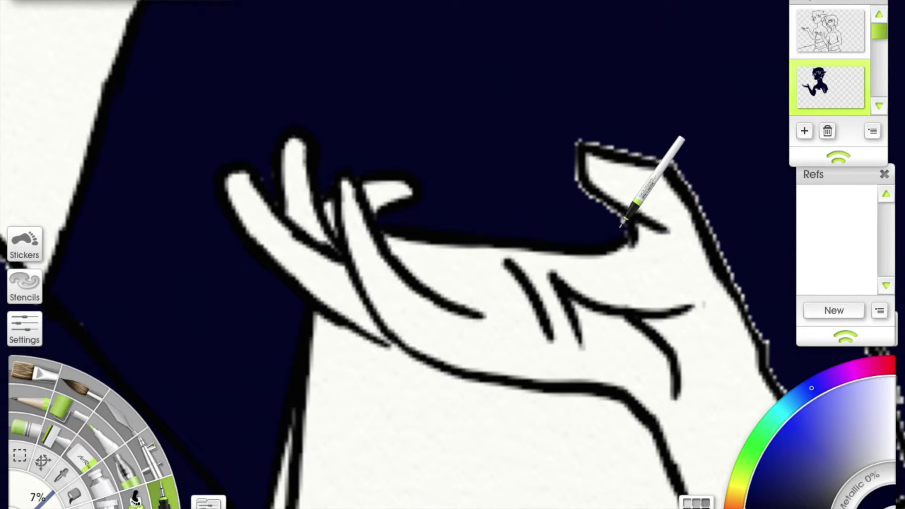
{"action": "left_click_drag", "start_coordinate": [601, 204], "coordinate": [467, 101]}
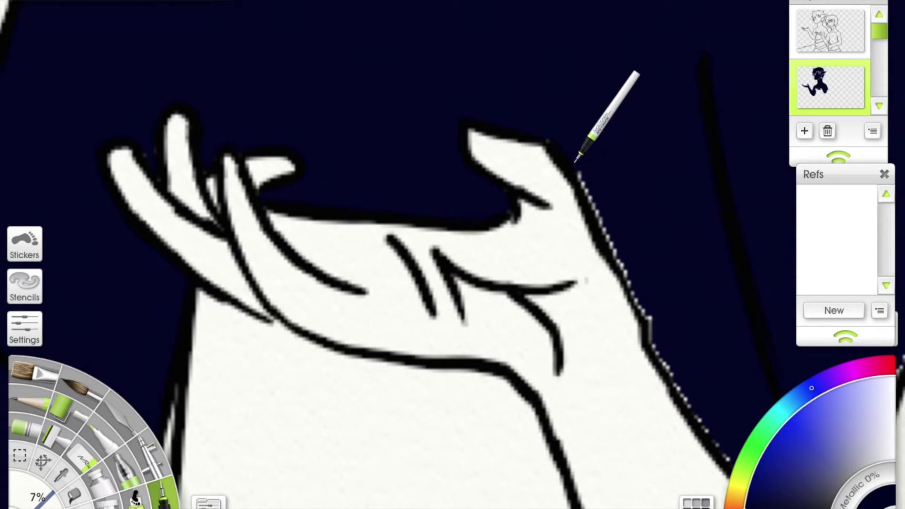
Step: Fill the navy gaps along the overlapping wrist and neighbouring figure's arm, fill the small triangle between them, and erase the spill
{"action": "scroll", "coordinate": [608, 144], "scroll_direction": "down", "scroll_amount": 5}
{"action": "scroll", "coordinate": [608, 144], "scroll_direction": "up", "scroll_amount": 5}
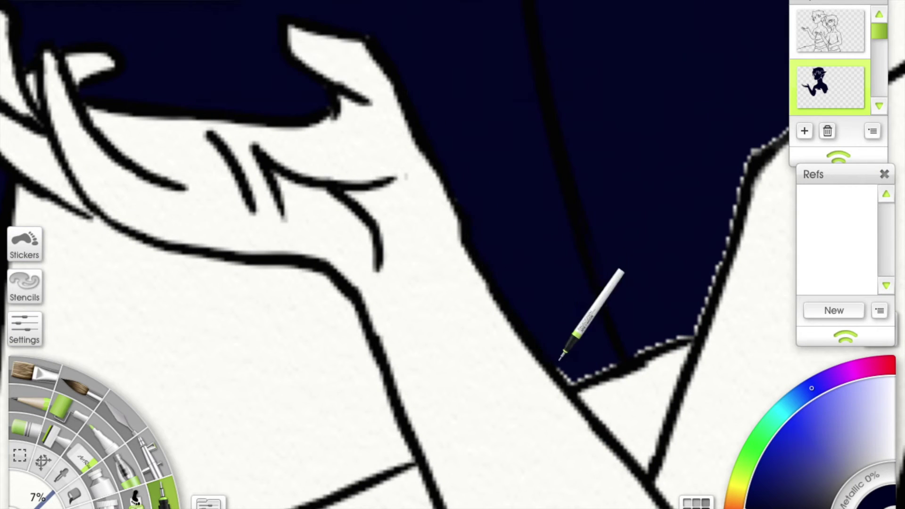
{"action": "mouse_move", "coordinate": [674, 326]}
{"action": "left_mouse_down"}
{"action": "mouse_move", "coordinate": [384, 361]}
{"action": "mouse_move", "coordinate": [396, 336]}
{"action": "mouse_move", "coordinate": [467, 362]}
{"action": "left_mouse_up"}
{"action": "left_click_drag", "start_coordinate": [457, 454], "coordinate": [488, 348]}
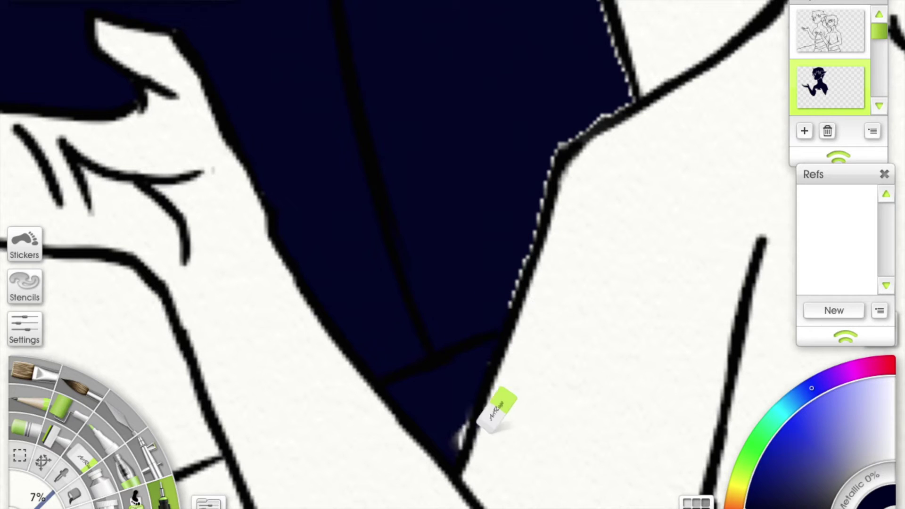
{"action": "scroll", "coordinate": [465, 448], "scroll_direction": "down", "scroll_amount": 2}
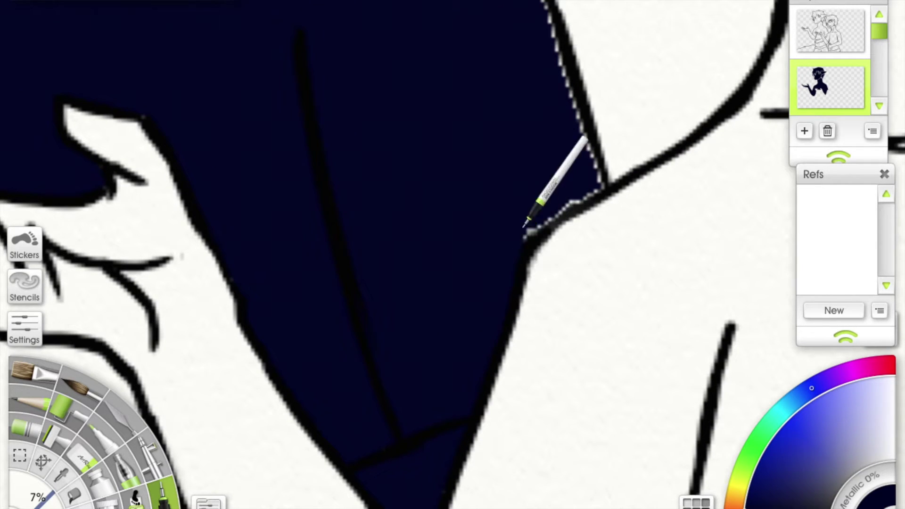
Step: Paint navy over the white gaps along the figure's rear shoulder, neck, jawline and the spiky hair behind the neck
{"action": "scroll", "coordinate": [612, 156], "scroll_direction": "up", "scroll_amount": 5}
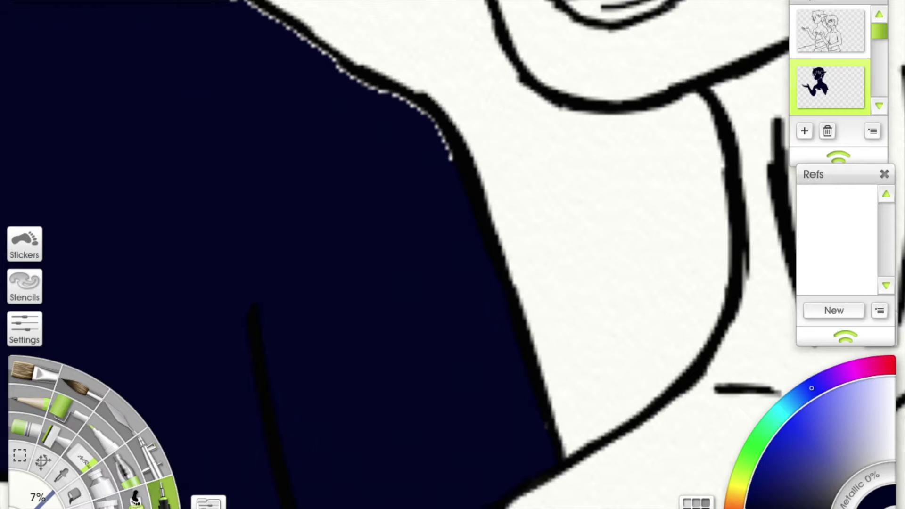
{"action": "scroll", "coordinate": [396, 175], "scroll_direction": "up", "scroll_amount": 4}
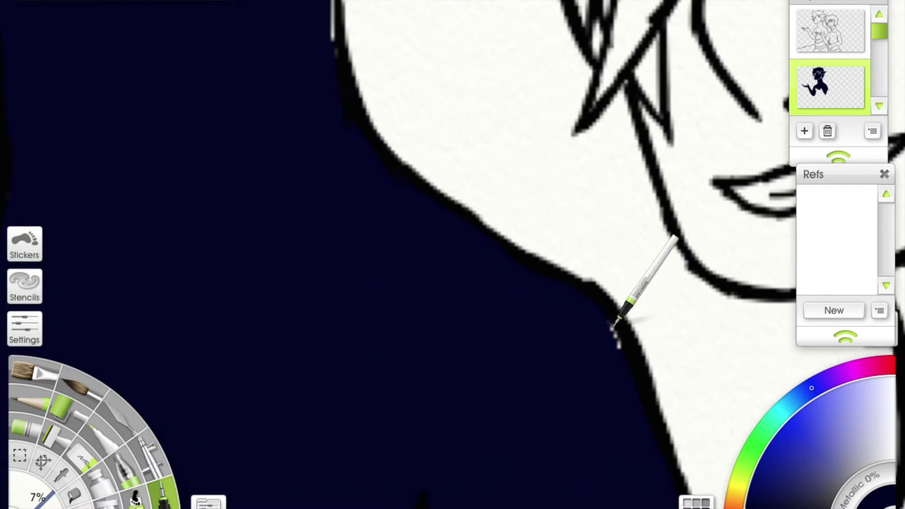
{"action": "scroll", "coordinate": [617, 337], "scroll_direction": "up", "scroll_amount": 4}
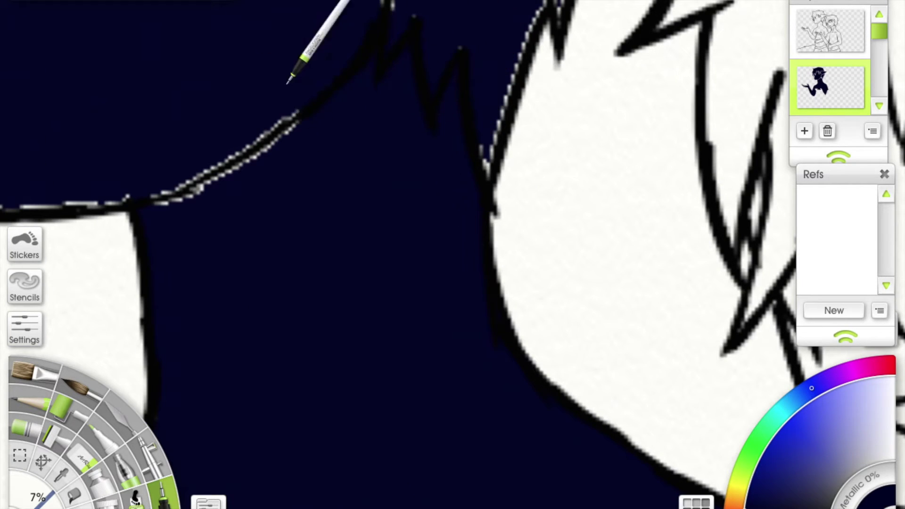
{"action": "scroll", "coordinate": [299, 218], "scroll_direction": "up", "scroll_amount": 4}
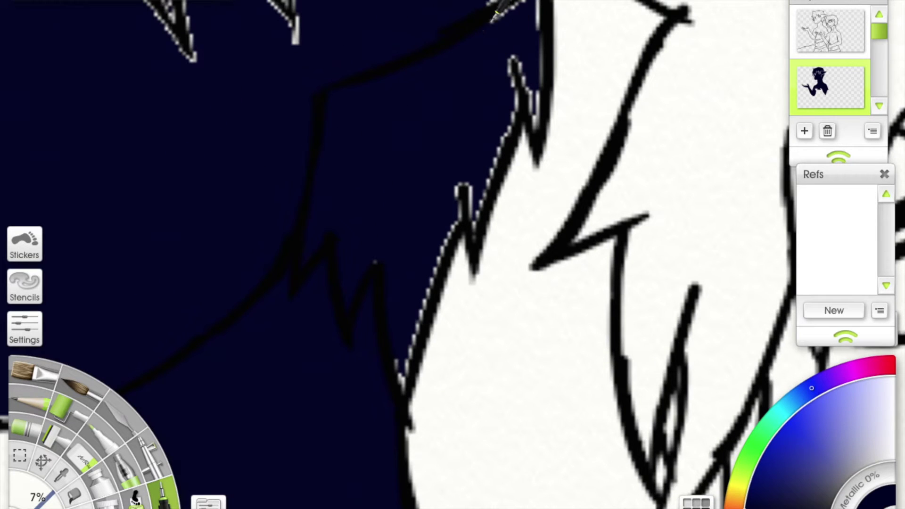
{"action": "left_click_drag", "start_coordinate": [457, 218], "coordinate": [391, 400]}
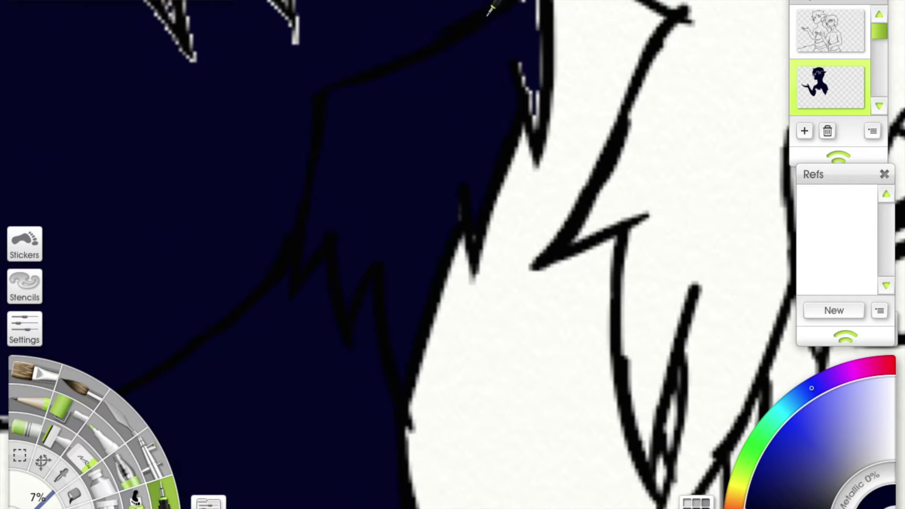
Step: Fill the white gaps around the figure's ear and down the back of the head with navy, using a 12% pen
{"action": "scroll", "coordinate": [495, 110], "scroll_direction": "up", "scroll_amount": 4}
{"action": "scroll", "coordinate": [469, 242], "scroll_direction": "down", "scroll_amount": 5}
{"action": "scroll", "coordinate": [469, 242], "scroll_direction": "up", "scroll_amount": 5}
{"action": "mouse_move", "coordinate": [166, 334]}
{"action": "left_mouse_down"}
{"action": "mouse_move", "coordinate": [374, 77]}
{"action": "mouse_move", "coordinate": [606, 104]}
{"action": "left_mouse_up"}
{"action": "scroll", "coordinate": [323, 206], "scroll_direction": "up", "scroll_amount": 5}
{"action": "left_click_drag", "start_coordinate": [279, 81], "coordinate": [378, 296]}
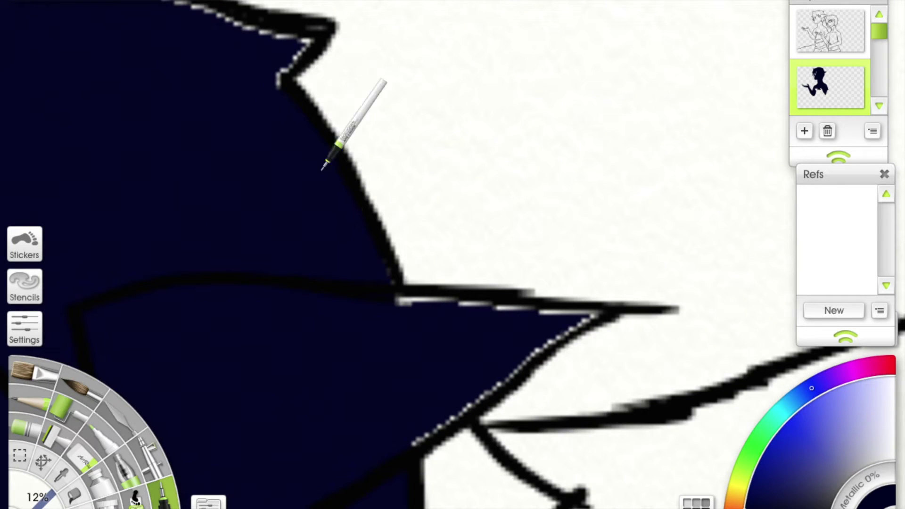
Step: Erase navy spill above the hair with a smaller eraser and paint over the white gaps along the crown's outline
{"action": "scroll", "coordinate": [454, 152], "scroll_direction": "up", "scroll_amount": 5}
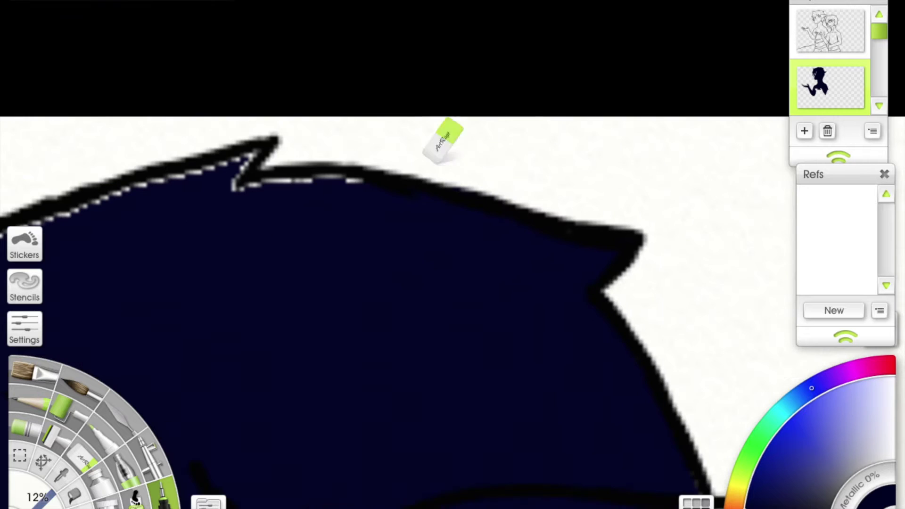
{"action": "key", "text": "bracketleft"}
{"action": "key", "text": "bracketleft"}
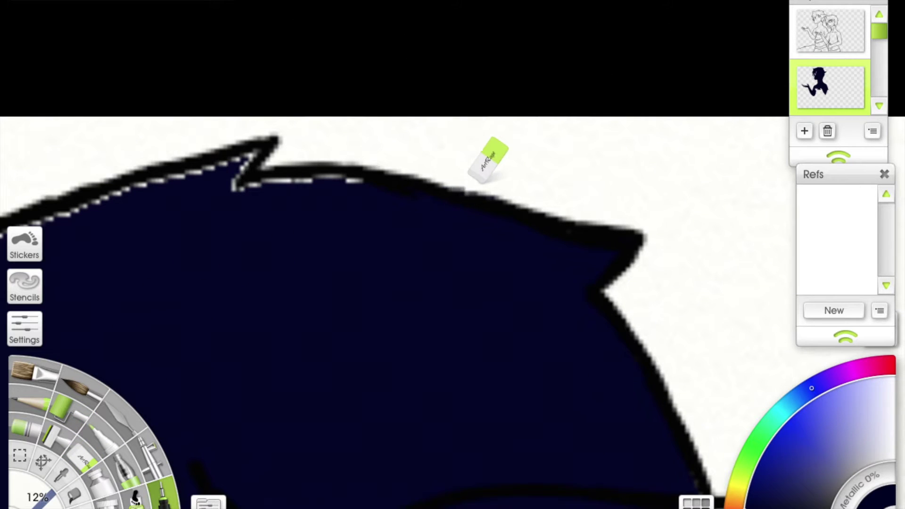
{"action": "scroll", "coordinate": [540, 191], "scroll_direction": "left", "scroll_amount": 5}
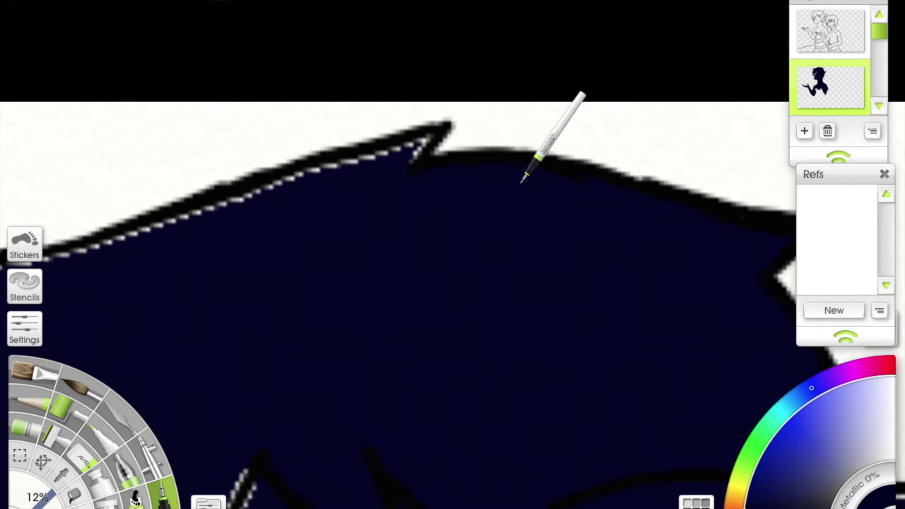
{"action": "left_click_drag", "start_coordinate": [320, 179], "coordinate": [414, 162]}
{"action": "scroll", "coordinate": [415, 162], "scroll_direction": "left", "scroll_amount": 5}
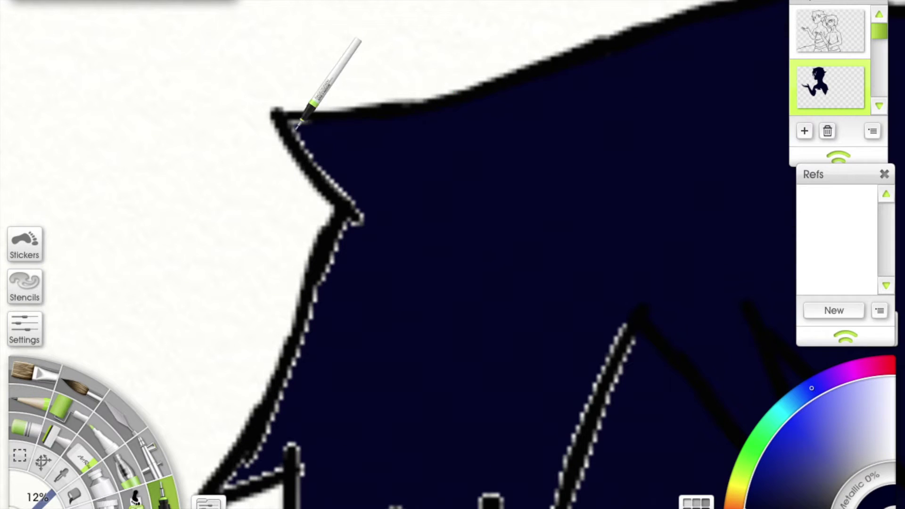
Step: Paint navy over the white gaps along the front edge of the hair down to its pointed tip
{"action": "scroll", "coordinate": [313, 111], "scroll_direction": "up", "scroll_amount": 3}
{"action": "scroll", "coordinate": [343, 51], "scroll_direction": "down", "scroll_amount": 2}
{"action": "left_click_drag", "start_coordinate": [344, 50], "coordinate": [252, 262]}
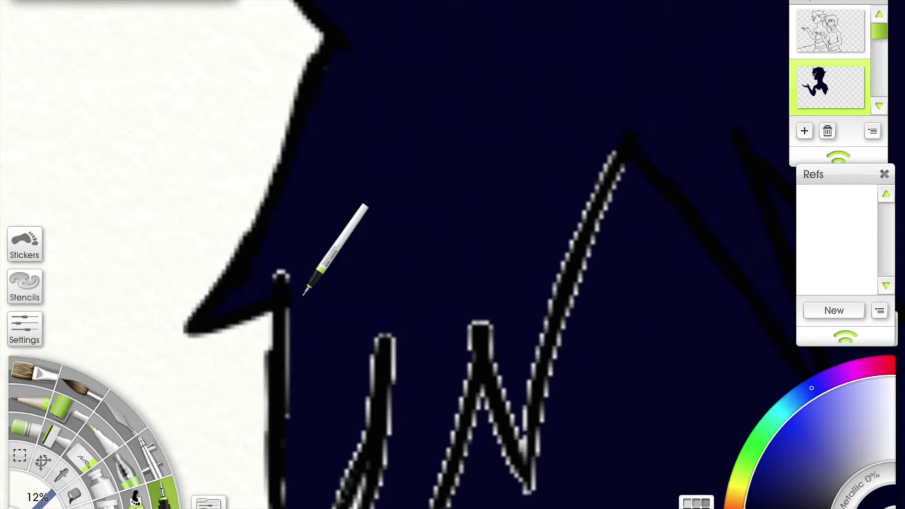
Step: Paint navy over the white gaps around the spiky strands of the navy figure's hair fringe
{"action": "scroll", "coordinate": [304, 295], "scroll_direction": "down", "scroll_amount": 8}
{"action": "scroll", "coordinate": [304, 295], "scroll_direction": "right", "scroll_amount": 2}
{"action": "mouse_move", "coordinate": [330, 170]}
{"action": "left_mouse_down"}
{"action": "mouse_move", "coordinate": [287, 384]}
{"action": "mouse_move", "coordinate": [398, 411]}
{"action": "mouse_move", "coordinate": [483, 335]}
{"action": "mouse_move", "coordinate": [542, 33]}
{"action": "left_mouse_up"}
{"action": "scroll", "coordinate": [404, 277], "scroll_direction": "right", "scroll_amount": 3}
{"action": "scroll", "coordinate": [426, 296], "scroll_direction": "left", "scroll_amount": 3}
{"action": "scroll", "coordinate": [426, 295], "scroll_direction": "down", "scroll_amount": 8}
{"action": "scroll", "coordinate": [427, 295], "scroll_direction": "right", "scroll_amount": 3}
Step: Paint over the white gaps along the figure's face and chin outline with navy
{"action": "mouse_move", "coordinate": [183, 108]}
{"action": "left_mouse_down"}
{"action": "mouse_move", "coordinate": [185, 168]}
{"action": "mouse_move", "coordinate": [247, 232]}
{"action": "left_mouse_up"}
{"action": "scroll", "coordinate": [198, 354], "scroll_direction": "down", "scroll_amount": 6}
{"action": "scroll", "coordinate": [198, 354], "scroll_direction": "right", "scroll_amount": 2}
{"action": "left_click_drag", "start_coordinate": [198, 353], "coordinate": [418, 327]}
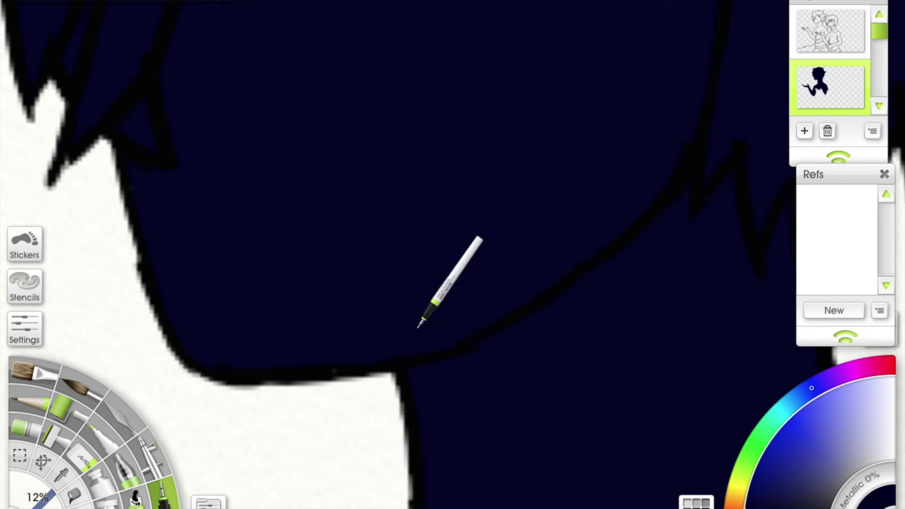
Step: Undo the last stroke and paint navy over the remaining gaps along the figure's neck and upper body
{"action": "scroll", "coordinate": [418, 327], "scroll_direction": "down", "scroll_amount": 5}
{"action": "scroll", "coordinate": [424, 283], "scroll_direction": "up", "scroll_amount": 6}
{"action": "key", "text": "ctrl+z"}
{"action": "left_click_drag", "start_coordinate": [488, 190], "coordinate": [603, 192]}
{"action": "scroll", "coordinate": [466, 297], "scroll_direction": "down", "scroll_amount": 10}
{"action": "scroll", "coordinate": [366, 218], "scroll_direction": "left", "scroll_amount": 6}
{"action": "right_click", "coordinate": [366, 218]}
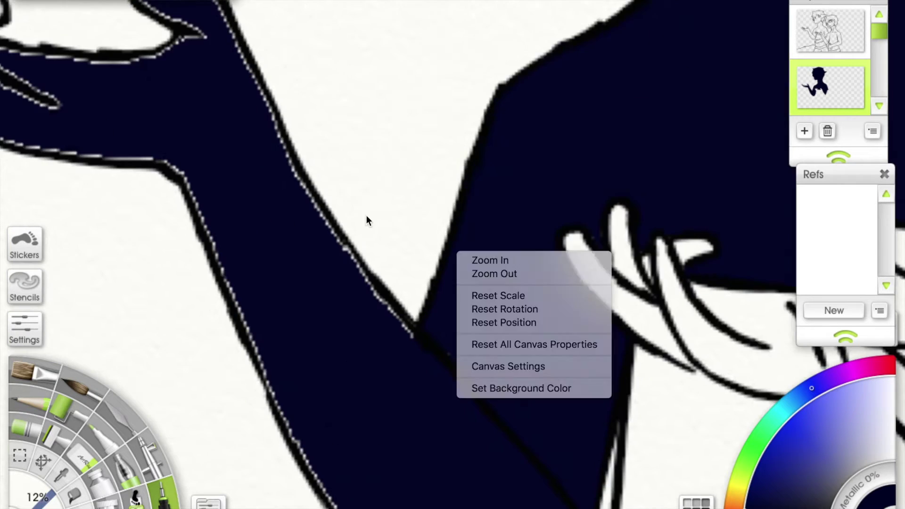
{"action": "key", "text": "Escape"}
Step: Paint navy over the white gaps in the raised hand's fingers and thumb and down the outer forearm to the elbow
{"action": "scroll", "coordinate": [293, 226], "scroll_direction": "left", "scroll_amount": 5}
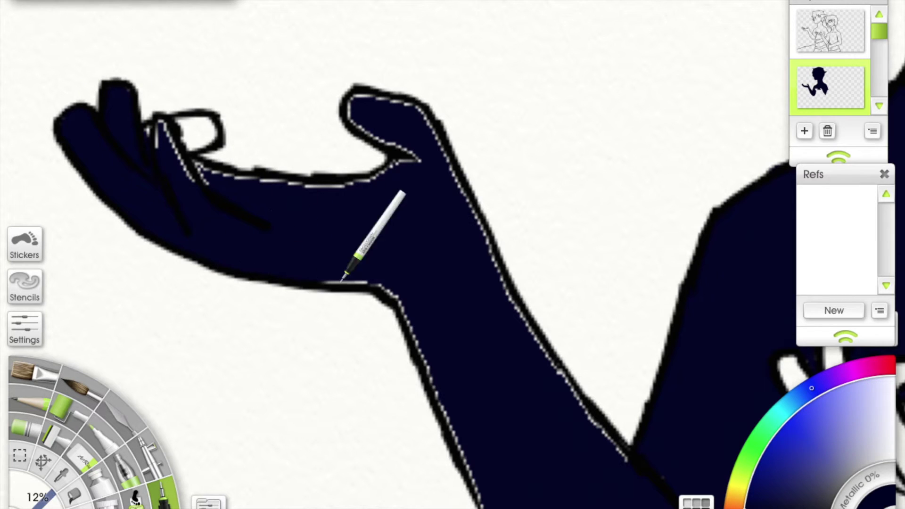
{"action": "left_click_drag", "start_coordinate": [343, 280], "coordinate": [372, 284]}
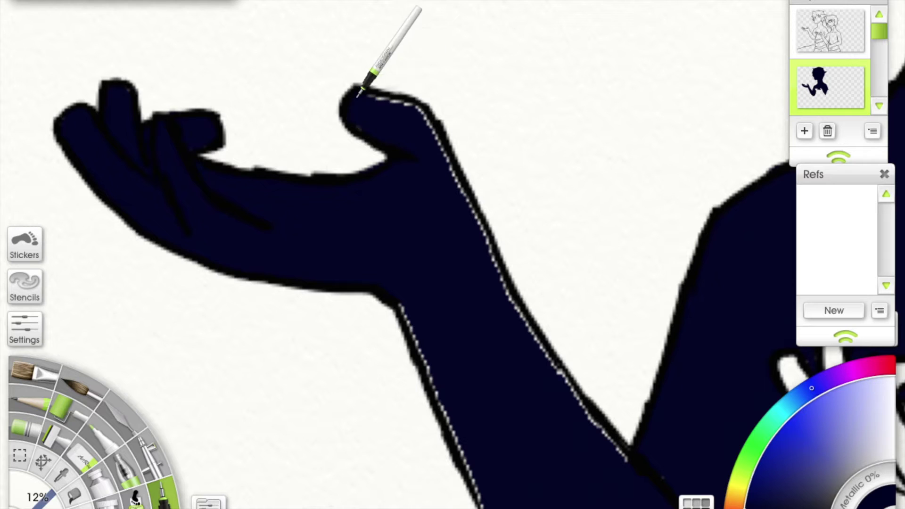
{"action": "scroll", "coordinate": [411, 111], "scroll_direction": "down", "scroll_amount": 3}
{"action": "scroll", "coordinate": [297, 189], "scroll_direction": "right", "scroll_amount": 3}
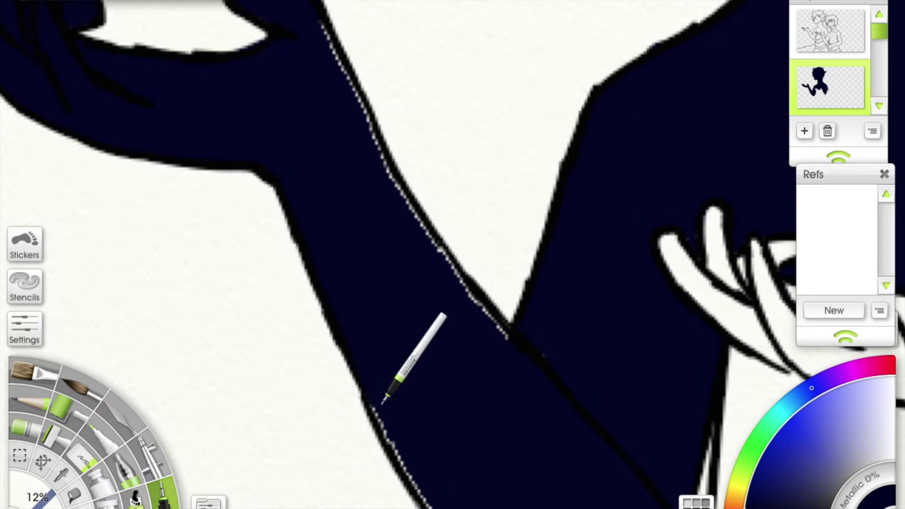
{"action": "scroll", "coordinate": [378, 397], "scroll_direction": "down", "scroll_amount": 3}
{"action": "scroll", "coordinate": [379, 396], "scroll_direction": "right", "scroll_amount": 2}
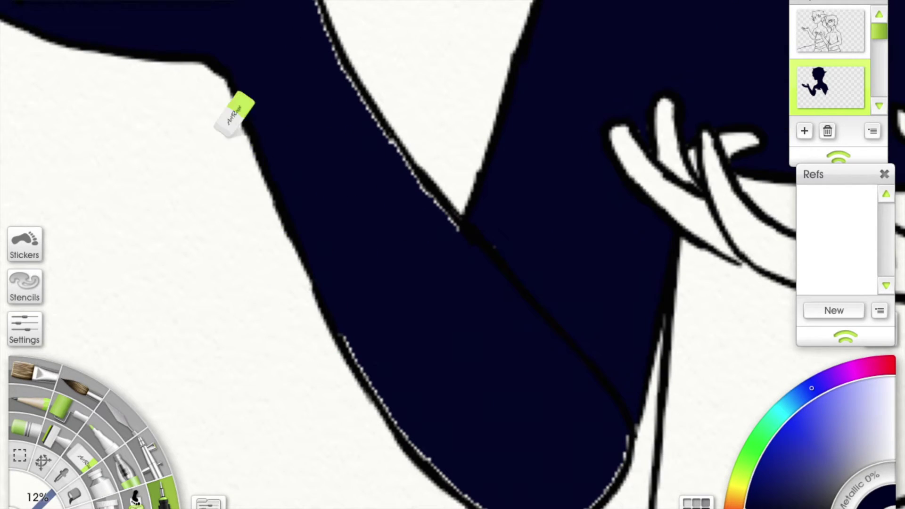
{"action": "scroll", "coordinate": [241, 160], "scroll_direction": "down", "scroll_amount": 2}
{"action": "scroll", "coordinate": [240, 160], "scroll_direction": "right", "scroll_amount": 2}
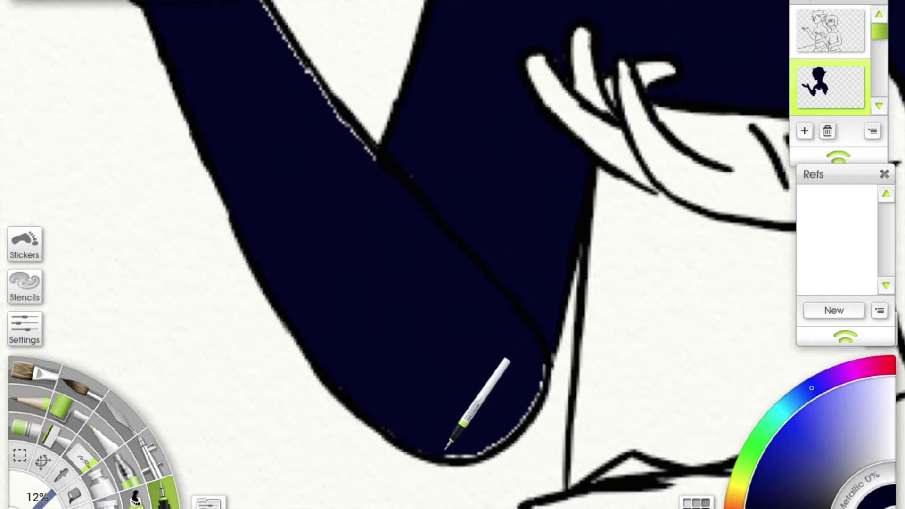
Step: Close the remaining gaps around the raised arm and fill the figure's lower torso, waist and legs with navy
{"action": "scroll", "coordinate": [541, 363], "scroll_direction": "up", "scroll_amount": 7}
{"action": "scroll", "coordinate": [541, 363], "scroll_direction": "left", "scroll_amount": 3}
{"action": "mouse_move", "coordinate": [303, 182]}
{"action": "left_mouse_down"}
{"action": "mouse_move", "coordinate": [419, 401]}
{"action": "mouse_move", "coordinate": [465, 364]}
{"action": "mouse_move", "coordinate": [454, 259]}
{"action": "mouse_move", "coordinate": [425, 189]}
{"action": "left_mouse_up"}
{"action": "scroll", "coordinate": [554, 134], "scroll_direction": "down", "scroll_amount": 5}
{"action": "scroll", "coordinate": [415, 283], "scroll_direction": "up", "scroll_amount": 5}
{"action": "scroll", "coordinate": [415, 283], "scroll_direction": "down", "scroll_amount": 2}
{"action": "left_click_drag", "start_coordinate": [354, 253], "coordinate": [444, 242]}
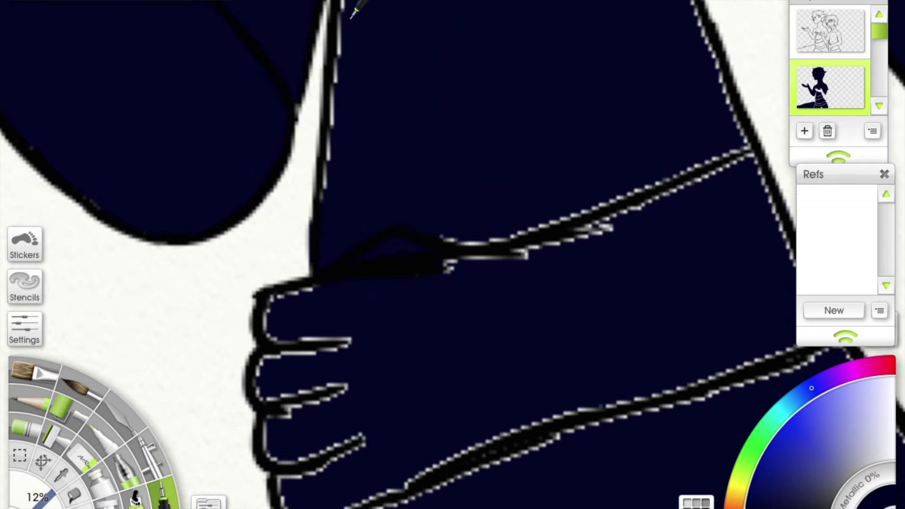
Step: Paint navy over the white gaps along the torso's edges and the lines of the arm wrapped around the waist
{"action": "scroll", "coordinate": [410, 229], "scroll_direction": "up", "scroll_amount": 5}
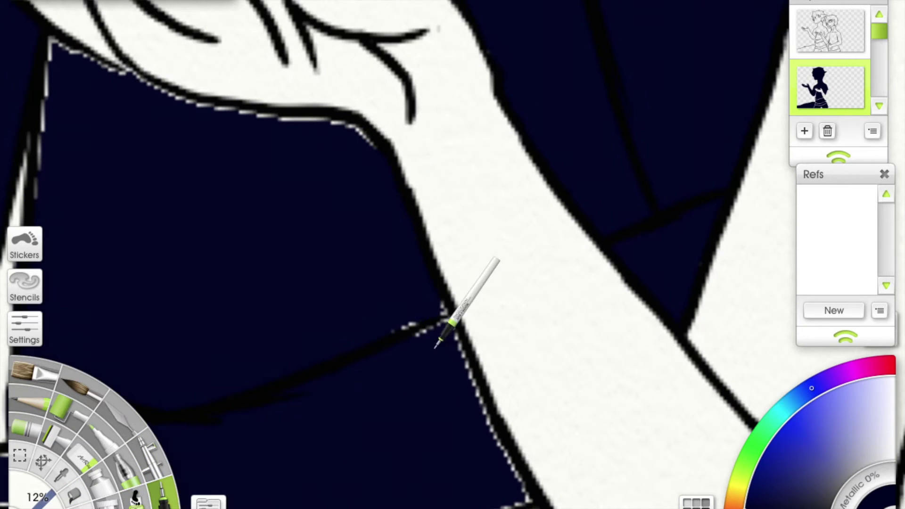
{"action": "scroll", "coordinate": [470, 404], "scroll_direction": "down", "scroll_amount": 5}
{"action": "scroll", "coordinate": [483, 275], "scroll_direction": "down", "scroll_amount": 3}
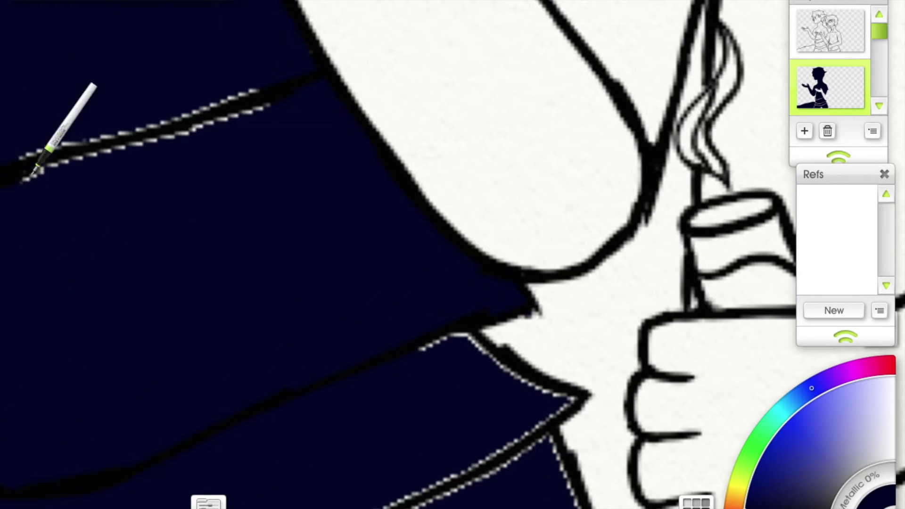
Step: Fill the white gaps along the shirt hem's folds and the upper edge of the legs with navy
{"action": "scroll", "coordinate": [438, 316], "scroll_direction": "down", "scroll_amount": 3}
{"action": "scroll", "coordinate": [575, 141], "scroll_direction": "down", "scroll_amount": 5}
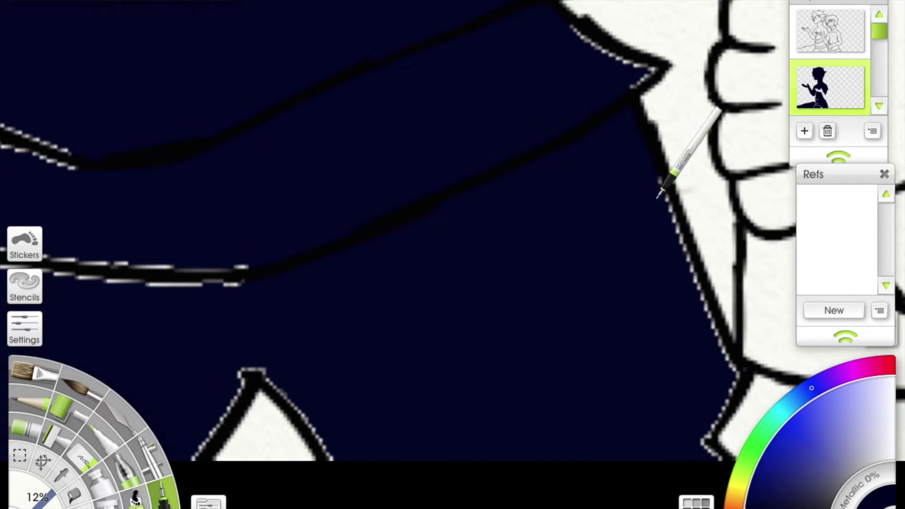
{"action": "scroll", "coordinate": [726, 381], "scroll_direction": "down", "scroll_amount": 3}
{"action": "key", "text": "ctrl+z"}
{"action": "scroll", "coordinate": [355, 247], "scroll_direction": "left", "scroll_amount": 5}
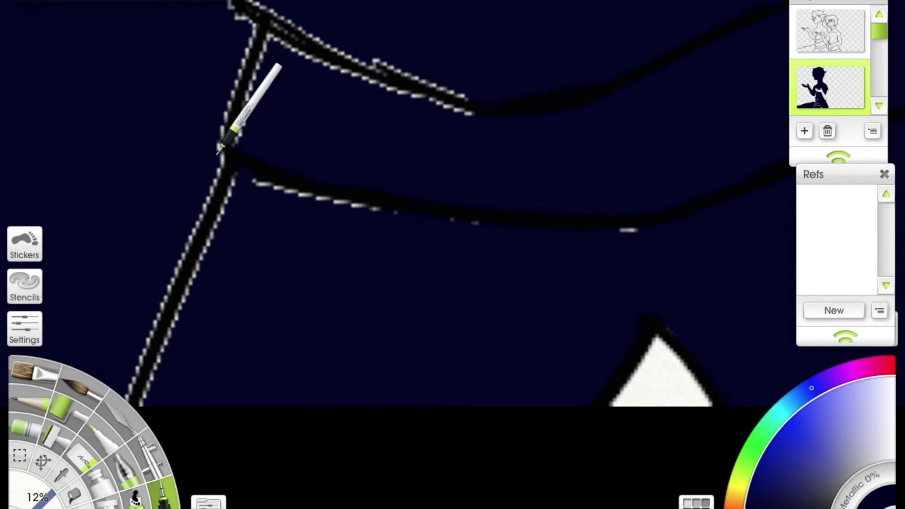
Step: Paint navy over the white gaps between the fingers of the hand gripping the figure's waist
{"action": "scroll", "coordinate": [148, 162], "scroll_direction": "up", "scroll_amount": 3}
{"action": "scroll", "coordinate": [414, 31], "scroll_direction": "down", "scroll_amount": 3}
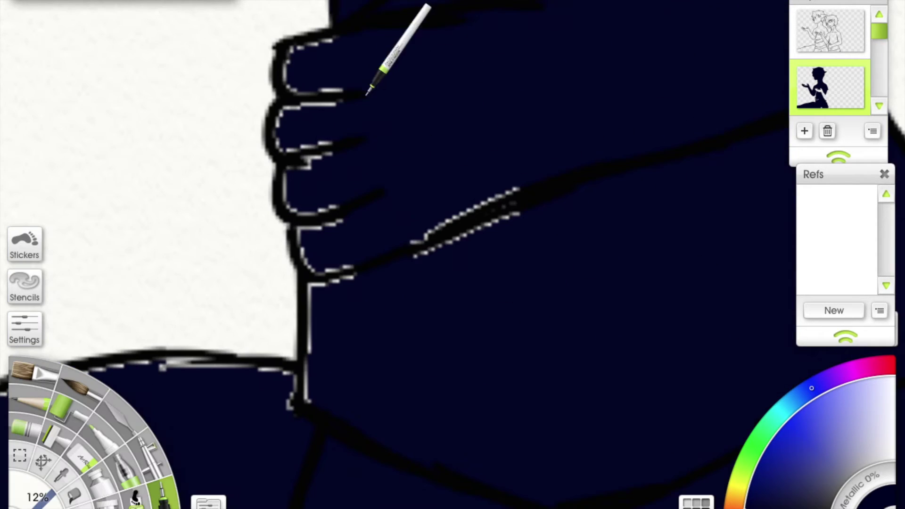
{"action": "scroll", "coordinate": [379, 161], "scroll_direction": "up", "scroll_amount": 3}
{"action": "scroll", "coordinate": [375, 273], "scroll_direction": "up", "scroll_amount": 3}
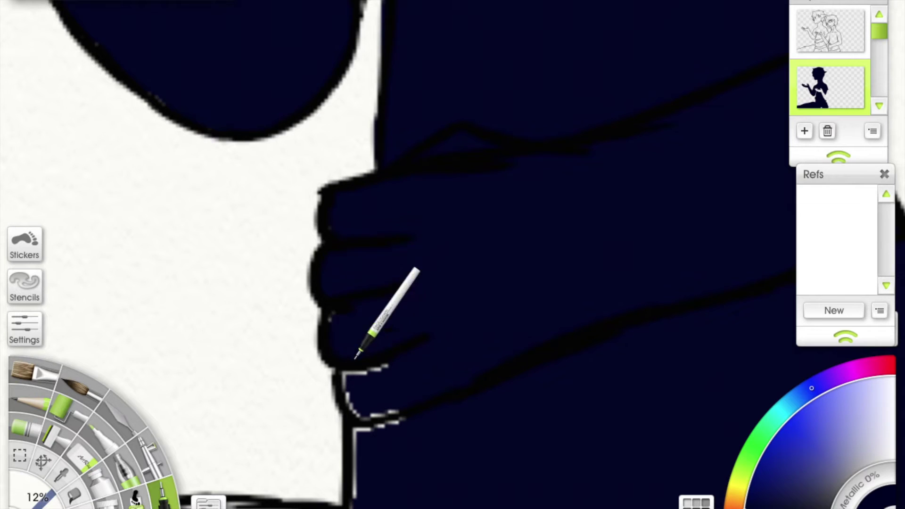
{"action": "scroll", "coordinate": [361, 389], "scroll_direction": "down", "scroll_amount": 5}
Step: Fill the white gaps beneath the top outline of the outstretched leg with navy, out to the canvas edge
{"action": "scroll", "coordinate": [388, 105], "scroll_direction": "left", "scroll_amount": 5}
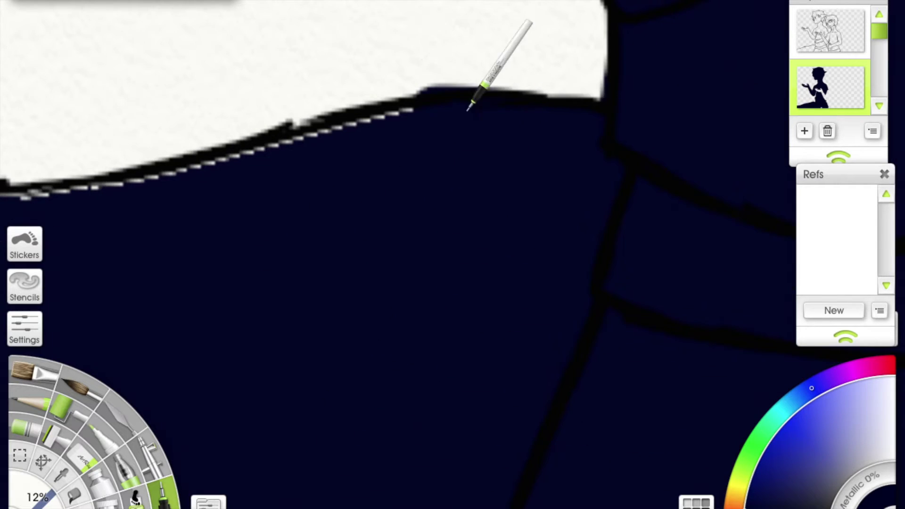
{"action": "scroll", "coordinate": [499, 153], "scroll_direction": "up", "scroll_amount": 2}
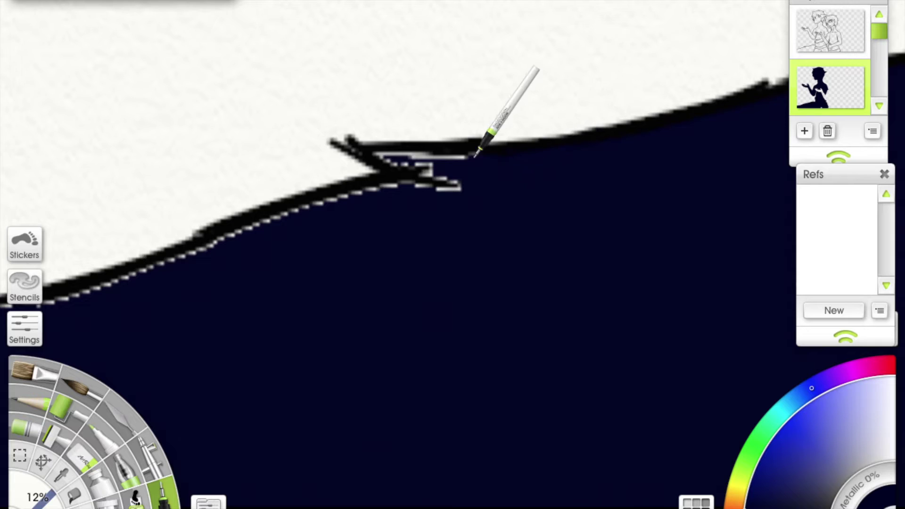
{"action": "scroll", "coordinate": [436, 115], "scroll_direction": "down", "scroll_amount": 3}
{"action": "scroll", "coordinate": [545, 95], "scroll_direction": "left", "scroll_amount": 3}
{"action": "scroll", "coordinate": [455, 40], "scroll_direction": "down", "scroll_amount": 3}
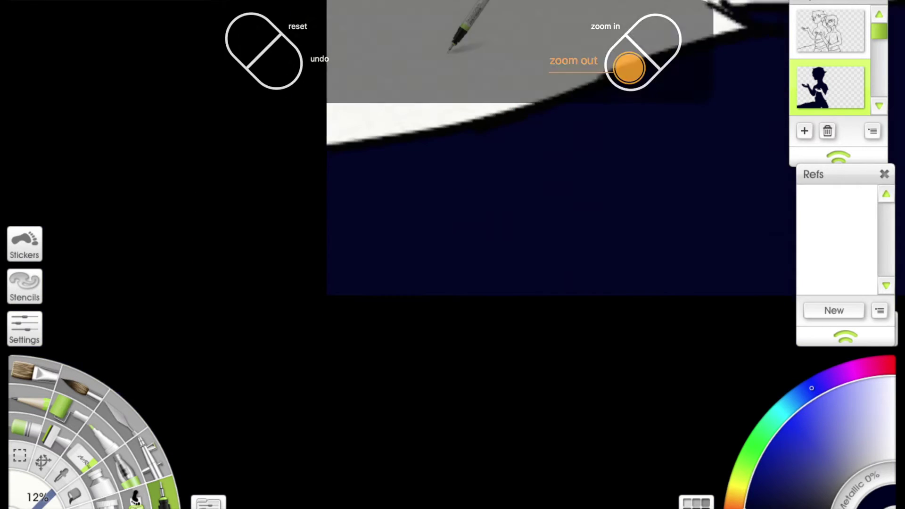
Step: Paint navy over the gaps beneath the second character's open palm and check the whole fill for missed spots
{"action": "scroll", "coordinate": [389, 193], "scroll_direction": "up", "scroll_amount": 3}
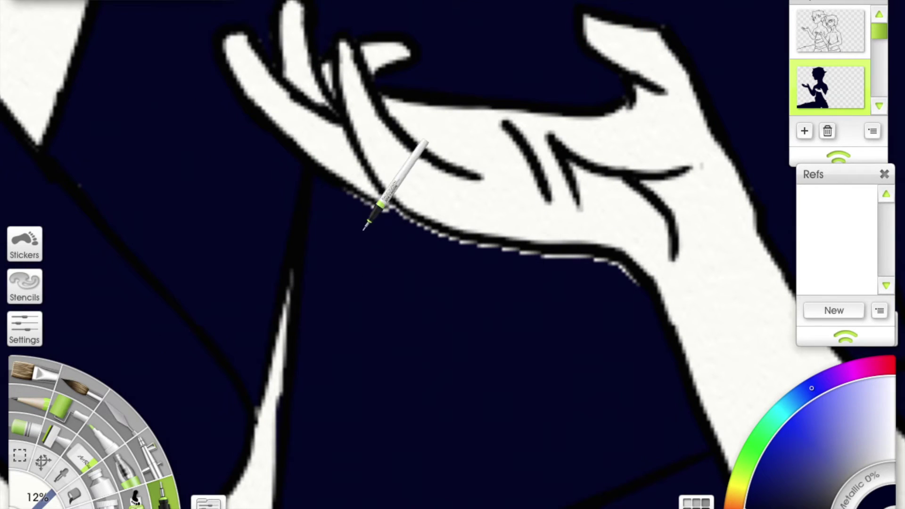
{"action": "scroll", "coordinate": [716, 138], "scroll_direction": "down", "scroll_amount": 3}
{"action": "scroll", "coordinate": [586, 263], "scroll_direction": "up", "scroll_amount": 3}
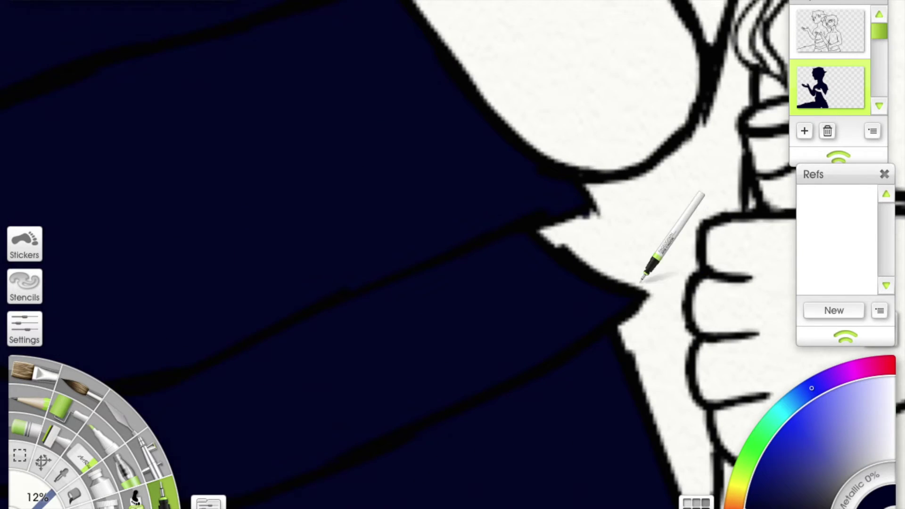
{"action": "scroll", "coordinate": [670, 227], "scroll_direction": "down", "scroll_amount": 3}
{"action": "scroll", "coordinate": [558, 277], "scroll_direction": "up", "scroll_amount": 3}
{"action": "scroll", "coordinate": [502, 439], "scroll_direction": "down", "scroll_amount": 3}
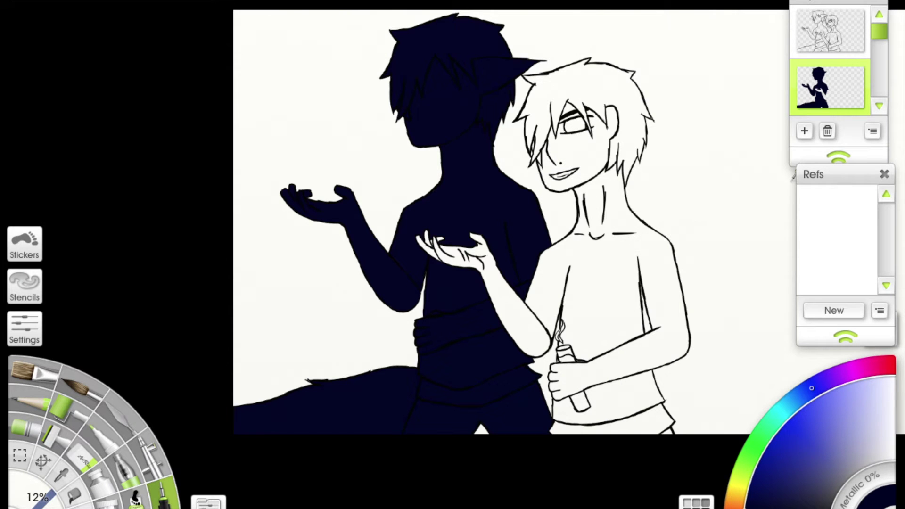
Step: On the line art layer, erase the jagged line at the navy shirt's hem corner and redraw it with a 5% pen
{"action": "scroll", "coordinate": [499, 313], "scroll_direction": "up", "scroll_amount": 3}
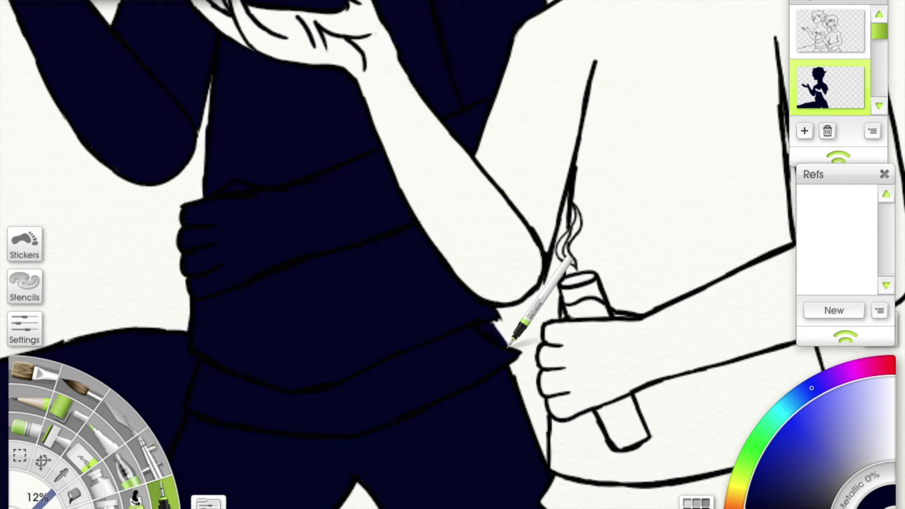
{"action": "scroll", "coordinate": [492, 323], "scroll_direction": "up", "scroll_amount": 5}
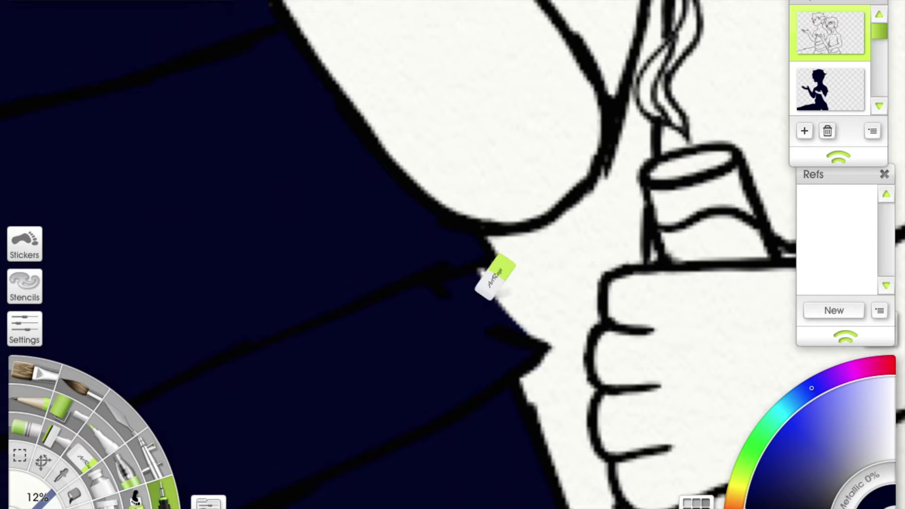
{"action": "key", "text": "bracketleft"}
{"action": "key", "text": "bracketleft"}
{"action": "key", "text": "bracketleft"}
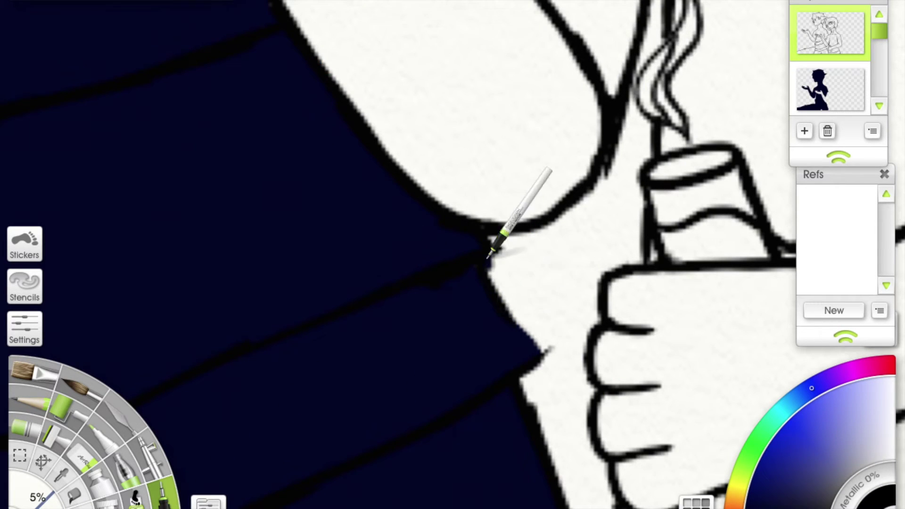
{"action": "scroll", "coordinate": [617, 222], "scroll_direction": "down", "scroll_amount": 8}
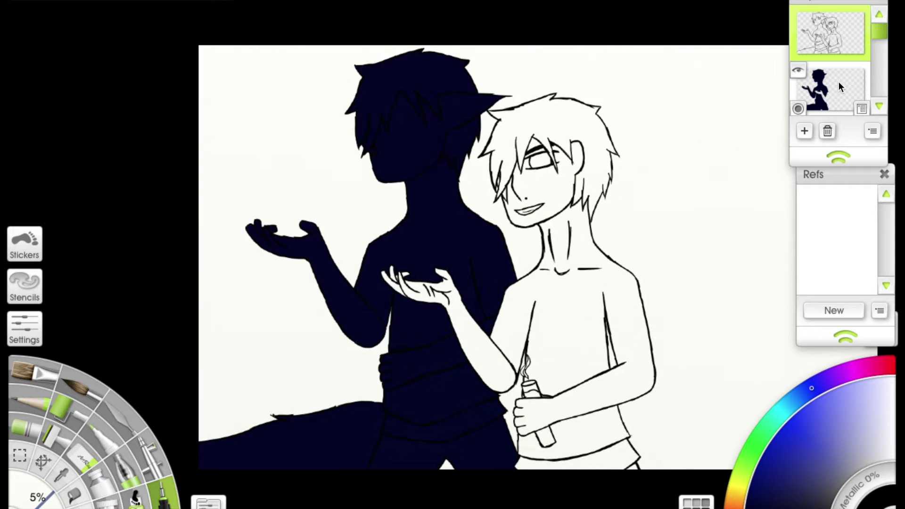
Step: Add a new layer above the navy fill and sketch a wide folded collar in light violet-blue around the second character's neck
{"action": "left_click", "coordinate": [836, 87]}
{"action": "key", "text": "ctrl+shift+n"}
{"action": "scroll", "coordinate": [851, 19], "scroll_direction": "up", "scroll_amount": 2}
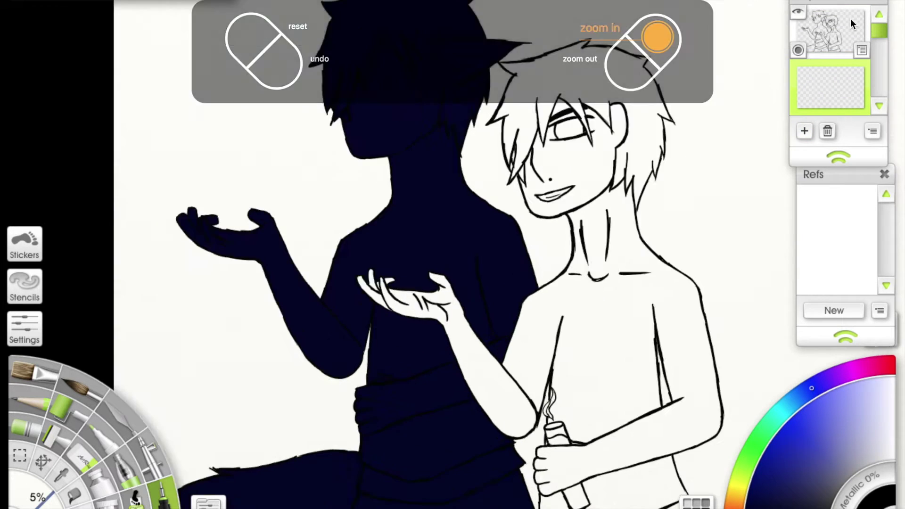
{"action": "scroll", "coordinate": [851, 19], "scroll_direction": "up", "scroll_amount": 2}
{"action": "left_click_drag", "start_coordinate": [506, 208], "coordinate": [546, 206]}
{"action": "left_click_drag", "start_coordinate": [537, 165], "coordinate": [510, 173]}
{"action": "left_click_drag", "start_coordinate": [609, 224], "coordinate": [427, 267]}
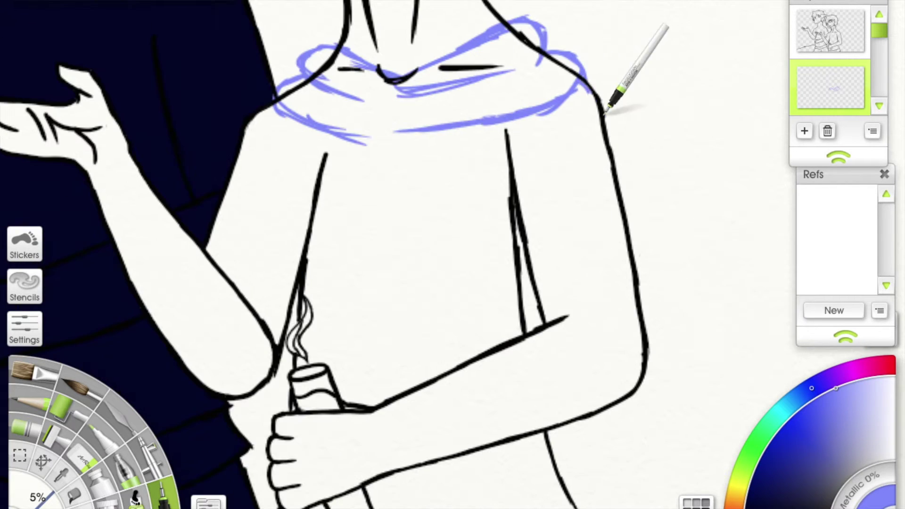
Step: Sketch a short cuffed sleeve on the second character's bent arm and move the sketch layer above the line art
{"action": "left_click_drag", "start_coordinate": [600, 101], "coordinate": [654, 238]}
{"action": "mouse_move", "coordinate": [545, 268]}
{"action": "left_mouse_down"}
{"action": "mouse_move", "coordinate": [546, 211]}
{"action": "mouse_move", "coordinate": [601, 165]}
{"action": "left_mouse_up"}
{"action": "left_click_drag", "start_coordinate": [509, 200], "coordinate": [700, 250]}
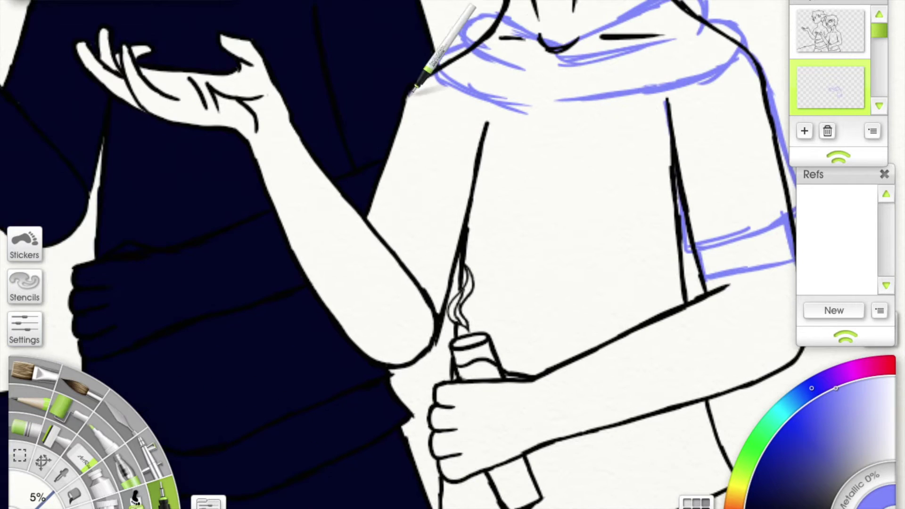
{"action": "left_click_drag", "start_coordinate": [830, 87], "coordinate": [830, 28]}
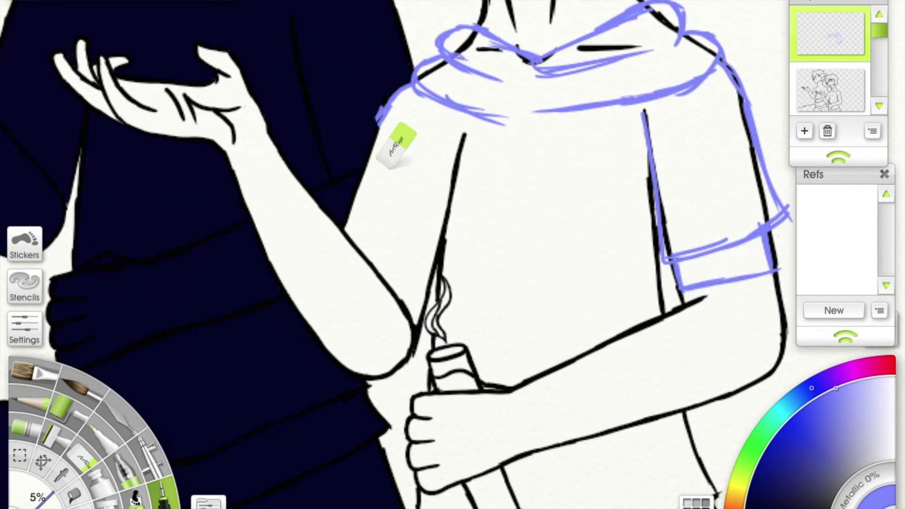
Step: Switch to the web browser and search Google Images for "Ein Stralight" to examine the character's clothing
{"action": "left_click", "coordinate": [887, 188]}
{"action": "type", "text": "Ein Stralight"}
{"action": "key", "text": "Return"}
{"action": "left_click", "coordinate": [161, 140]}
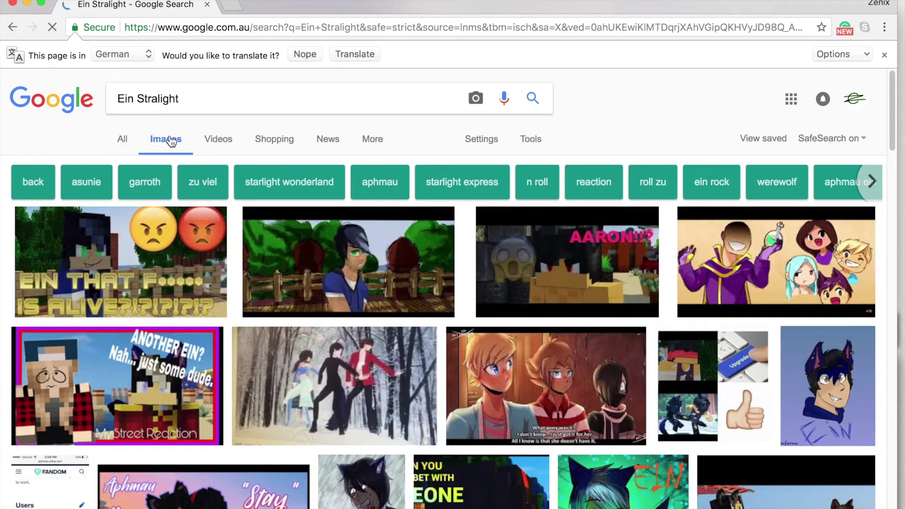
{"action": "scroll", "coordinate": [323, 210], "scroll_direction": "down", "scroll_amount": 5}
{"action": "scroll", "coordinate": [343, 352], "scroll_direction": "up", "scroll_amount": 2}
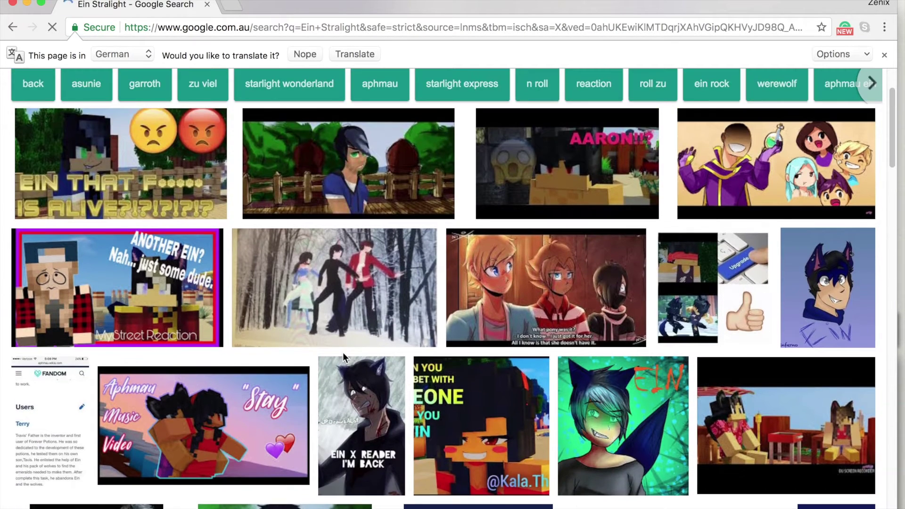
{"action": "scroll", "coordinate": [244, 183], "scroll_direction": "down", "scroll_amount": 10}
{"action": "scroll", "coordinate": [424, 189], "scroll_direction": "up", "scroll_amount": 3}
{"action": "left_click", "coordinate": [479, 170]}
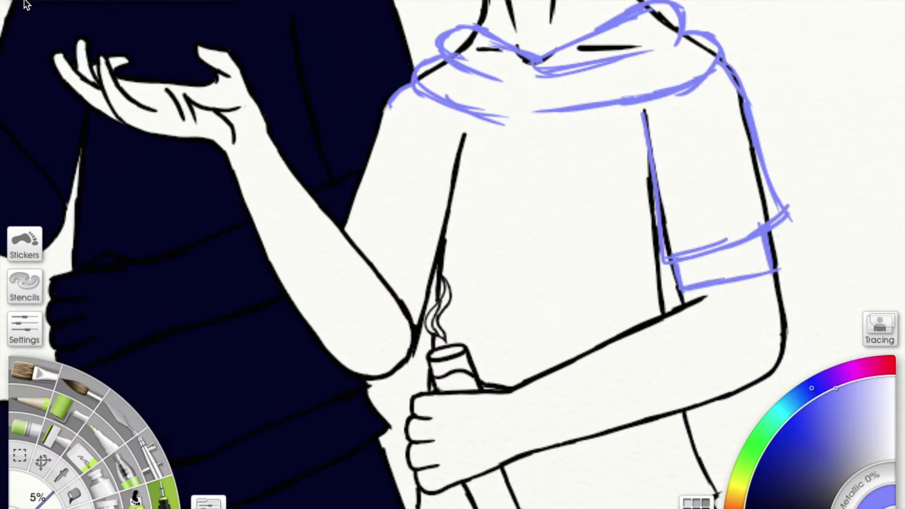
Step: Return to ArtRage, sample the sketch's violet-blue from the collar and sketch the cuffed sleeve on the outstretched arm
{"action": "scroll", "coordinate": [466, 145], "scroll_direction": "up", "scroll_amount": 1}
{"action": "left_click", "coordinate": [71, 479]}
{"action": "left_click", "coordinate": [601, 96]}
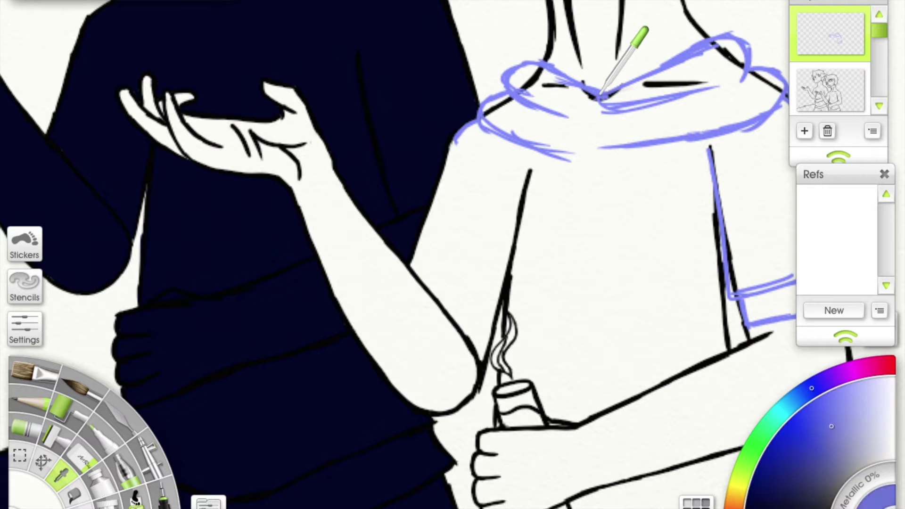
{"action": "mouse_move", "coordinate": [409, 231]}
{"action": "left_mouse_down"}
{"action": "mouse_move", "coordinate": [479, 298]}
{"action": "mouse_move", "coordinate": [513, 249]}
{"action": "mouse_move", "coordinate": [511, 321]}
{"action": "mouse_move", "coordinate": [464, 230]}
{"action": "left_mouse_up"}
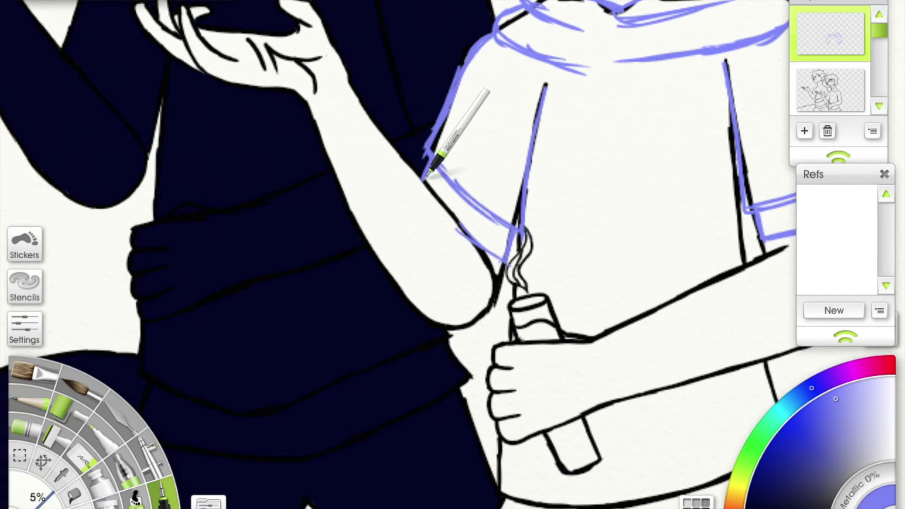
Step: Sketch the shirt's side line below the bent arm's sleeve and redraw the folded collar's upper loops
{"action": "scroll", "coordinate": [543, 66], "scroll_direction": "right", "scroll_amount": 5}
{"action": "scroll", "coordinate": [545, 184], "scroll_direction": "down", "scroll_amount": 4}
{"action": "left_click_drag", "start_coordinate": [527, 195], "coordinate": [539, 285]}
{"action": "scroll", "coordinate": [505, 330], "scroll_direction": "up", "scroll_amount": 8}
{"action": "scroll", "coordinate": [505, 330], "scroll_direction": "left", "scroll_amount": 2}
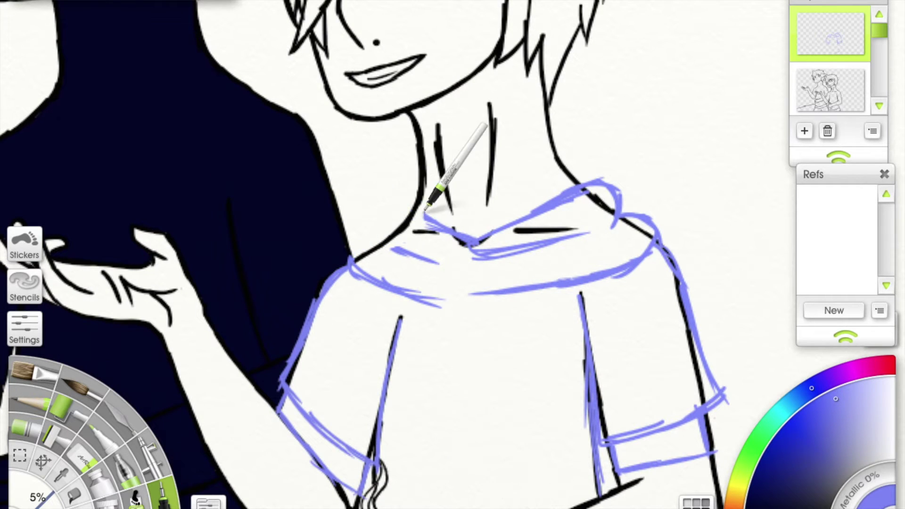
{"action": "scroll", "coordinate": [358, 254], "scroll_direction": "right", "scroll_amount": 3}
{"action": "scroll", "coordinate": [358, 255], "scroll_direction": "down", "scroll_amount": 1}
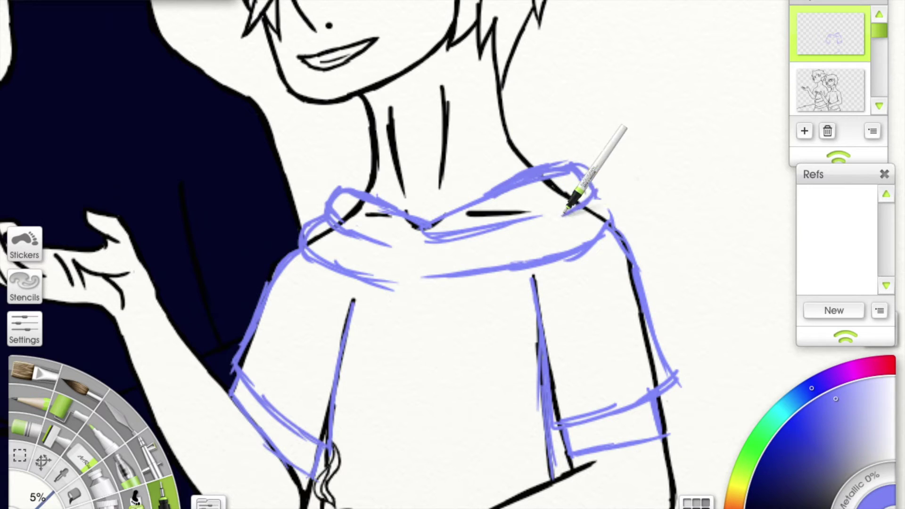
Step: Redraw the outer folds of the second character's collar over both shoulders in violet-blue
{"action": "left_click_drag", "start_coordinate": [607, 198], "coordinate": [593, 244]}
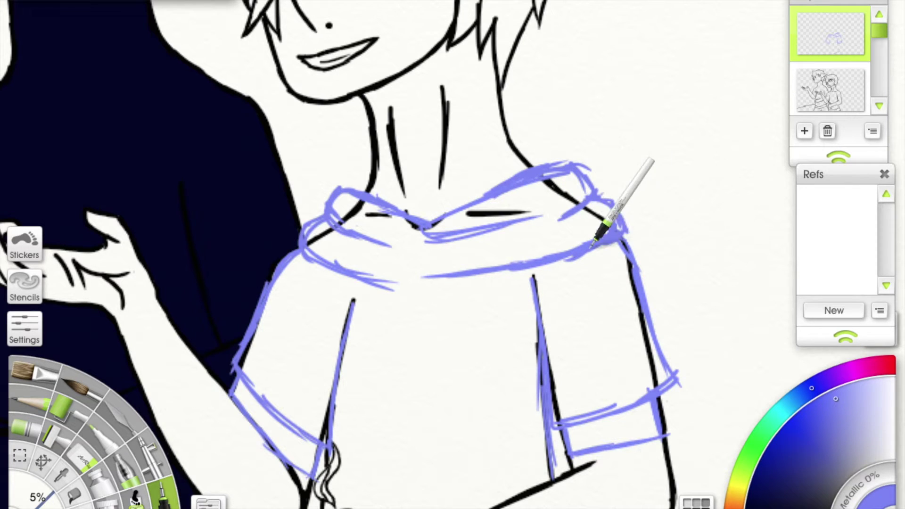
{"action": "scroll", "coordinate": [410, 257], "scroll_direction": "left", "scroll_amount": 3}
{"action": "scroll", "coordinate": [409, 257], "scroll_direction": "down", "scroll_amount": 1}
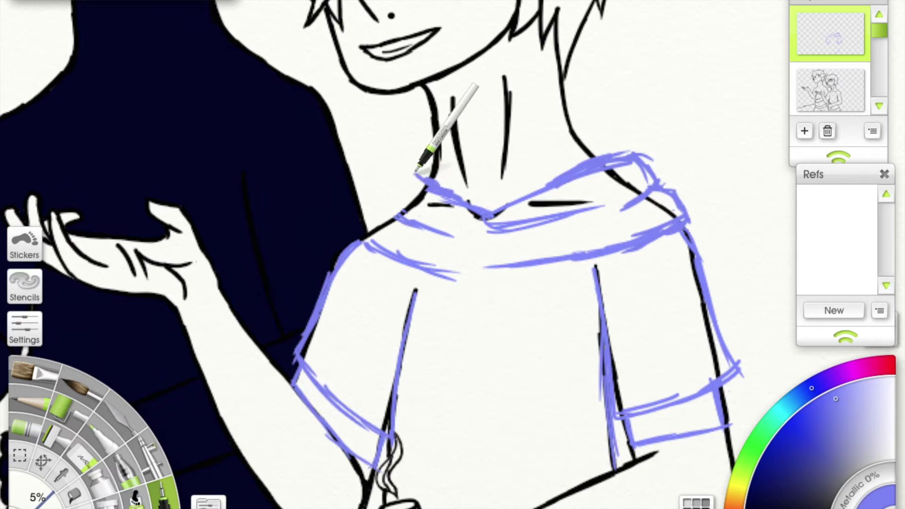
{"action": "key", "text": "ctrl+z"}
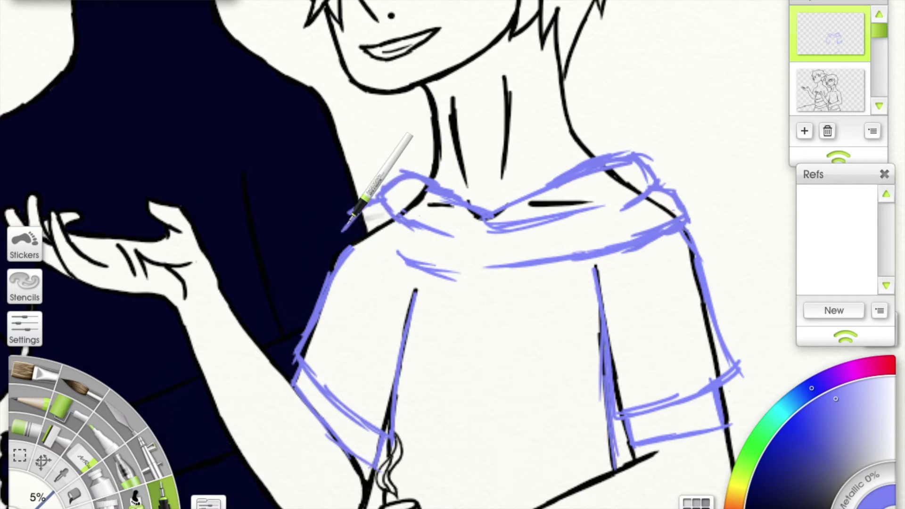
{"action": "scroll", "coordinate": [647, 283], "scroll_direction": "up", "scroll_amount": 3}
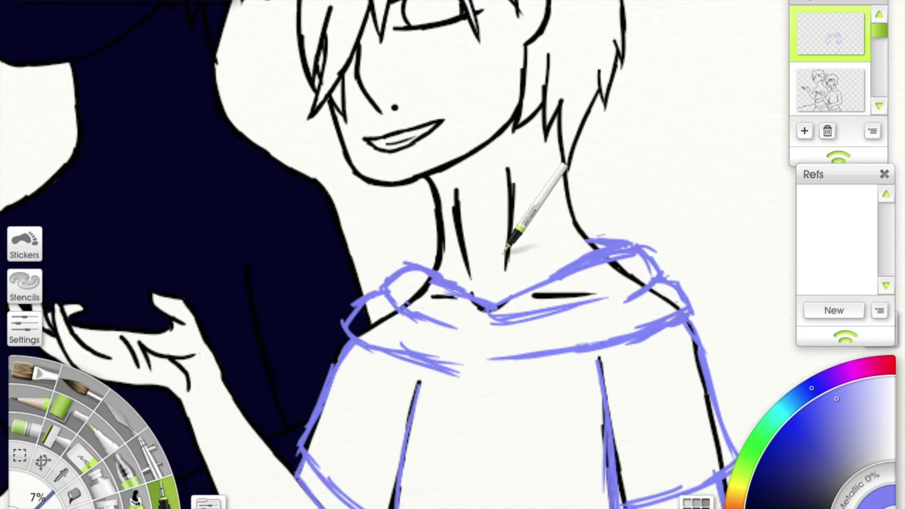
{"action": "scroll", "coordinate": [663, 308], "scroll_direction": "down", "scroll_amount": 3}
{"action": "scroll", "coordinate": [617, 243], "scroll_direction": "up", "scroll_amount": 3}
{"action": "scroll", "coordinate": [453, 255], "scroll_direction": "down", "scroll_amount": 5}
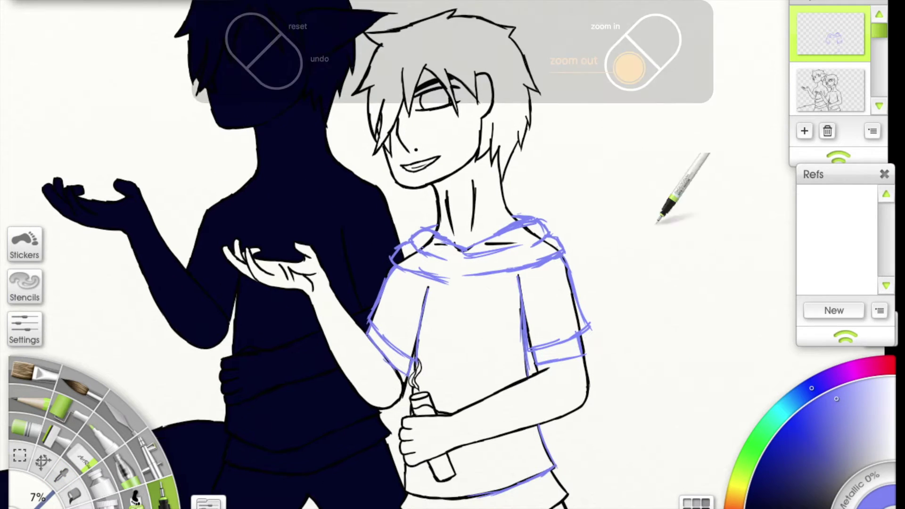
{"action": "left_click", "coordinate": [830, 89]}
{"action": "scroll", "coordinate": [472, 245], "scroll_direction": "up", "scroll_amount": 5}
{"action": "left_click_drag", "start_coordinate": [806, 33], "coordinate": [806, 61]}
{"action": "mouse_move", "coordinate": [377, 278]}
{"action": "left_mouse_down"}
{"action": "mouse_move", "coordinate": [580, 189]}
{"action": "mouse_move", "coordinate": [683, 202]}
{"action": "mouse_move", "coordinate": [667, 253]}
{"action": "mouse_move", "coordinate": [693, 298]}
{"action": "left_mouse_up"}
{"action": "key", "text": "ctrl+z"}
{"action": "key", "text": "ctrl+z"}
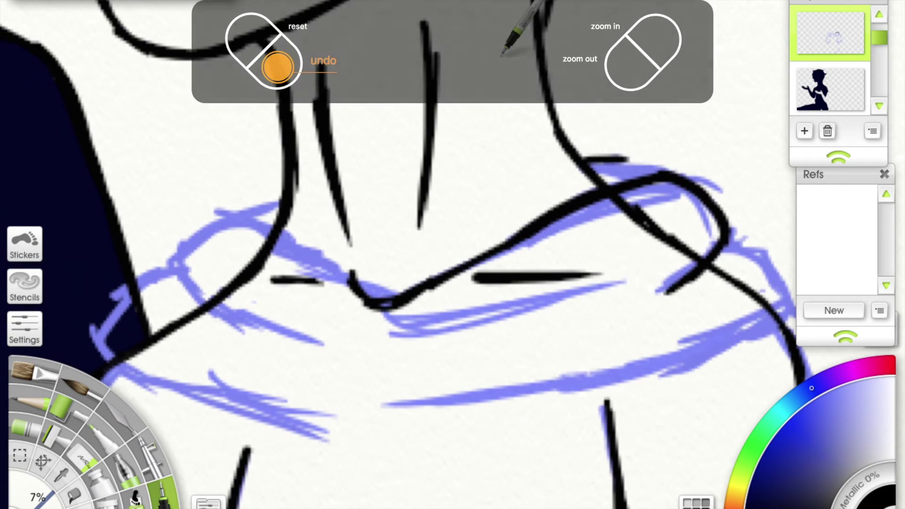
{"action": "key", "text": "ctrl+z"}
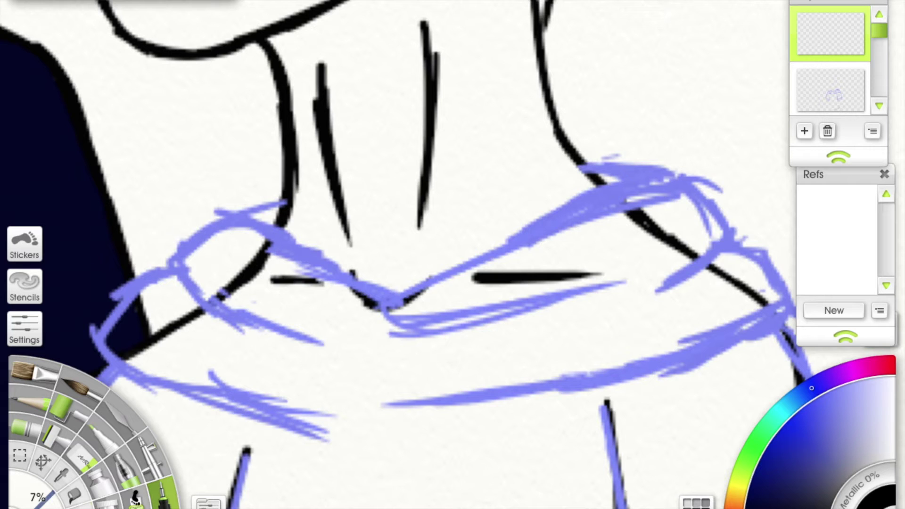
Step: Ink the collar's neckline edge, right-hand folds and part of its lower edge in black on a separate layer above the sketch
{"action": "mouse_move", "coordinate": [403, 304]}
{"action": "left_mouse_down"}
{"action": "mouse_move", "coordinate": [550, 189]}
{"action": "mouse_move", "coordinate": [687, 176]}
{"action": "mouse_move", "coordinate": [724, 242]}
{"action": "mouse_move", "coordinate": [658, 295]}
{"action": "left_mouse_up"}
{"action": "mouse_move", "coordinate": [549, 188]}
{"action": "left_mouse_down"}
{"action": "mouse_move", "coordinate": [597, 223]}
{"action": "mouse_move", "coordinate": [622, 303]}
{"action": "mouse_move", "coordinate": [518, 317]}
{"action": "mouse_move", "coordinate": [406, 361]}
{"action": "left_mouse_up"}
{"action": "mouse_move", "coordinate": [502, 296]}
{"action": "left_mouse_down"}
{"action": "mouse_move", "coordinate": [421, 315]}
{"action": "mouse_move", "coordinate": [593, 290]}
{"action": "left_mouse_up"}
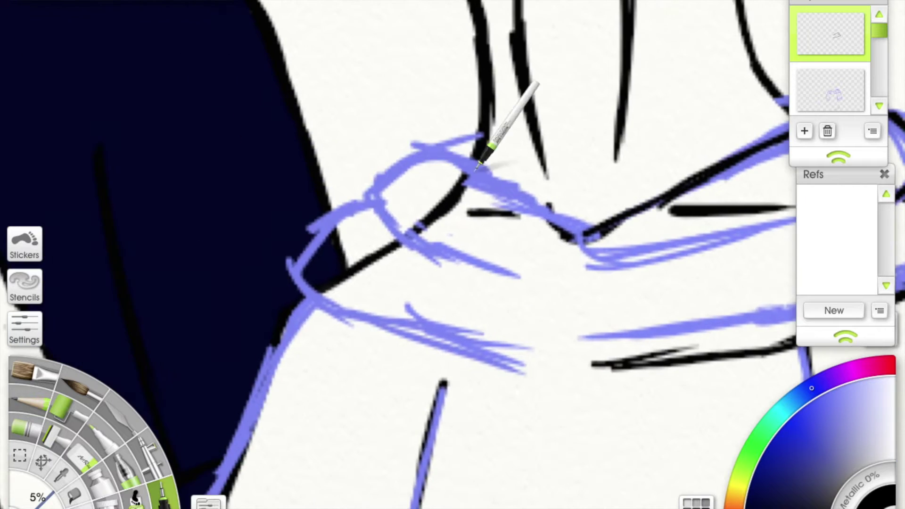
{"action": "left_click_drag", "start_coordinate": [657, 152], "coordinate": [699, 160]}
Step: Ink the collar's left-hand loop and outer fold, and complete its lower edge in black
{"action": "mouse_move", "coordinate": [337, 188]}
{"action": "left_mouse_down"}
{"action": "mouse_move", "coordinate": [323, 160]}
{"action": "mouse_move", "coordinate": [492, 118]}
{"action": "left_mouse_up"}
{"action": "key", "text": "ctrl+z"}
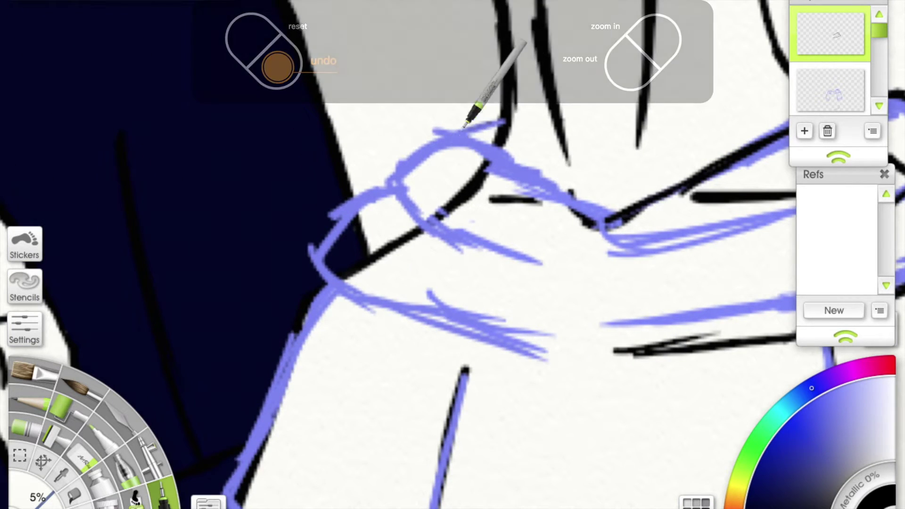
{"action": "mouse_move", "coordinate": [471, 134]}
{"action": "left_mouse_down"}
{"action": "mouse_move", "coordinate": [503, 243]}
{"action": "mouse_move", "coordinate": [404, 192]}
{"action": "left_mouse_up"}
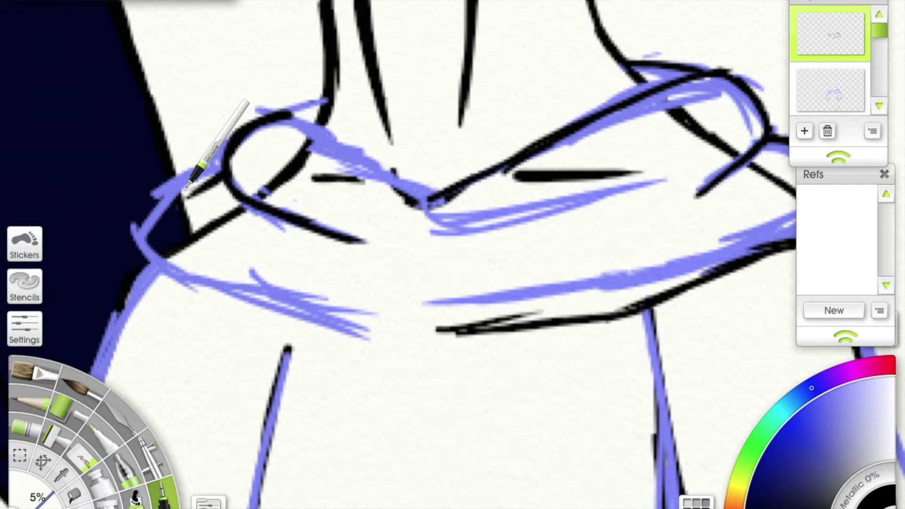
{"action": "mouse_move", "coordinate": [186, 185]}
{"action": "left_mouse_down"}
{"action": "mouse_move", "coordinate": [415, 151]}
{"action": "mouse_move", "coordinate": [506, 254]}
{"action": "mouse_move", "coordinate": [302, 236]}
{"action": "mouse_move", "coordinate": [424, 153]}
{"action": "left_mouse_up"}
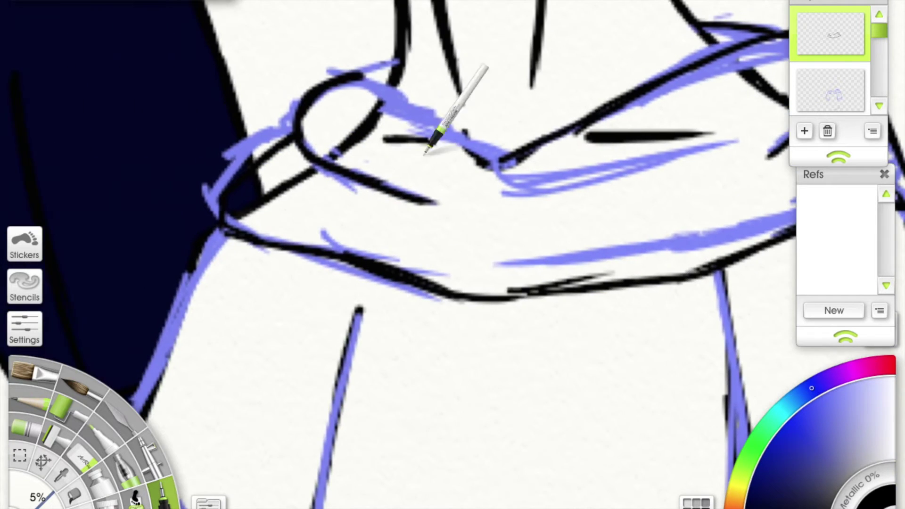
Step: Ink the rest of the neckline and the cuffed sleeve on the bent arm over the sketch
{"action": "mouse_move", "coordinate": [366, 64]}
{"action": "left_mouse_down"}
{"action": "mouse_move", "coordinate": [394, 121]}
{"action": "mouse_move", "coordinate": [334, 143]}
{"action": "mouse_move", "coordinate": [94, 3]}
{"action": "left_mouse_up"}
{"action": "mouse_move", "coordinate": [415, 50]}
{"action": "left_mouse_down"}
{"action": "mouse_move", "coordinate": [447, 343]}
{"action": "mouse_move", "coordinate": [623, 298]}
{"action": "mouse_move", "coordinate": [702, 255]}
{"action": "left_mouse_up"}
{"action": "left_click_drag", "start_coordinate": [654, 218], "coordinate": [503, 265]}
{"action": "mouse_move", "coordinate": [470, 3]}
{"action": "left_mouse_down"}
{"action": "mouse_move", "coordinate": [566, 303]}
{"action": "mouse_move", "coordinate": [547, 162]}
{"action": "left_mouse_up"}
{"action": "mouse_move", "coordinate": [519, 270]}
{"action": "left_mouse_down"}
{"action": "mouse_move", "coordinate": [358, 295]}
{"action": "mouse_move", "coordinate": [313, 242]}
{"action": "mouse_move", "coordinate": [547, 288]}
{"action": "left_mouse_up"}
{"action": "mouse_move", "coordinate": [283, 189]}
{"action": "left_mouse_down"}
{"action": "mouse_move", "coordinate": [484, 177]}
{"action": "mouse_move", "coordinate": [694, 291]}
{"action": "left_mouse_up"}
Step: Ink the cuffed sleeve on the outstretched arm and its edge along the shirt's side in black
{"action": "mouse_move", "coordinate": [439, 5]}
{"action": "left_mouse_down"}
{"action": "mouse_move", "coordinate": [384, 81]}
{"action": "mouse_move", "coordinate": [312, 289]}
{"action": "mouse_move", "coordinate": [485, 424]}
{"action": "mouse_move", "coordinate": [485, 365]}
{"action": "left_mouse_up"}
{"action": "left_click_drag", "start_coordinate": [532, 131], "coordinate": [494, 402]}
{"action": "left_click_drag", "start_coordinate": [494, 402], "coordinate": [503, 359]}
{"action": "left_click_drag", "start_coordinate": [496, 298], "coordinate": [496, 232]}
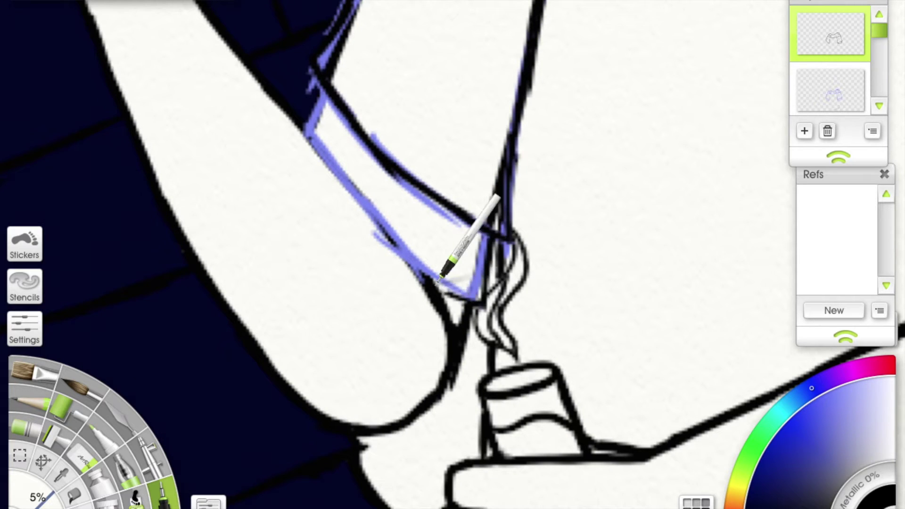
{"action": "left_click_drag", "start_coordinate": [469, 296], "coordinate": [367, 119]}
{"action": "mouse_move", "coordinate": [357, 152]}
{"action": "left_mouse_down"}
{"action": "mouse_move", "coordinate": [486, 283]}
{"action": "mouse_move", "coordinate": [396, 179]}
{"action": "left_mouse_up"}
Step: Hide the violet-blue sketch and erase the arm's outline inside the bent arm's sleeve on the line art layer
{"action": "scroll", "coordinate": [435, 213], "scroll_direction": "down", "scroll_amount": 10}
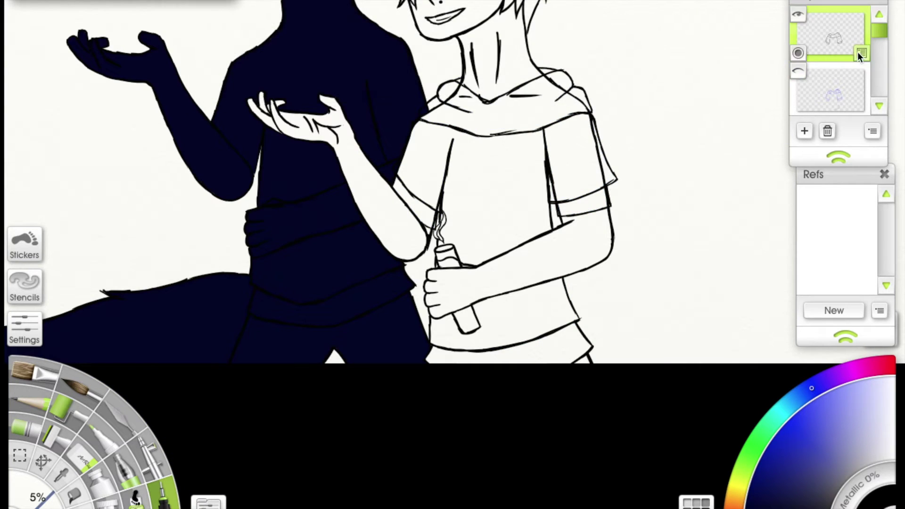
{"action": "left_click", "coordinate": [859, 52]}
{"action": "scroll", "coordinate": [610, 178], "scroll_direction": "up", "scroll_amount": 10}
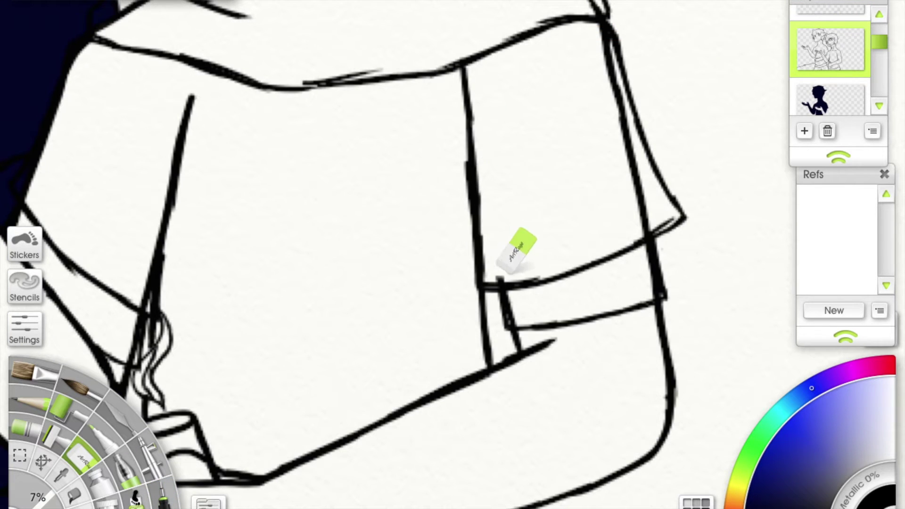
{"action": "left_click_drag", "start_coordinate": [629, 198], "coordinate": [526, 257]}
{"action": "left_click_drag", "start_coordinate": [510, 132], "coordinate": [538, 262]}
{"action": "scroll", "coordinate": [512, 170], "scroll_direction": "up", "scroll_amount": 3}
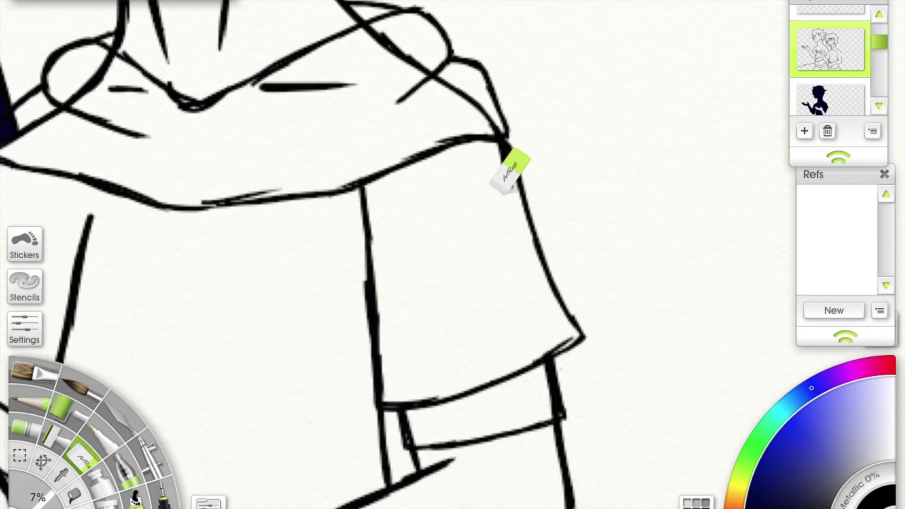
Step: Erase the neck and shoulder lines running through the collar's right-hand folds
{"action": "scroll", "coordinate": [514, 144], "scroll_direction": "up", "scroll_amount": 4}
{"action": "scroll", "coordinate": [514, 144], "scroll_direction": "left", "scroll_amount": 3}
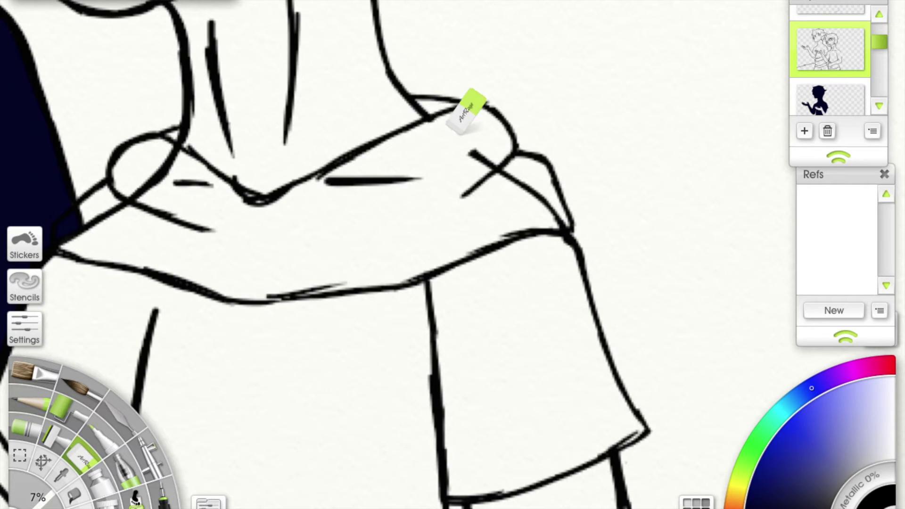
{"action": "scroll", "coordinate": [447, 113], "scroll_direction": "down", "scroll_amount": 2}
{"action": "scroll", "coordinate": [447, 113], "scroll_direction": "right", "scroll_amount": 3}
{"action": "left_click_drag", "start_coordinate": [479, 166], "coordinate": [453, 160]}
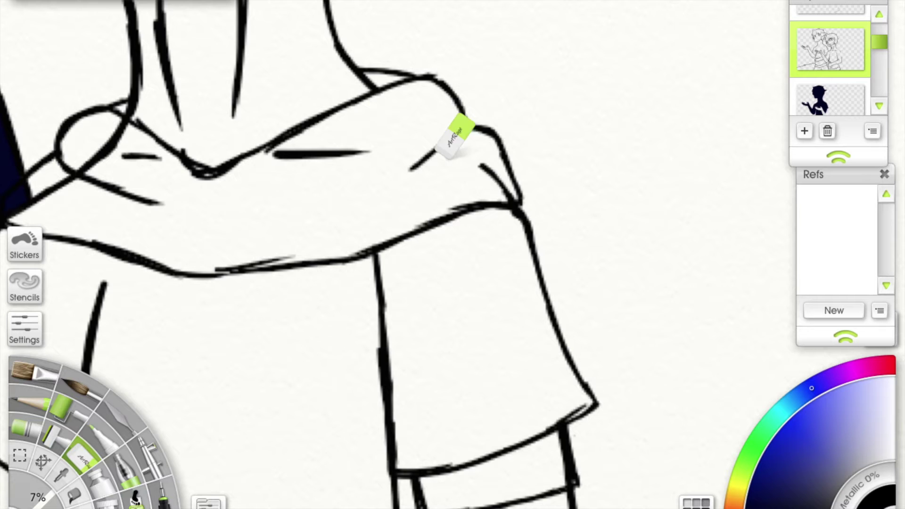
Step: Erase the collarbone, neck and shoulder lines crossing the middle and left-hand side of the collar
{"action": "scroll", "coordinate": [511, 177], "scroll_direction": "up", "scroll_amount": 3}
{"action": "scroll", "coordinate": [511, 177], "scroll_direction": "left", "scroll_amount": 12}
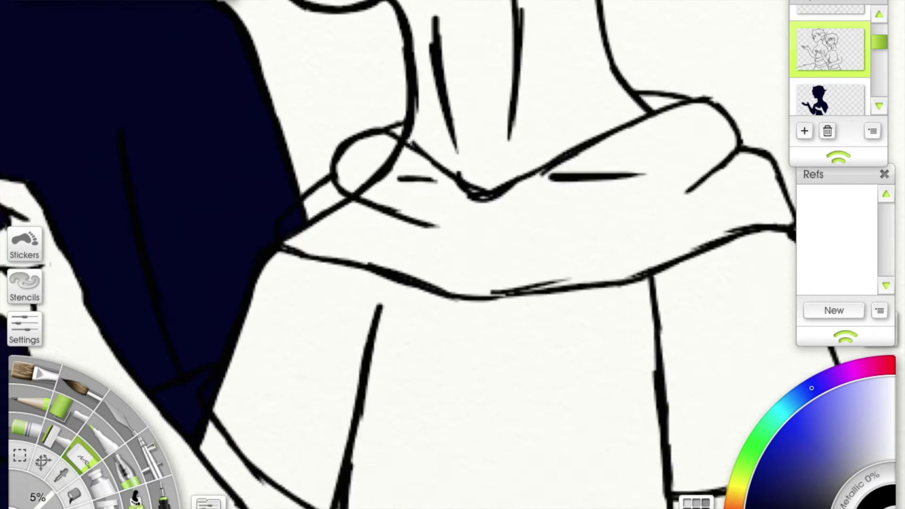
{"action": "left_click_drag", "start_coordinate": [401, 207], "coordinate": [427, 198]}
{"action": "left_click_drag", "start_coordinate": [663, 191], "coordinate": [573, 196]}
{"action": "left_click_drag", "start_coordinate": [460, 203], "coordinate": [427, 198]}
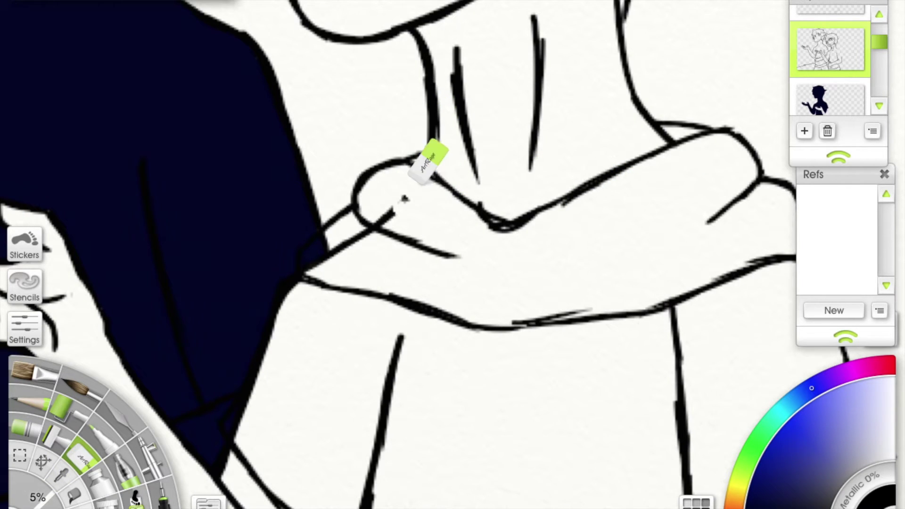
{"action": "scroll", "coordinate": [415, 200], "scroll_direction": "down", "scroll_amount": 2}
{"action": "scroll", "coordinate": [415, 201], "scroll_direction": "left", "scroll_amount": 4}
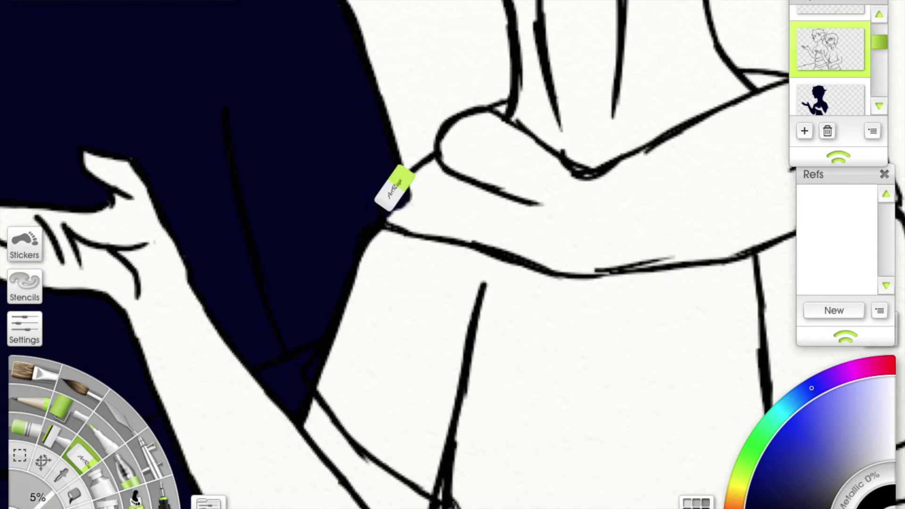
Step: Tidy the rough cuff lines of the outstretched arm's sleeve with the Eraser reduced to 1% size
{"action": "scroll", "coordinate": [398, 193], "scroll_direction": "down", "scroll_amount": 5}
{"action": "scroll", "coordinate": [398, 193], "scroll_direction": "left", "scroll_amount": 2}
{"action": "scroll", "coordinate": [486, 239], "scroll_direction": "up", "scroll_amount": 3}
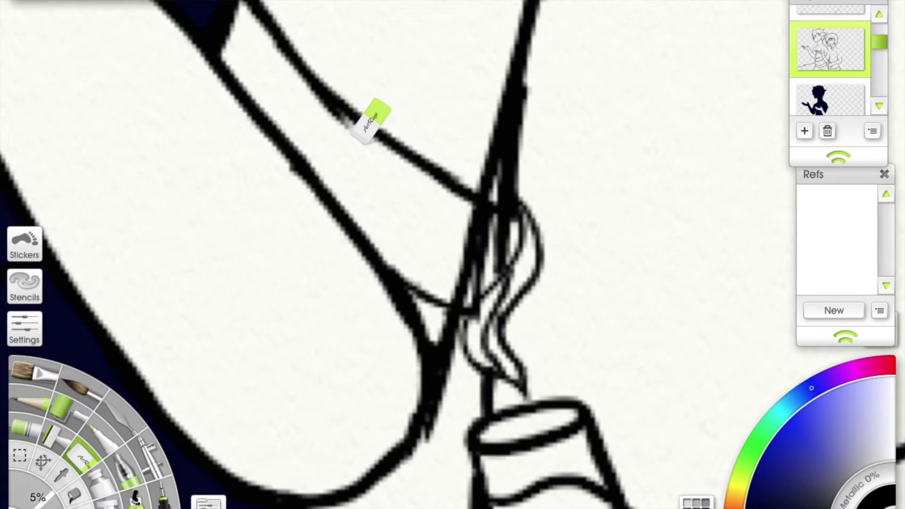
{"action": "scroll", "coordinate": [464, 276], "scroll_direction": "up", "scroll_amount": 5}
{"action": "scroll", "coordinate": [463, 275], "scroll_direction": "left", "scroll_amount": 4}
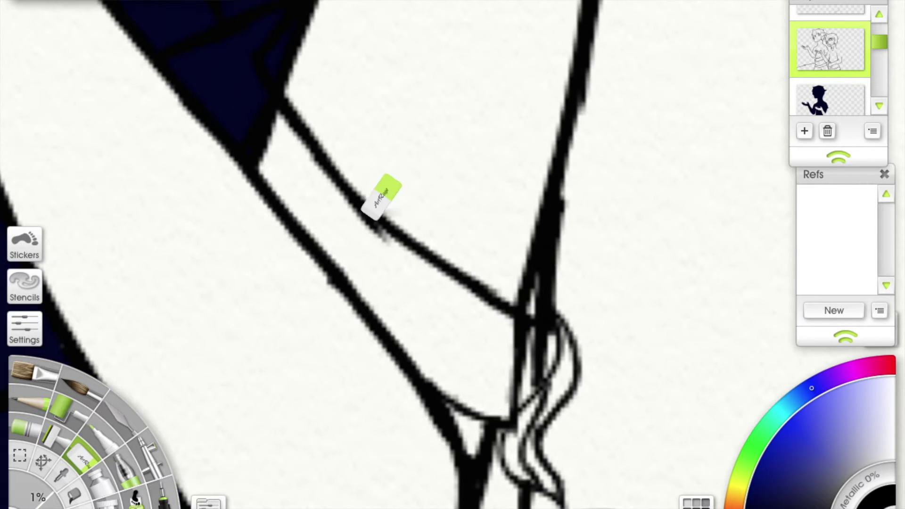
{"action": "scroll", "coordinate": [400, 234], "scroll_direction": "down", "scroll_amount": 3}
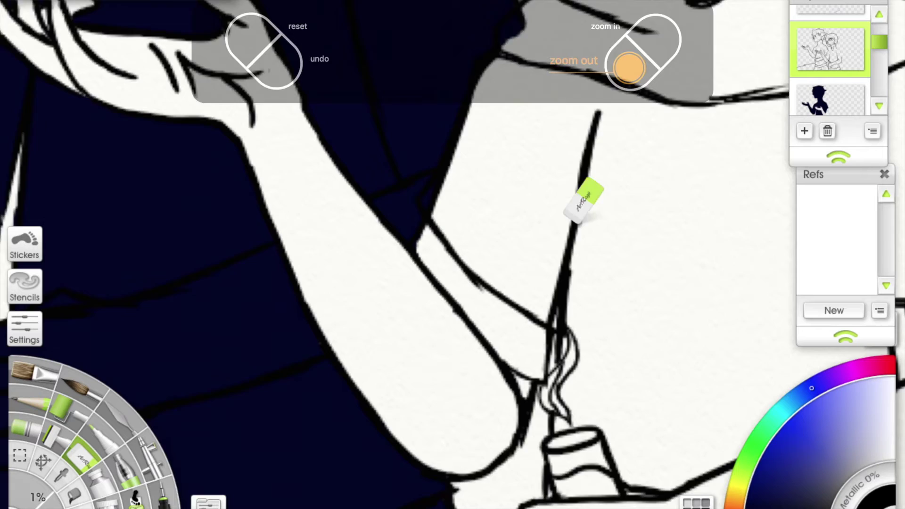
{"action": "scroll", "coordinate": [586, 188], "scroll_direction": "down", "scroll_amount": 4}
{"action": "scroll", "coordinate": [586, 188], "scroll_direction": "right", "scroll_amount": 4}
{"action": "scroll", "coordinate": [538, 253], "scroll_direction": "up", "scroll_amount": 3}
{"action": "scroll", "coordinate": [440, 217], "scroll_direction": "down", "scroll_amount": 3}
{"action": "scroll", "coordinate": [441, 216], "scroll_direction": "right", "scroll_amount": 2}
{"action": "scroll", "coordinate": [512, 104], "scroll_direction": "down", "scroll_amount": 5}
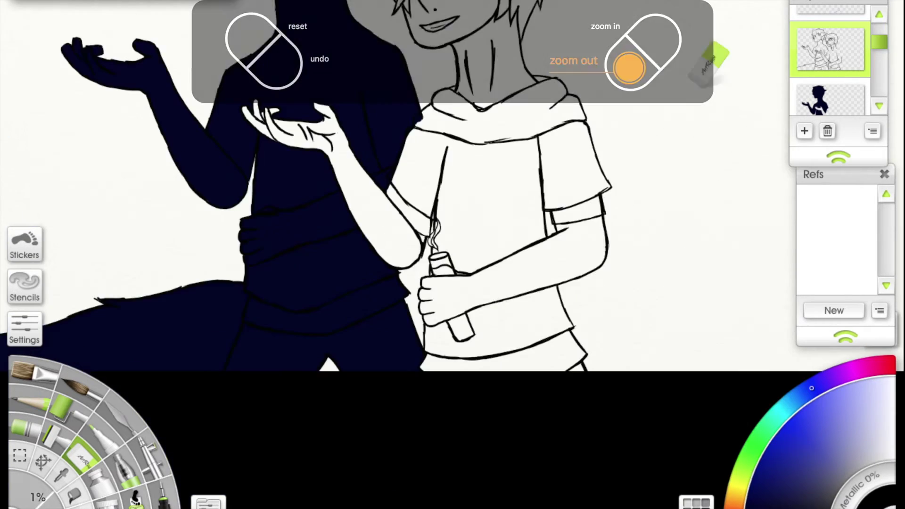
Step: Check the line art with the navy fill hidden, show it again and clean its edge beside the collar's left end
{"action": "left_click", "coordinate": [802, 85]}
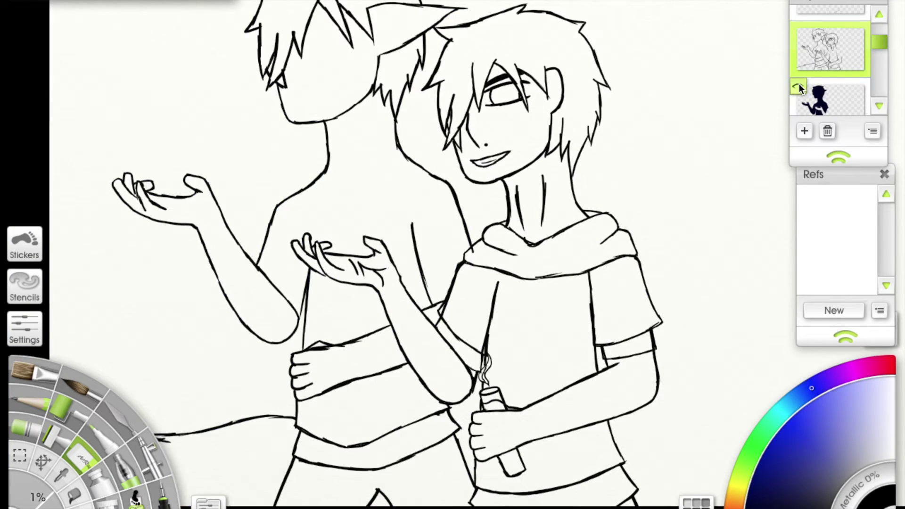
{"action": "left_click", "coordinate": [800, 84]}
{"action": "left_click", "coordinate": [830, 99]}
{"action": "scroll", "coordinate": [519, 198], "scroll_direction": "up", "scroll_amount": 5}
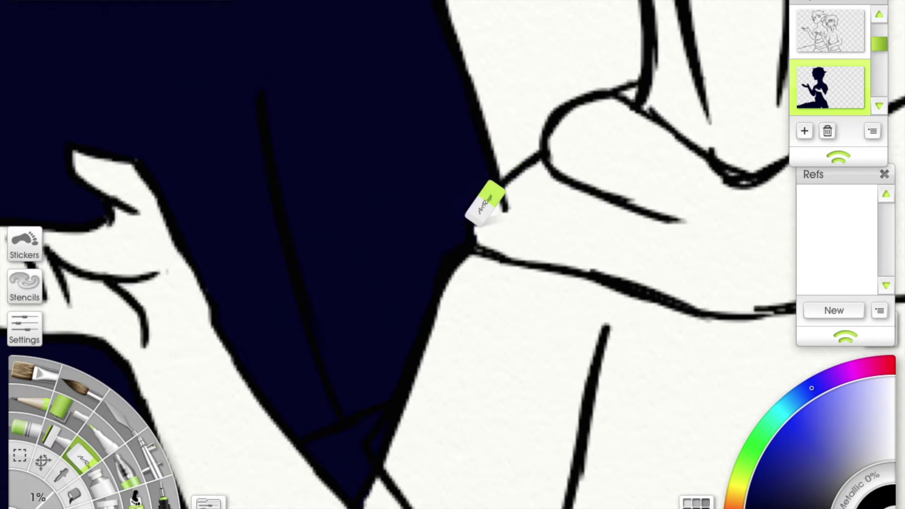
{"action": "left_click", "coordinate": [805, 34]}
{"action": "scroll", "coordinate": [623, 125], "scroll_direction": "down", "scroll_amount": 5}
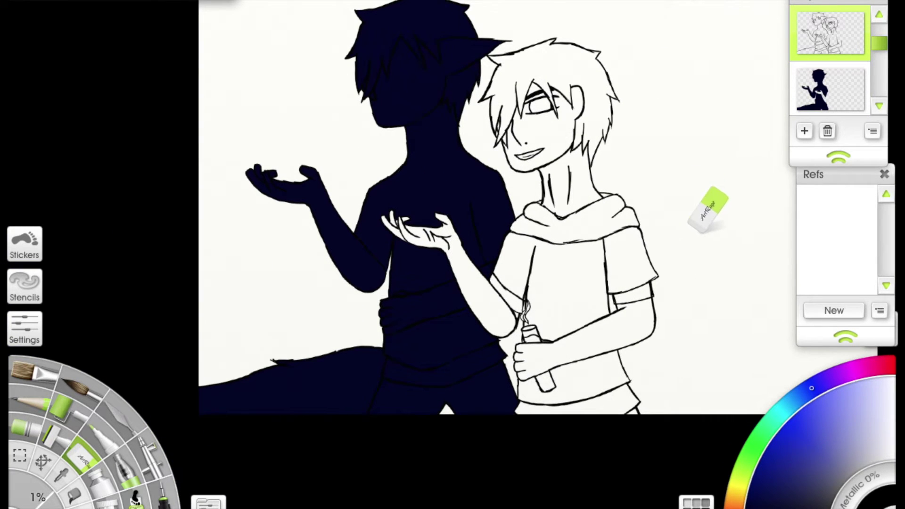
Step: Add a layer between the line art and the navy fill and flood-fill the folded collar with dark grey
{"action": "left_click", "coordinate": [879, 14]}
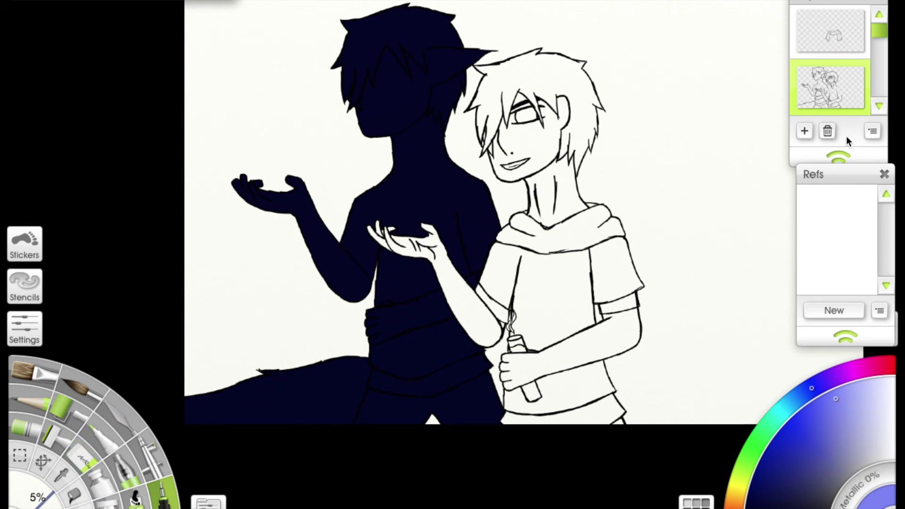
{"action": "left_click", "coordinate": [877, 39]}
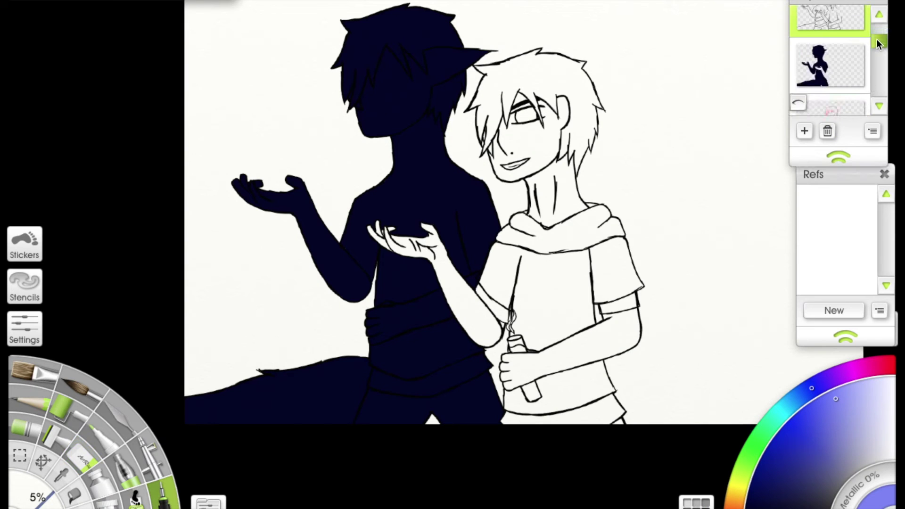
{"action": "scroll", "coordinate": [551, 252], "scroll_direction": "up", "scroll_amount": 5}
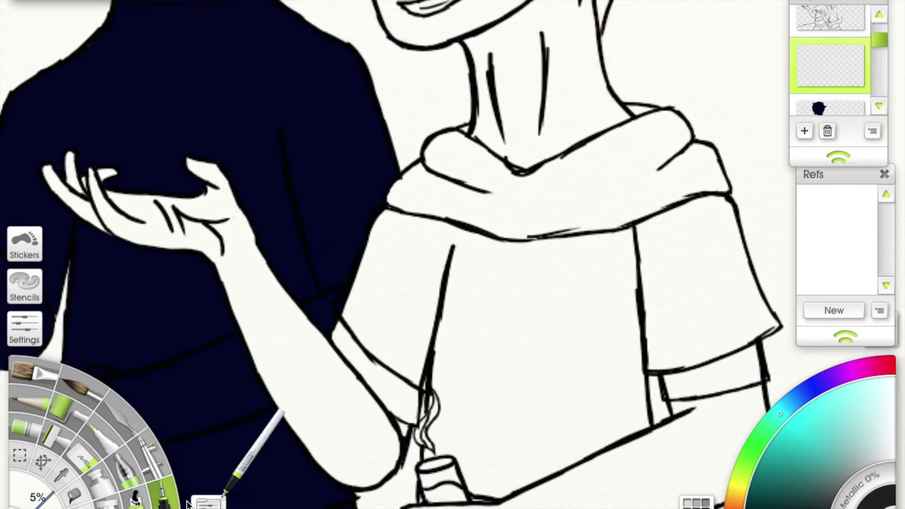
{"action": "left_click", "coordinate": [73, 493]}
{"action": "left_click", "coordinate": [607, 192]}
Step: Switch to the web browser and examine the colours of Ein's clothing in the reference images
{"action": "left_click", "coordinate": [885, 176]}
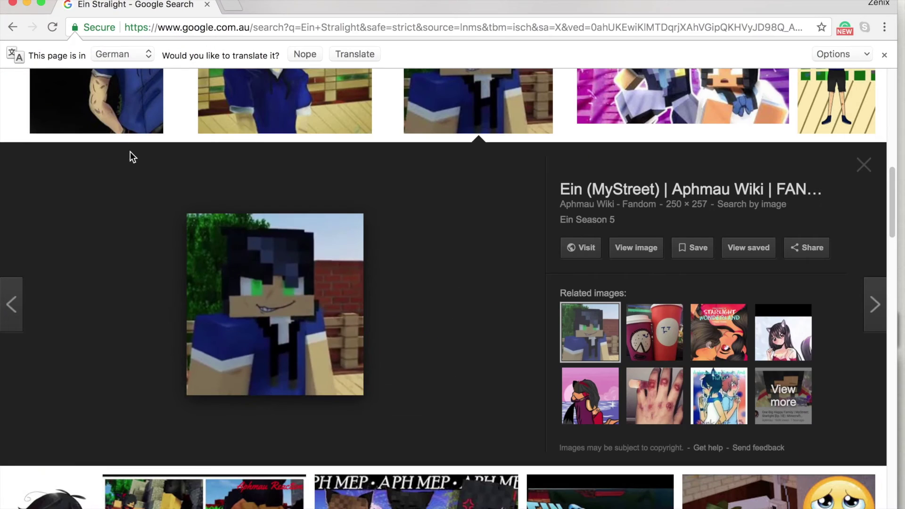
{"action": "scroll", "coordinate": [131, 156], "scroll_direction": "up", "scroll_amount": 3}
{"action": "left_click", "coordinate": [26, 3]}
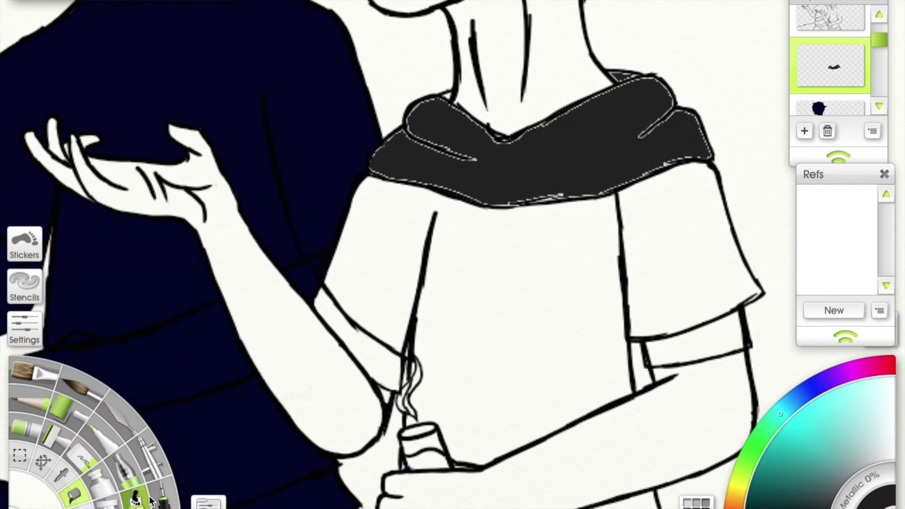
Step: Paint over the pale gaps along the collar's left loop and neckline and clean up the neckline's ink on the line art layer
{"action": "key", "text": "ctrl+equal"}
{"action": "key", "text": "ctrl+z"}
{"action": "mouse_move", "coordinate": [415, 302]}
{"action": "left_mouse_down"}
{"action": "mouse_move", "coordinate": [329, 257]}
{"action": "mouse_move", "coordinate": [263, 182]}
{"action": "mouse_move", "coordinate": [353, 137]}
{"action": "left_mouse_up"}
{"action": "mouse_move", "coordinate": [333, 190]}
{"action": "left_mouse_down"}
{"action": "mouse_move", "coordinate": [368, 185]}
{"action": "mouse_move", "coordinate": [477, 260]}
{"action": "mouse_move", "coordinate": [660, 199]}
{"action": "mouse_move", "coordinate": [743, 134]}
{"action": "left_mouse_up"}
{"action": "left_click", "coordinate": [831, 19]}
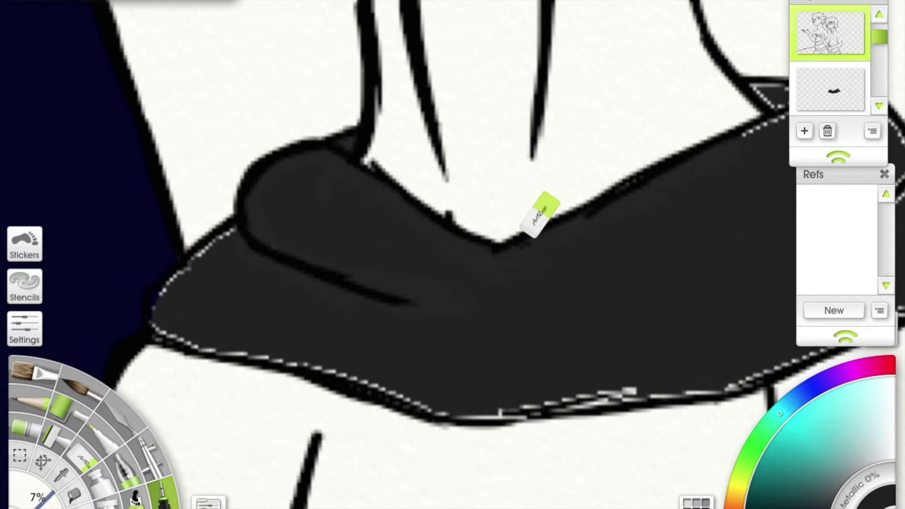
Step: Return to the collar's fill layer and paint dark grey over the pale gaps along the collar's lower edge
{"action": "left_click", "coordinate": [837, 82]}
{"action": "scroll", "coordinate": [244, 150], "scroll_direction": "down", "scroll_amount": 3}
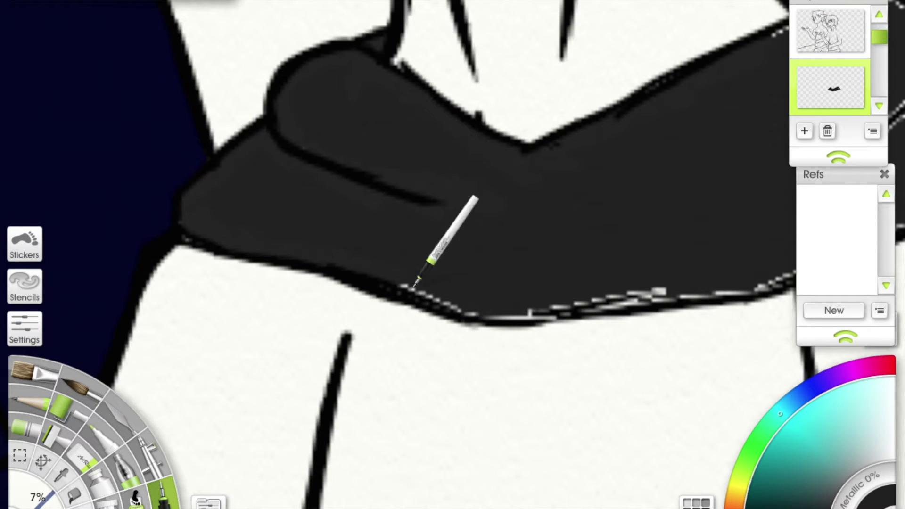
{"action": "scroll", "coordinate": [574, 216], "scroll_direction": "right", "scroll_amount": 5}
{"action": "right_click", "coordinate": [545, 268]}
{"action": "key", "text": "Escape"}
{"action": "scroll", "coordinate": [719, 91], "scroll_direction": "up", "scroll_amount": 5}
Step: Paint over the pale gaps around the collar's right fold and right end in dark grey
{"action": "scroll", "coordinate": [718, 91], "scroll_direction": "right", "scroll_amount": 5}
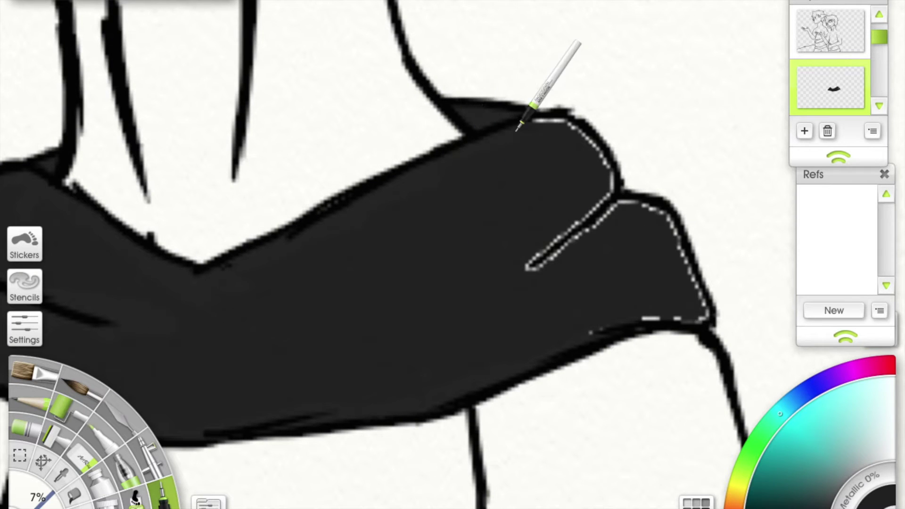
{"action": "scroll", "coordinate": [607, 223], "scroll_direction": "down", "scroll_amount": 2}
{"action": "scroll", "coordinate": [607, 222], "scroll_direction": "right", "scroll_amount": 3}
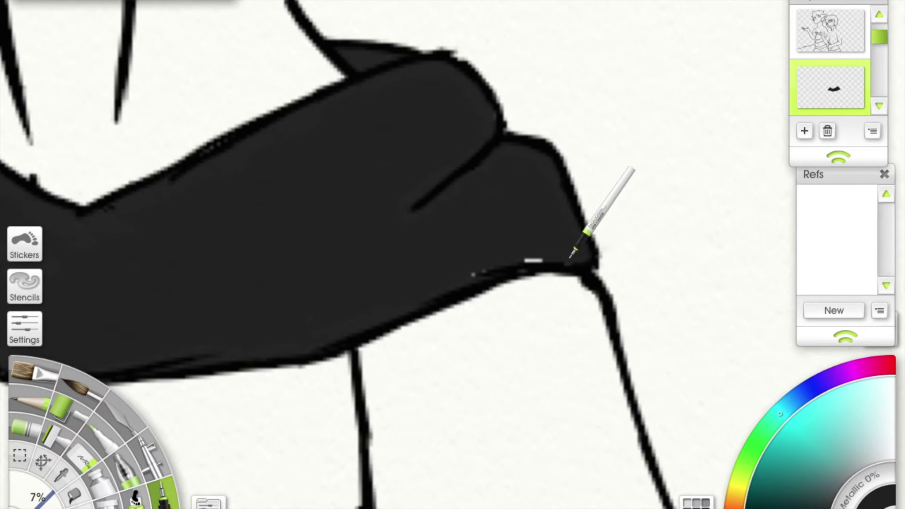
{"action": "scroll", "coordinate": [549, 258], "scroll_direction": "down", "scroll_amount": 3}
{"action": "scroll", "coordinate": [541, 238], "scroll_direction": "left", "scroll_amount": 2}
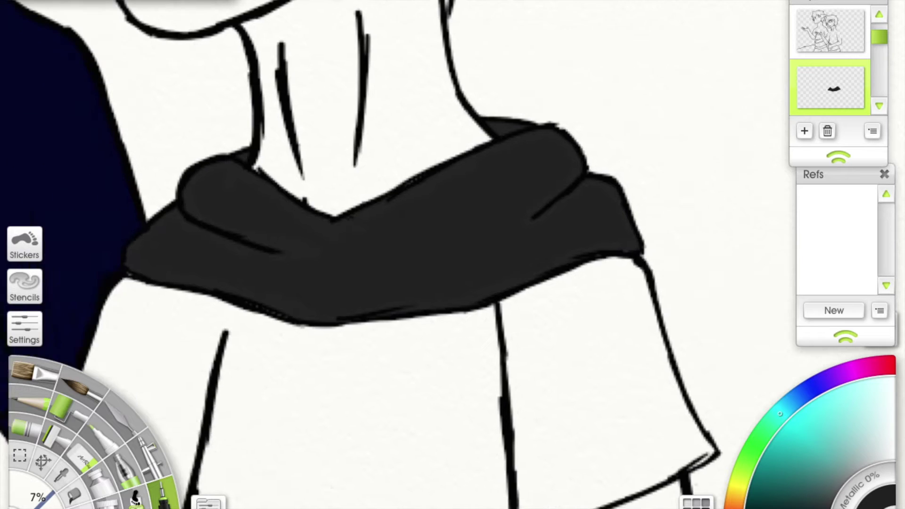
Step: Try flood-filling the shirt's torso with shades of blue
{"action": "scroll", "coordinate": [546, 319], "scroll_direction": "down", "scroll_amount": 3}
{"action": "scroll", "coordinate": [546, 319], "scroll_direction": "left", "scroll_amount": 1}
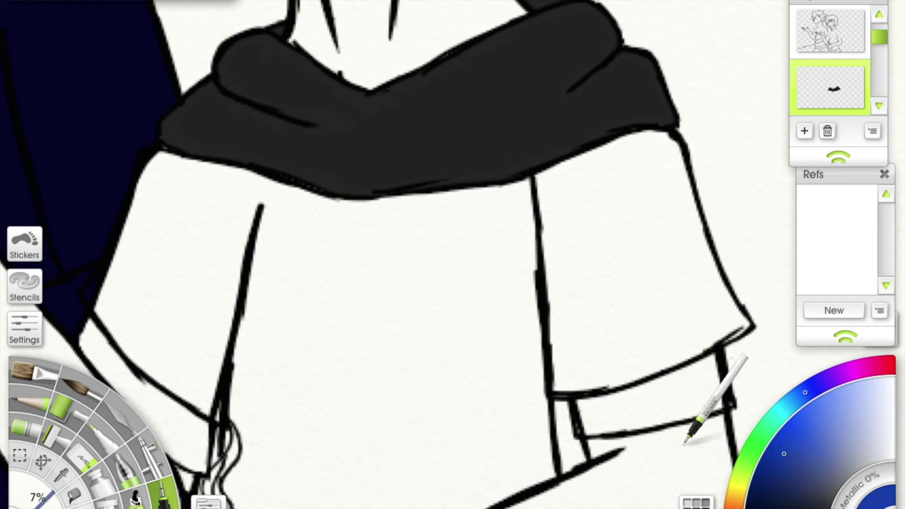
{"action": "key", "text": "f"}
{"action": "left_click", "coordinate": [495, 374]}
{"action": "scroll", "coordinate": [631, 192], "scroll_direction": "down", "scroll_amount": 4}
{"action": "key", "text": "ctrl+z"}
{"action": "left_click", "coordinate": [500, 265]}
{"action": "left_click", "coordinate": [781, 459]}
{"action": "key", "text": "ctrl+z"}
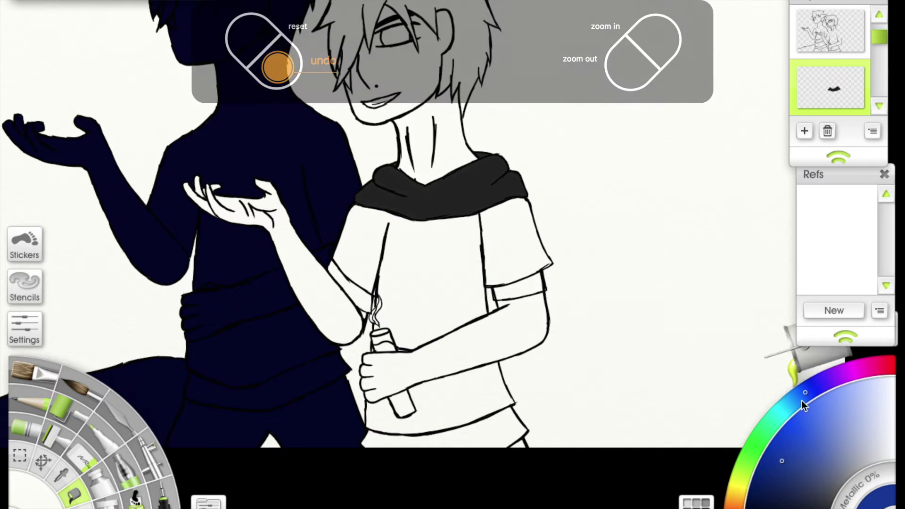
Step: Adjust the colour to a deep blue and flood-fill the shirt's torso, lower section and both sleeves
{"action": "left_click", "coordinate": [811, 391]}
{"action": "key", "text": "ctrl+z"}
{"action": "key", "text": "i"}
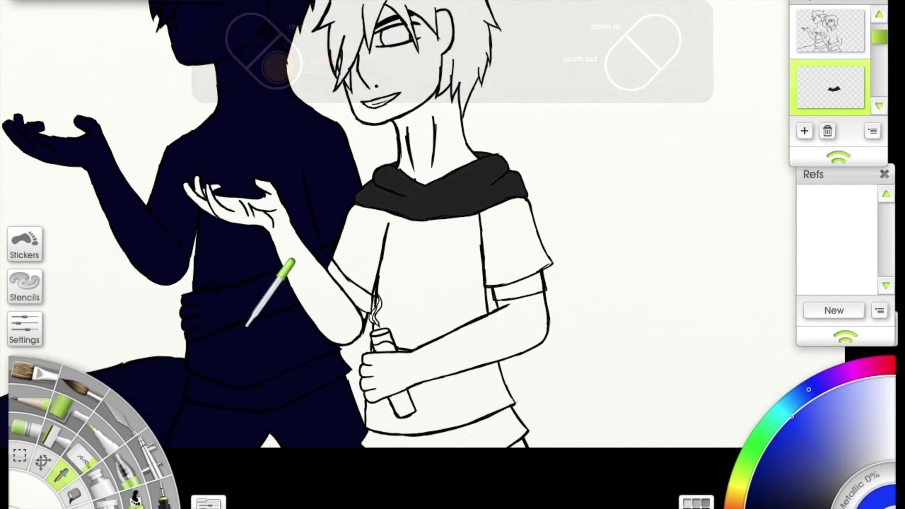
{"action": "key", "text": "f"}
{"action": "left_click", "coordinate": [500, 307]}
{"action": "key", "text": "ctrl+z"}
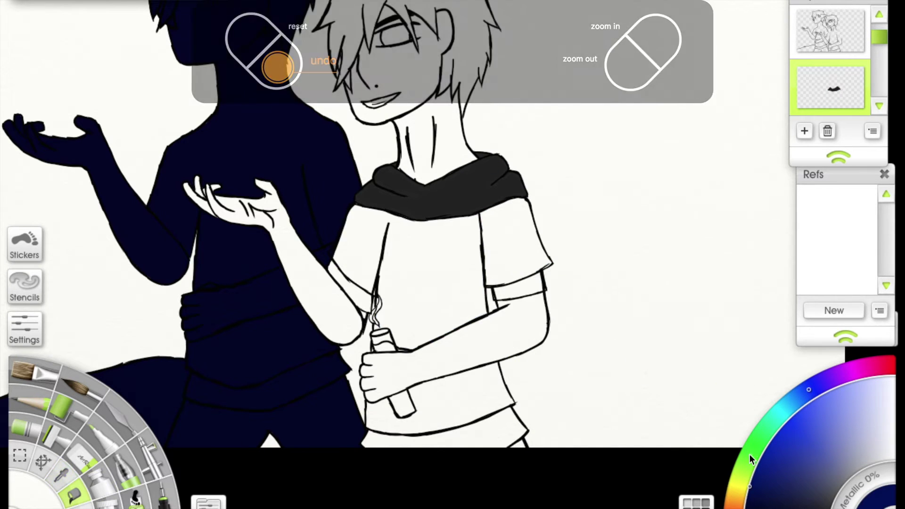
{"action": "left_click", "coordinate": [439, 283]}
{"action": "left_click", "coordinate": [519, 236]}
{"action": "key", "text": "n"}
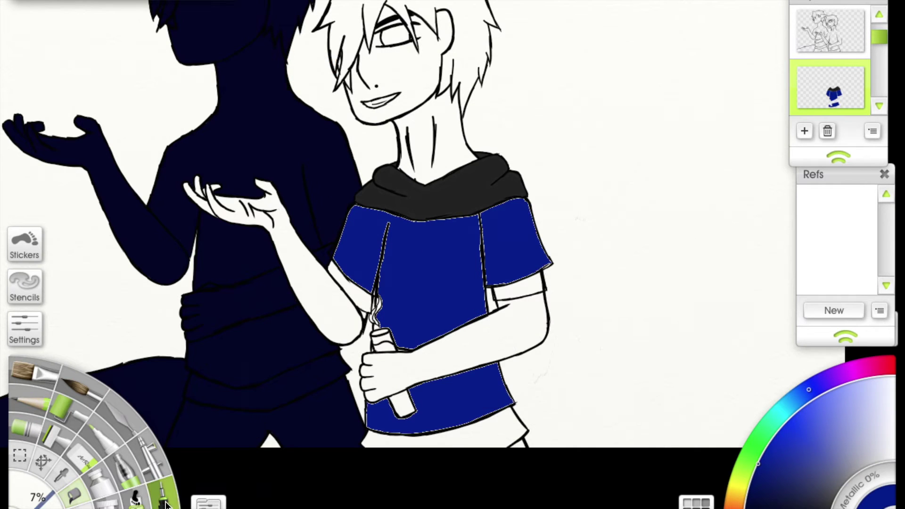
Step: Paint blue over the pale gaps around the right sleeve, along its seam and beneath the collar's right side
{"action": "scroll", "coordinate": [471, 246], "scroll_direction": "up", "scroll_amount": 5}
{"action": "scroll", "coordinate": [532, 299], "scroll_direction": "up", "scroll_amount": 4}
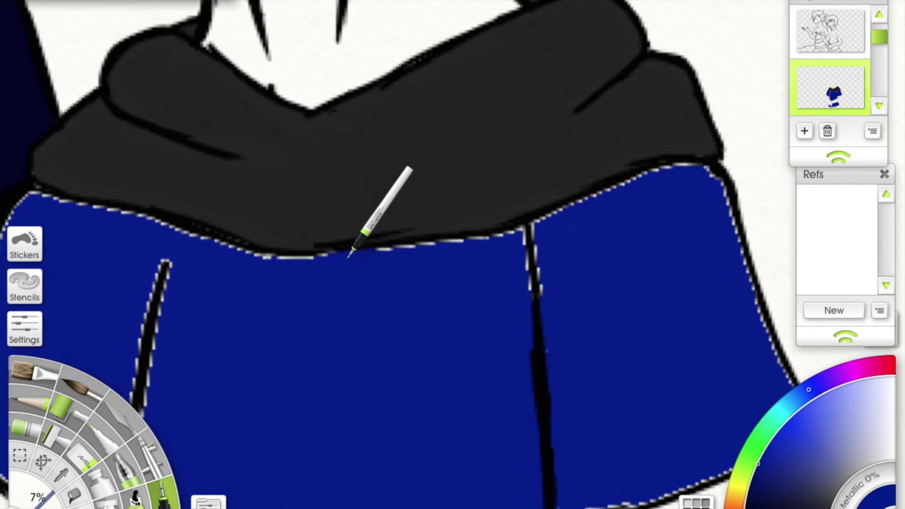
{"action": "scroll", "coordinate": [694, 166], "scroll_direction": "down", "scroll_amount": 3}
{"action": "scroll", "coordinate": [660, 179], "scroll_direction": "right", "scroll_amount": 4}
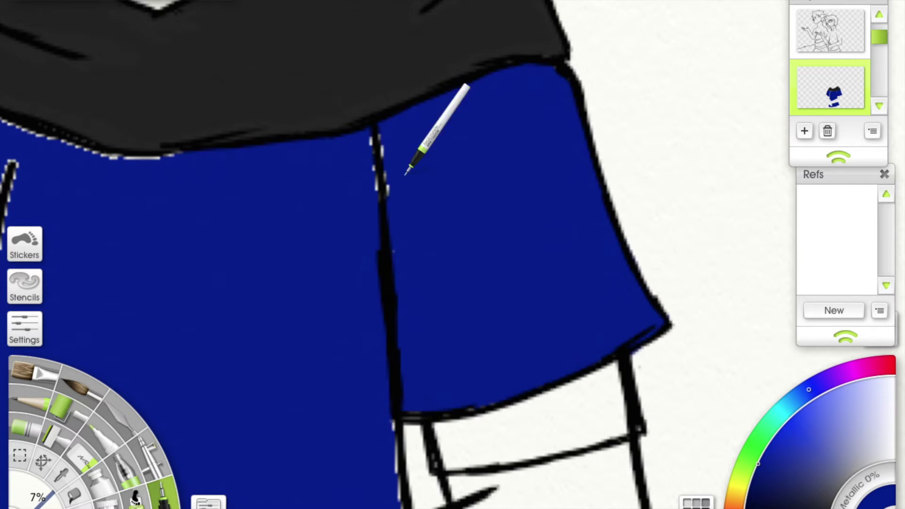
{"action": "scroll", "coordinate": [330, 245], "scroll_direction": "left", "scroll_amount": 3}
{"action": "scroll", "coordinate": [419, 212], "scroll_direction": "up", "scroll_amount": 3}
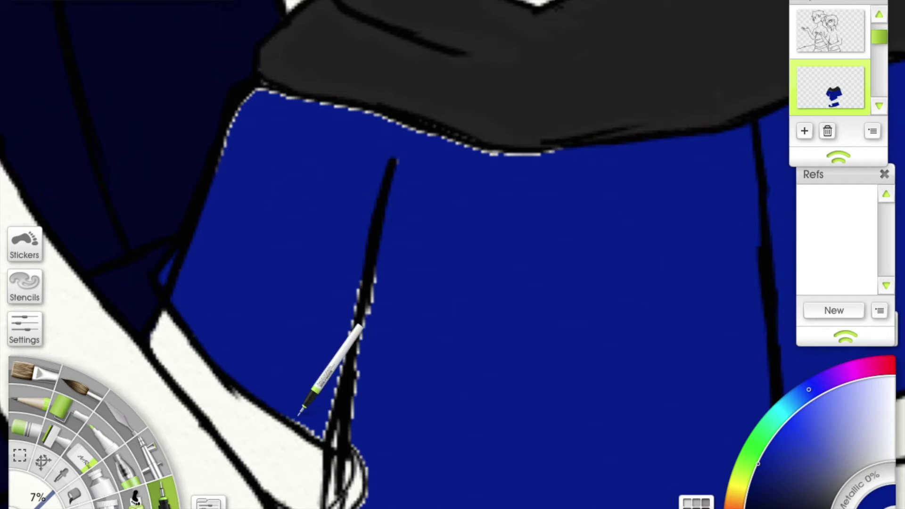
Step: On the line art layer, clean up the left sleeve's seam and erase the stray ink at the sleeve's outer corner
{"action": "left_click_drag", "start_coordinate": [340, 443], "coordinate": [399, 378]}
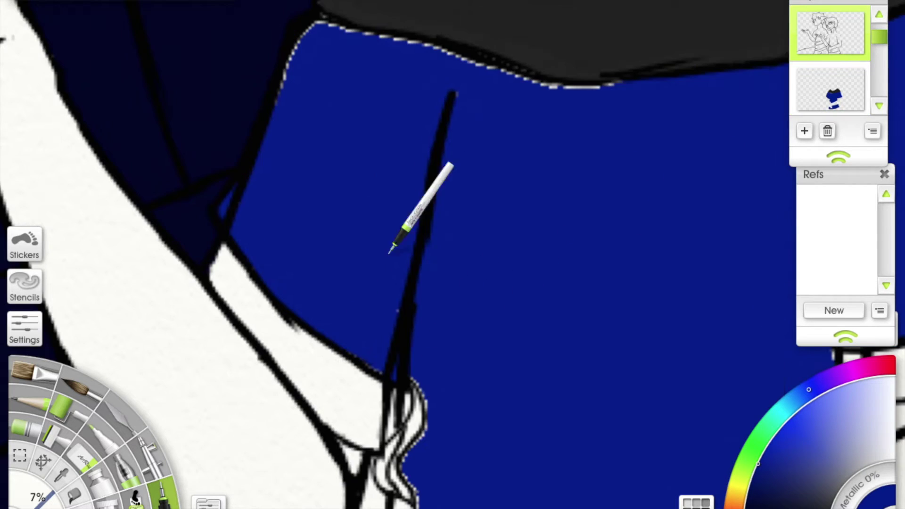
{"action": "key", "text": "e"}
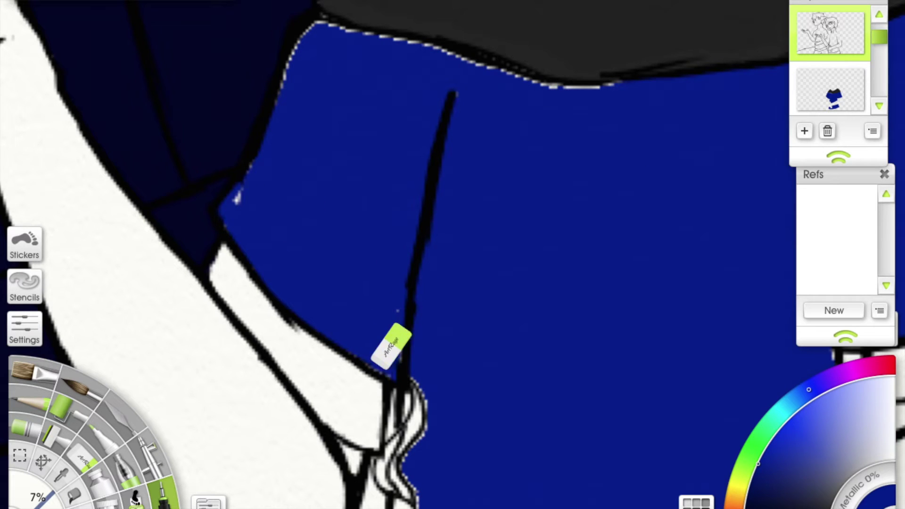
{"action": "scroll", "coordinate": [421, 274], "scroll_direction": "up", "scroll_amount": 2}
{"action": "key", "text": "e"}
{"action": "scroll", "coordinate": [440, 207], "scroll_direction": "up", "scroll_amount": 3}
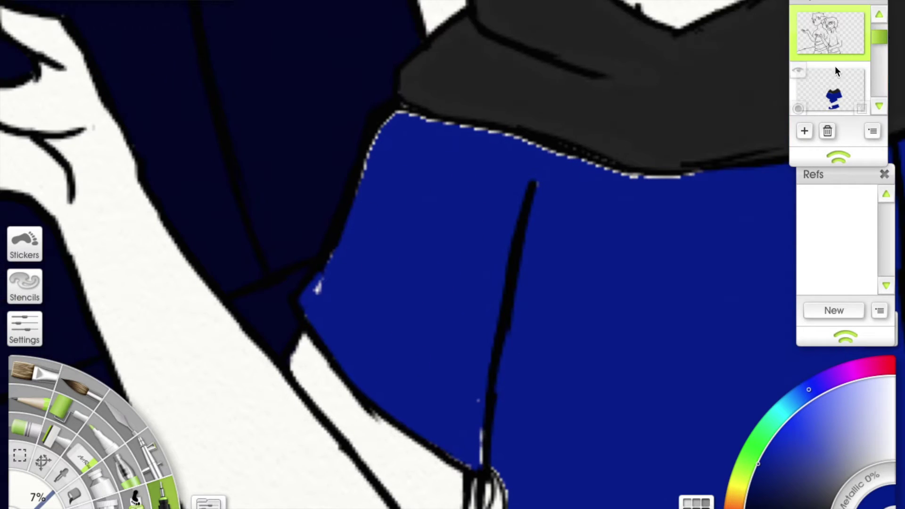
Step: Back on the colour layer, paint blue over the gaps along the left sleeve's outer edge and beneath the collar
{"action": "left_click", "coordinate": [821, 88]}
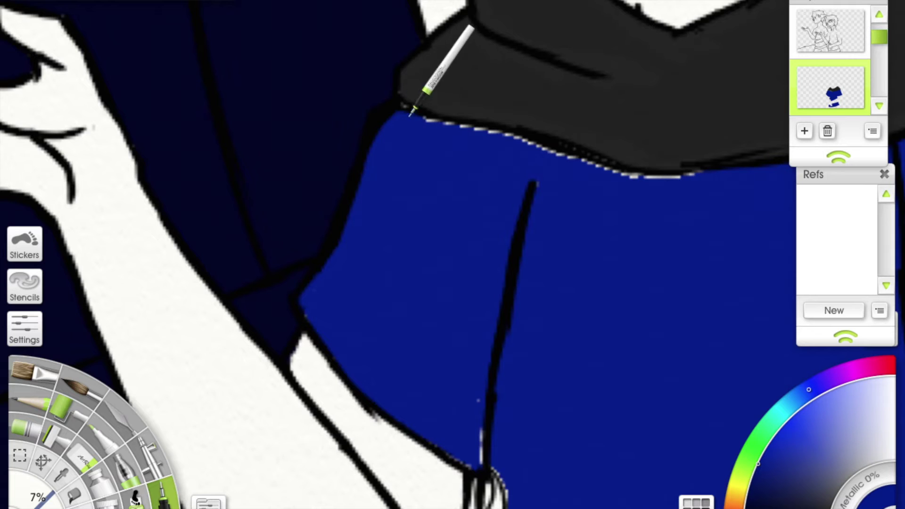
{"action": "left_click_drag", "start_coordinate": [516, 41], "coordinate": [333, 165]}
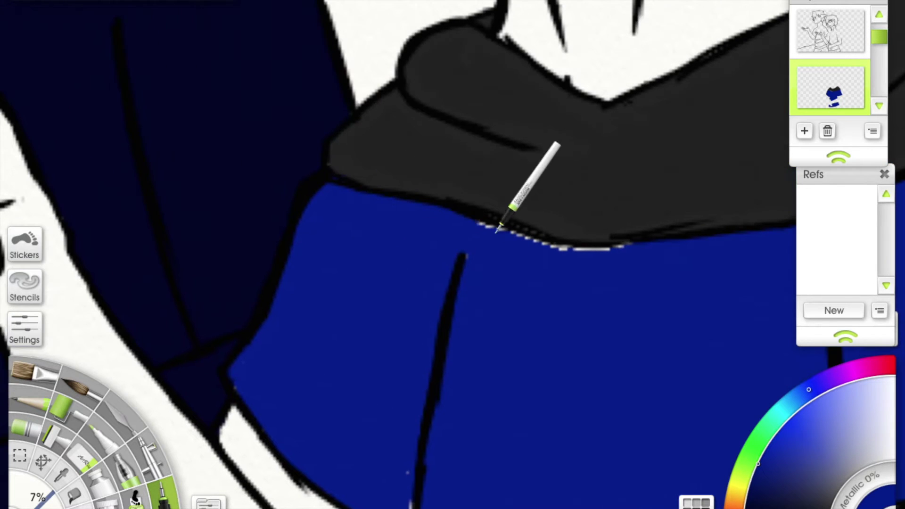
{"action": "left_click_drag", "start_coordinate": [595, 245], "coordinate": [597, 37]}
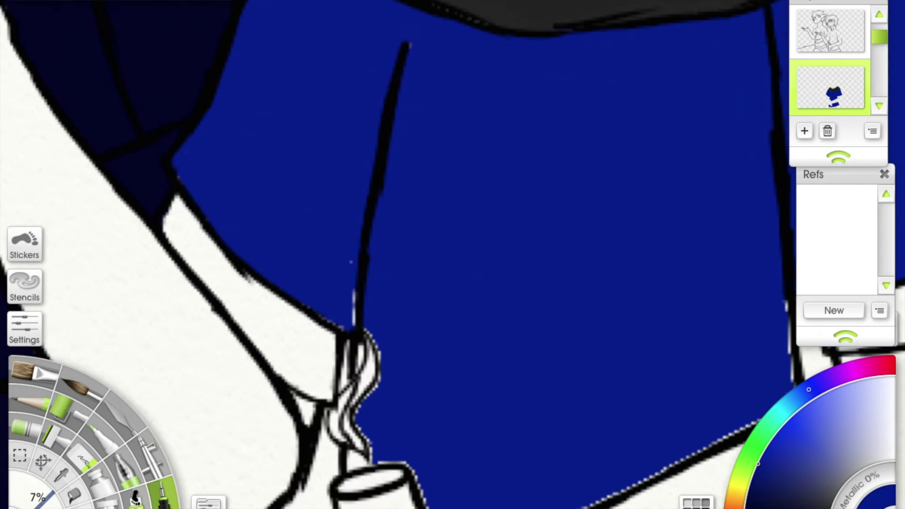
Step: Fill the pale gaps at the left seam's lower end and around the smoke and the vial's rim with blue
{"action": "left_click_drag", "start_coordinate": [323, 307], "coordinate": [419, 322]}
{"action": "left_click_drag", "start_coordinate": [487, 324], "coordinate": [414, 238]}
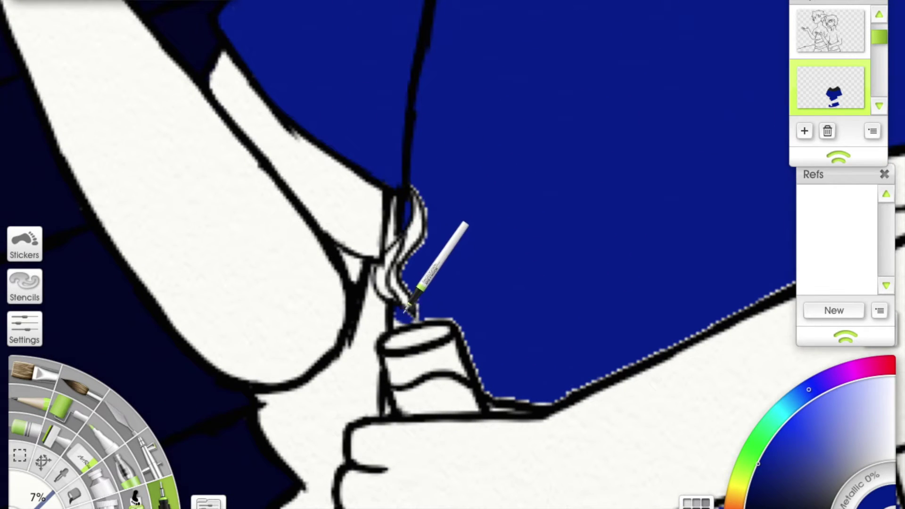
{"action": "left_click_drag", "start_coordinate": [480, 375], "coordinate": [431, 319]}
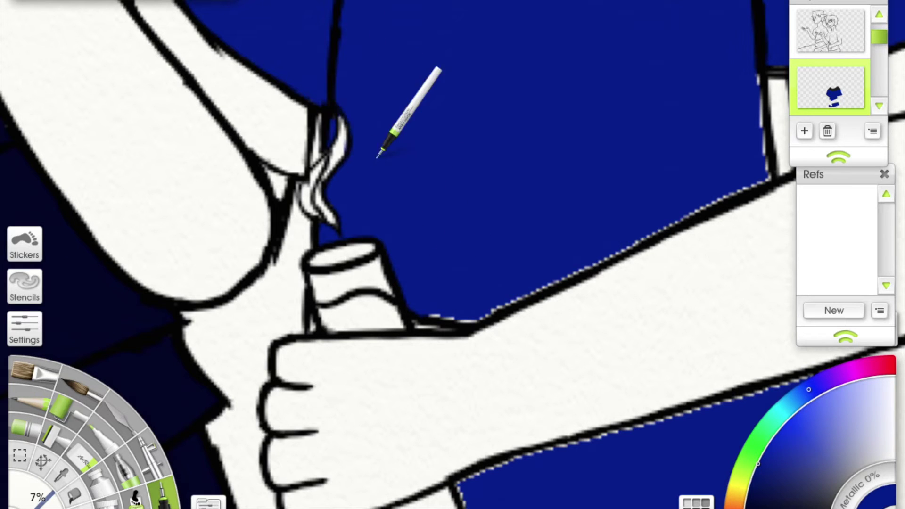
{"action": "left_click_drag", "start_coordinate": [328, 143], "coordinate": [281, 116]}
Step: Paint blue over the torso's pale edge above the forearm and up its right side
{"action": "left_click_drag", "start_coordinate": [420, 303], "coordinate": [239, 364]}
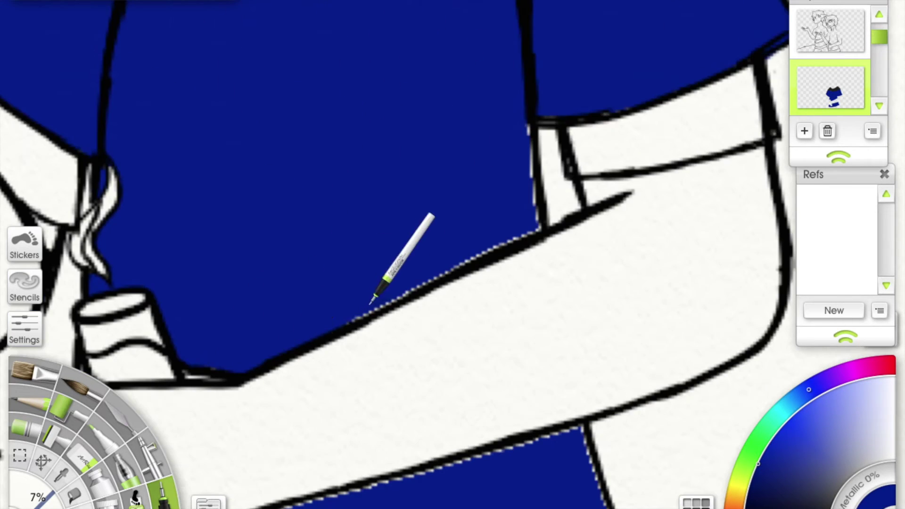
{"action": "left_click_drag", "start_coordinate": [534, 125], "coordinate": [549, 236]}
{"action": "scroll", "coordinate": [451, 280], "scroll_direction": "down", "scroll_amount": 5}
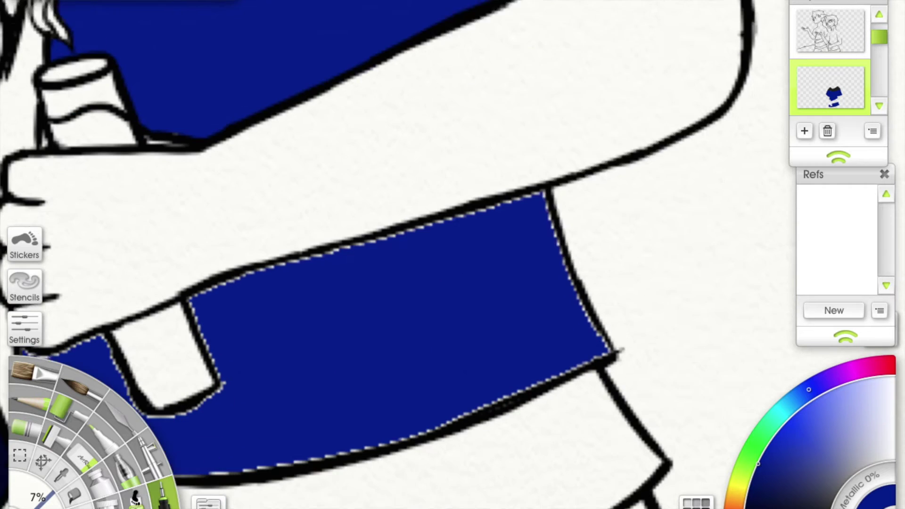
Step: Paint blue over the pale edges of the shirt's section below the forearm, including around the vial's lower end
{"action": "mouse_move", "coordinate": [380, 213]}
{"action": "left_mouse_down"}
{"action": "mouse_move", "coordinate": [522, 174]}
{"action": "mouse_move", "coordinate": [598, 270]}
{"action": "left_mouse_up"}
{"action": "scroll", "coordinate": [598, 270], "scroll_direction": "down", "scroll_amount": 1}
{"action": "mouse_move", "coordinate": [571, 302]}
{"action": "left_mouse_down"}
{"action": "mouse_move", "coordinate": [315, 388]}
{"action": "mouse_move", "coordinate": [202, 404]}
{"action": "left_mouse_up"}
{"action": "scroll", "coordinate": [243, 283], "scroll_direction": "left", "scroll_amount": 5}
{"action": "left_click_drag", "start_coordinate": [296, 262], "coordinate": [348, 317]}
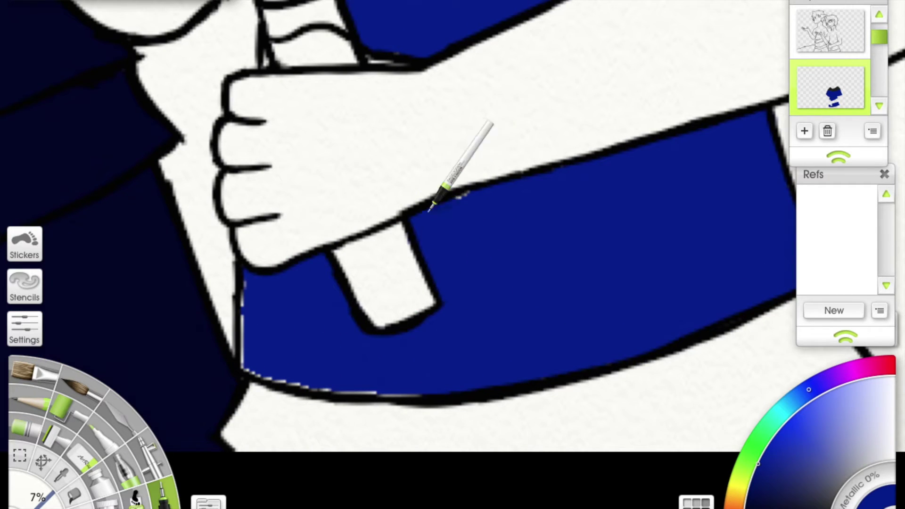
{"action": "scroll", "coordinate": [449, 201], "scroll_direction": "down", "scroll_amount": 2}
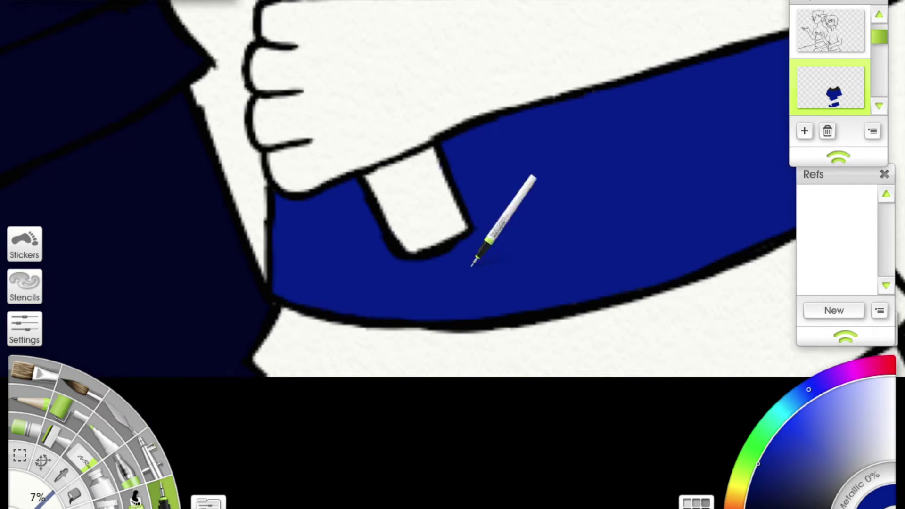
Step: Flood-fill both sleeve cuffs and the undershirt's hem with light grey
{"action": "scroll", "coordinate": [461, 302], "scroll_direction": "down", "scroll_amount": 5}
{"action": "key", "text": "f"}
{"action": "scroll", "coordinate": [621, 238], "scroll_direction": "up", "scroll_amount": 5}
{"action": "left_click", "coordinate": [604, 297]}
{"action": "left_click", "coordinate": [443, 290]}
{"action": "left_click", "coordinate": [525, 430]}
Step: Paint light grey over the pale gaps around the right sleeve's cuff
{"action": "key", "text": "i"}
{"action": "scroll", "coordinate": [434, 333], "scroll_direction": "up", "scroll_amount": 6}
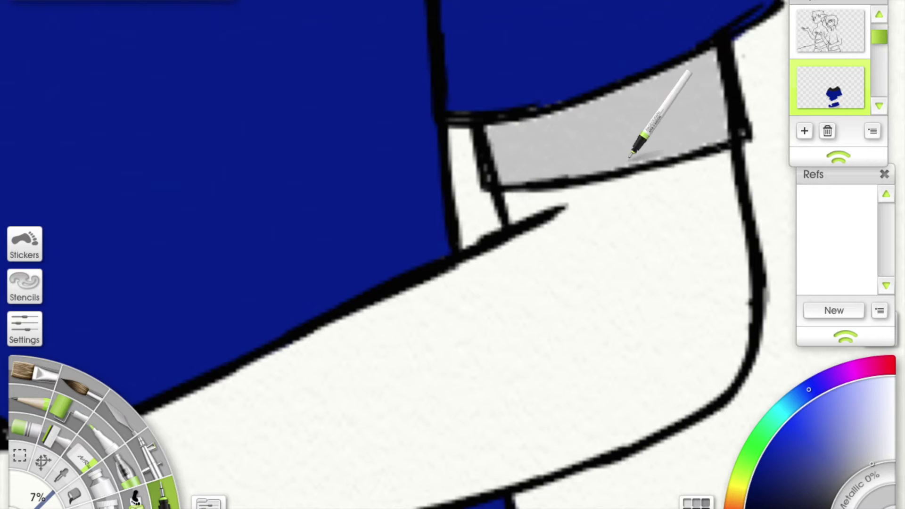
{"action": "left_click_drag", "start_coordinate": [529, 142], "coordinate": [491, 151]}
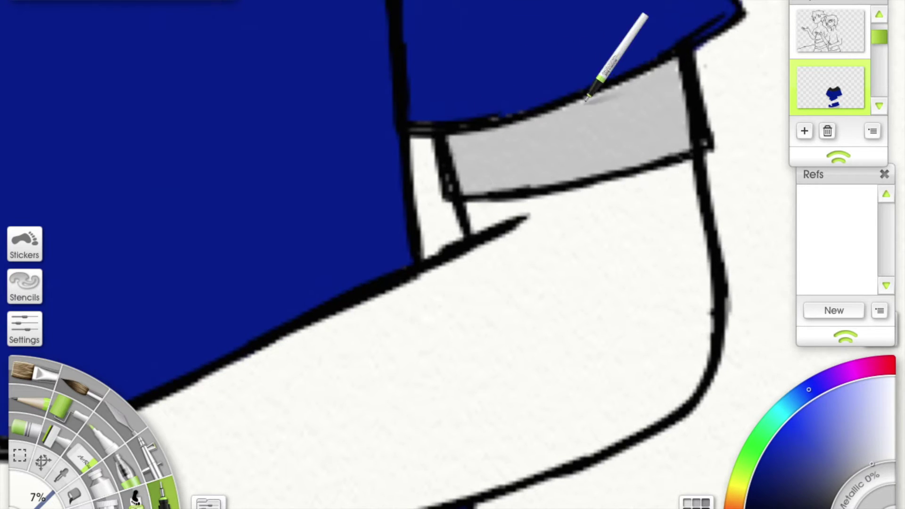
Step: On the line art layer, erase the excess ink at both ends of the right cuff
{"action": "left_click", "coordinate": [830, 30]}
{"action": "key", "text": "e"}
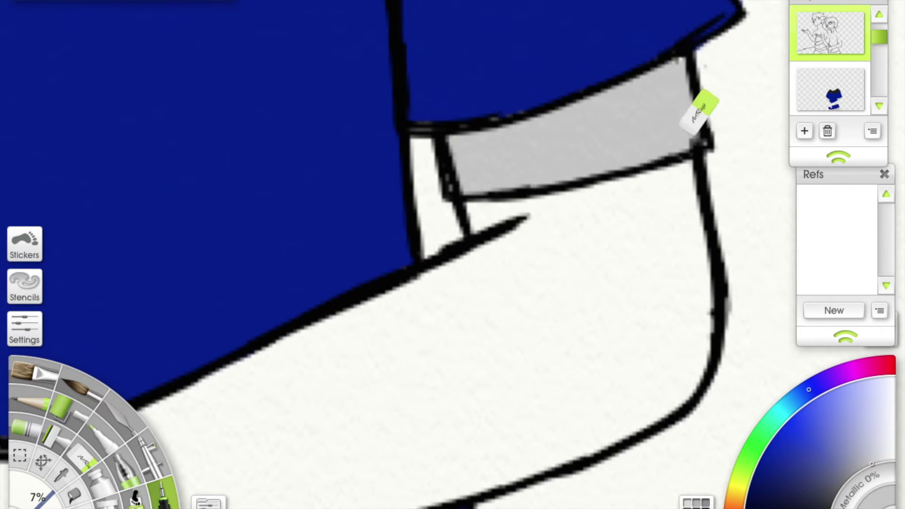
{"action": "left_click_drag", "start_coordinate": [451, 191], "coordinate": [441, 161]}
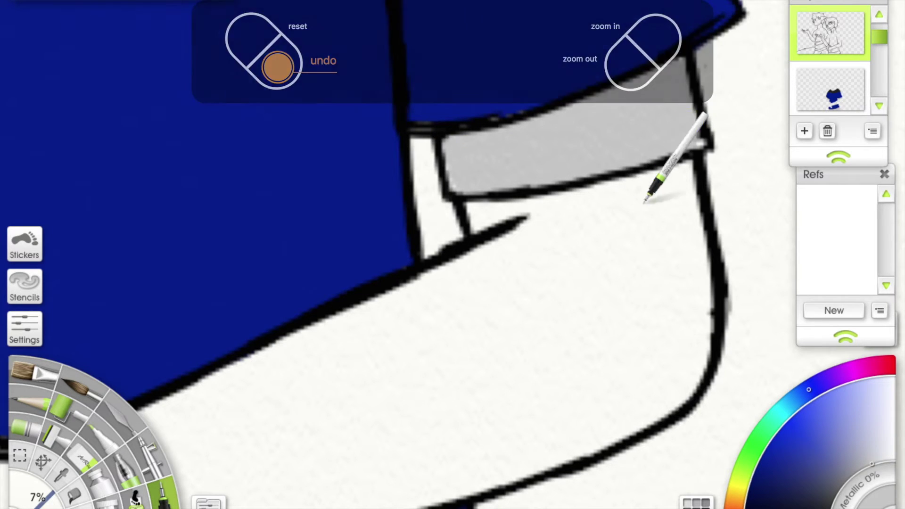
Step: Return to the colour layer and paint light grey over the gaps along the left cuff and the undershirt's hem
{"action": "left_click", "coordinate": [838, 89]}
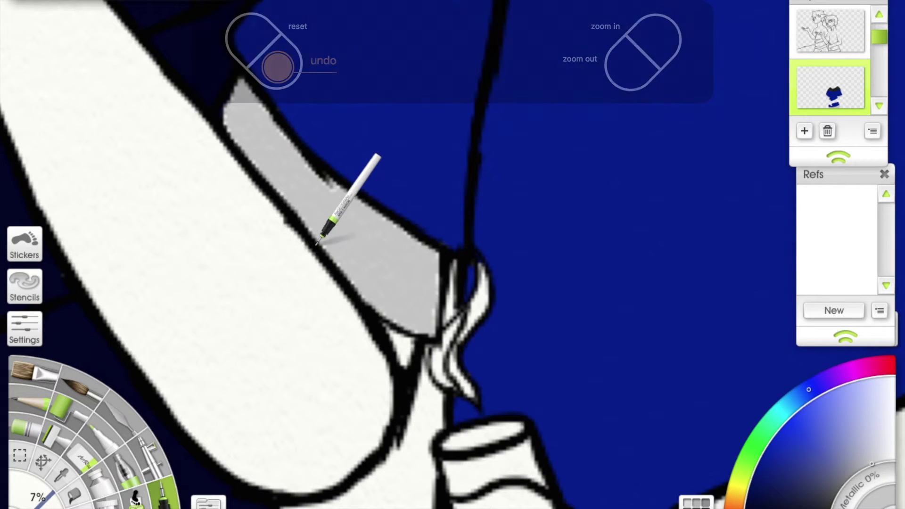
{"action": "scroll", "coordinate": [273, 91], "scroll_direction": "down", "scroll_amount": 2}
{"action": "scroll", "coordinate": [415, 225], "scroll_direction": "down", "scroll_amount": 3}
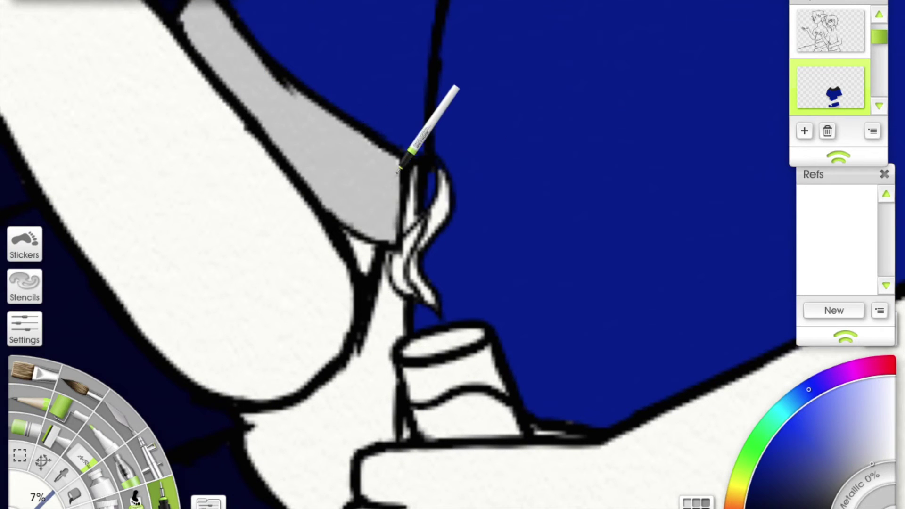
{"action": "scroll", "coordinate": [338, 119], "scroll_direction": "down", "scroll_amount": 10}
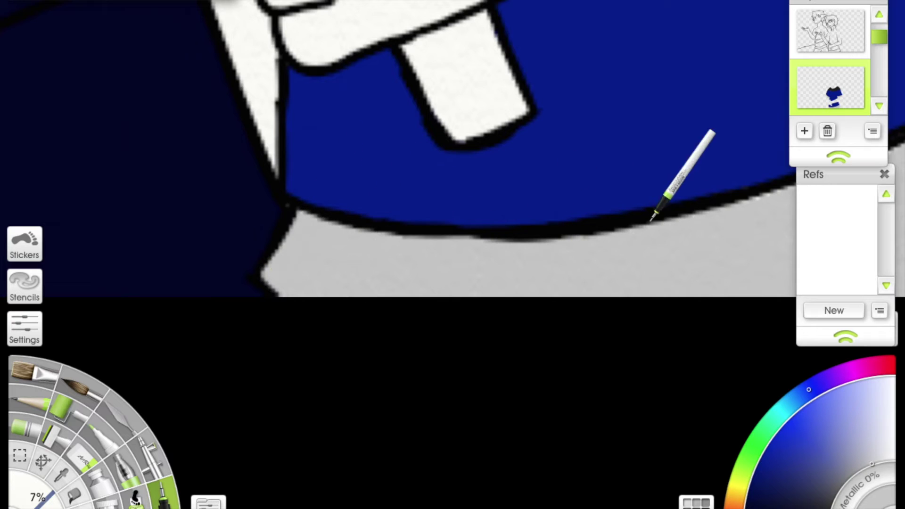
{"action": "left_click_drag", "start_coordinate": [738, 196], "coordinate": [404, 259]}
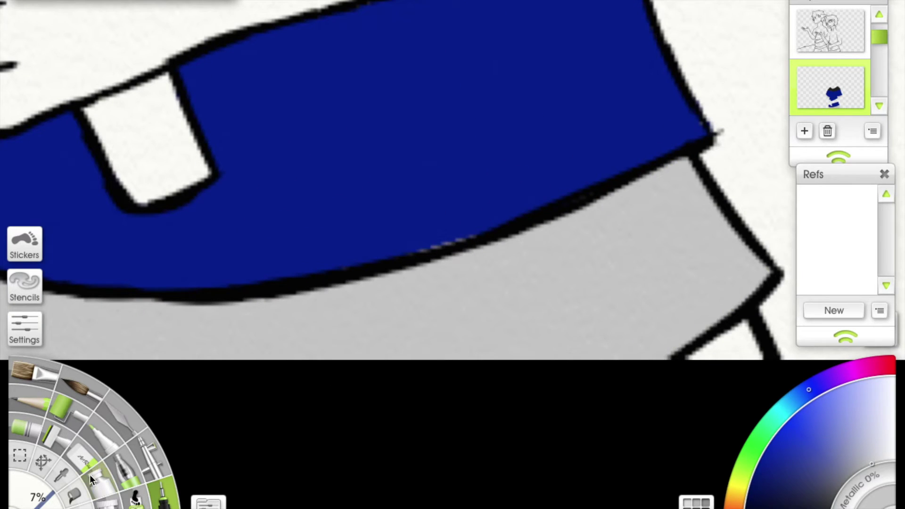
Step: Pick a dark blue and flood-fill the small visible area of the second character's trousers beneath the undershirt's hem
{"action": "key", "text": "ctrl+0"}
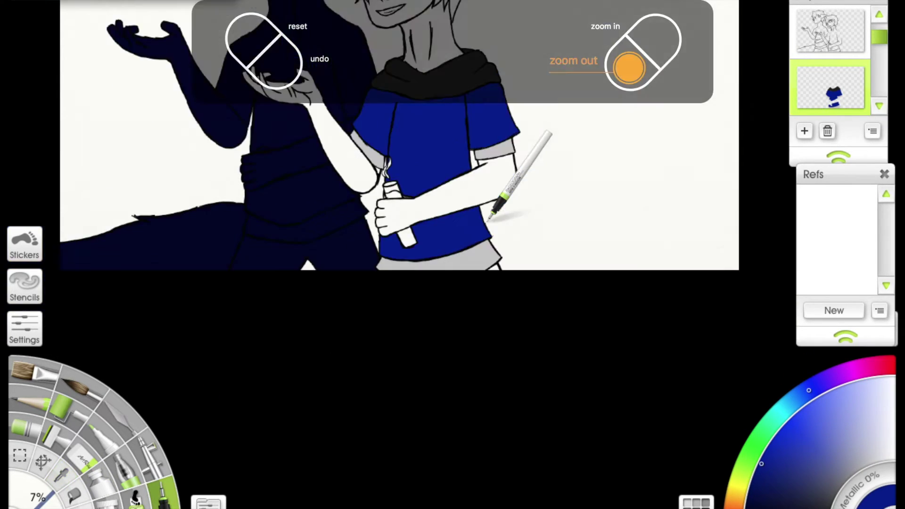
{"action": "left_click", "coordinate": [885, 172]}
{"action": "scroll", "coordinate": [508, 330], "scroll_direction": "down", "scroll_amount": 5}
{"action": "left_click", "coordinate": [26, 7]}
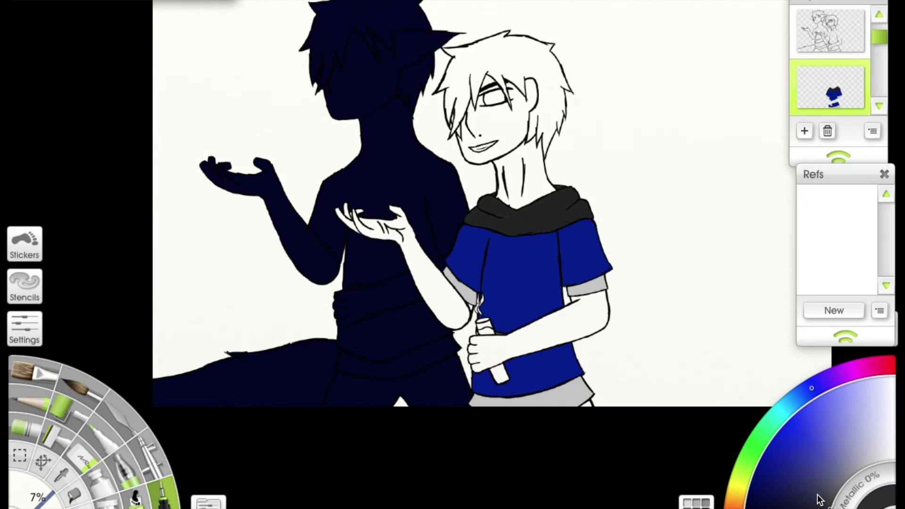
{"action": "scroll", "coordinate": [530, 344], "scroll_direction": "up", "scroll_amount": 5}
{"action": "left_click", "coordinate": [806, 393]}
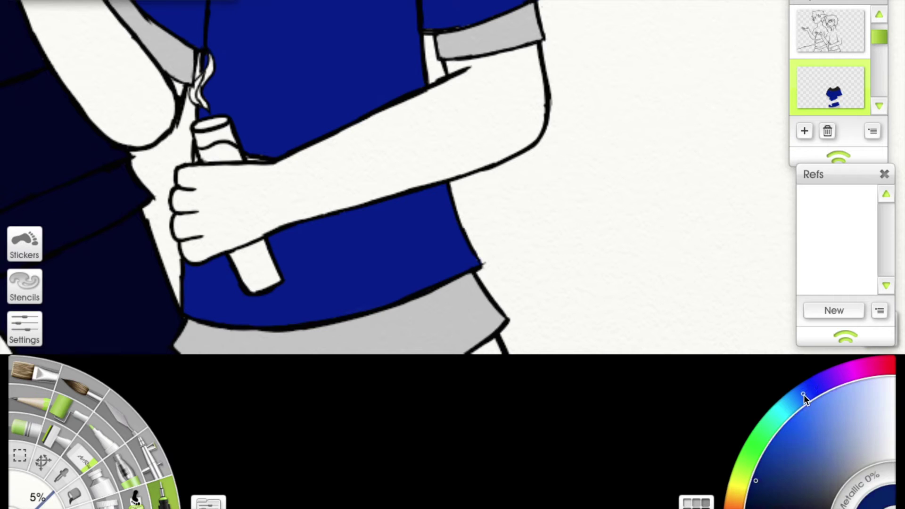
{"action": "key", "text": "f"}
{"action": "left_click", "coordinate": [465, 348]}
{"action": "left_click", "coordinate": [764, 487]}
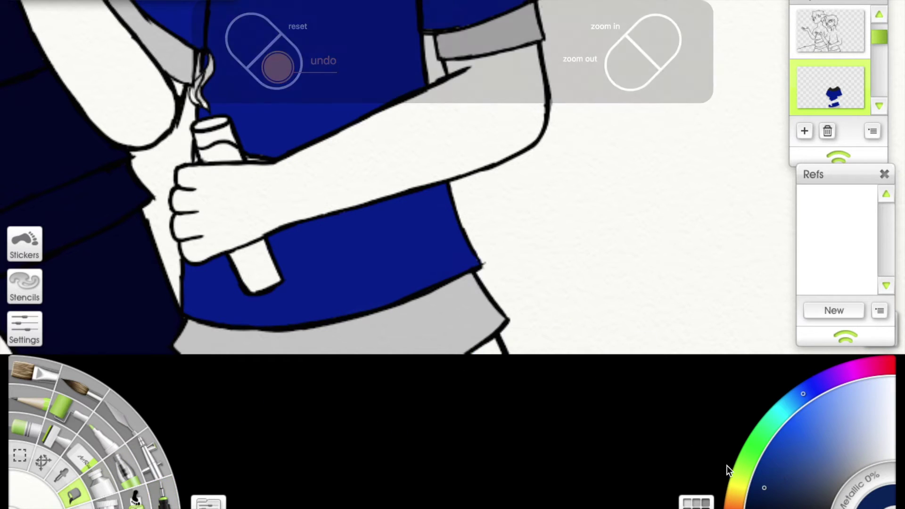
{"action": "scroll", "coordinate": [466, 353], "scroll_direction": "down", "scroll_amount": 5}
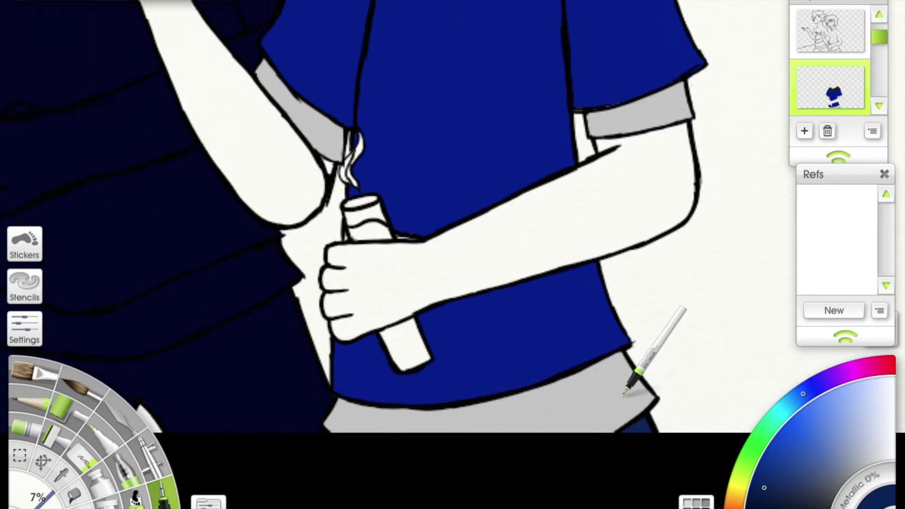
Step: In the browser, filter the reference images by "starlight wonderland" and "eironeinron", and run a new image search for "Ein aphmmau"
{"action": "scroll", "coordinate": [519, 245], "scroll_direction": "up", "scroll_amount": 5}
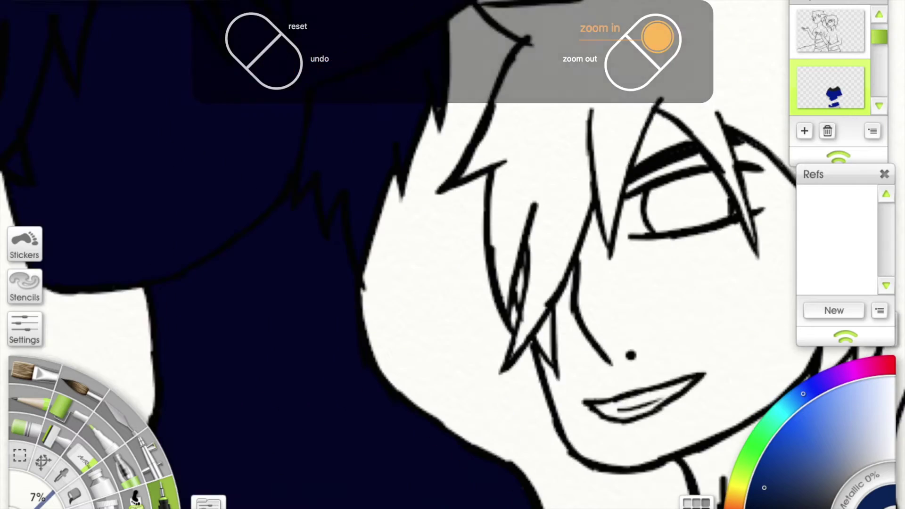
{"action": "left_click", "coordinate": [887, 187]}
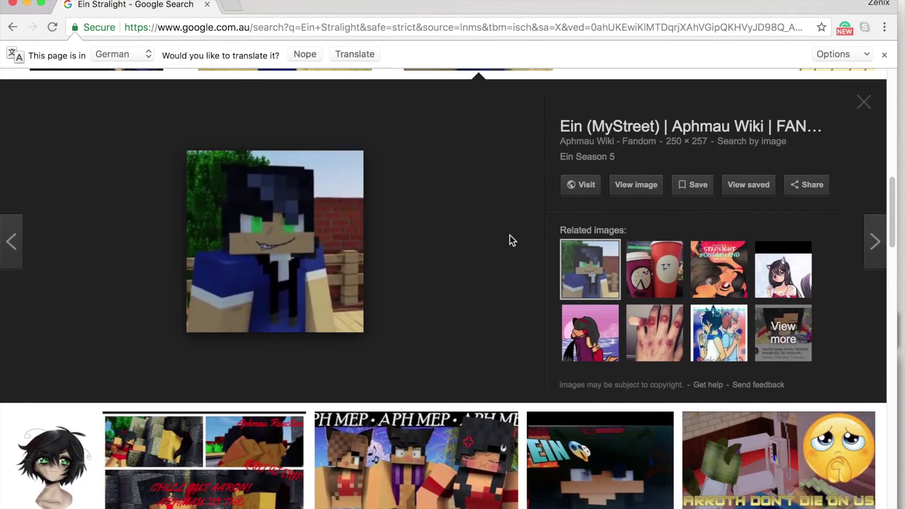
{"action": "scroll", "coordinate": [510, 235], "scroll_direction": "up", "scroll_amount": 10}
{"action": "left_click", "coordinate": [324, 102]}
{"action": "scroll", "coordinate": [311, 188], "scroll_direction": "down", "scroll_amount": 2}
{"action": "scroll", "coordinate": [303, 255], "scroll_direction": "up", "scroll_amount": 2}
{"action": "left_click", "coordinate": [246, 162]}
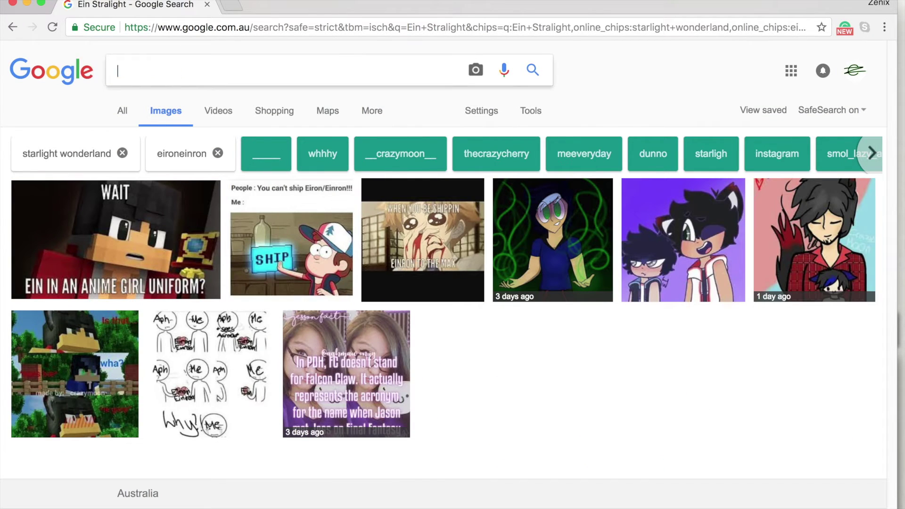
{"action": "type", "text": "Ein aphmmau"}
{"action": "key", "text": "Return"}
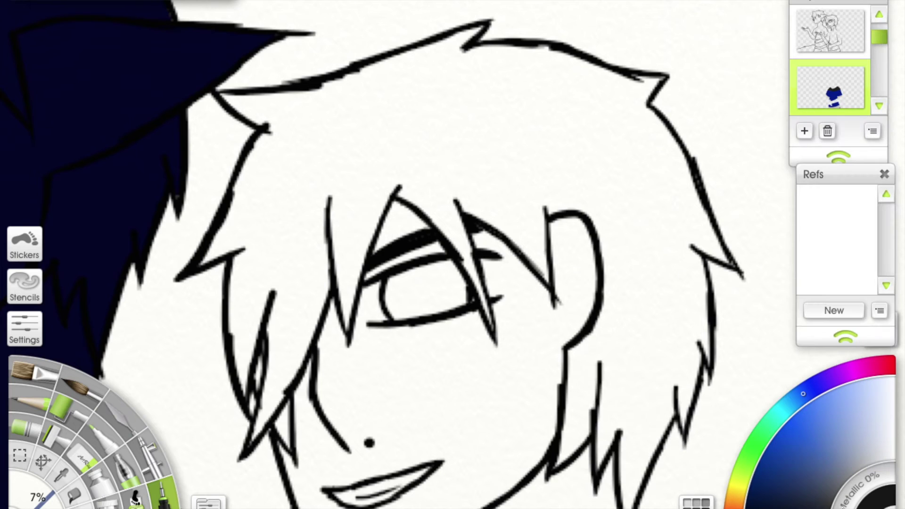
Step: Back in ArtRage, flood-fill the second character's hair with near-black and paint over the pale gaps along the fringe strands
{"action": "left_click", "coordinate": [302, 188]}
{"action": "left_click", "coordinate": [781, 414]}
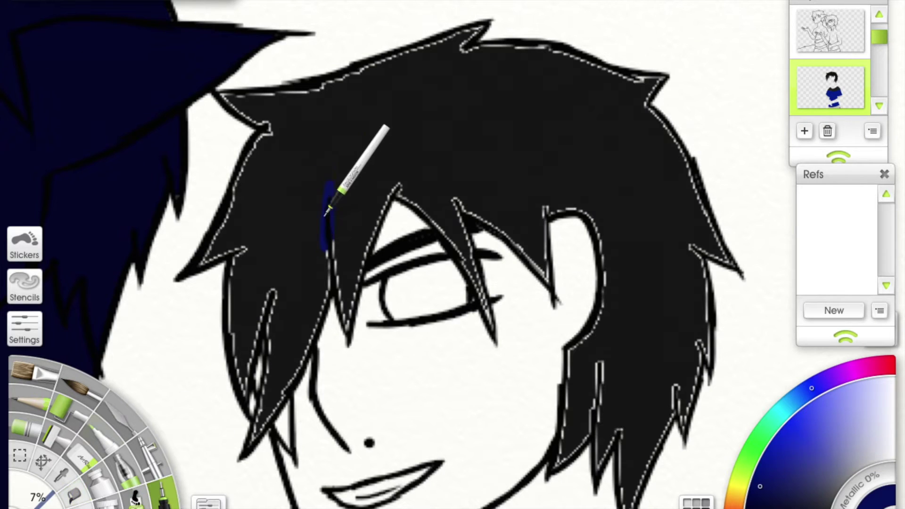
{"action": "mouse_move", "coordinate": [332, 200]}
{"action": "left_mouse_down"}
{"action": "mouse_move", "coordinate": [338, 280]}
{"action": "mouse_move", "coordinate": [361, 276]}
{"action": "mouse_move", "coordinate": [391, 195]}
{"action": "left_mouse_up"}
{"action": "mouse_move", "coordinate": [451, 178]}
{"action": "left_mouse_down"}
{"action": "mouse_move", "coordinate": [490, 307]}
{"action": "mouse_move", "coordinate": [431, 323]}
{"action": "mouse_move", "coordinate": [357, 323]}
{"action": "left_mouse_up"}
{"action": "mouse_move", "coordinate": [463, 270]}
{"action": "left_mouse_down"}
{"action": "mouse_move", "coordinate": [471, 253]}
{"action": "mouse_move", "coordinate": [468, 198]}
{"action": "left_mouse_up"}
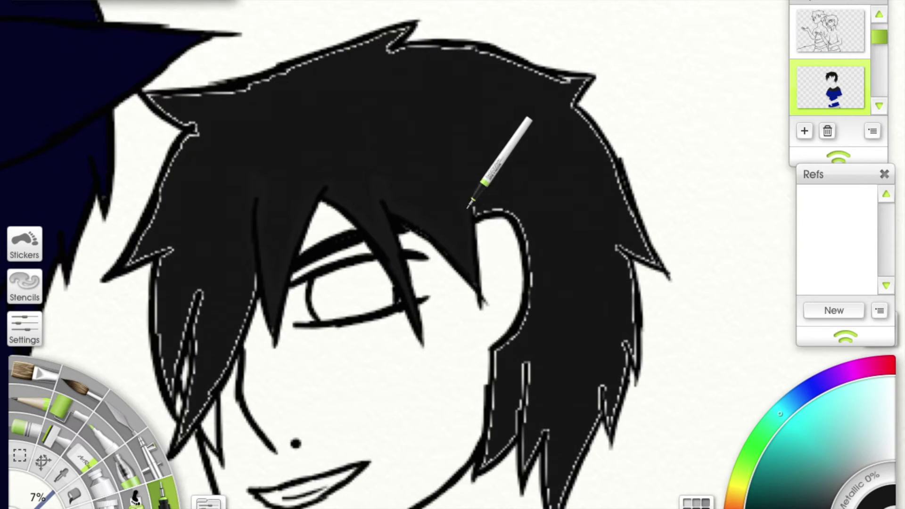
Step: Paint near-black over the gaps around the hair tips behind the ear and along the long side locks beside the face
{"action": "left_click_drag", "start_coordinate": [496, 375], "coordinate": [488, 266]}
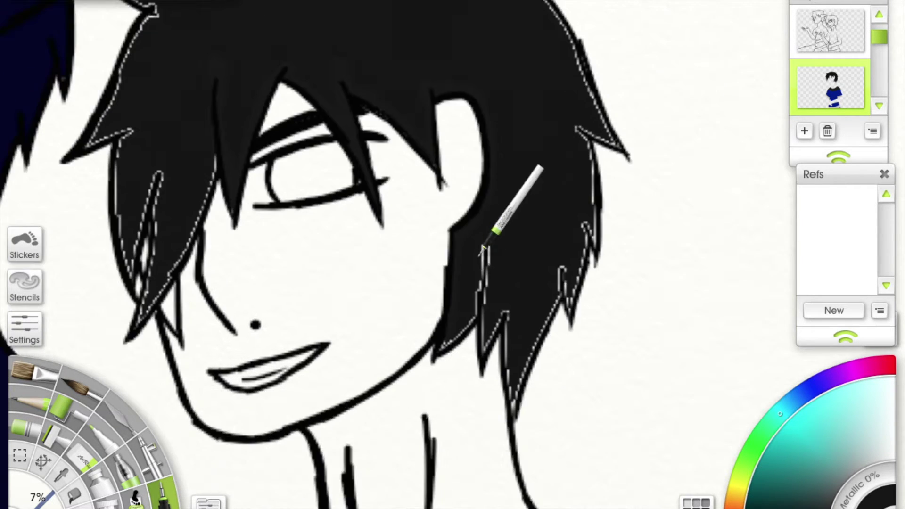
{"action": "mouse_move", "coordinate": [501, 318]}
{"action": "left_mouse_down"}
{"action": "mouse_move", "coordinate": [518, 410]}
{"action": "mouse_move", "coordinate": [555, 296]}
{"action": "left_mouse_up"}
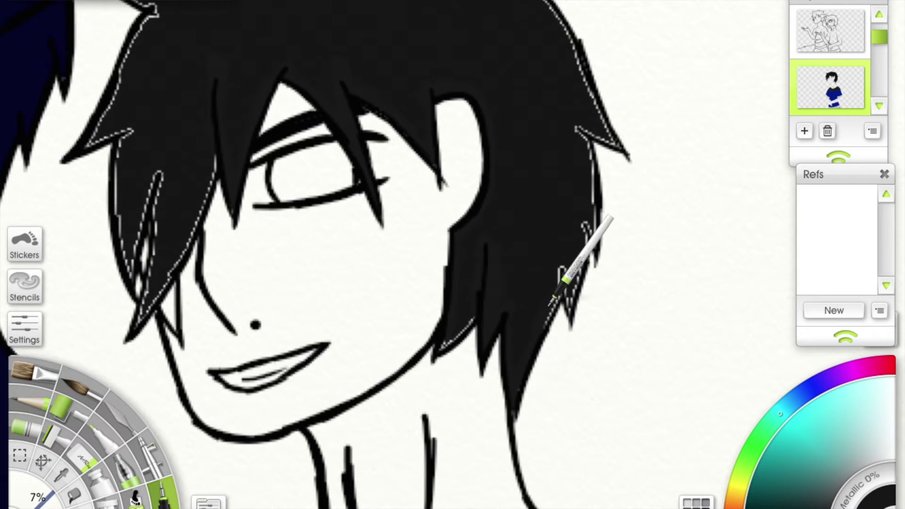
{"action": "key", "text": "ctrl+z"}
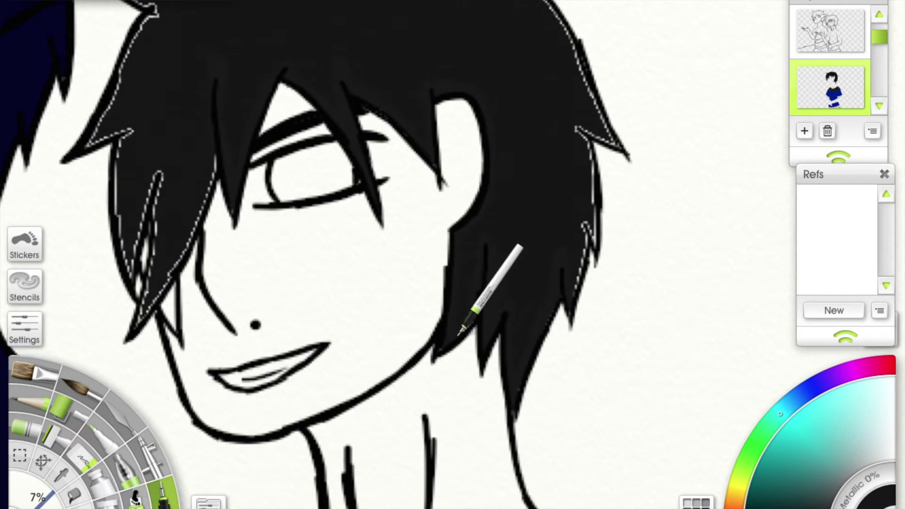
{"action": "left_click_drag", "start_coordinate": [428, 299], "coordinate": [333, 34]}
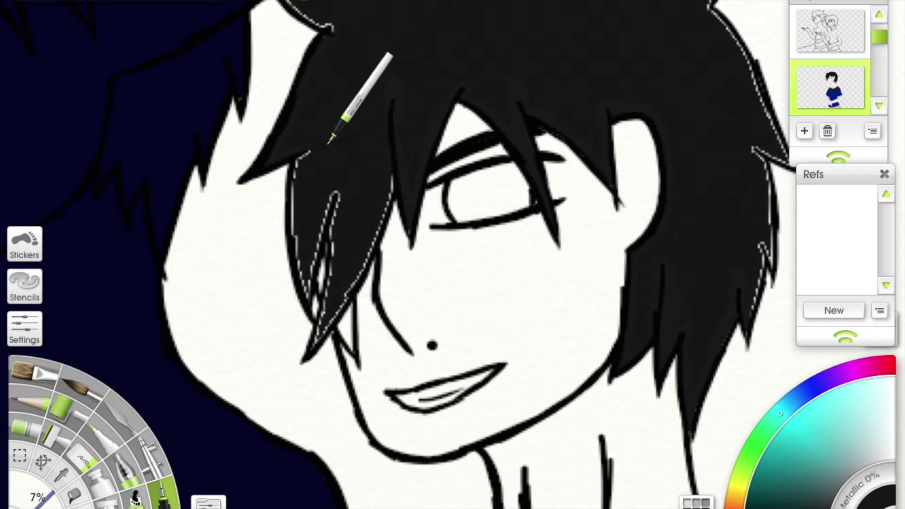
{"action": "mouse_move", "coordinate": [296, 231]}
{"action": "left_mouse_down"}
{"action": "mouse_move", "coordinate": [356, 210]}
{"action": "mouse_move", "coordinate": [371, 241]}
{"action": "left_mouse_up"}
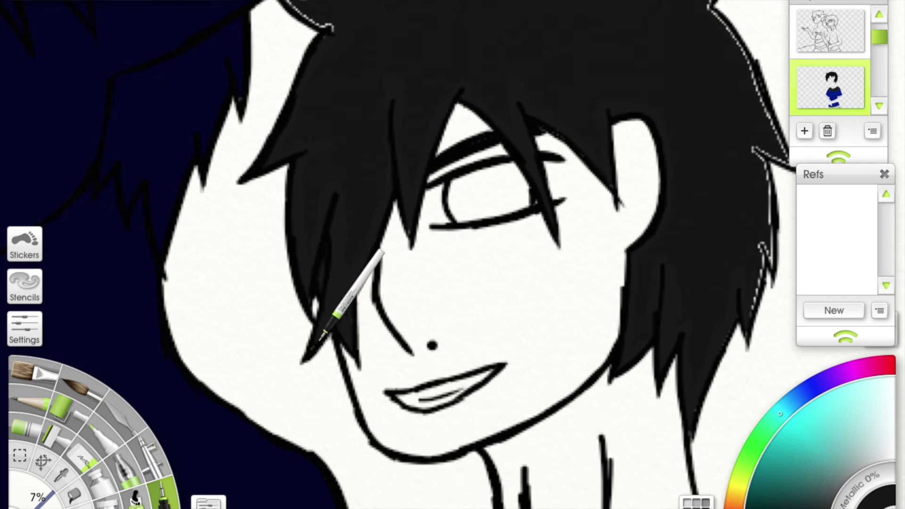
Step: Paint near-black over the pale gaps along the upper outline of the second character's hair
{"action": "scroll", "coordinate": [331, 171], "scroll_direction": "up", "scroll_amount": 5}
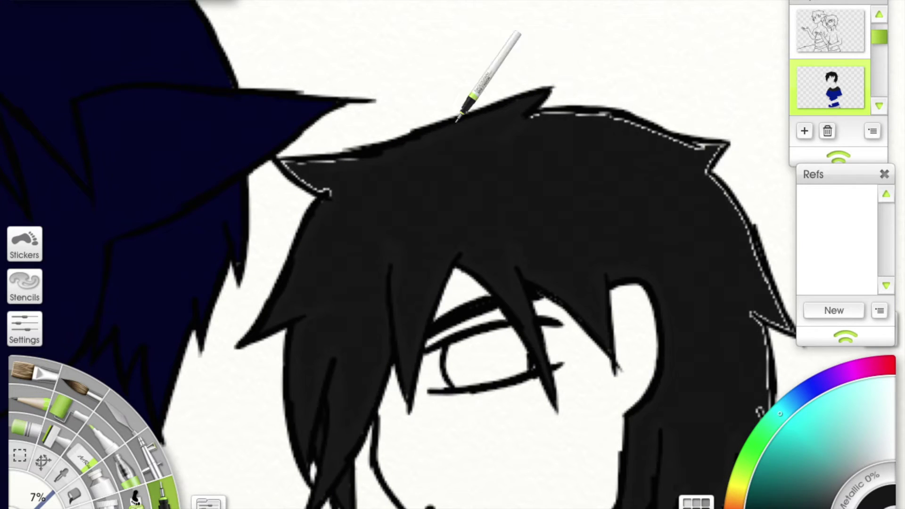
{"action": "scroll", "coordinate": [391, 124], "scroll_direction": "right", "scroll_amount": 5}
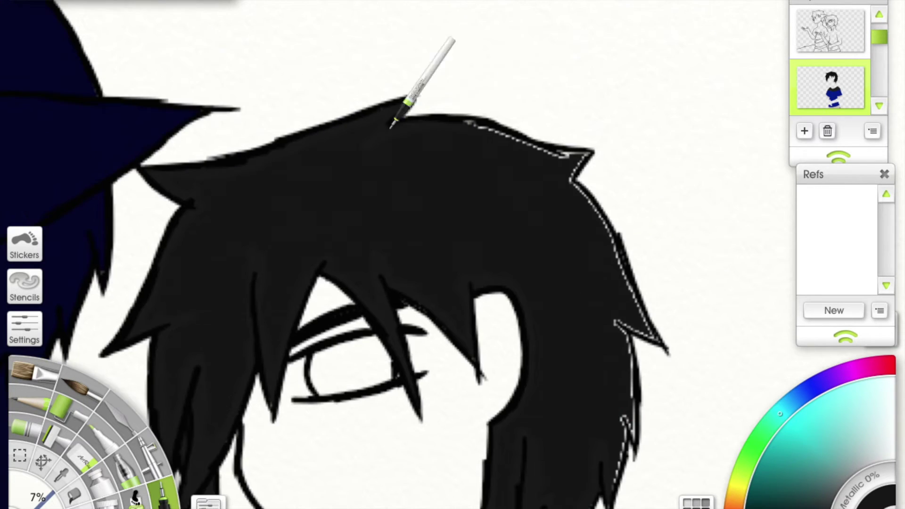
{"action": "scroll", "coordinate": [560, 166], "scroll_direction": "right", "scroll_amount": 5}
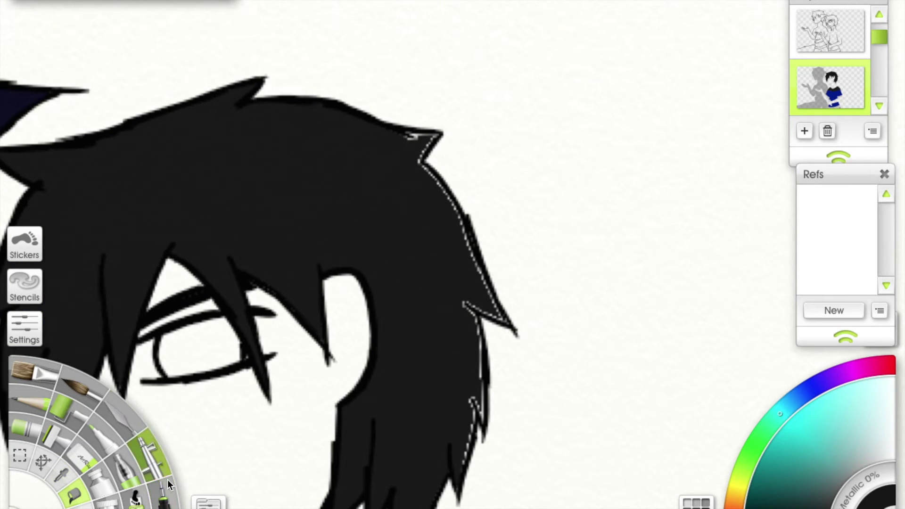
Step: Temporarily hide the dark blue silhouette layer to examine the first character's grey fill, and show the layer again
{"action": "scroll", "coordinate": [804, 73], "scroll_direction": "down", "scroll_amount": 3}
{"action": "scroll", "coordinate": [804, 73], "scroll_direction": "left", "scroll_amount": 8}
{"action": "scroll", "coordinate": [804, 73], "scroll_direction": "up", "scroll_amount": 3}
{"action": "scroll", "coordinate": [804, 74], "scroll_direction": "right", "scroll_amount": 5}
{"action": "scroll", "coordinate": [804, 73], "scroll_direction": "down", "scroll_amount": 2}
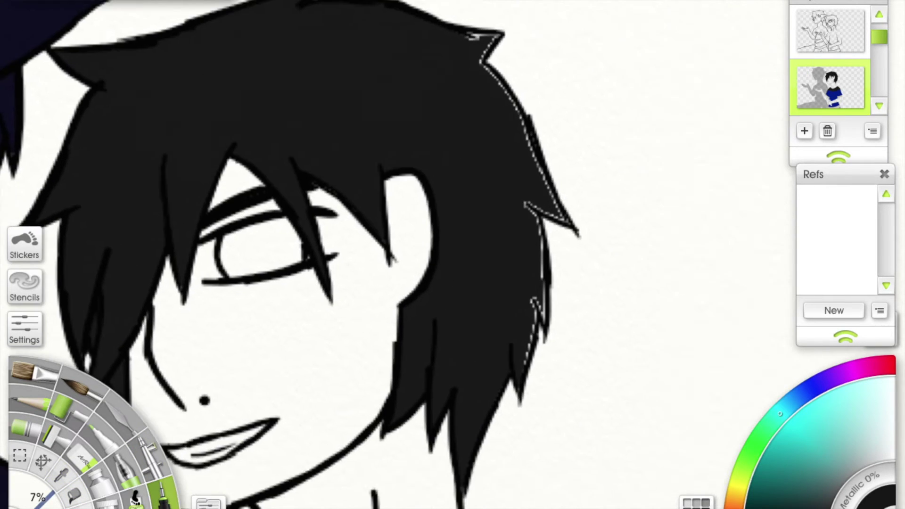
{"action": "scroll", "coordinate": [804, 73], "scroll_direction": "down", "scroll_amount": 3}
{"action": "scroll", "coordinate": [804, 73], "scroll_direction": "up", "scroll_amount": 3}
{"action": "scroll", "coordinate": [868, 26], "scroll_direction": "down", "scroll_amount": 2}
{"action": "scroll", "coordinate": [693, 127], "scroll_direction": "down", "scroll_amount": 5}
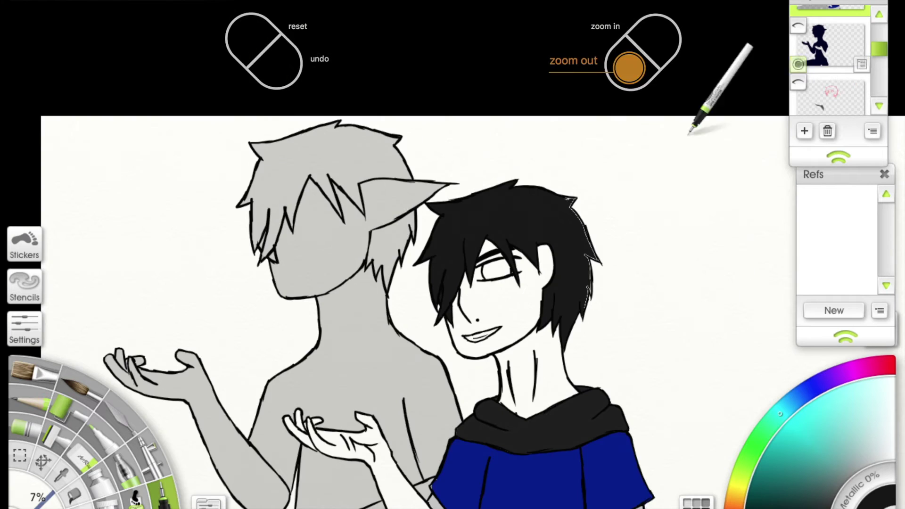
{"action": "scroll", "coordinate": [660, 117], "scroll_direction": "down", "scroll_amount": 3}
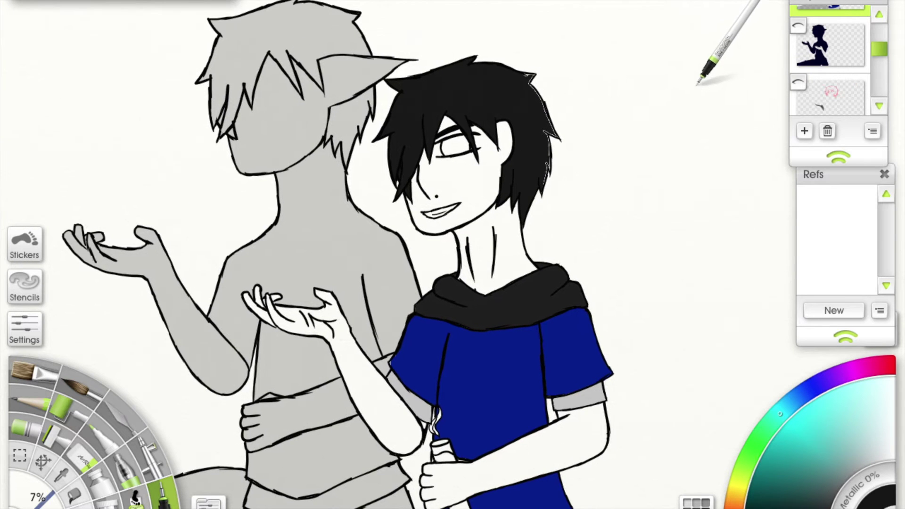
{"action": "scroll", "coordinate": [879, 43], "scroll_direction": "up", "scroll_amount": 1}
{"action": "left_click", "coordinate": [792, 83]}
{"action": "left_click", "coordinate": [796, 78]}
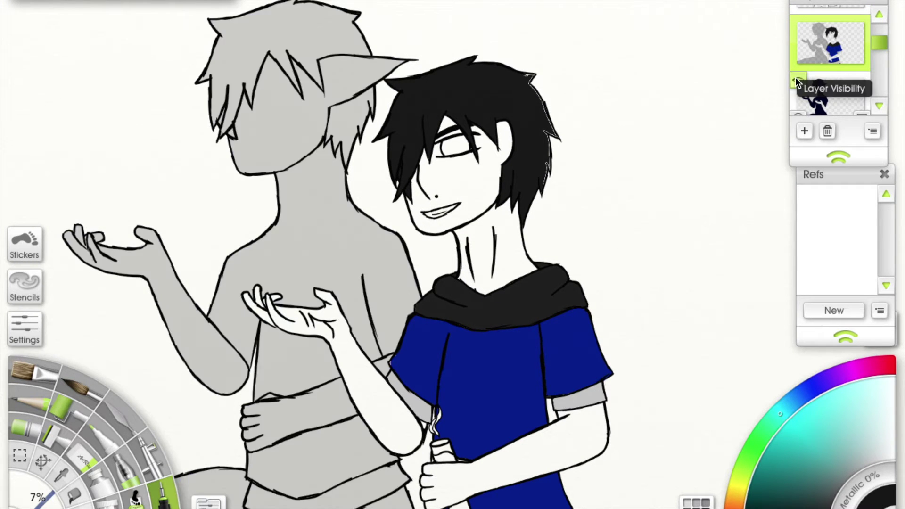
{"action": "left_click", "coordinate": [796, 78]}
Step: Paint near-black over the remaining gaps along the back edge of the second character's hair
{"action": "scroll", "coordinate": [814, 42], "scroll_direction": "up", "scroll_amount": 3}
{"action": "left_click_drag", "start_coordinate": [550, 114], "coordinate": [582, 304]}
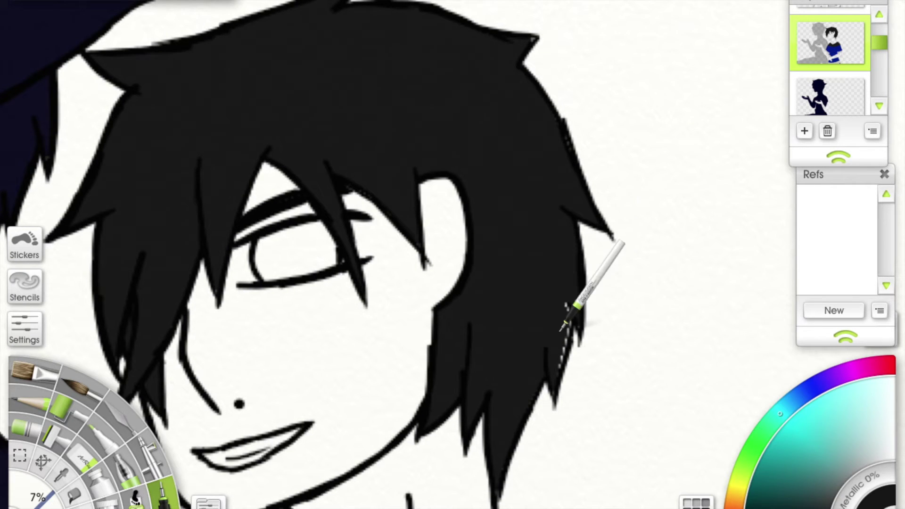
{"action": "scroll", "coordinate": [561, 294], "scroll_direction": "down", "scroll_amount": 2}
{"action": "left_click_drag", "start_coordinate": [578, 189], "coordinate": [554, 324]}
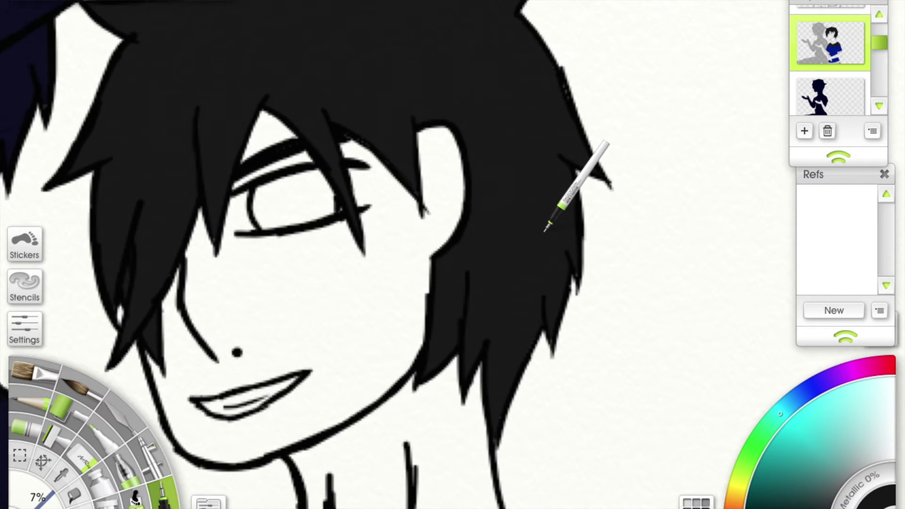
{"action": "scroll", "coordinate": [545, 231], "scroll_direction": "down", "scroll_amount": 3}
Step: Choose a dark grey slightly lighter than the hair and outline a zigzag boundary across the front of the fringe
{"action": "scroll", "coordinate": [697, 101], "scroll_direction": "up", "scroll_amount": 5}
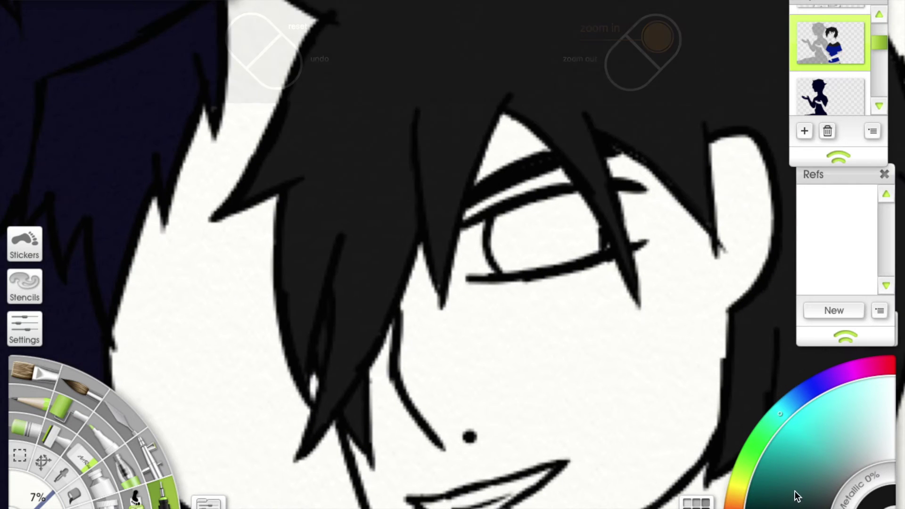
{"action": "left_click_drag", "start_coordinate": [796, 404], "coordinate": [801, 400]}
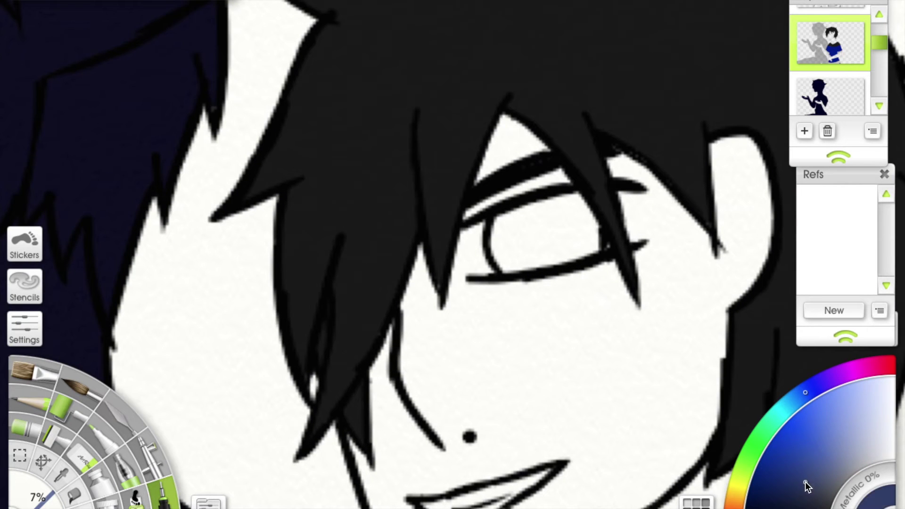
{"action": "left_click", "coordinate": [794, 488]}
{"action": "scroll", "coordinate": [374, 191], "scroll_direction": "down", "scroll_amount": 1}
{"action": "left_click_drag", "start_coordinate": [372, 191], "coordinate": [347, 271]}
{"action": "key", "text": "ctrl+z"}
{"action": "scroll", "coordinate": [359, 212], "scroll_direction": "up", "scroll_amount": 1}
{"action": "mouse_move", "coordinate": [365, 235]}
{"action": "left_mouse_down"}
{"action": "mouse_move", "coordinate": [335, 294]}
{"action": "mouse_move", "coordinate": [398, 119]}
{"action": "mouse_move", "coordinate": [400, 222]}
{"action": "mouse_move", "coordinate": [460, 177]}
{"action": "left_mouse_up"}
{"action": "key", "text": "ctrl+z"}
{"action": "scroll", "coordinate": [369, 165], "scroll_direction": "down", "scroll_amount": 1}
{"action": "scroll", "coordinate": [328, 219], "scroll_direction": "up", "scroll_amount": 1}
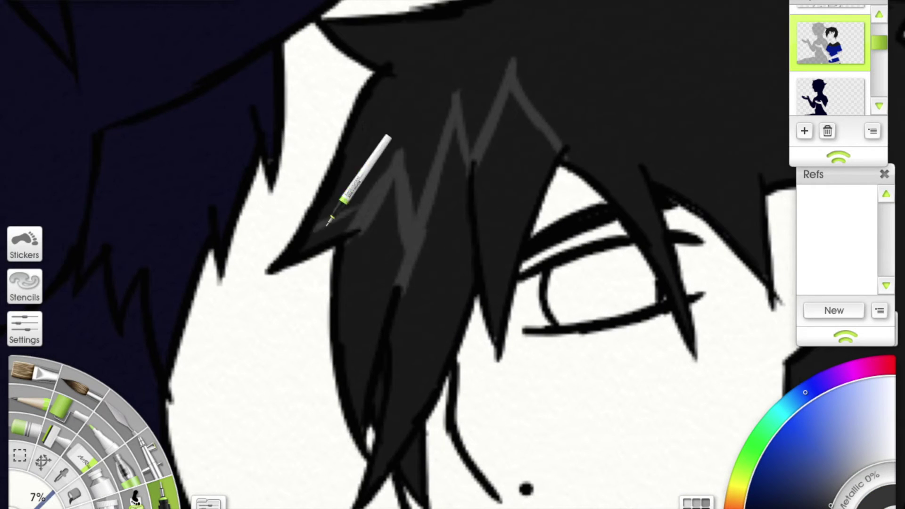
Step: Fill the fringe locks below the zigzag boundary with the dark grey down to their tips
{"action": "mouse_move", "coordinate": [327, 235]}
{"action": "left_mouse_down"}
{"action": "mouse_move", "coordinate": [370, 396]}
{"action": "mouse_move", "coordinate": [380, 303]}
{"action": "mouse_move", "coordinate": [399, 272]}
{"action": "mouse_move", "coordinate": [403, 324]}
{"action": "left_mouse_up"}
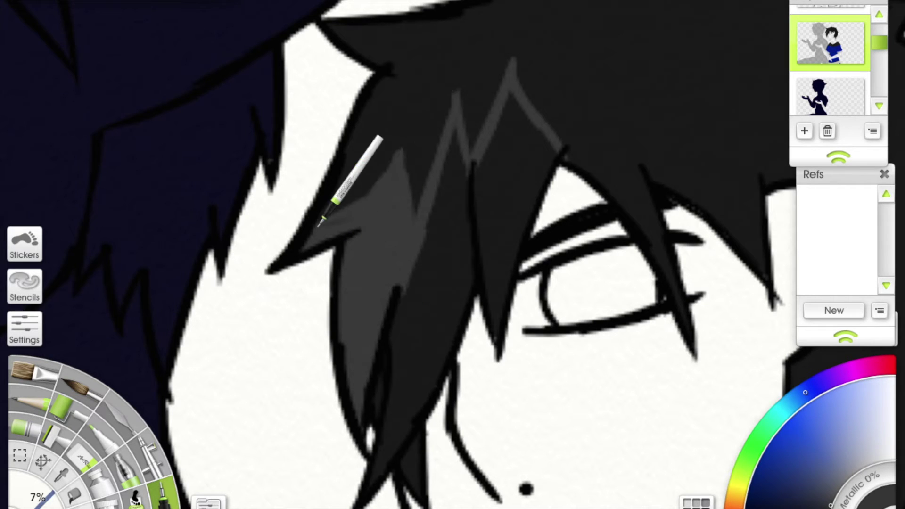
{"action": "scroll", "coordinate": [429, 236], "scroll_direction": "down", "scroll_amount": 1}
{"action": "scroll", "coordinate": [370, 283], "scroll_direction": "up", "scroll_amount": 1}
{"action": "mouse_move", "coordinate": [351, 423]}
{"action": "left_mouse_down"}
{"action": "mouse_move", "coordinate": [384, 327]}
{"action": "mouse_move", "coordinate": [398, 360]}
{"action": "mouse_move", "coordinate": [420, 287]}
{"action": "mouse_move", "coordinate": [410, 174]}
{"action": "mouse_move", "coordinate": [417, 130]}
{"action": "mouse_move", "coordinate": [473, 161]}
{"action": "mouse_move", "coordinate": [488, 61]}
{"action": "mouse_move", "coordinate": [491, 85]}
{"action": "mouse_move", "coordinate": [486, 51]}
{"action": "mouse_move", "coordinate": [503, 137]}
{"action": "mouse_move", "coordinate": [466, 258]}
{"action": "left_mouse_up"}
{"action": "scroll", "coordinate": [459, 177], "scroll_direction": "down", "scroll_amount": 4}
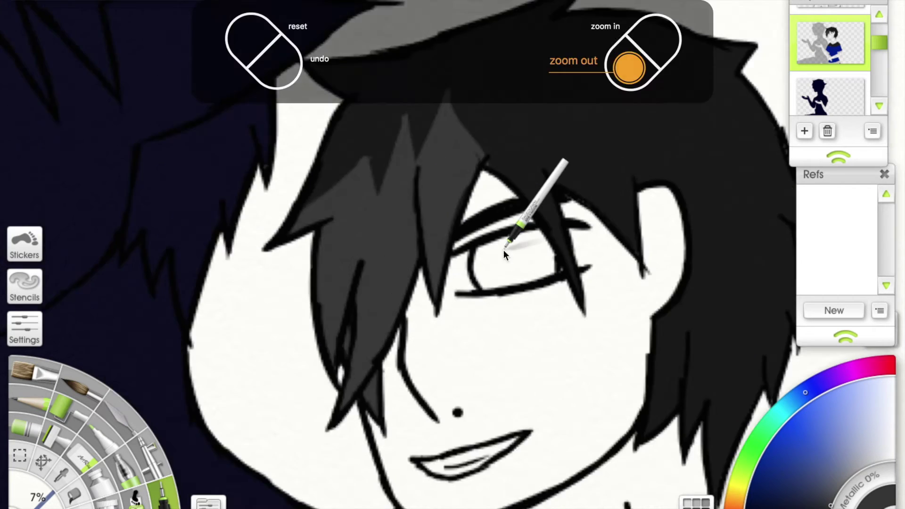
Step: Extend the grey fringe section along the strand above the eyebrow and smooth its edges with a smaller 4% brush
{"action": "scroll", "coordinate": [495, 217], "scroll_direction": "up", "scroll_amount": 6}
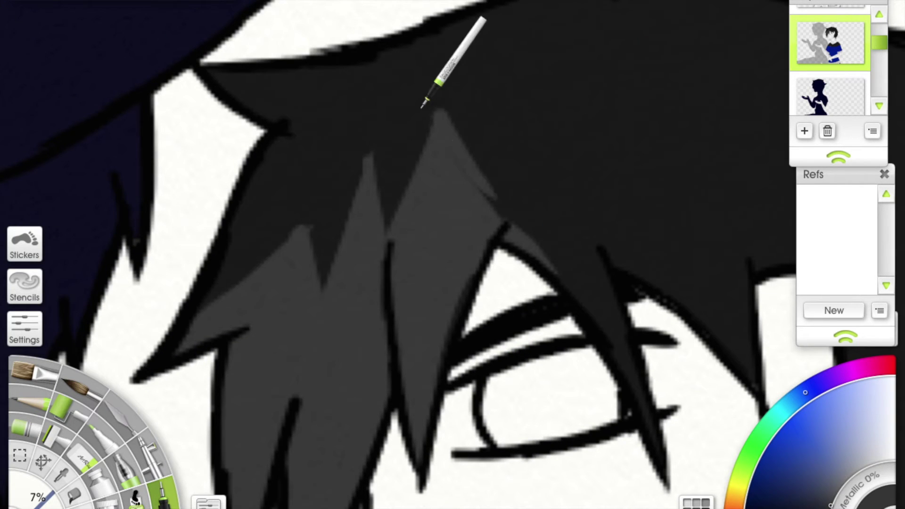
{"action": "scroll", "coordinate": [283, 213], "scroll_direction": "down", "scroll_amount": 1}
{"action": "scroll", "coordinate": [427, 162], "scroll_direction": "up", "scroll_amount": 2}
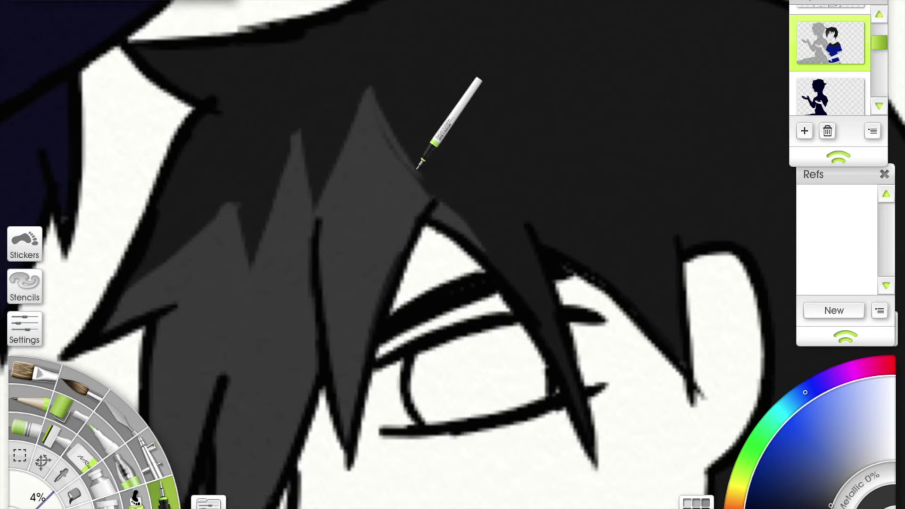
{"action": "scroll", "coordinate": [511, 277], "scroll_direction": "up", "scroll_amount": 2}
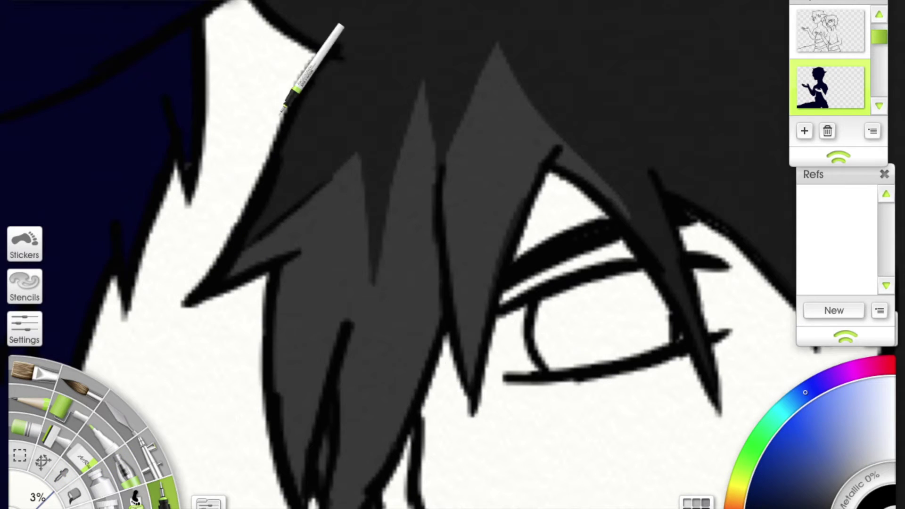
Step: Outline the zigzag boundary of the grey fringe section in black on the line art layer with a 3% brush
{"action": "left_click", "coordinate": [819, 48]}
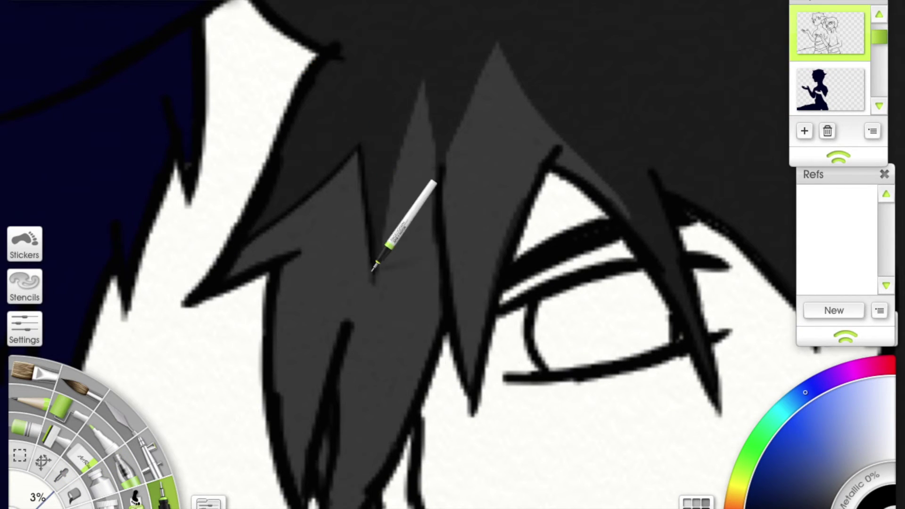
{"action": "scroll", "coordinate": [367, 236], "scroll_direction": "up", "scroll_amount": 2}
{"action": "scroll", "coordinate": [368, 236], "scroll_direction": "right", "scroll_amount": 2}
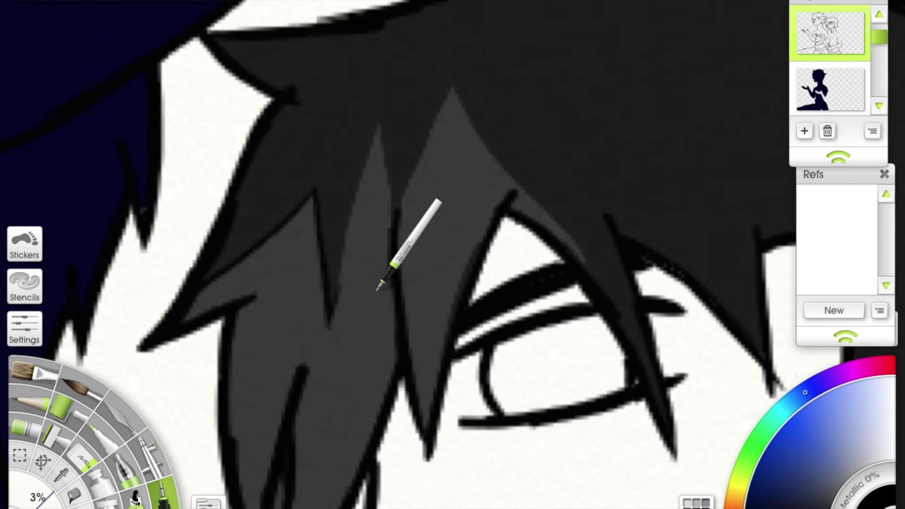
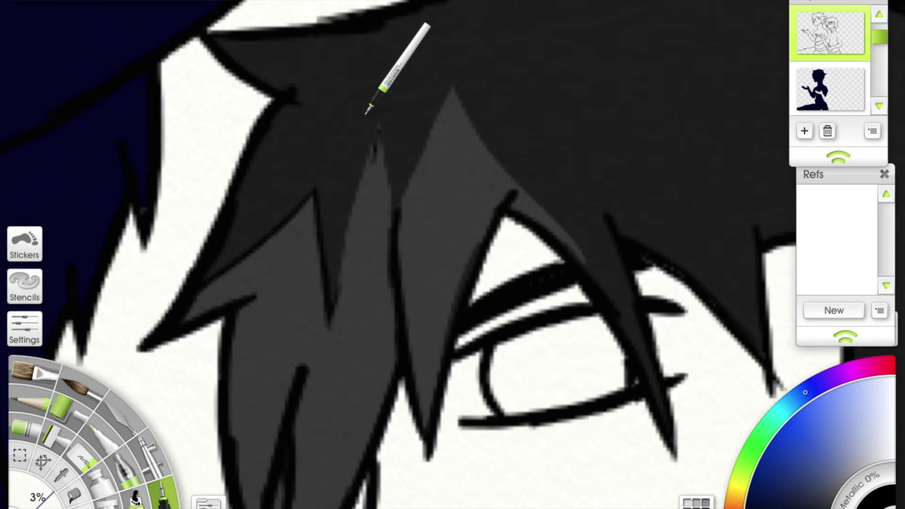
{"action": "scroll", "coordinate": [371, 111], "scroll_direction": "up", "scroll_amount": 3}
{"action": "scroll", "coordinate": [506, 125], "scroll_direction": "up", "scroll_amount": 2}
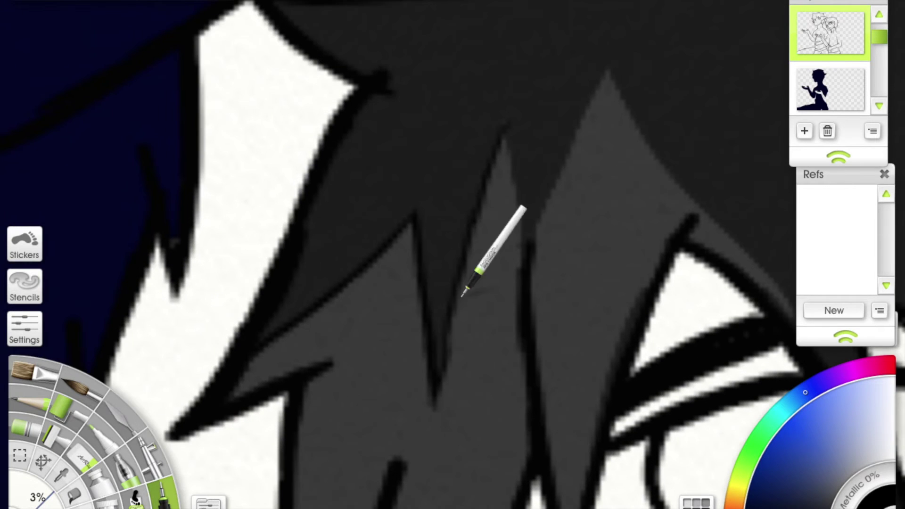
{"action": "scroll", "coordinate": [471, 246], "scroll_direction": "down", "scroll_amount": 2}
{"action": "scroll", "coordinate": [495, 118], "scroll_direction": "down", "scroll_amount": 2}
Step: Paint the second character's teeth and the visible whites of the eye in white
{"action": "scroll", "coordinate": [444, 222], "scroll_direction": "up", "scroll_amount": 2}
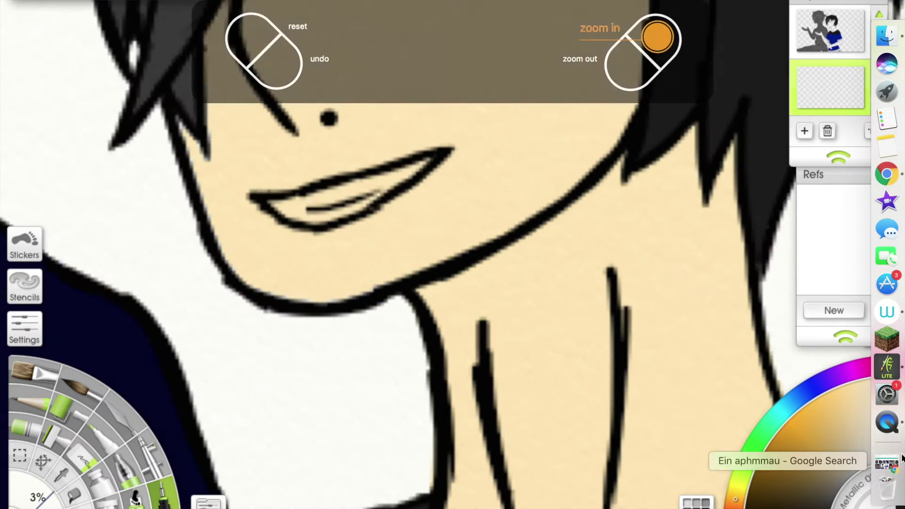
{"action": "scroll", "coordinate": [537, 219], "scroll_direction": "up", "scroll_amount": 2}
{"action": "left_click_drag", "start_coordinate": [536, 219], "coordinate": [549, 212]}
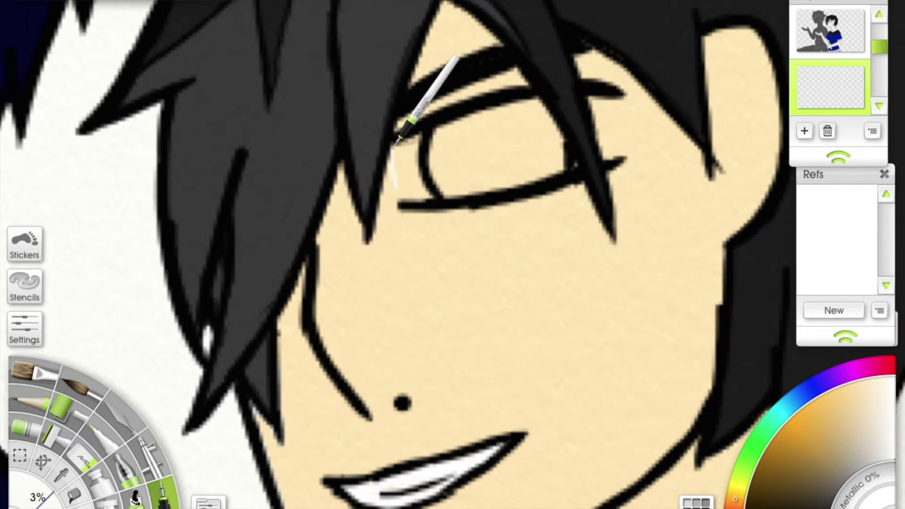
{"action": "left_click_drag", "start_coordinate": [396, 160], "coordinate": [421, 170]}
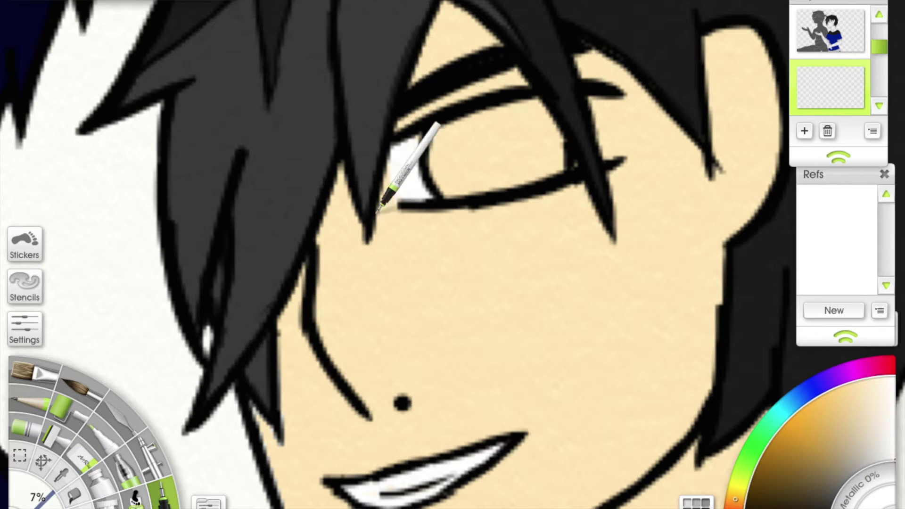
{"action": "mouse_move", "coordinate": [613, 120]}
{"action": "left_mouse_down"}
{"action": "mouse_move", "coordinate": [623, 98]}
{"action": "mouse_move", "coordinate": [613, 145]}
{"action": "mouse_move", "coordinate": [588, 97]}
{"action": "mouse_move", "coordinate": [611, 137]}
{"action": "left_mouse_up"}
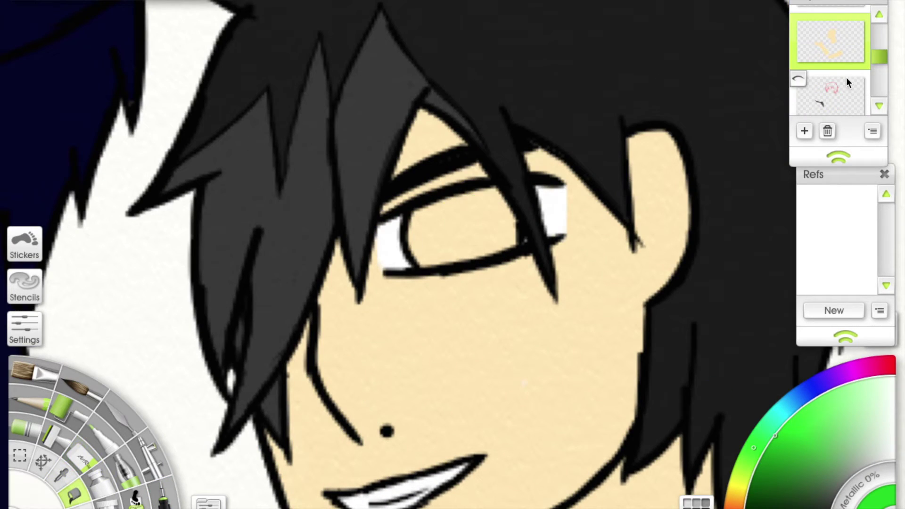
Step: Fill the second character's iris with bright green and shade its inner part with a slightly darker green
{"action": "left_click", "coordinate": [847, 82]}
{"action": "left_click", "coordinate": [469, 207]}
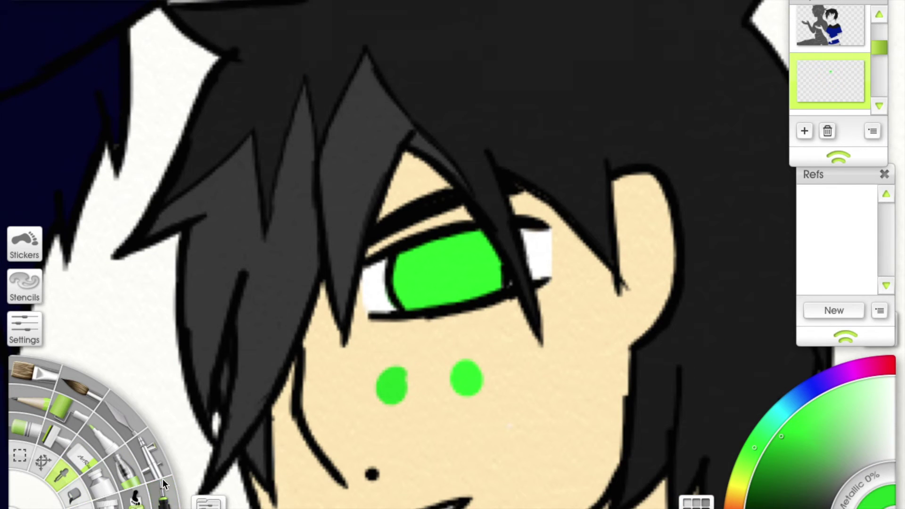
{"action": "mouse_move", "coordinate": [504, 265]}
{"action": "left_mouse_down"}
{"action": "mouse_move", "coordinate": [473, 228]}
{"action": "mouse_move", "coordinate": [456, 265]}
{"action": "left_mouse_up"}
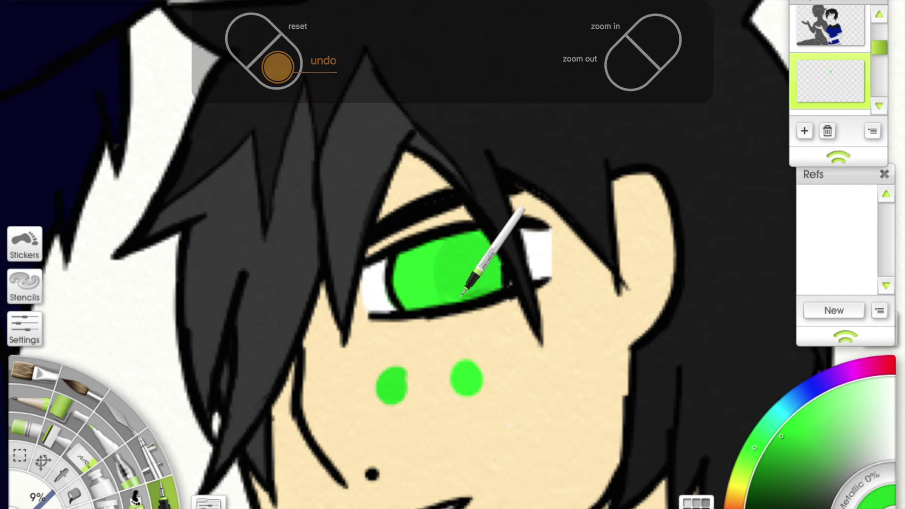
Step: Add small white highlights to the green iris with a 4% brush
{"action": "scroll", "coordinate": [546, 172], "scroll_direction": "down", "scroll_amount": 2}
{"action": "scroll", "coordinate": [515, 192], "scroll_direction": "up", "scroll_amount": 2}
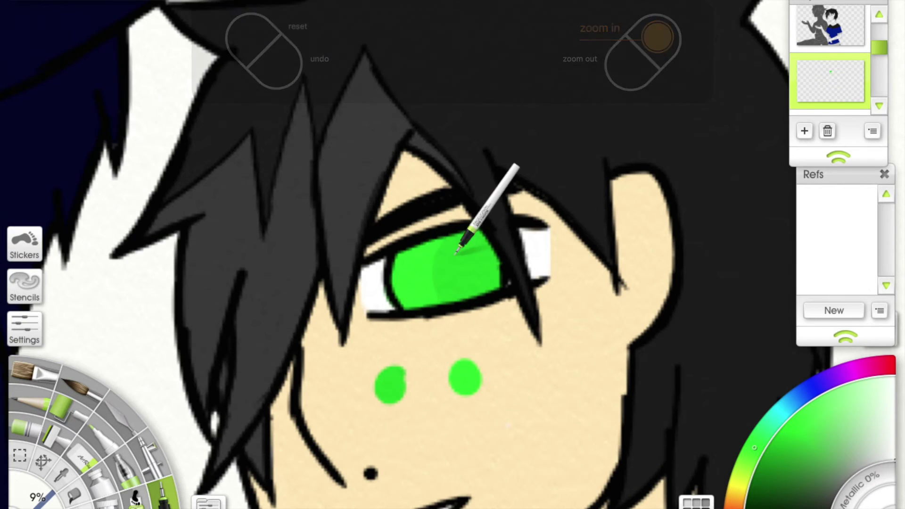
{"action": "left_click_drag", "start_coordinate": [61, 477], "coordinate": [66, 488]}
{"action": "left_click_drag", "start_coordinate": [430, 250], "coordinate": [452, 245]}
{"action": "scroll", "coordinate": [489, 273], "scroll_direction": "down", "scroll_amount": 3}
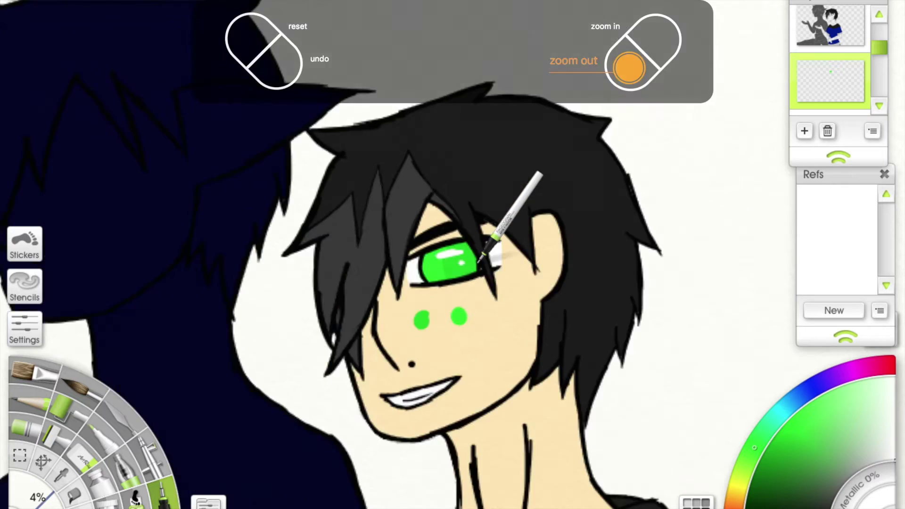
Step: Fill the liquid in the second character's bottle, above and below the hand, with the bright green of the eye
{"action": "scroll", "coordinate": [456, 298], "scroll_direction": "down", "scroll_amount": 3}
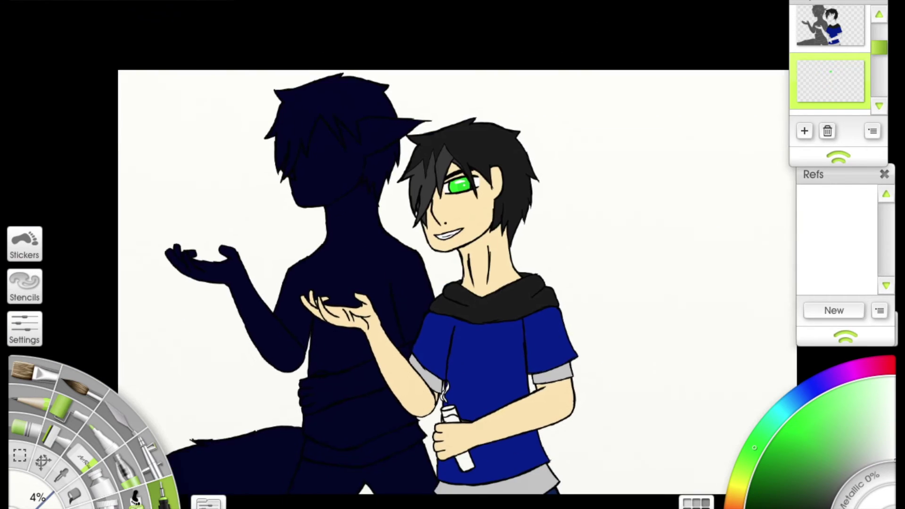
{"action": "scroll", "coordinate": [428, 322], "scroll_direction": "up", "scroll_amount": 5}
{"action": "scroll", "coordinate": [471, 264], "scroll_direction": "down", "scroll_amount": 4}
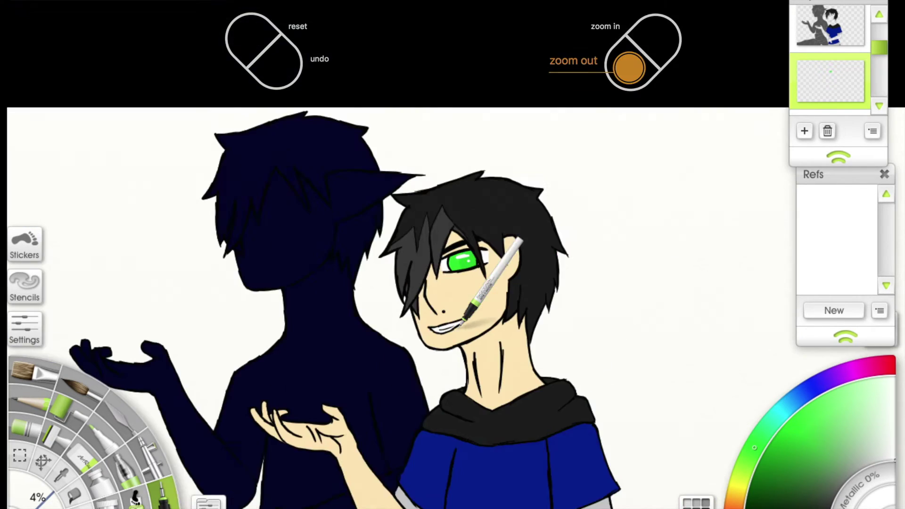
{"action": "scroll", "coordinate": [575, 198], "scroll_direction": "down", "scroll_amount": 5}
{"action": "key", "text": "f"}
{"action": "scroll", "coordinate": [600, 255], "scroll_direction": "down", "scroll_amount": 2}
{"action": "key", "text": "alt"}
{"action": "scroll", "coordinate": [471, 377], "scroll_direction": "up", "scroll_amount": 3}
{"action": "left_click", "coordinate": [481, 359]}
{"action": "key", "text": "n"}
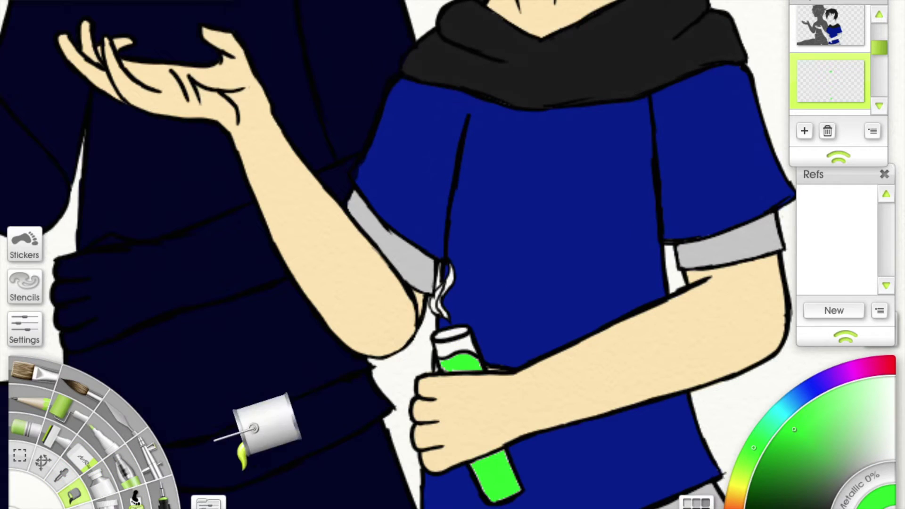
Step: Paint the wisp of vapour rising above the bottle bright green with a 4% brush
{"action": "scroll", "coordinate": [377, 386], "scroll_direction": "up", "scroll_amount": 4}
{"action": "left_click_drag", "start_coordinate": [435, 194], "coordinate": [440, 221]}
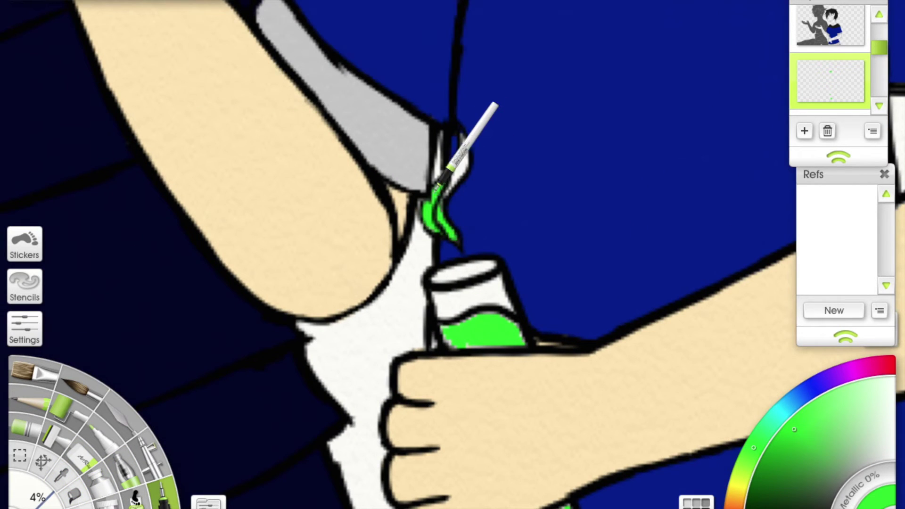
{"action": "scroll", "coordinate": [434, 222], "scroll_direction": "down", "scroll_amount": 2}
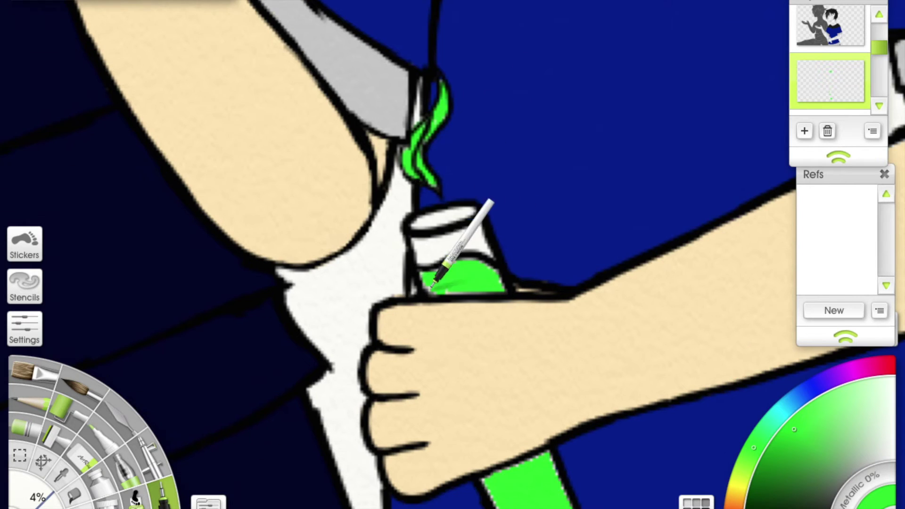
Step: Finish filling the test tube's liquid with bright green and shade its opening and empty glass section in grey
{"action": "scroll", "coordinate": [501, 268], "scroll_direction": "down", "scroll_amount": 3}
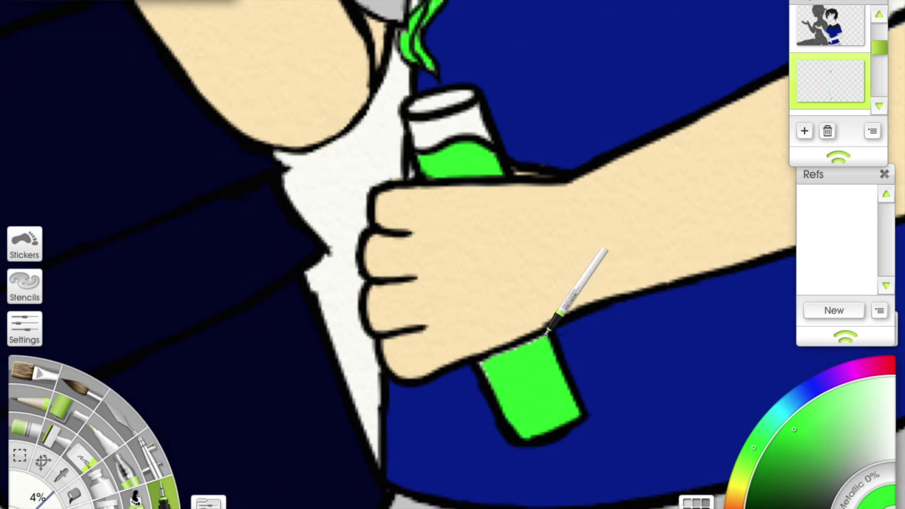
{"action": "scroll", "coordinate": [525, 364], "scroll_direction": "up", "scroll_amount": 5}
{"action": "scroll", "coordinate": [586, 353], "scroll_direction": "down", "scroll_amount": 2}
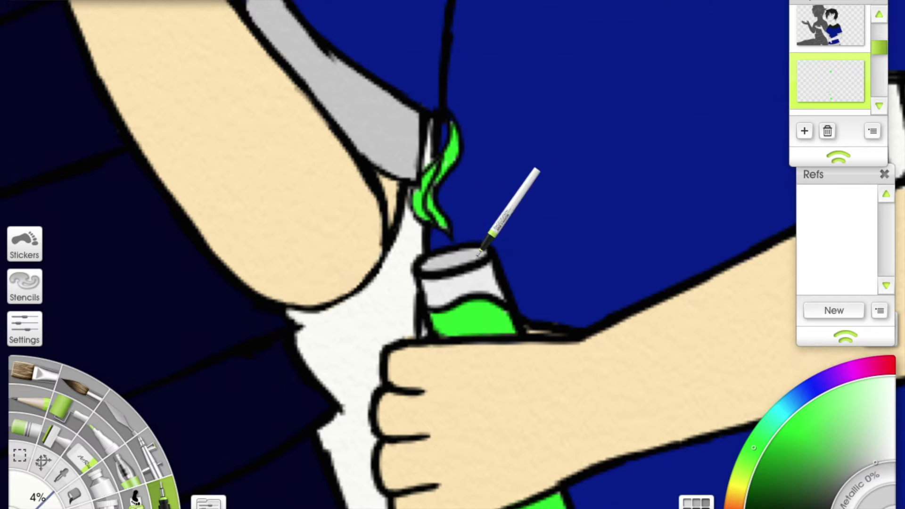
{"action": "scroll", "coordinate": [480, 253], "scroll_direction": "down", "scroll_amount": 2}
{"action": "scroll", "coordinate": [472, 248], "scroll_direction": "up", "scroll_amount": 1}
{"action": "scroll", "coordinate": [469, 246], "scroll_direction": "down", "scroll_amount": 3}
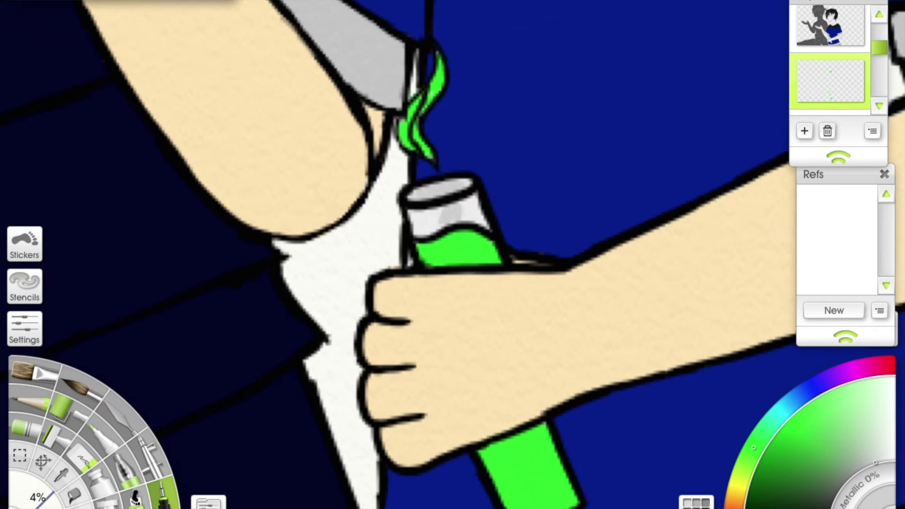
Step: Pick a slightly darker green and paint a reflection streak on the liquid above the hand
{"action": "scroll", "coordinate": [448, 214], "scroll_direction": "up", "scroll_amount": 5}
{"action": "left_click", "coordinate": [60, 474]}
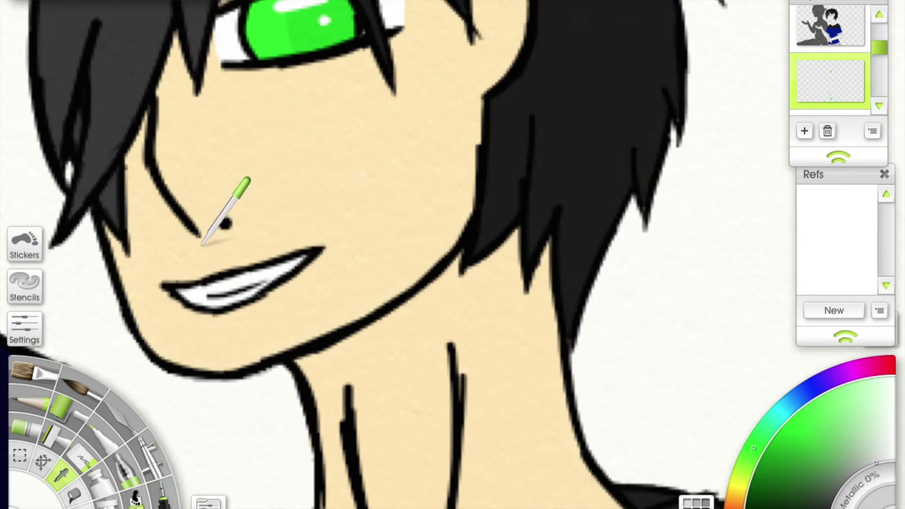
{"action": "left_click", "coordinate": [150, 498]}
{"action": "scroll", "coordinate": [454, 142], "scroll_direction": "down", "scroll_amount": 10}
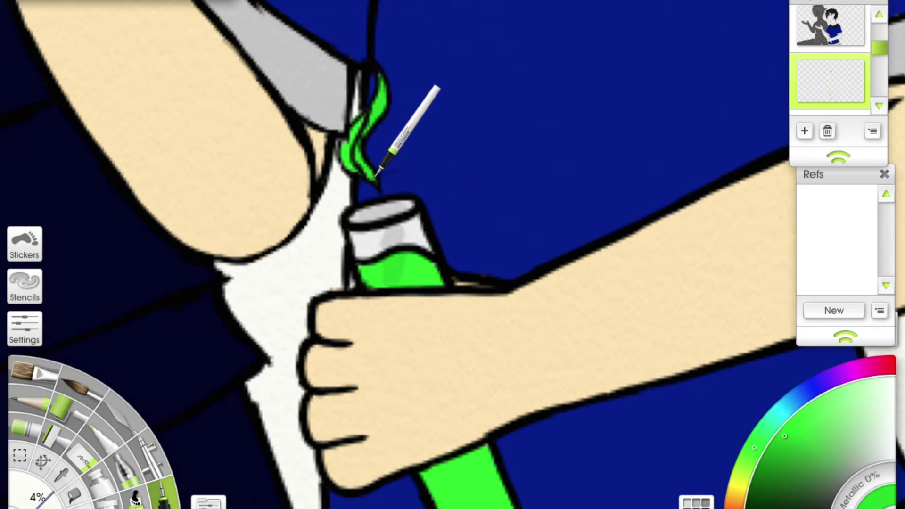
{"action": "scroll", "coordinate": [388, 101], "scroll_direction": "down", "scroll_amount": 4}
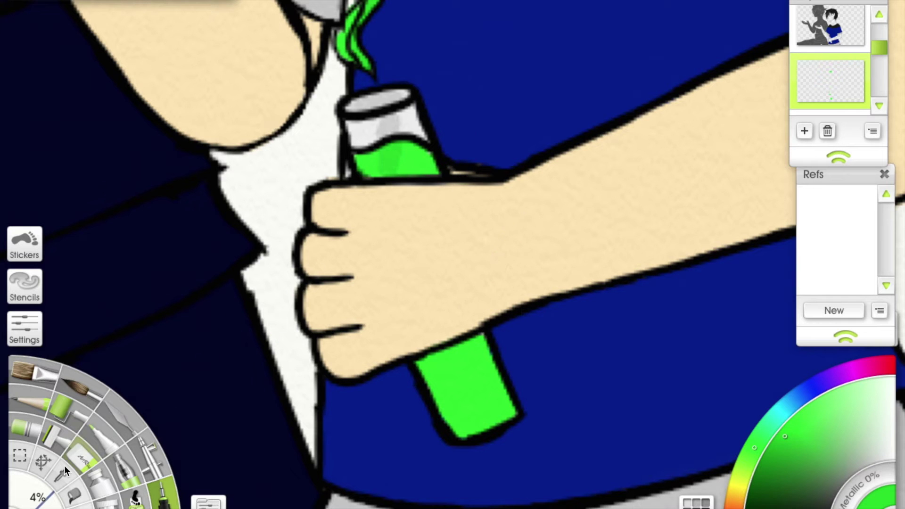
{"action": "scroll", "coordinate": [599, 142], "scroll_direction": "down", "scroll_amount": 5}
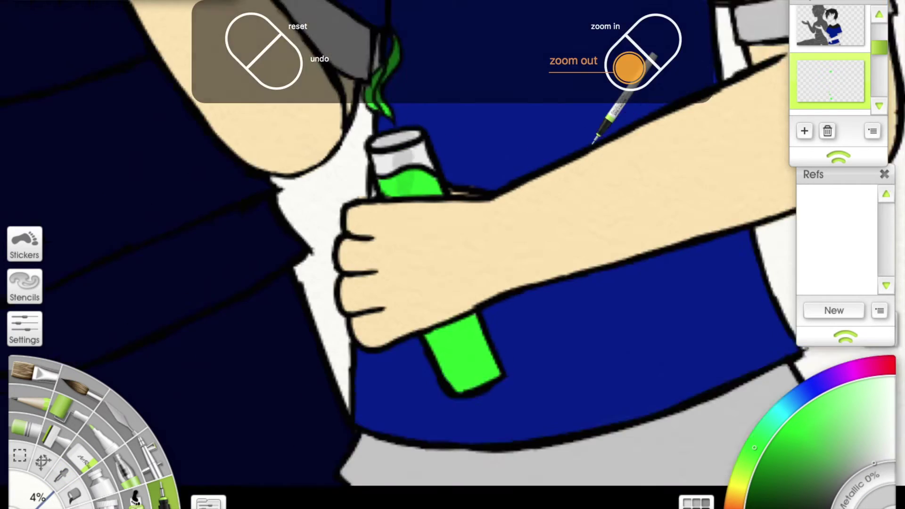
Step: Repaint the test tube's reflection on new layers, using grey on the glass and darker green on the liquid
{"action": "scroll", "coordinate": [556, 358], "scroll_direction": "up", "scroll_amount": 5}
{"action": "left_click", "coordinate": [62, 480]}
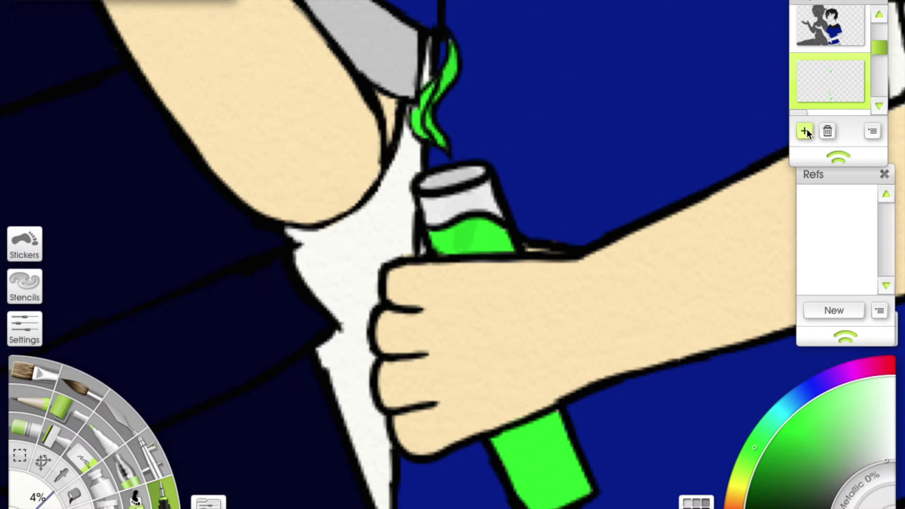
{"action": "key", "text": "space"}
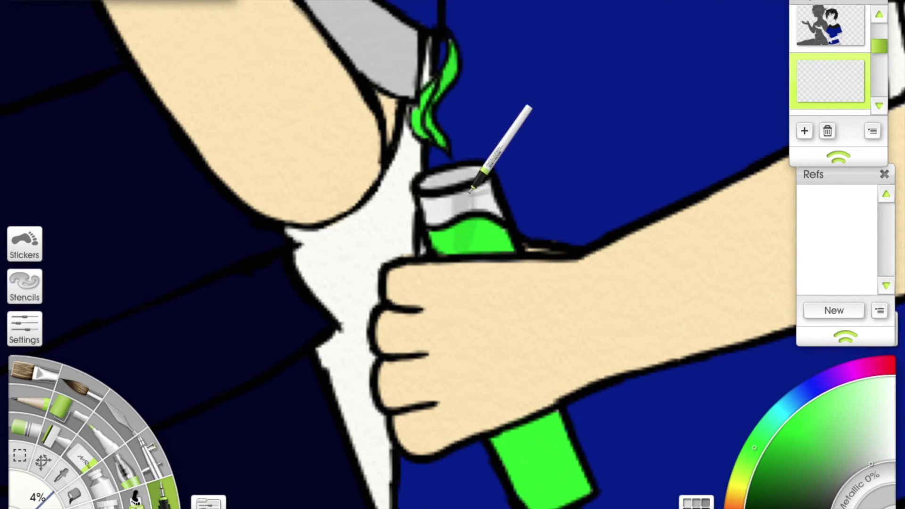
{"action": "key", "text": "ctrl+shift+n"}
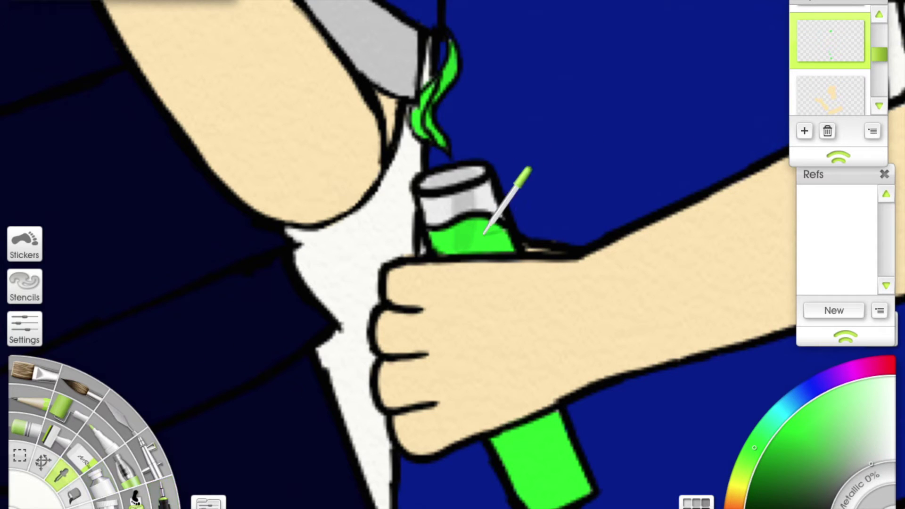
{"action": "key", "text": "ctrl+shift+n"}
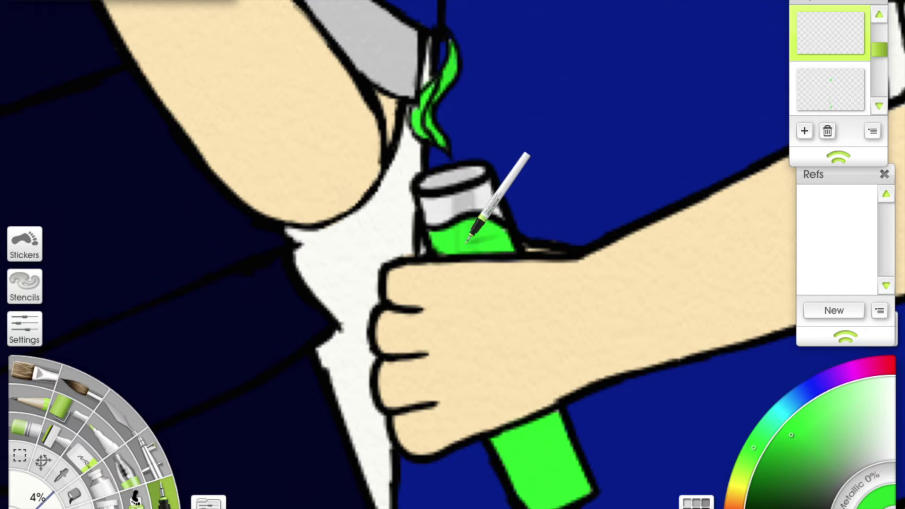
{"action": "scroll", "coordinate": [466, 245], "scroll_direction": "down", "scroll_amount": 3}
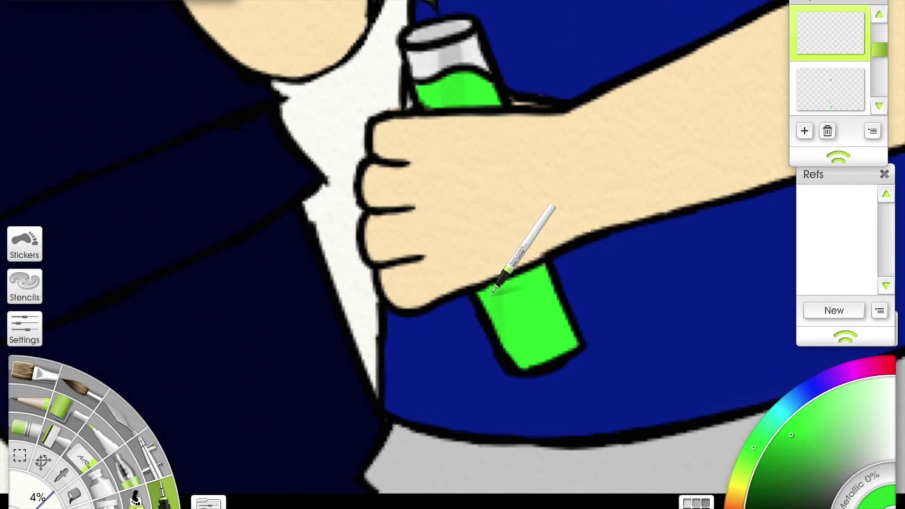
{"action": "key", "text": "ctrl+minus"}
{"action": "key", "text": "ctrl+z"}
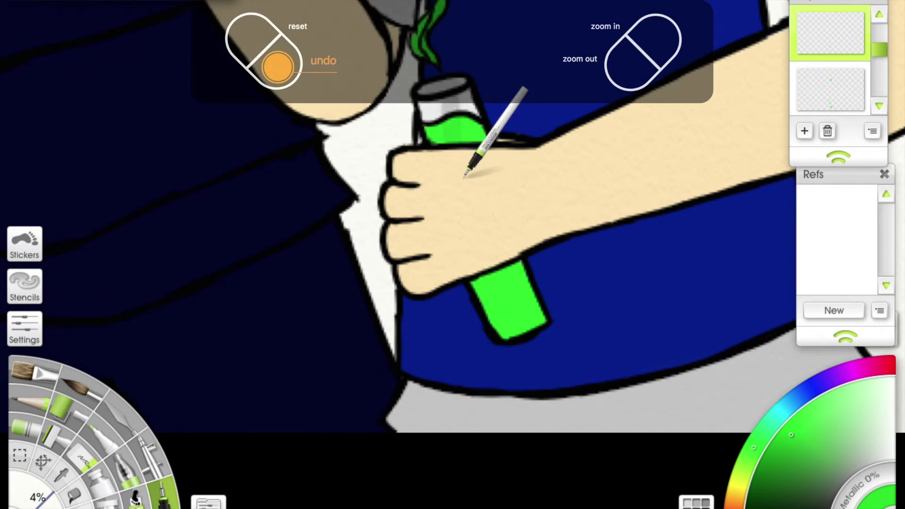
{"action": "left_click_drag", "start_coordinate": [467, 158], "coordinate": [474, 226]}
{"action": "key", "text": "ctrl+z"}
{"action": "left_click_drag", "start_coordinate": [448, 144], "coordinate": [455, 182]}
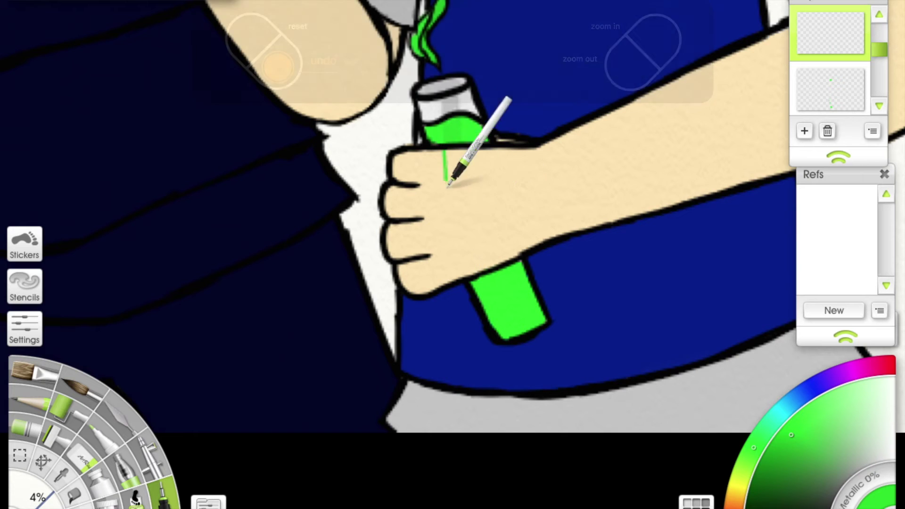
{"action": "key", "text": "ctrl+z"}
Step: Paint the darker green reflection streak on the section of test tube below the fist
{"action": "scroll", "coordinate": [454, 182], "scroll_direction": "up", "scroll_amount": 1}
{"action": "scroll", "coordinate": [487, 288], "scroll_direction": "down", "scroll_amount": 1}
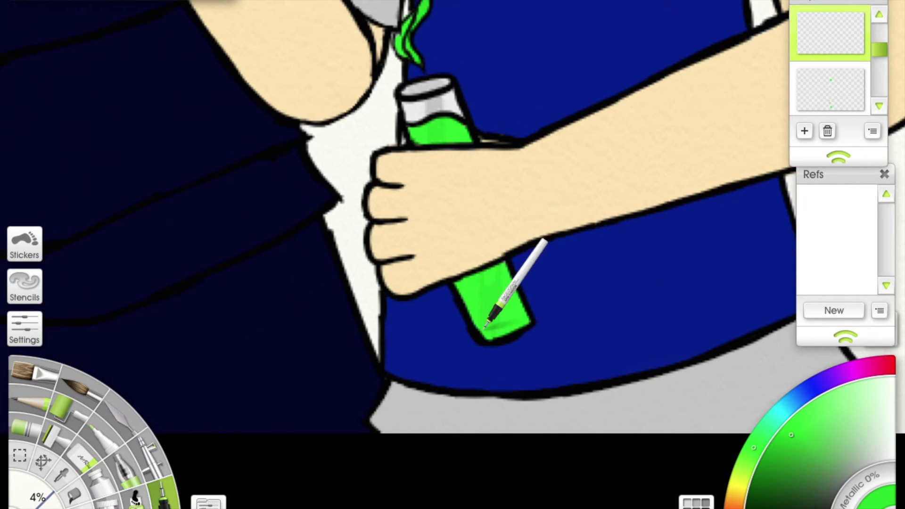
Step: Display the green flame sketch over the open hand, add a new layer above it and sample a dark green
{"action": "scroll", "coordinate": [501, 311], "scroll_direction": "up", "scroll_amount": 7}
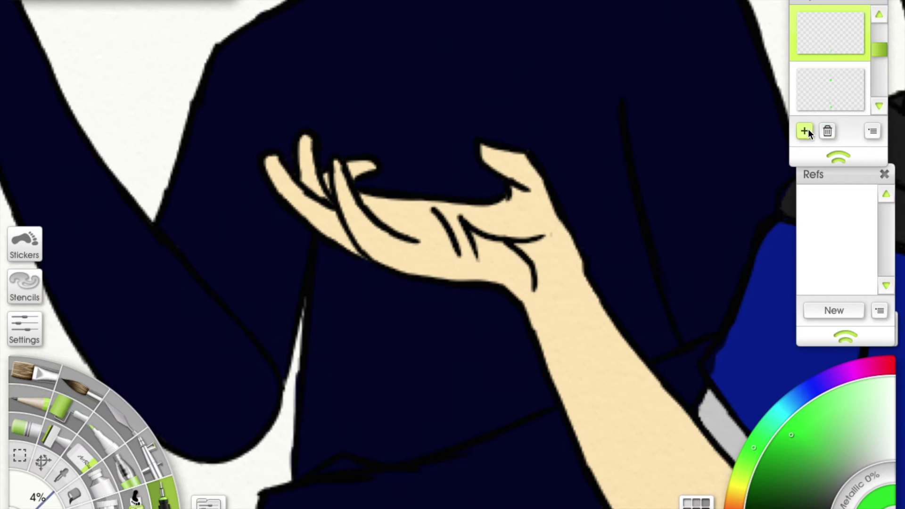
{"action": "left_click", "coordinate": [806, 131]}
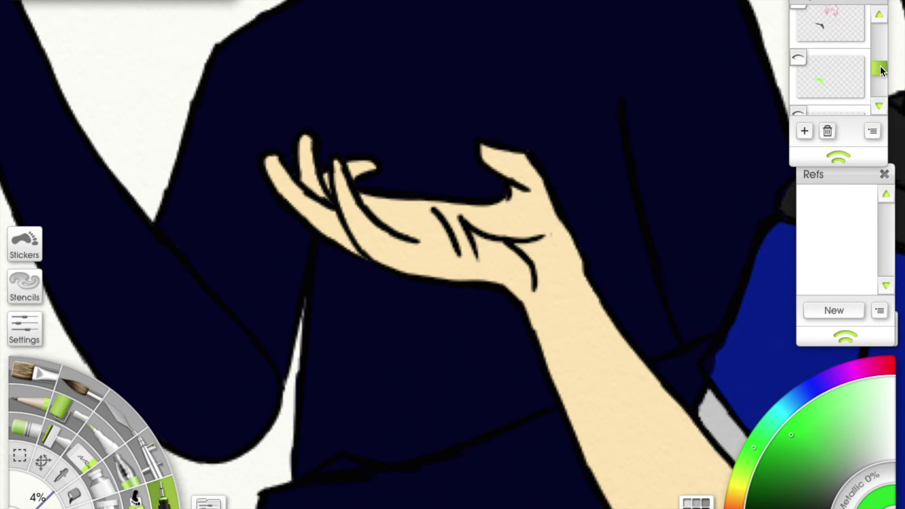
{"action": "left_click_drag", "start_coordinate": [510, 156], "coordinate": [424, 162]}
{"action": "left_click_drag", "start_coordinate": [387, 203], "coordinate": [453, 236]}
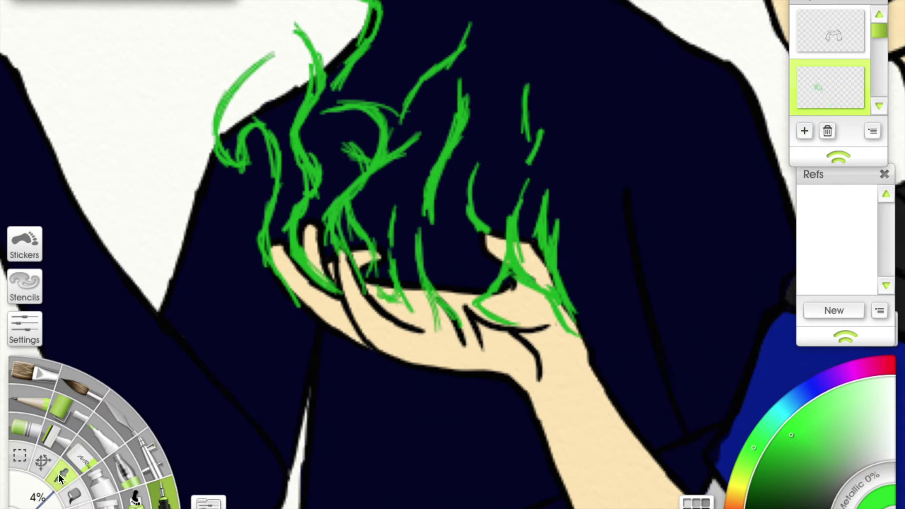
{"action": "scroll", "coordinate": [340, 250], "scroll_direction": "up", "scroll_amount": 1}
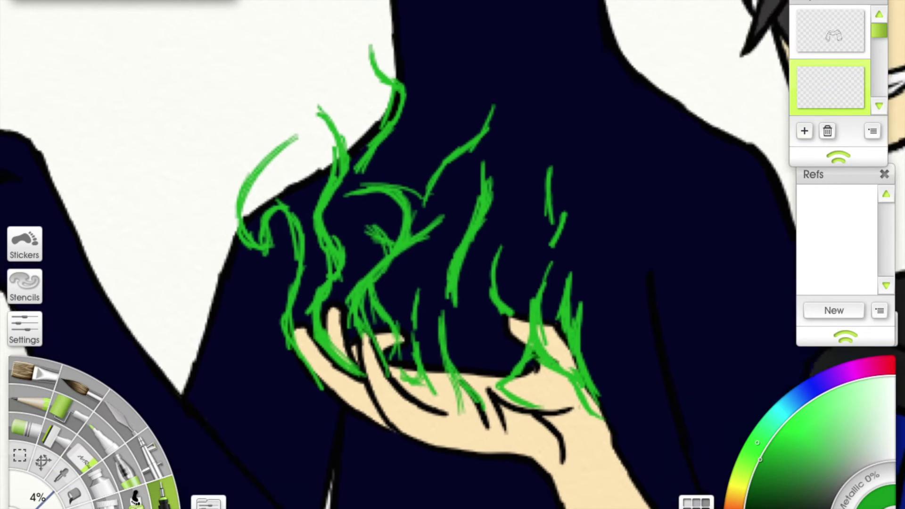
Step: Trace the large forked flame rising from the palm and the wisps beside it in solid dark green
{"action": "left_click_drag", "start_coordinate": [372, 210], "coordinate": [359, 302]}
{"action": "scroll", "coordinate": [444, 222], "scroll_direction": "down", "scroll_amount": 2}
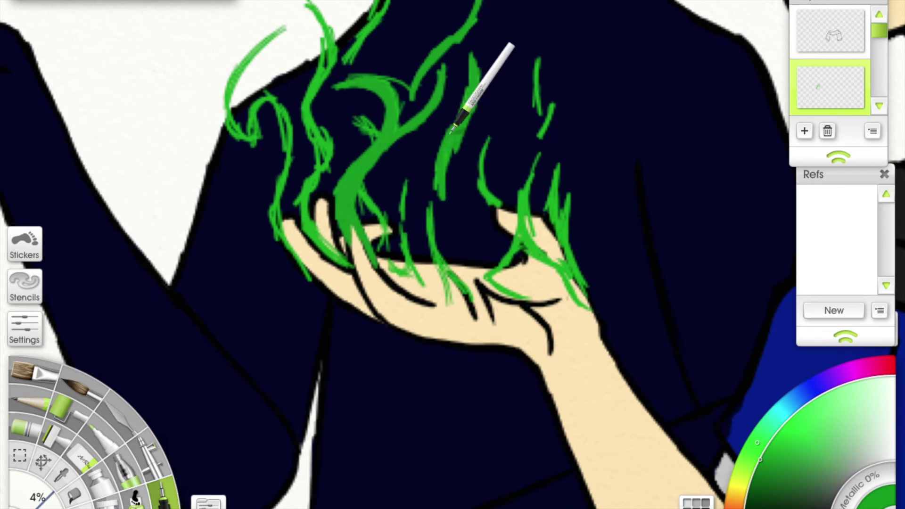
{"action": "scroll", "coordinate": [467, 118], "scroll_direction": "down", "scroll_amount": 1}
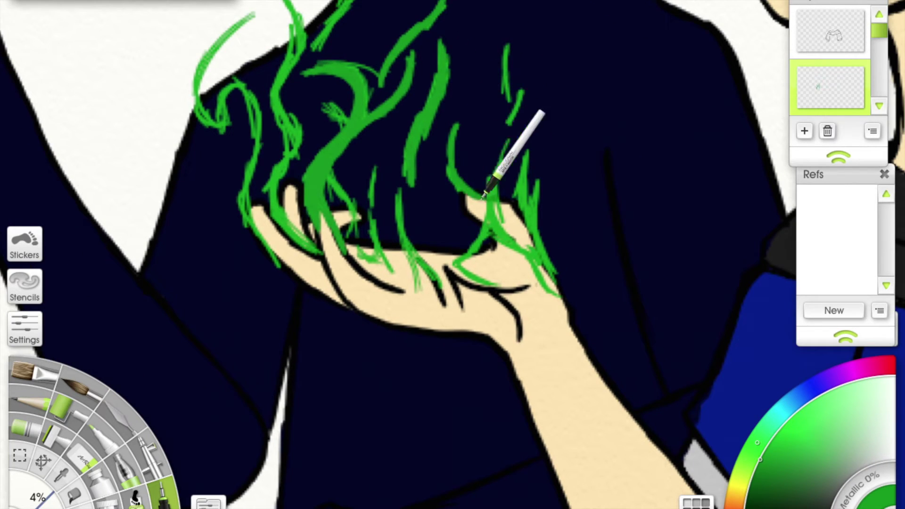
{"action": "scroll", "coordinate": [455, 150], "scroll_direction": "up", "scroll_amount": 1}
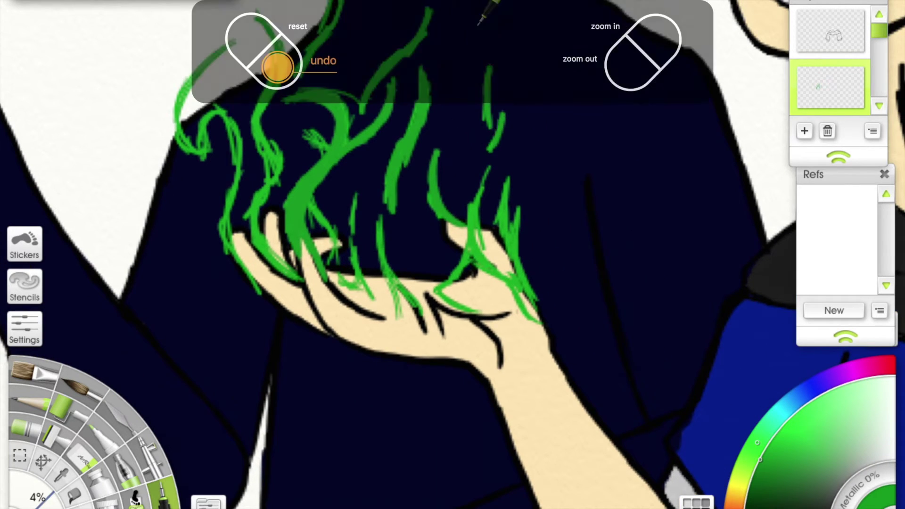
Step: Trace the branching flames around the thumb and wrist with thicker dark green strokes
{"action": "scroll", "coordinate": [491, 142], "scroll_direction": "down", "scroll_amount": 2}
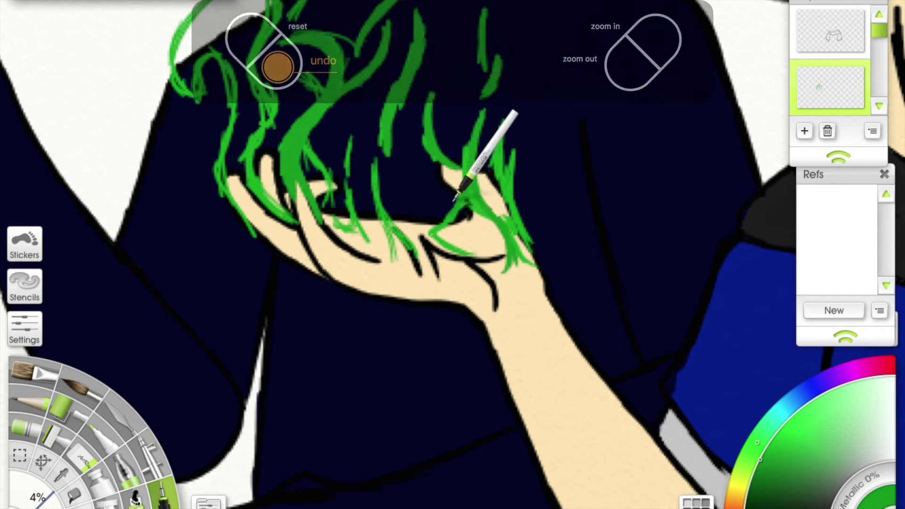
{"action": "scroll", "coordinate": [472, 198], "scroll_direction": "up", "scroll_amount": 1}
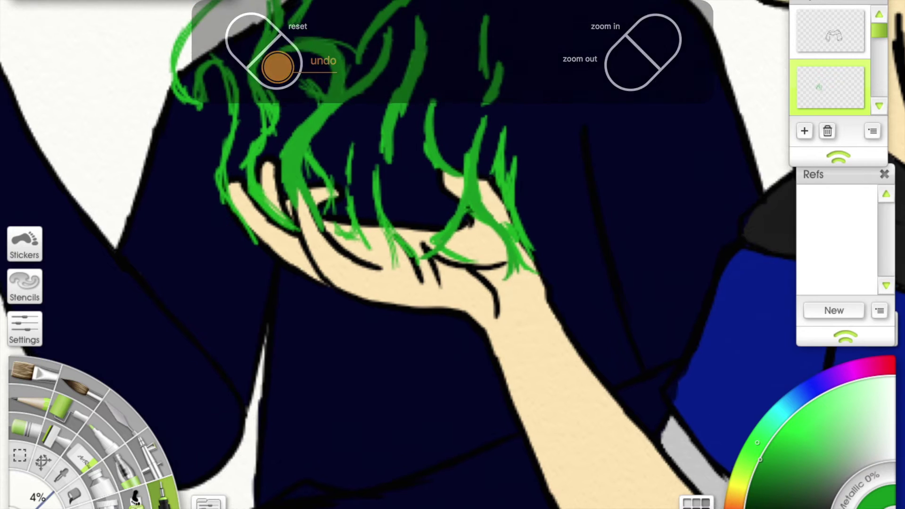
{"action": "scroll", "coordinate": [504, 126], "scroll_direction": "up", "scroll_amount": 3}
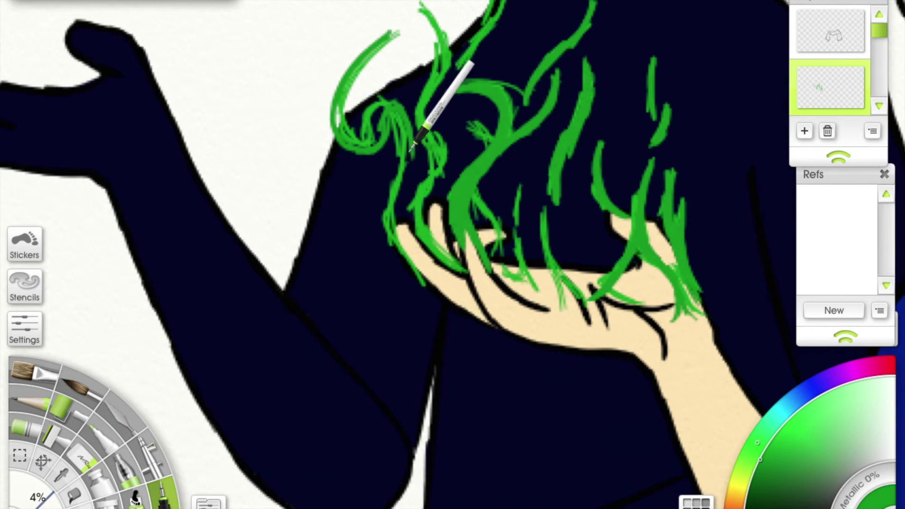
Step: Trace the curled flame and the wavy flame above the fingertips in dark green
{"action": "key", "text": "ctrl+z"}
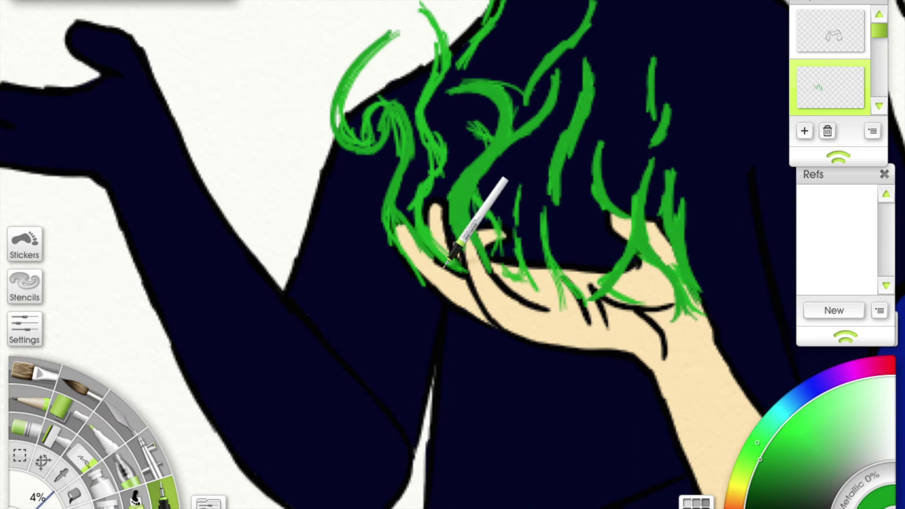
{"action": "scroll", "coordinate": [406, 221], "scroll_direction": "up", "scroll_amount": 2}
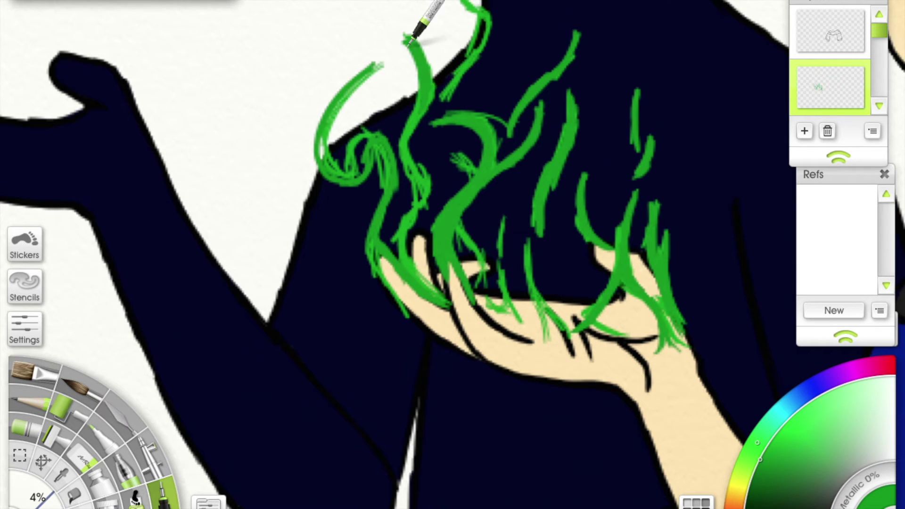
{"action": "scroll", "coordinate": [410, 41], "scroll_direction": "down", "scroll_amount": 1}
{"action": "scroll", "coordinate": [410, 41], "scroll_direction": "left", "scroll_amount": 1}
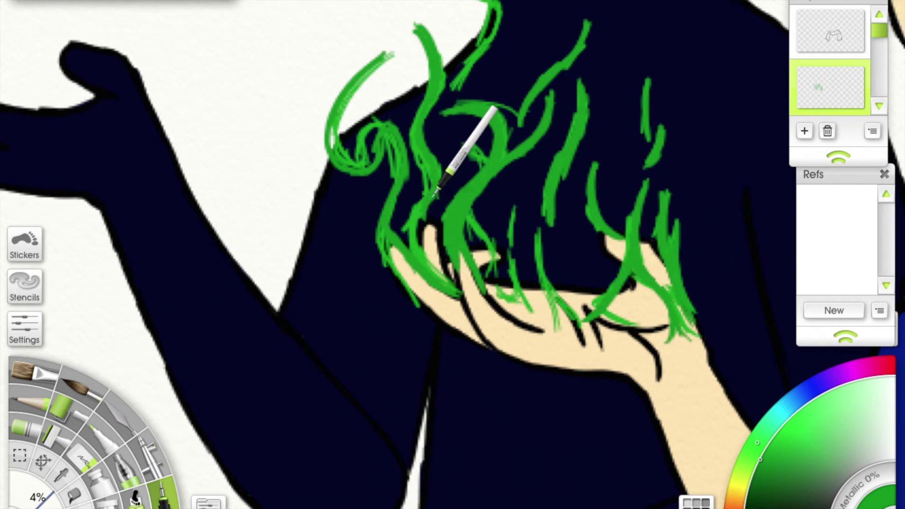
Step: Trace the wisp beside the neck in dark green and take the rough flame sketch out of view
{"action": "scroll", "coordinate": [462, 255], "scroll_direction": "up", "scroll_amount": 3}
{"action": "right_click", "coordinate": [396, 262]}
{"action": "left_click", "coordinate": [451, 94]}
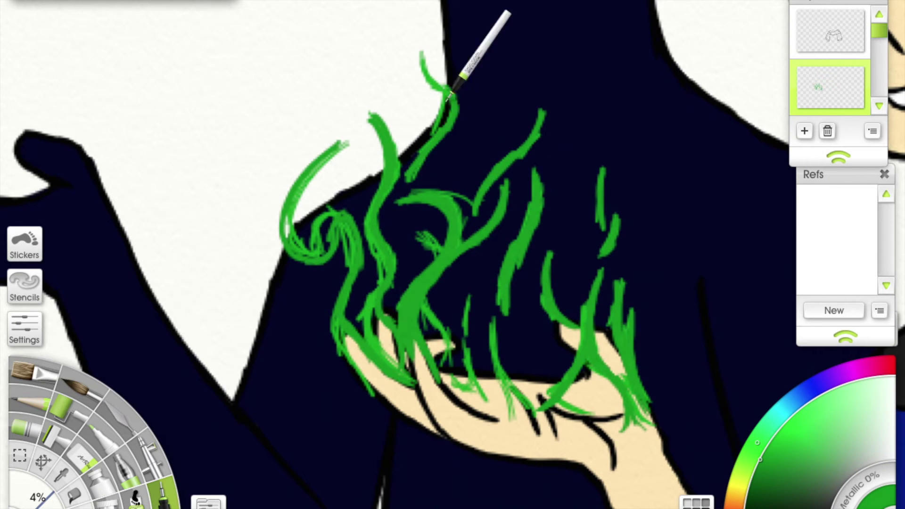
{"action": "scroll", "coordinate": [443, 75], "scroll_direction": "down", "scroll_amount": 2}
{"action": "left_click", "coordinate": [839, 80]}
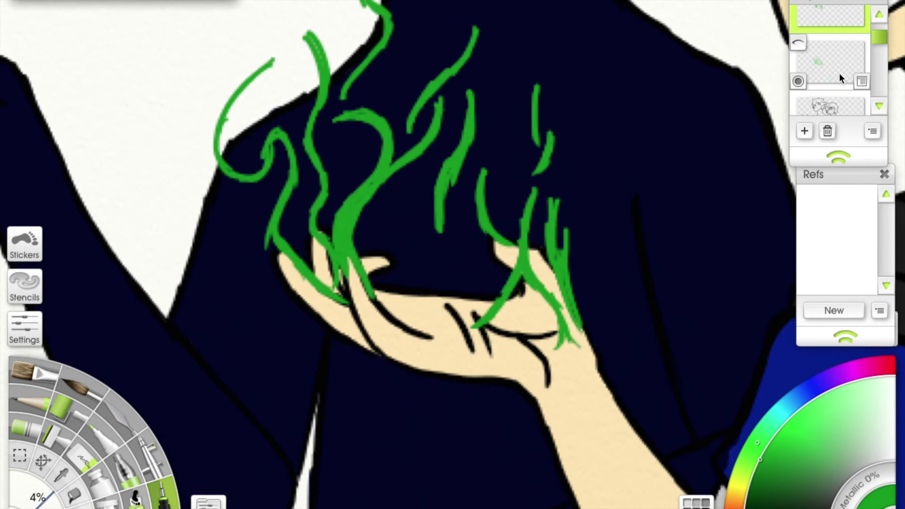
{"action": "scroll", "coordinate": [461, 51], "scroll_direction": "left", "scroll_amount": 2}
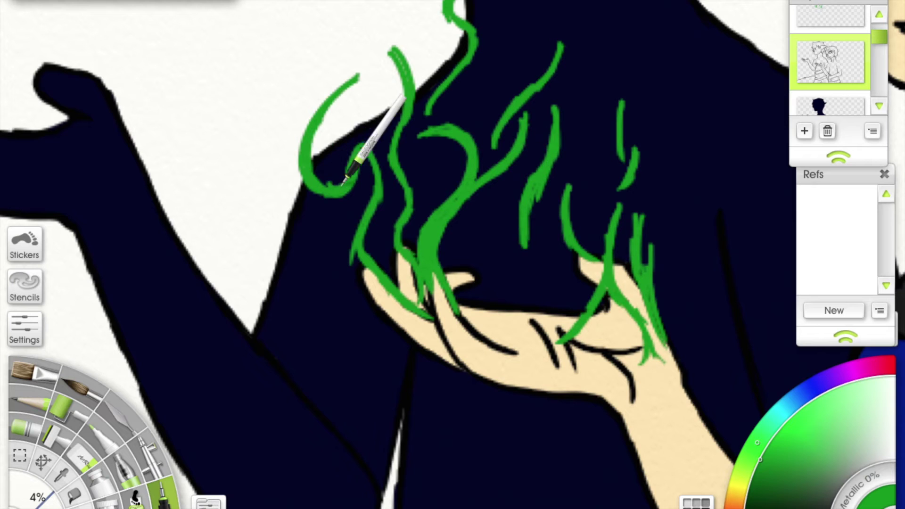
{"action": "scroll", "coordinate": [359, 109], "scroll_direction": "down", "scroll_amount": 2}
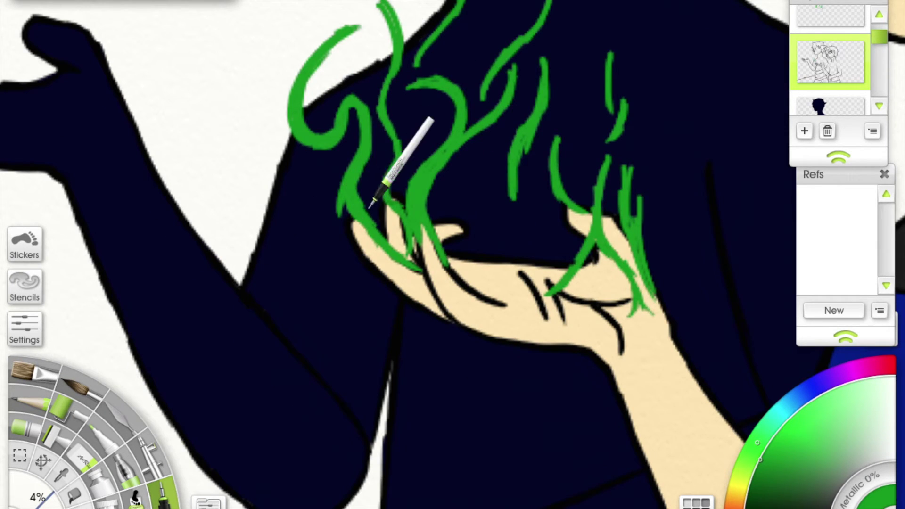
{"action": "scroll", "coordinate": [368, 113], "scroll_direction": "up", "scroll_amount": 3}
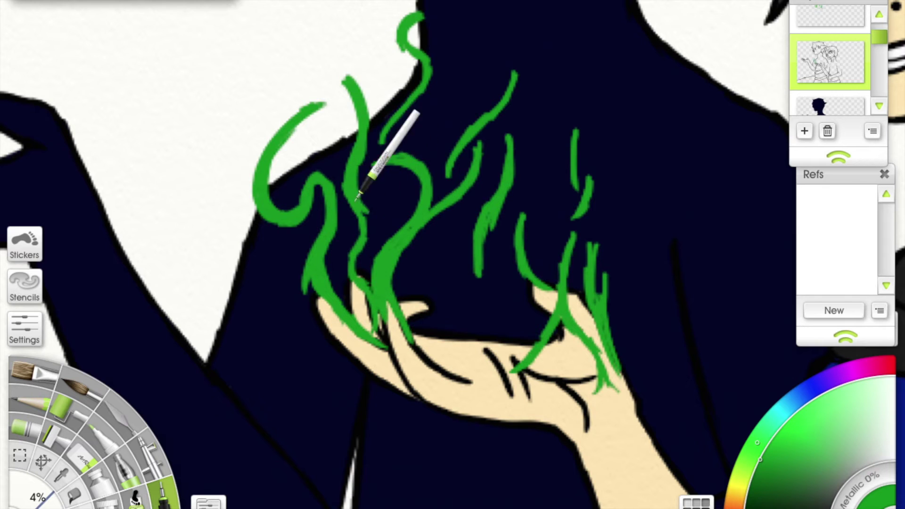
{"action": "right_click", "coordinate": [360, 188]}
{"action": "scroll", "coordinate": [359, 193], "scroll_direction": "down", "scroll_amount": 3}
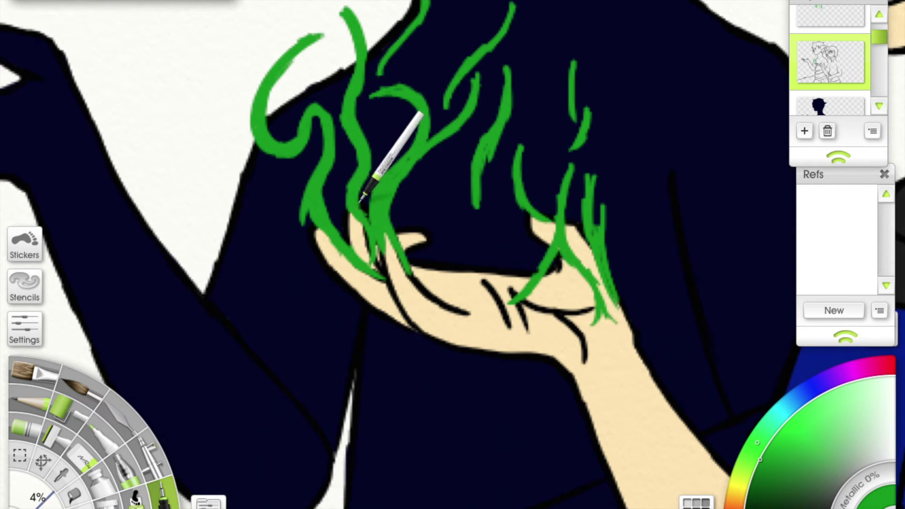
{"action": "scroll", "coordinate": [427, 170], "scroll_direction": "up", "scroll_amount": 5}
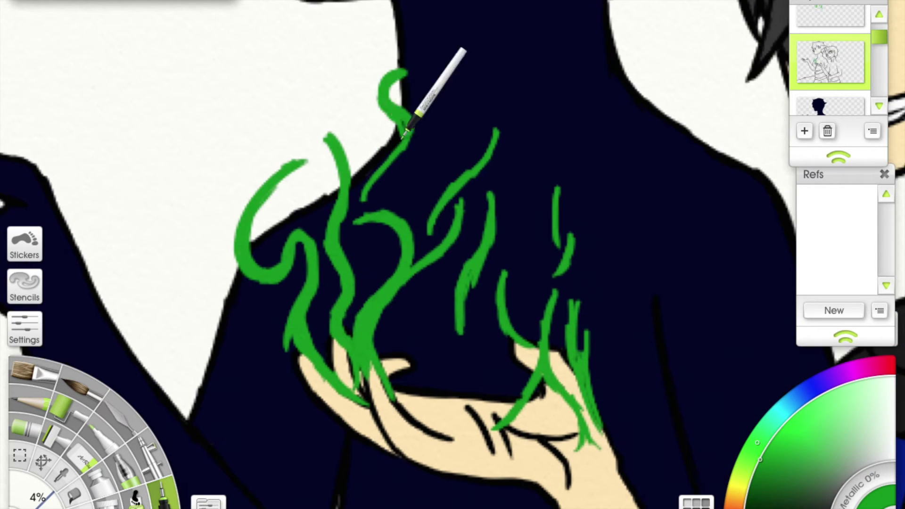
{"action": "scroll", "coordinate": [408, 80], "scroll_direction": "up", "scroll_amount": 2}
Step: Select the green flame layer and thicken the forked flame's hooked tip and the curled flame above the fingertips
{"action": "left_click", "coordinate": [836, 27]}
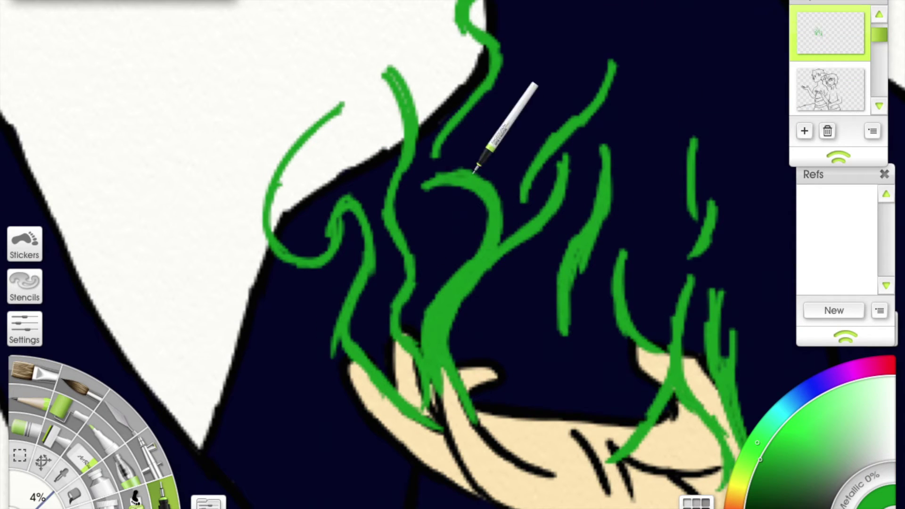
{"action": "scroll", "coordinate": [542, 94], "scroll_direction": "up", "scroll_amount": 5}
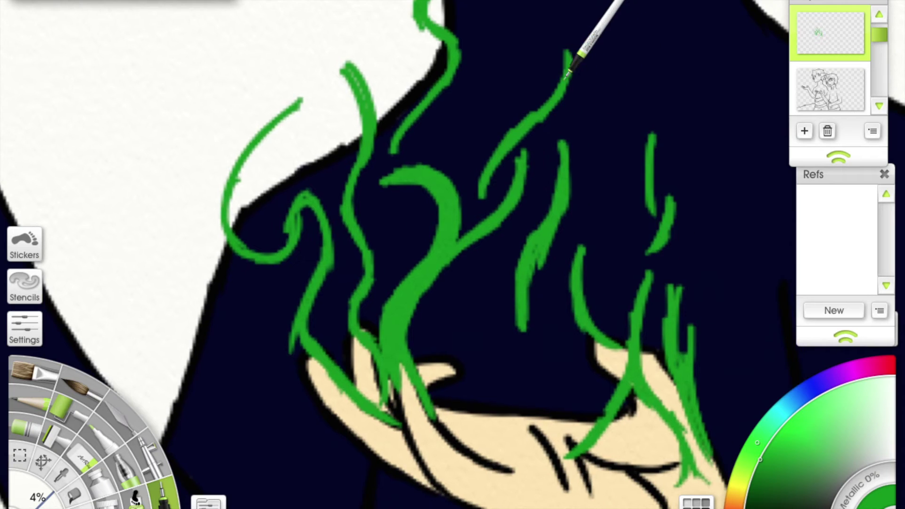
{"action": "scroll", "coordinate": [307, 207], "scroll_direction": "down", "scroll_amount": 2}
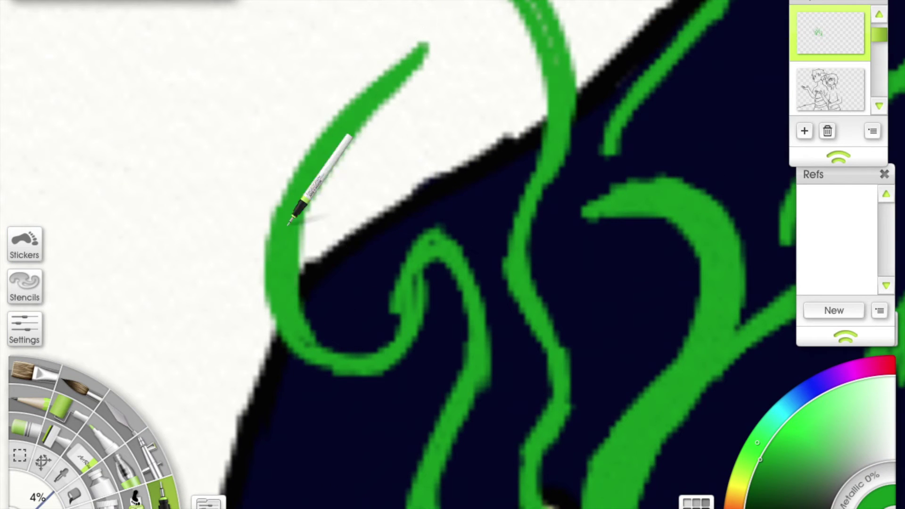
{"action": "scroll", "coordinate": [465, 121], "scroll_direction": "up", "scroll_amount": 2}
{"action": "mouse_move", "coordinate": [899, 91]}
{"action": "scroll", "coordinate": [516, 117], "scroll_direction": "down", "scroll_amount": 2}
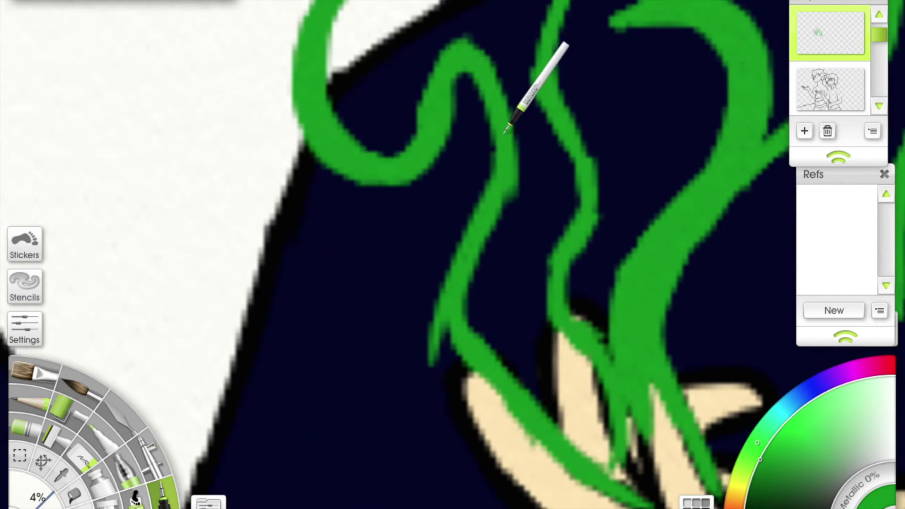
{"action": "scroll", "coordinate": [465, 348], "scroll_direction": "up", "scroll_amount": 2}
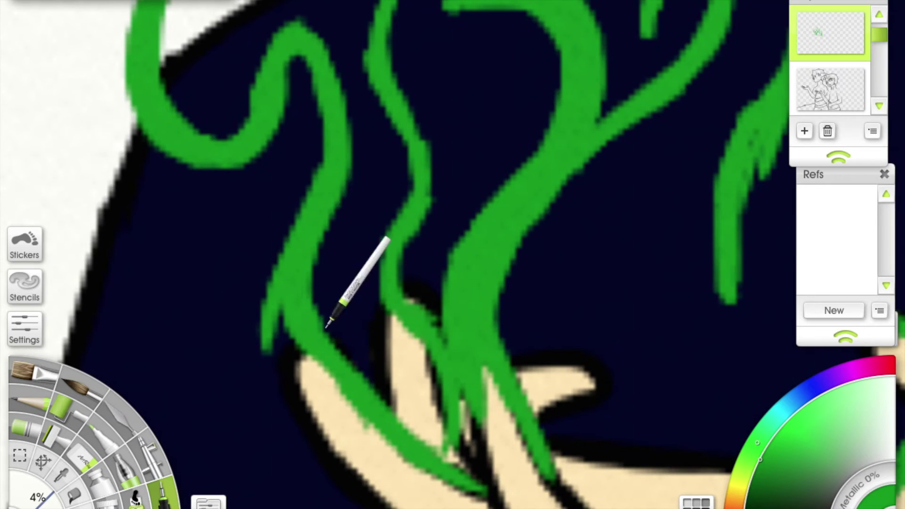
{"action": "scroll", "coordinate": [330, 283], "scroll_direction": "down", "scroll_amount": 1}
Step: Thicken the wavy flame from its upper tip down to the fingers in dark green
{"action": "scroll", "coordinate": [415, 47], "scroll_direction": "up", "scroll_amount": 2}
{"action": "scroll", "coordinate": [398, 96], "scroll_direction": "up", "scroll_amount": 1}
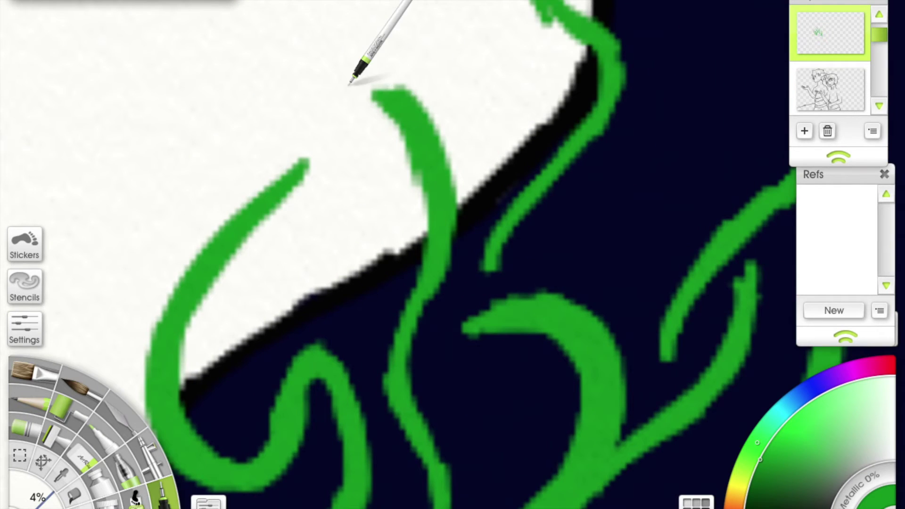
{"action": "scroll", "coordinate": [438, 183], "scroll_direction": "down", "scroll_amount": 2}
{"action": "scroll", "coordinate": [434, 227], "scroll_direction": "up", "scroll_amount": 2}
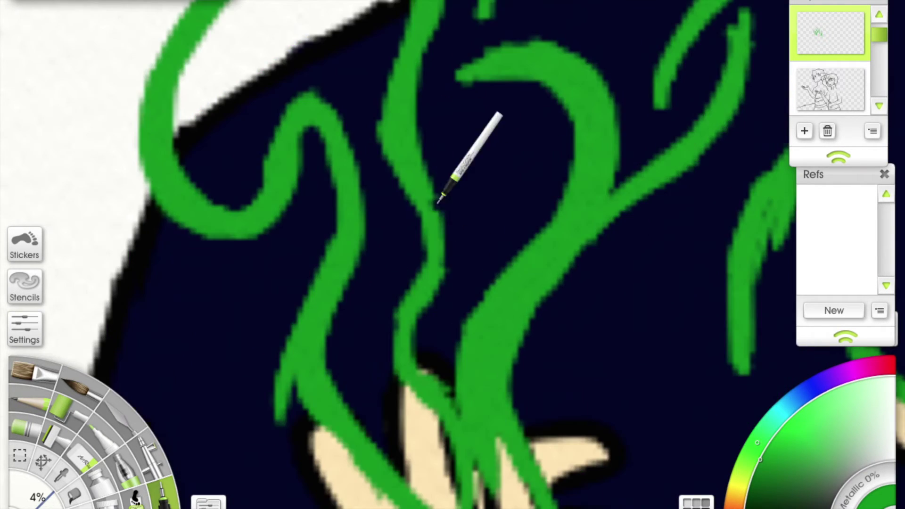
{"action": "scroll", "coordinate": [383, 166], "scroll_direction": "down", "scroll_amount": 1}
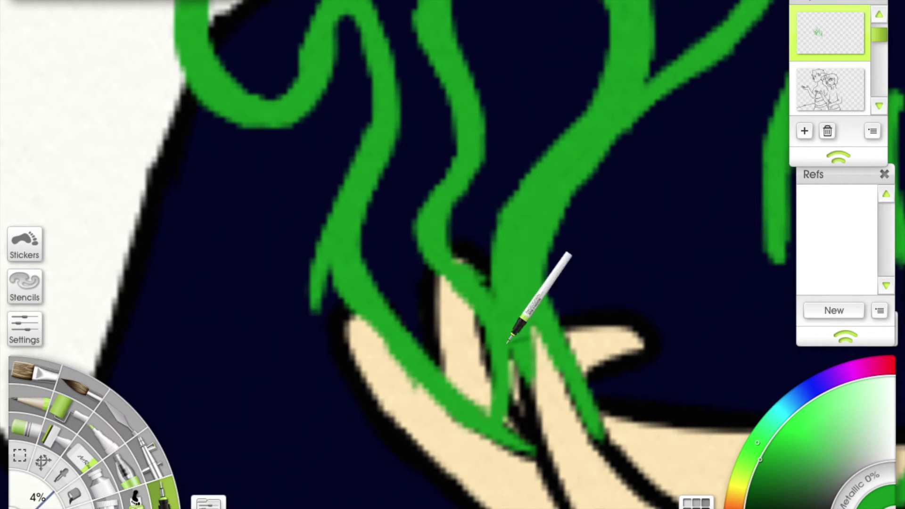
Step: Thicken the wisp beside the neck and the diagonal wisp above the forked flame in dark green
{"action": "scroll", "coordinate": [474, 256], "scroll_direction": "down", "scroll_amount": 2}
{"action": "scroll", "coordinate": [464, 85], "scroll_direction": "up", "scroll_amount": 2}
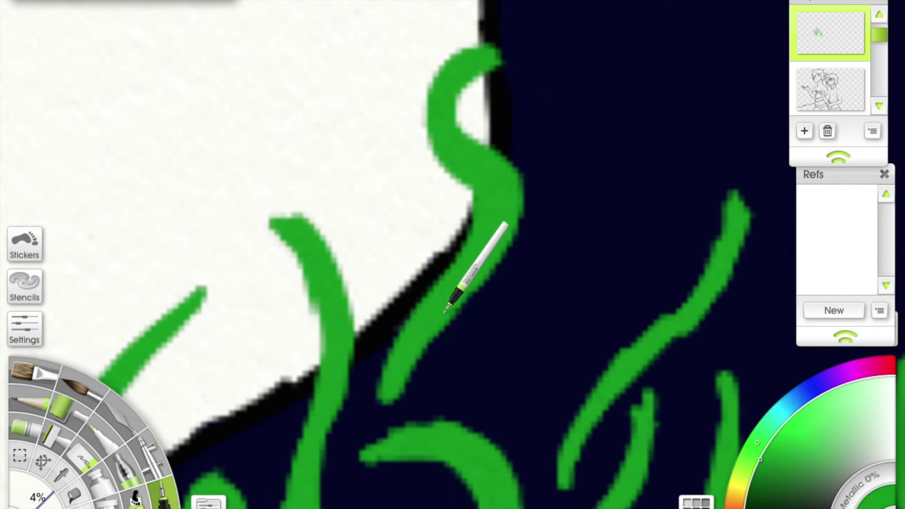
{"action": "scroll", "coordinate": [471, 189], "scroll_direction": "up", "scroll_amount": 2}
{"action": "scroll", "coordinate": [468, 148], "scroll_direction": "down", "scroll_amount": 5}
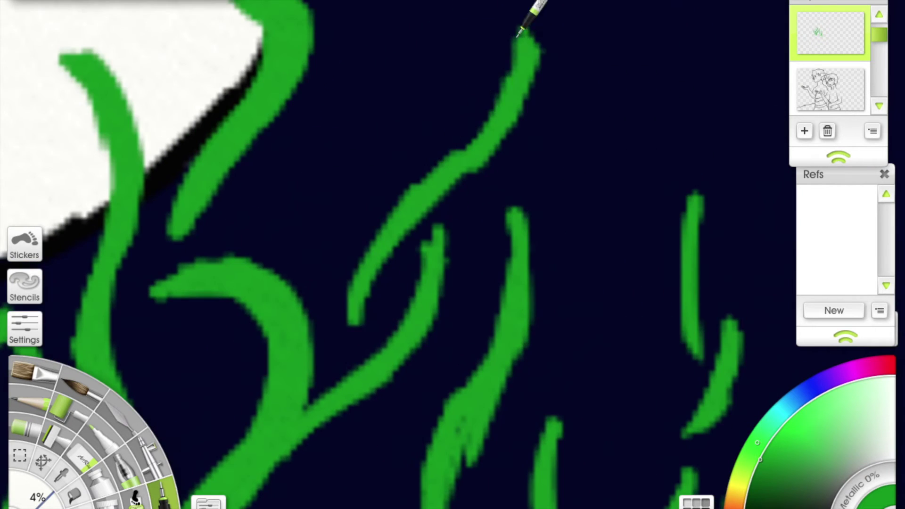
{"action": "scroll", "coordinate": [521, 117], "scroll_direction": "down", "scroll_amount": 3}
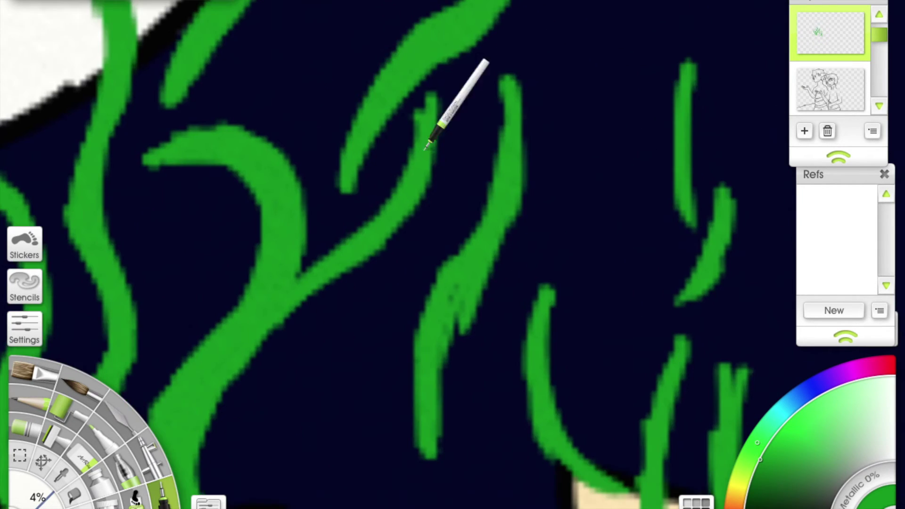
Step: Fill and widen the central wavy flame over the palm and extend its tail down toward the hand
{"action": "scroll", "coordinate": [512, 307], "scroll_direction": "down", "scroll_amount": 3}
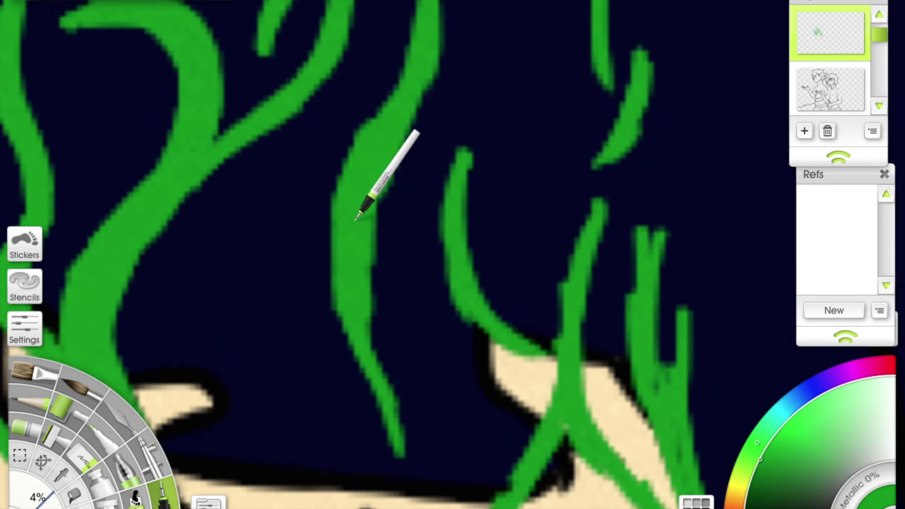
{"action": "scroll", "coordinate": [395, 354], "scroll_direction": "down", "scroll_amount": 3}
{"action": "scroll", "coordinate": [351, 141], "scroll_direction": "up", "scroll_amount": 3}
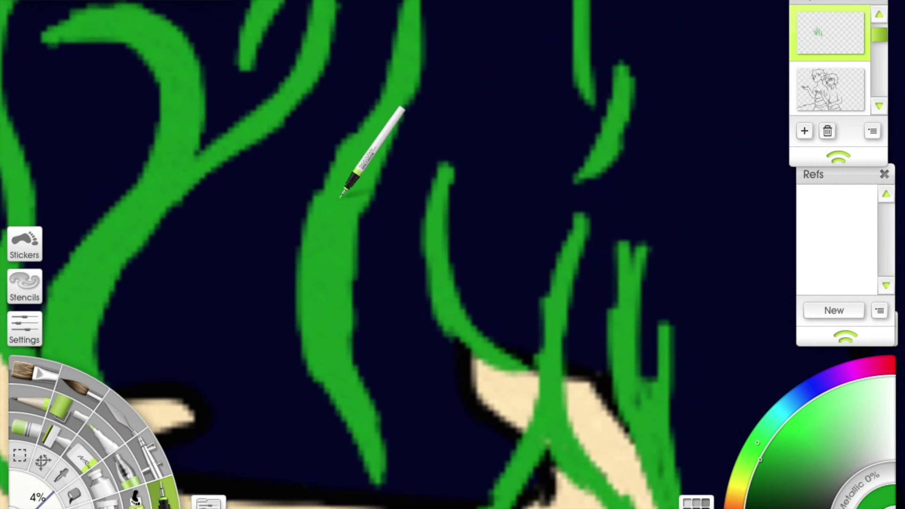
{"action": "scroll", "coordinate": [411, 118], "scroll_direction": "up", "scroll_amount": 3}
{"action": "scroll", "coordinate": [416, 207], "scroll_direction": "down", "scroll_amount": 3}
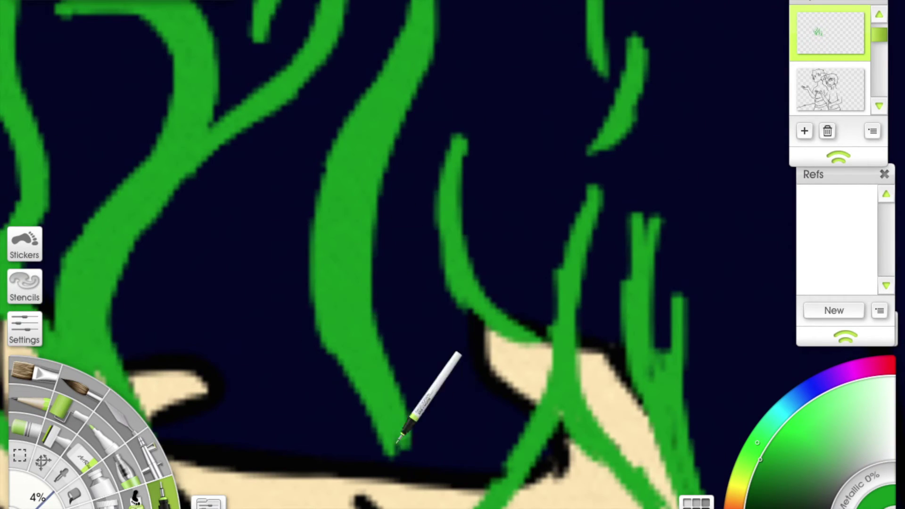
{"action": "scroll", "coordinate": [405, 448], "scroll_direction": "down", "scroll_amount": 3}
Step: Thicken the curved flame beside the thumb and the branching flame crossing the thumb in dark green
{"action": "scroll", "coordinate": [430, 242], "scroll_direction": "up", "scroll_amount": 3}
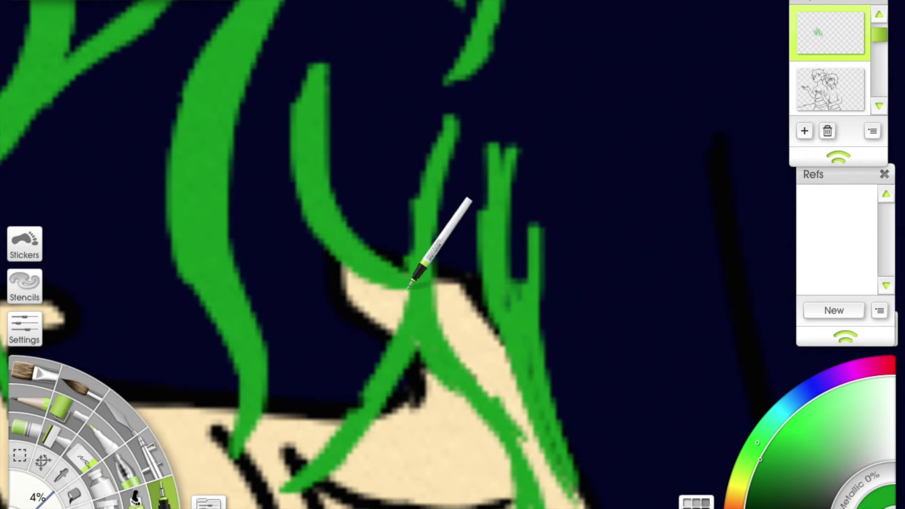
{"action": "scroll", "coordinate": [323, 182], "scroll_direction": "up", "scroll_amount": 3}
{"action": "scroll", "coordinate": [405, 142], "scroll_direction": "down", "scroll_amount": 3}
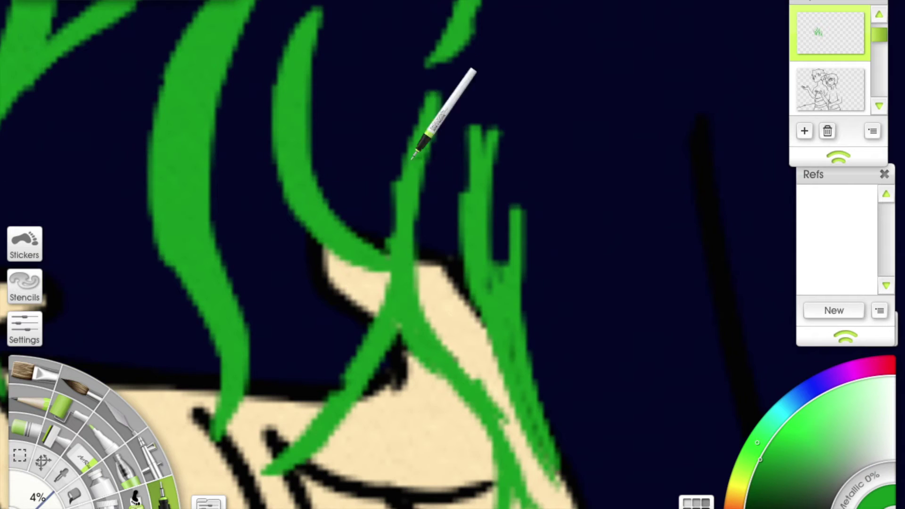
{"action": "scroll", "coordinate": [330, 377], "scroll_direction": "down", "scroll_amount": 3}
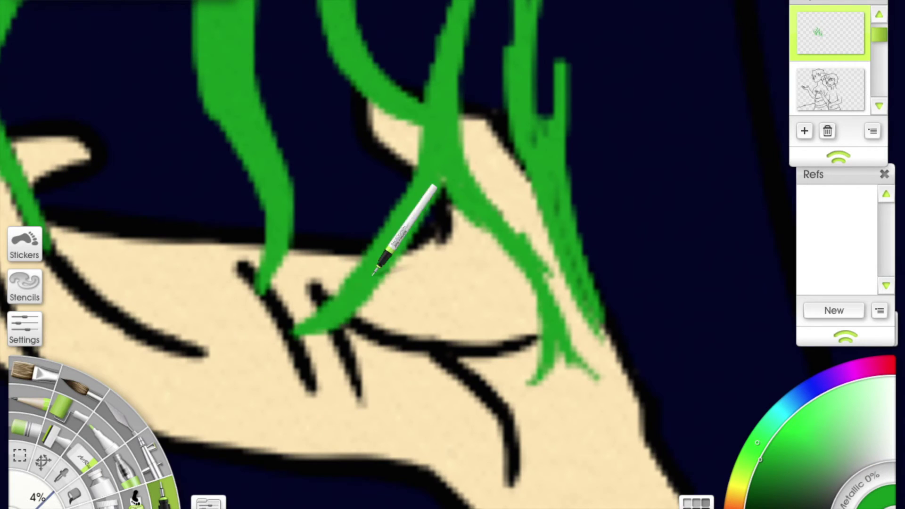
{"action": "scroll", "coordinate": [394, 242], "scroll_direction": "right", "scroll_amount": 5}
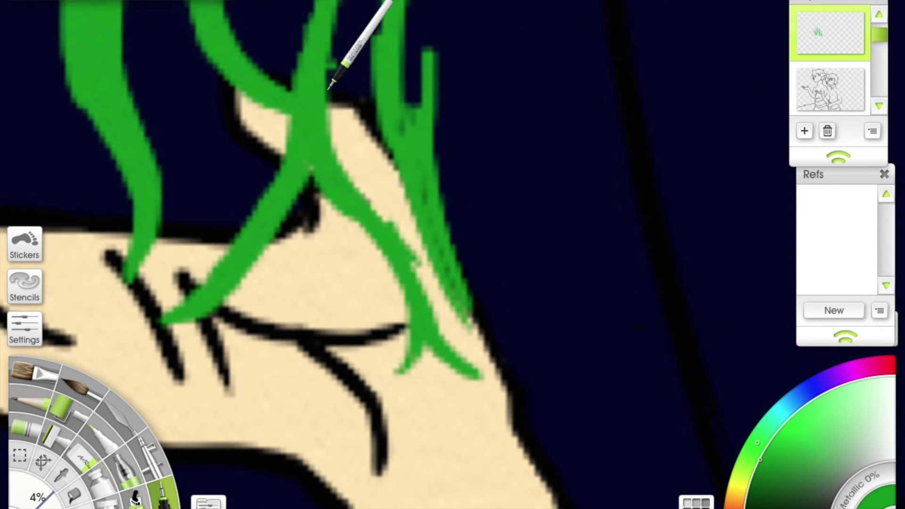
{"action": "scroll", "coordinate": [420, 134], "scroll_direction": "down", "scroll_amount": 4}
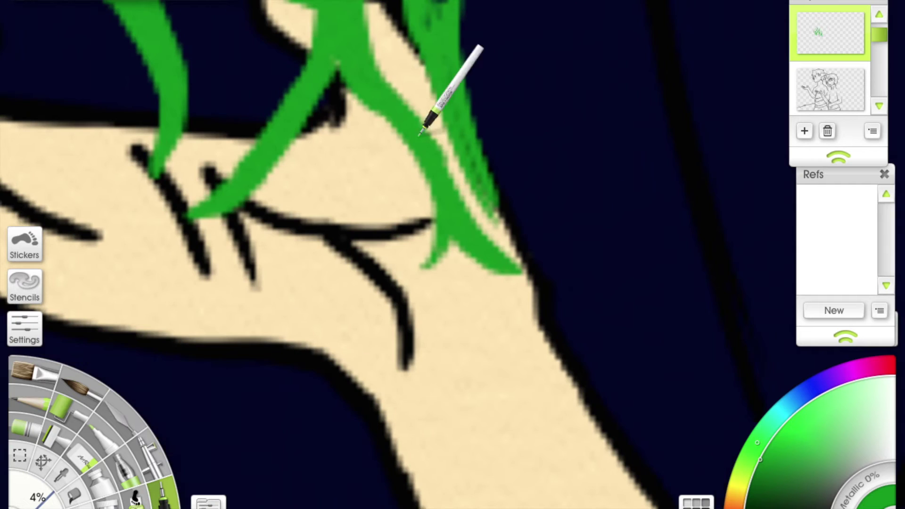
Step: Add a curving dark green tendril running from the thumb flame down onto the wrist and thicken it
{"action": "mouse_move", "coordinate": [443, 233]}
{"action": "left_mouse_down"}
{"action": "mouse_move", "coordinate": [423, 267]}
{"action": "mouse_move", "coordinate": [435, 357]}
{"action": "mouse_move", "coordinate": [430, 314]}
{"action": "mouse_move", "coordinate": [481, 370]}
{"action": "left_mouse_up"}
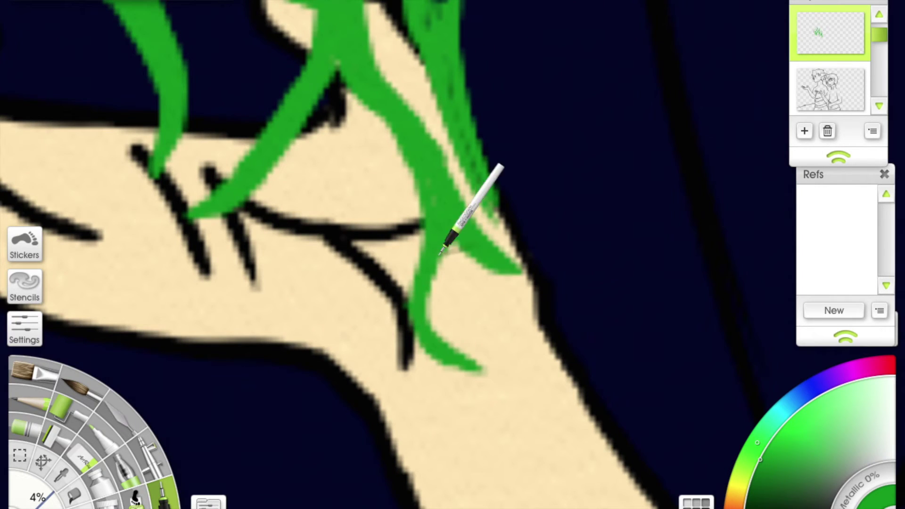
{"action": "scroll", "coordinate": [460, 302], "scroll_direction": "down", "scroll_amount": 3}
{"action": "scroll", "coordinate": [459, 302], "scroll_direction": "right", "scroll_amount": 2}
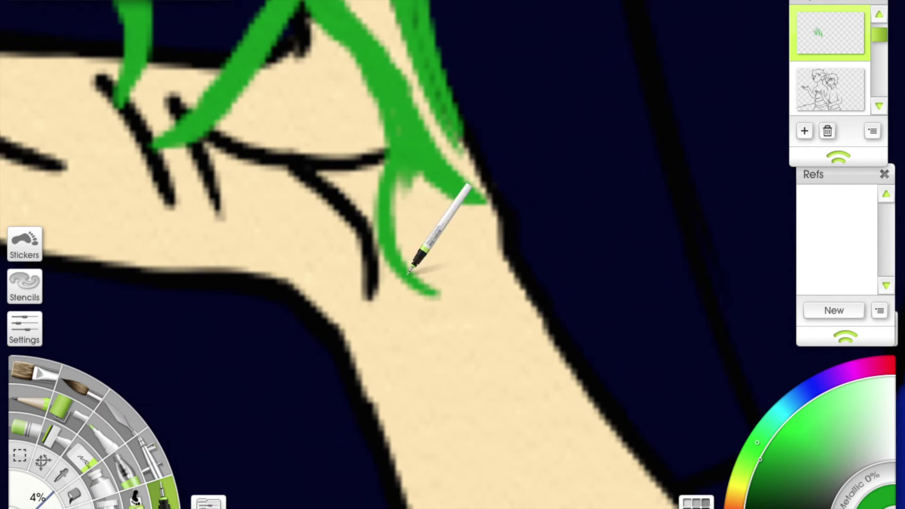
{"action": "left_click_drag", "start_coordinate": [418, 192], "coordinate": [471, 342]}
{"action": "left_click_drag", "start_coordinate": [415, 237], "coordinate": [465, 353]}
{"action": "scroll", "coordinate": [427, 173], "scroll_direction": "up", "scroll_amount": 6}
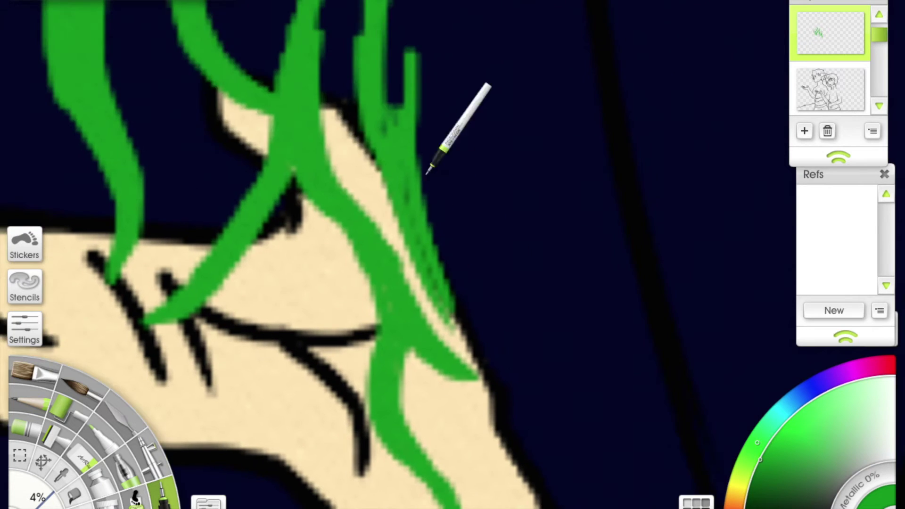
Step: Thicken the outer flame along the edge of the wrist and fill its gaps in dark green
{"action": "scroll", "coordinate": [427, 173], "scroll_direction": "up", "scroll_amount": 4}
{"action": "scroll", "coordinate": [388, 202], "scroll_direction": "down", "scroll_amount": 5}
{"action": "scroll", "coordinate": [388, 203], "scroll_direction": "right", "scroll_amount": 3}
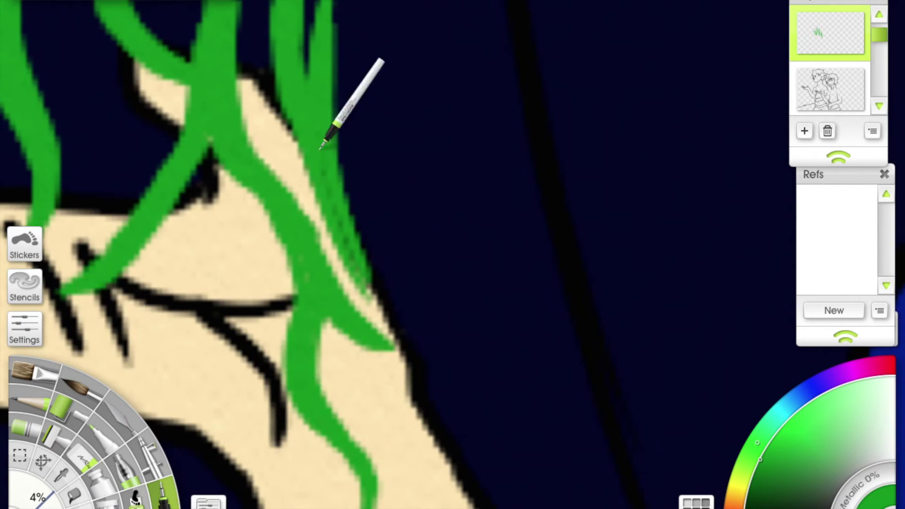
{"action": "scroll", "coordinate": [320, 149], "scroll_direction": "up", "scroll_amount": 8}
Step: Add a new layer and paint bright green highlights on the diagonal wisp and the wisp beside the neck
{"action": "scroll", "coordinate": [372, 160], "scroll_direction": "down", "scroll_amount": 1}
{"action": "scroll", "coordinate": [377, 151], "scroll_direction": "down", "scroll_amount": 1}
{"action": "mouse_move", "coordinate": [537, 7]}
{"action": "left_mouse_down"}
{"action": "mouse_move", "coordinate": [486, 128]}
{"action": "mouse_move", "coordinate": [415, 212]}
{"action": "mouse_move", "coordinate": [370, 298]}
{"action": "left_mouse_up"}
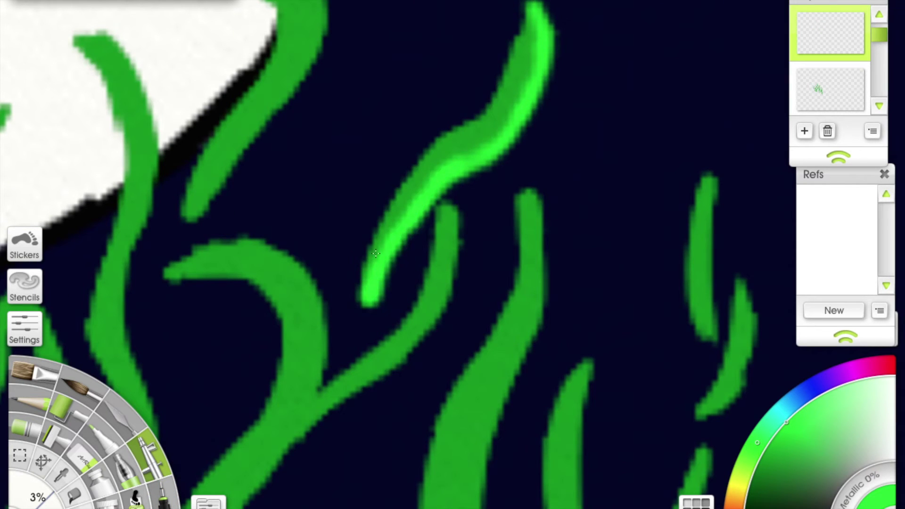
{"action": "scroll", "coordinate": [406, 160], "scroll_direction": "down", "scroll_amount": 3}
{"action": "mouse_move", "coordinate": [396, 68]}
{"action": "left_mouse_down"}
{"action": "mouse_move", "coordinate": [356, 93]}
{"action": "mouse_move", "coordinate": [395, 140]}
{"action": "mouse_move", "coordinate": [349, 222]}
{"action": "left_mouse_up"}
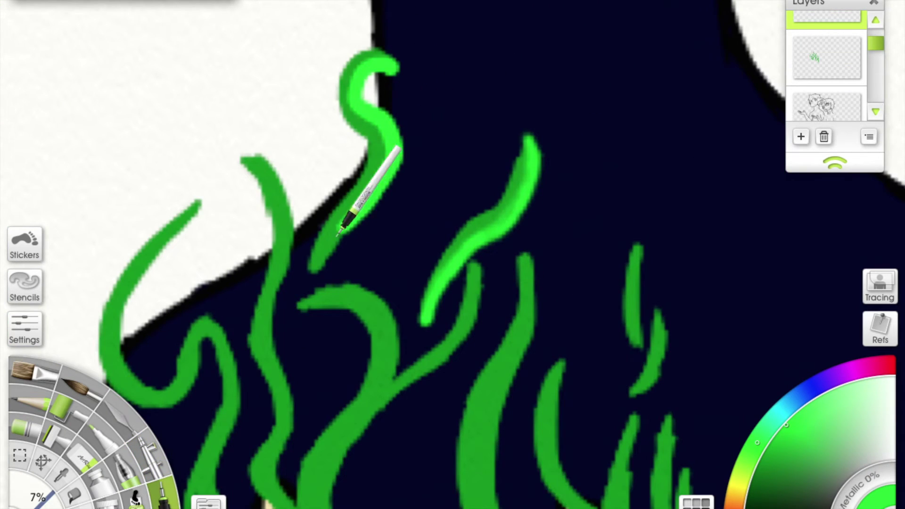
Step: Highlight the wavy flame in bright green from its tip down to the fingers
{"action": "scroll", "coordinate": [349, 221], "scroll_direction": "down", "scroll_amount": 3}
{"action": "mouse_move", "coordinate": [287, 91]}
{"action": "left_mouse_down"}
{"action": "mouse_move", "coordinate": [340, 151]}
{"action": "mouse_move", "coordinate": [311, 245]}
{"action": "left_mouse_up"}
{"action": "scroll", "coordinate": [311, 246], "scroll_direction": "down", "scroll_amount": 3}
{"action": "left_click_drag", "start_coordinate": [302, 71], "coordinate": [317, 243]}
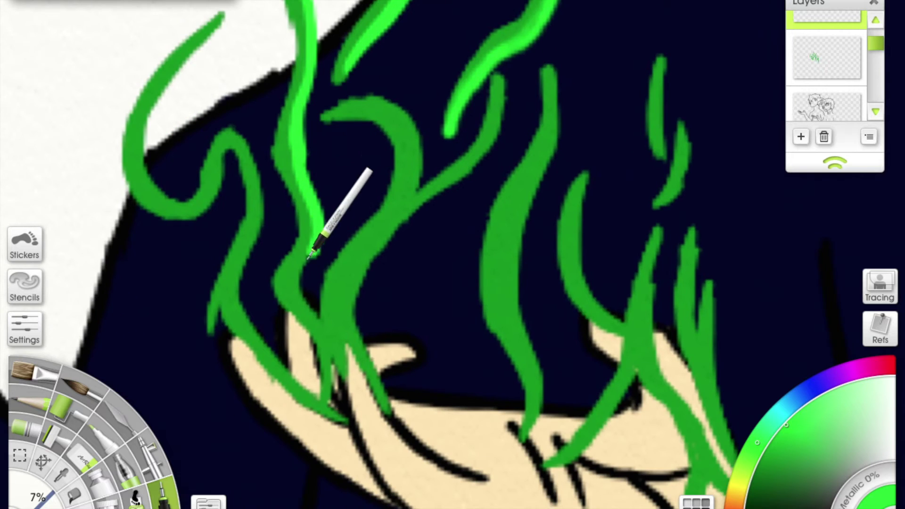
{"action": "scroll", "coordinate": [319, 186], "scroll_direction": "down", "scroll_amount": 3}
{"action": "left_click_drag", "start_coordinate": [319, 186], "coordinate": [333, 325]}
Step: Highlight both branches and the stem of the large forked flame in bright green down to the palm
{"action": "scroll", "coordinate": [320, 77], "scroll_direction": "up", "scroll_amount": 3}
{"action": "mouse_move", "coordinate": [398, 97]}
{"action": "left_mouse_down"}
{"action": "mouse_move", "coordinate": [402, 161]}
{"action": "mouse_move", "coordinate": [488, 99]}
{"action": "mouse_move", "coordinate": [466, 138]}
{"action": "mouse_move", "coordinate": [374, 215]}
{"action": "left_mouse_up"}
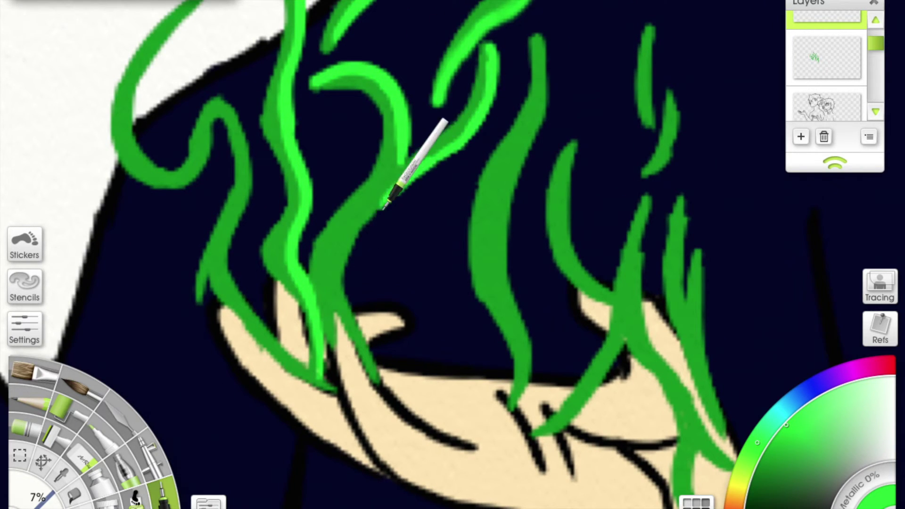
{"action": "mouse_move", "coordinate": [357, 257]}
{"action": "left_mouse_down"}
{"action": "mouse_move", "coordinate": [362, 327]}
{"action": "mouse_move", "coordinate": [380, 382]}
{"action": "left_mouse_up"}
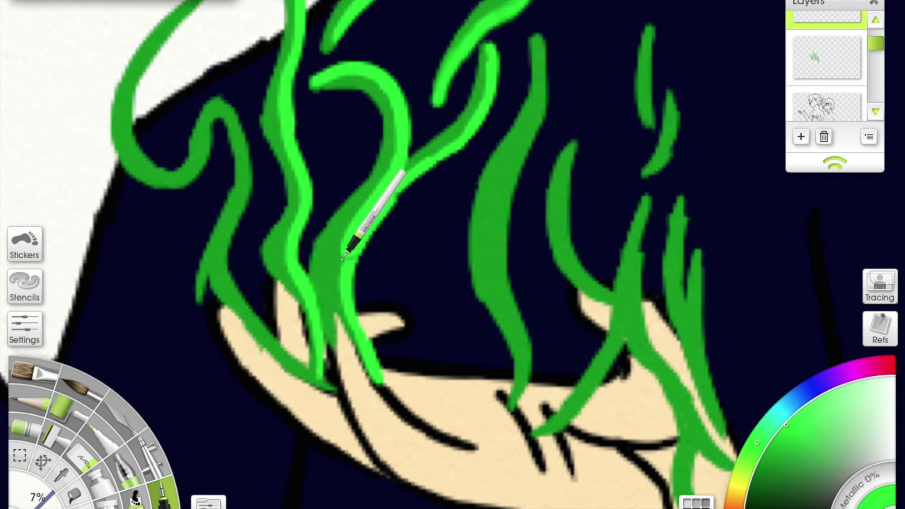
{"action": "scroll", "coordinate": [390, 347], "scroll_direction": "up", "scroll_amount": 1}
{"action": "scroll", "coordinate": [390, 348], "scroll_direction": "right", "scroll_amount": 1}
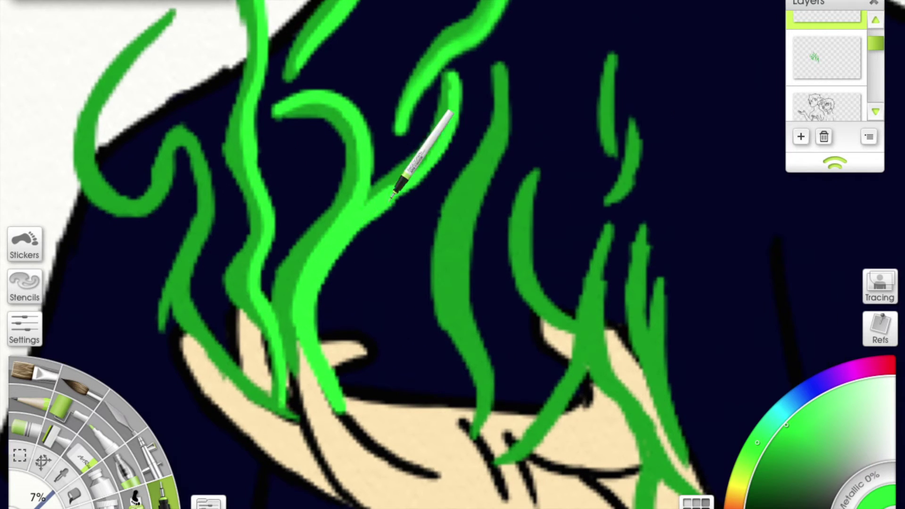
{"action": "scroll", "coordinate": [407, 188], "scroll_direction": "up", "scroll_amount": 2}
{"action": "scroll", "coordinate": [380, 248], "scroll_direction": "left", "scroll_amount": 4}
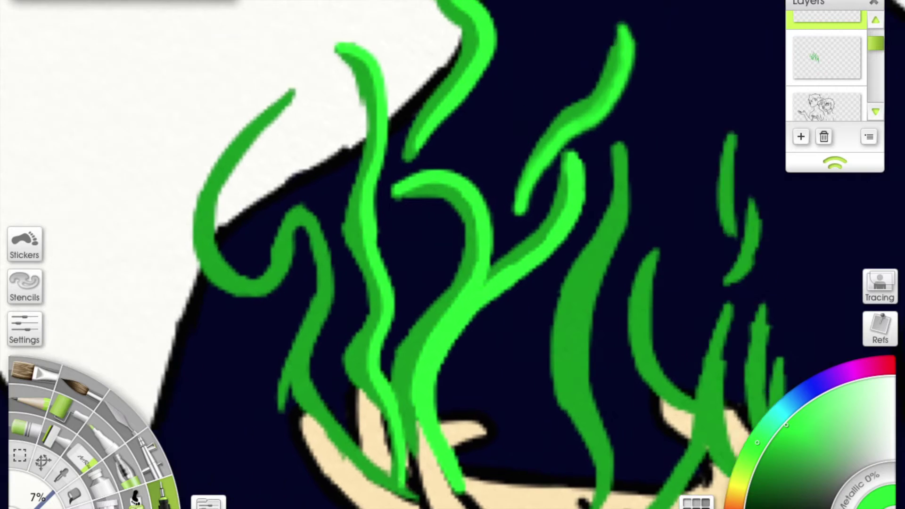
Step: Highlight the outermost curled flame in bright green from its tip through both bends down to the fingers
{"action": "mouse_move", "coordinate": [346, 90]}
{"action": "left_mouse_down"}
{"action": "mouse_move", "coordinate": [288, 156]}
{"action": "mouse_move", "coordinate": [265, 220]}
{"action": "mouse_move", "coordinate": [271, 249]}
{"action": "mouse_move", "coordinate": [327, 247]}
{"action": "left_mouse_up"}
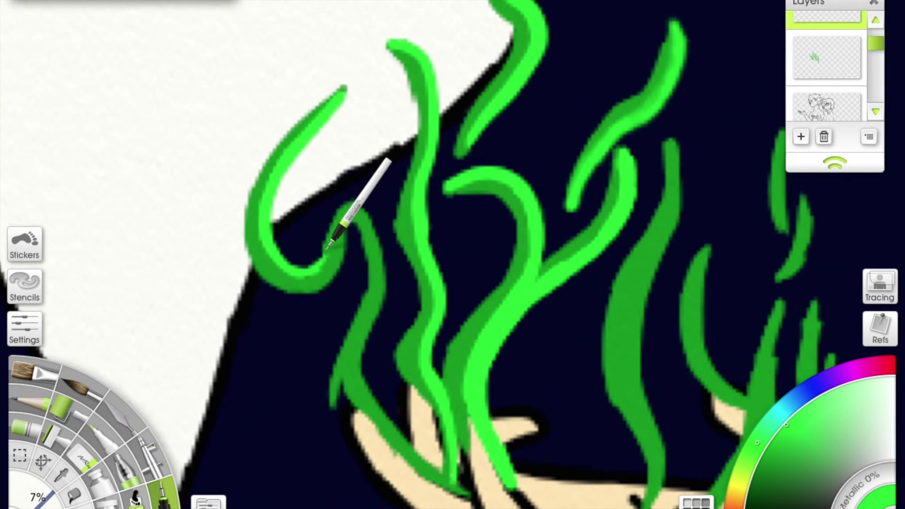
{"action": "scroll", "coordinate": [377, 307], "scroll_direction": "down", "scroll_amount": 2}
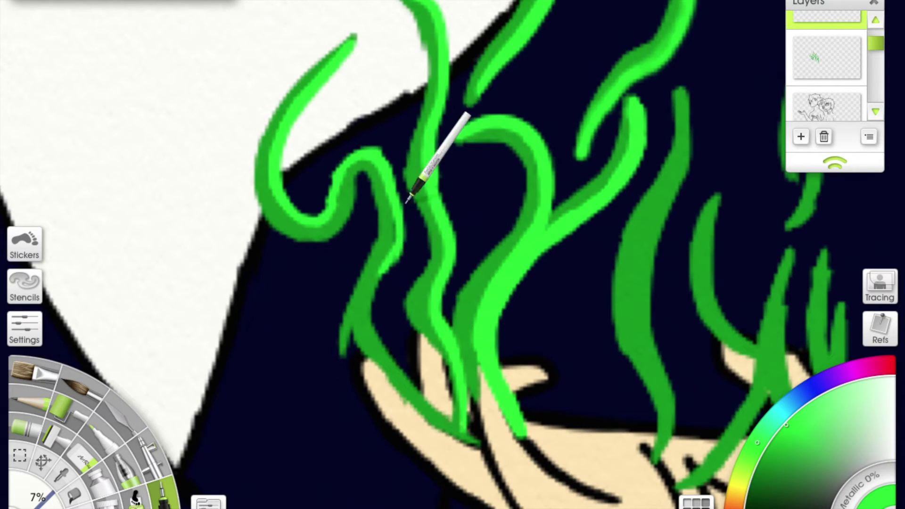
{"action": "mouse_move", "coordinate": [385, 272]}
{"action": "left_mouse_down"}
{"action": "mouse_move", "coordinate": [374, 334]}
{"action": "mouse_move", "coordinate": [428, 390]}
{"action": "mouse_move", "coordinate": [404, 366]}
{"action": "mouse_move", "coordinate": [427, 394]}
{"action": "left_mouse_up"}
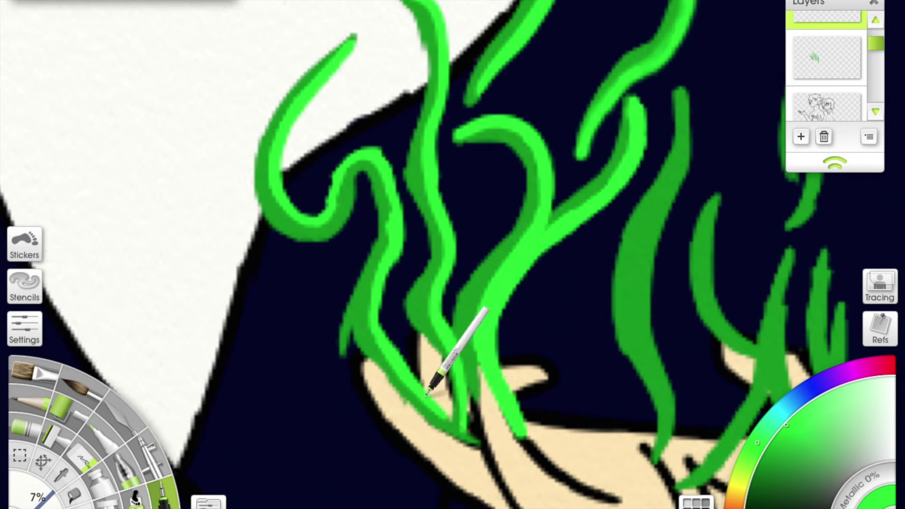
{"action": "scroll", "coordinate": [578, 382], "scroll_direction": "right", "scroll_amount": 1}
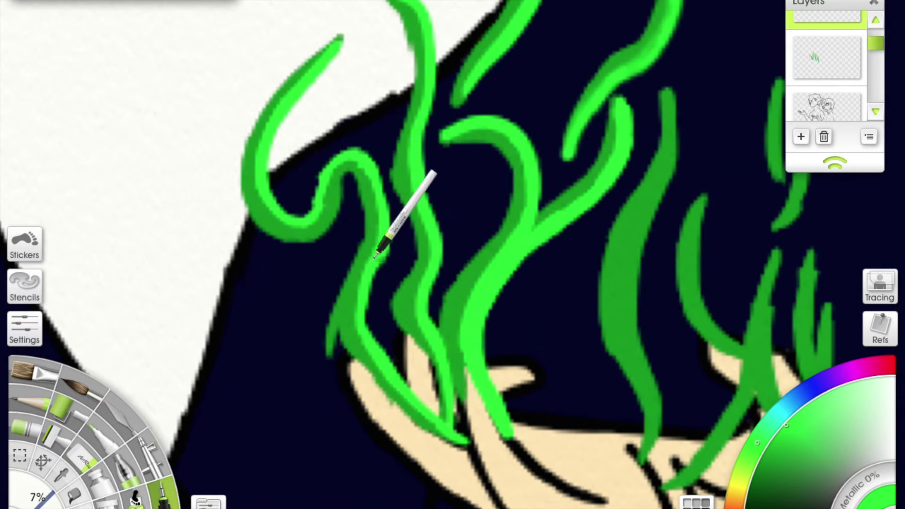
Step: Highlight the tall wavy flame over the palm and the short curved flame near the thumb in bright green
{"action": "scroll", "coordinate": [375, 257], "scroll_direction": "right", "scroll_amount": 5}
{"action": "mouse_move", "coordinate": [481, 111]}
{"action": "left_mouse_down"}
{"action": "mouse_move", "coordinate": [485, 156]}
{"action": "mouse_move", "coordinate": [486, 148]}
{"action": "mouse_move", "coordinate": [457, 239]}
{"action": "mouse_move", "coordinate": [471, 266]}
{"action": "mouse_move", "coordinate": [458, 228]}
{"action": "mouse_move", "coordinate": [441, 350]}
{"action": "mouse_move", "coordinate": [443, 329]}
{"action": "mouse_move", "coordinate": [464, 458]}
{"action": "left_mouse_up"}
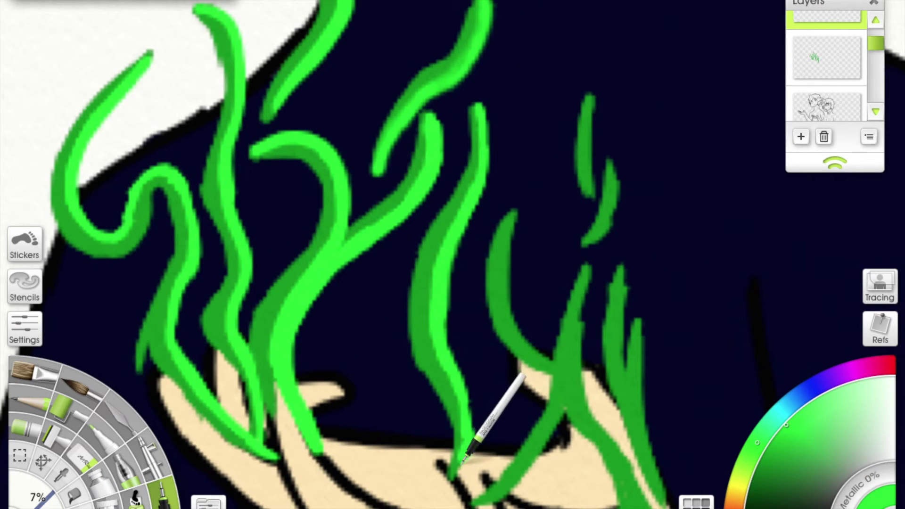
{"action": "scroll", "coordinate": [427, 91], "scroll_direction": "right", "scroll_amount": 3}
{"action": "scroll", "coordinate": [427, 92], "scroll_direction": "down", "scroll_amount": 1}
{"action": "scroll", "coordinate": [421, 93], "scroll_direction": "right", "scroll_amount": 2}
{"action": "scroll", "coordinate": [421, 93], "scroll_direction": "down", "scroll_amount": 1}
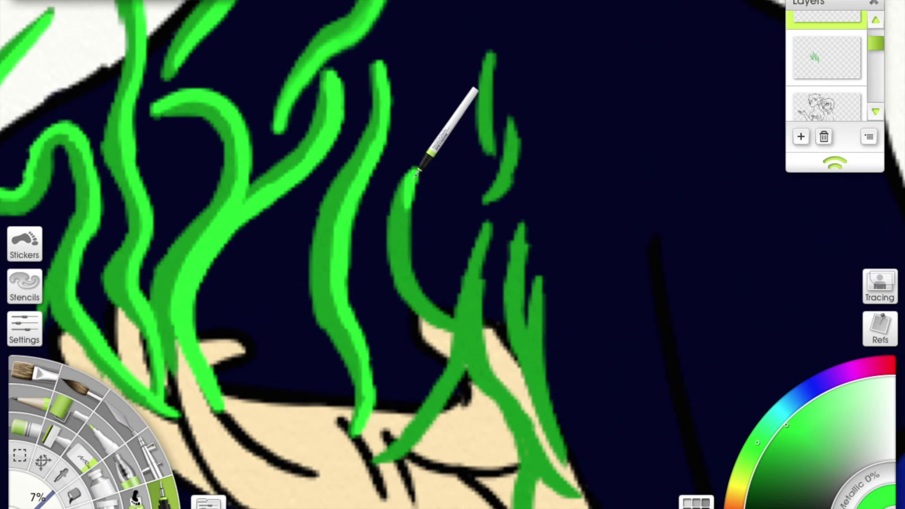
{"action": "left_click_drag", "start_coordinate": [416, 172], "coordinate": [425, 299]}
Step: Highlight the forked flame over the thumb in bright green, including its branches across the palm and toward the wrist
{"action": "scroll", "coordinate": [374, 178], "scroll_direction": "down", "scroll_amount": 5}
{"action": "left_click_drag", "start_coordinate": [374, 178], "coordinate": [464, 364]}
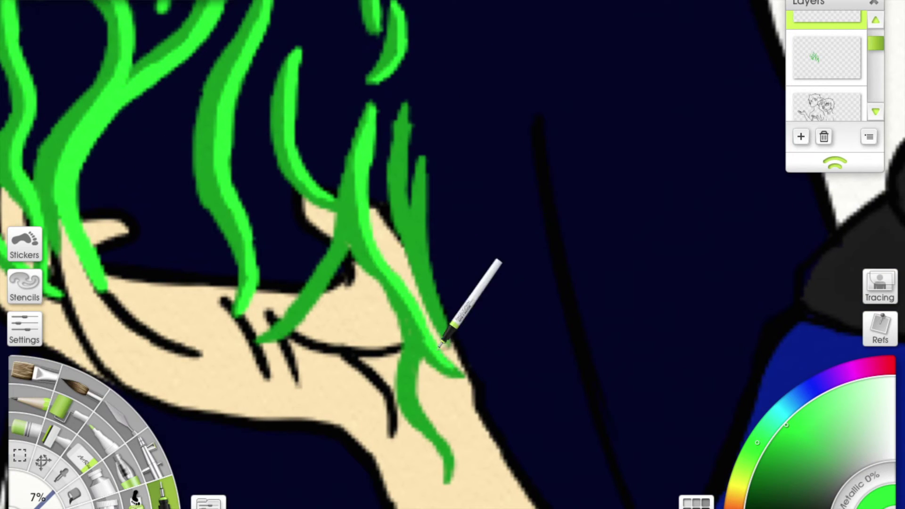
{"action": "scroll", "coordinate": [433, 338], "scroll_direction": "down", "scroll_amount": 4}
{"action": "scroll", "coordinate": [433, 339], "scroll_direction": "left", "scroll_amount": 2}
{"action": "mouse_move", "coordinate": [398, 151]}
{"action": "left_mouse_down"}
{"action": "mouse_move", "coordinate": [376, 198]}
{"action": "mouse_move", "coordinate": [307, 264]}
{"action": "left_mouse_up"}
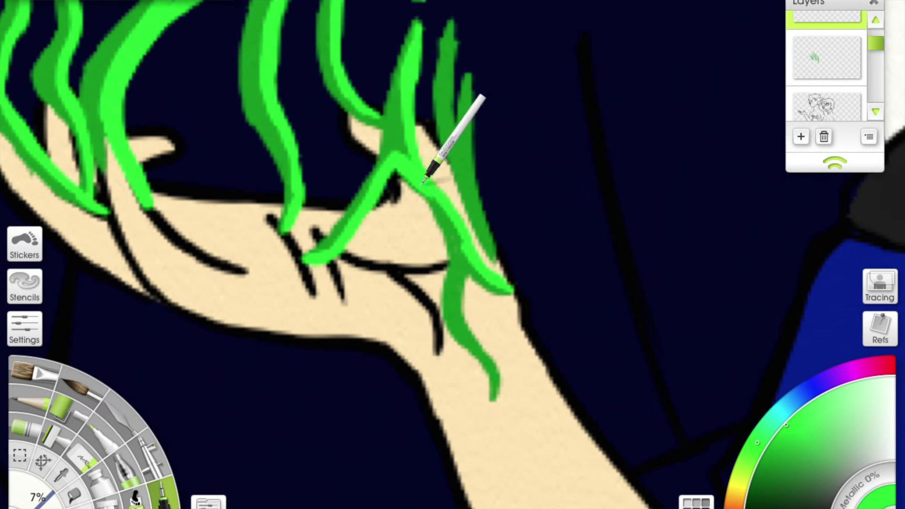
Step: Trim the bright green highlight where the thumb flame forks, using the eraser at 1% size
{"action": "scroll", "coordinate": [461, 303], "scroll_direction": "up", "scroll_amount": 3}
{"action": "key", "text": "e"}
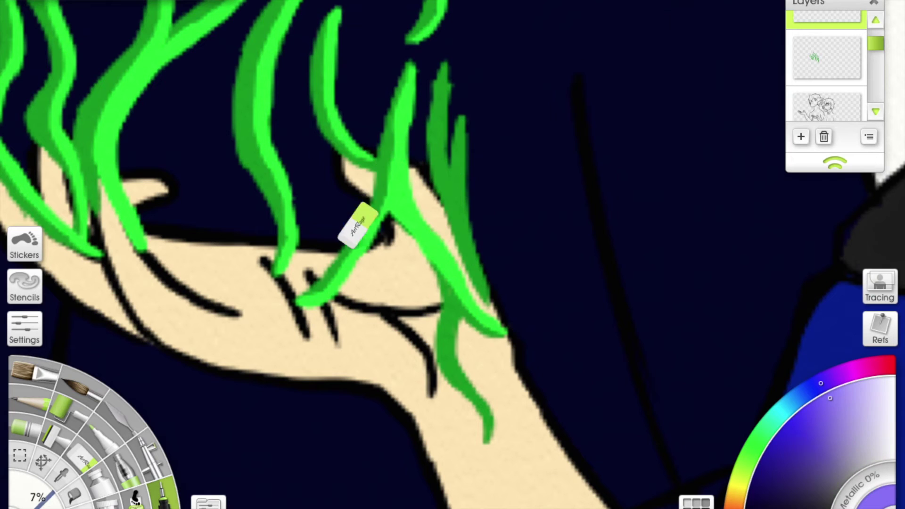
{"action": "key", "text": "e"}
{"action": "left_click_drag", "start_coordinate": [33, 496], "coordinate": [37, 493]}
{"action": "scroll", "coordinate": [479, 91], "scroll_direction": "down", "scroll_amount": 1}
{"action": "scroll", "coordinate": [479, 91], "scroll_direction": "left", "scroll_amount": 1}
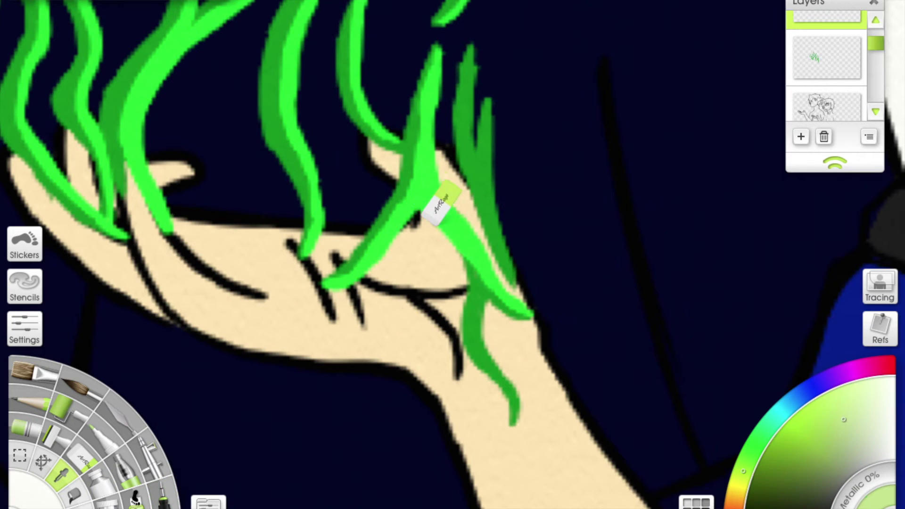
{"action": "key", "text": "e"}
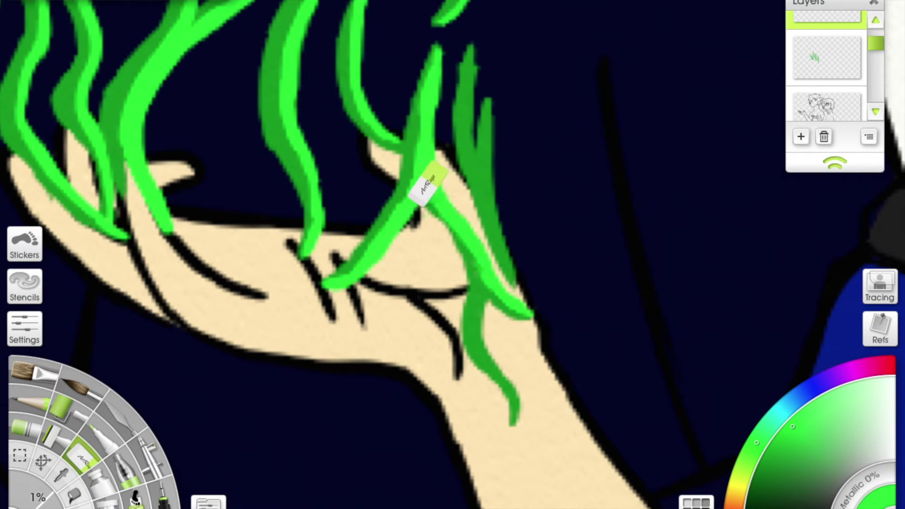
{"action": "scroll", "coordinate": [364, 230], "scroll_direction": "up", "scroll_amount": 2}
{"action": "scroll", "coordinate": [364, 230], "scroll_direction": "right", "scroll_amount": 1}
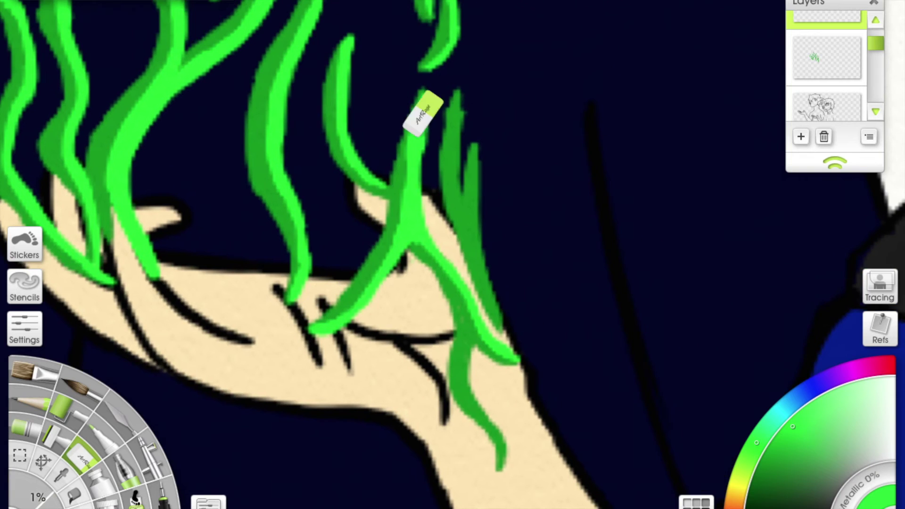
Step: Highlight the narrow wisps beside the thumb and the flame tail on the wrist in bright green, and add a new layer
{"action": "key", "text": "n"}
{"action": "scroll", "coordinate": [384, 141], "scroll_direction": "right", "scroll_amount": 5}
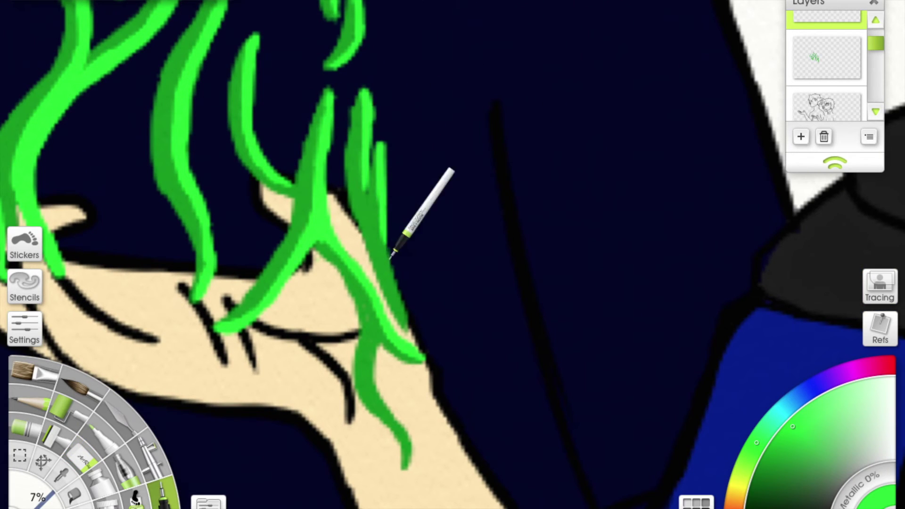
{"action": "scroll", "coordinate": [376, 153], "scroll_direction": "down", "scroll_amount": 5}
{"action": "scroll", "coordinate": [376, 154], "scroll_direction": "right", "scroll_amount": 1}
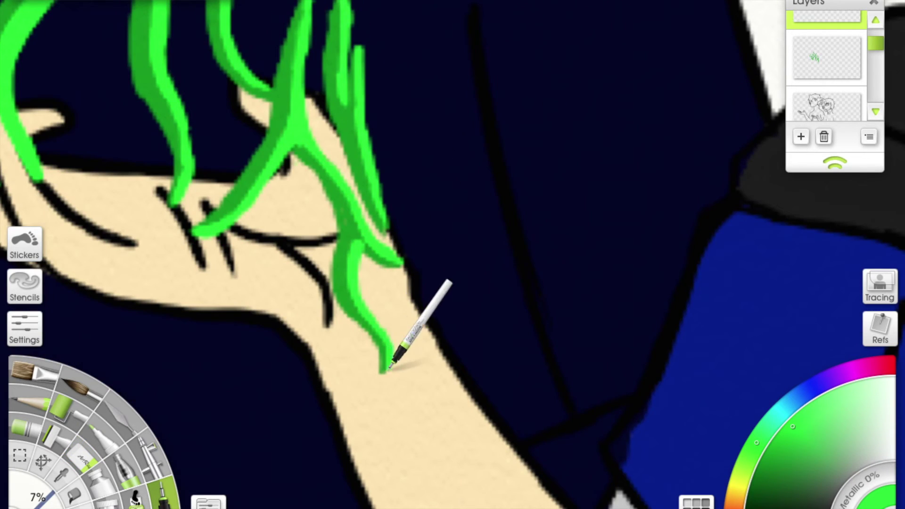
{"action": "scroll", "coordinate": [365, 242], "scroll_direction": "down", "scroll_amount": 6}
{"action": "scroll", "coordinate": [804, 114], "scroll_direction": "up", "scroll_amount": 1}
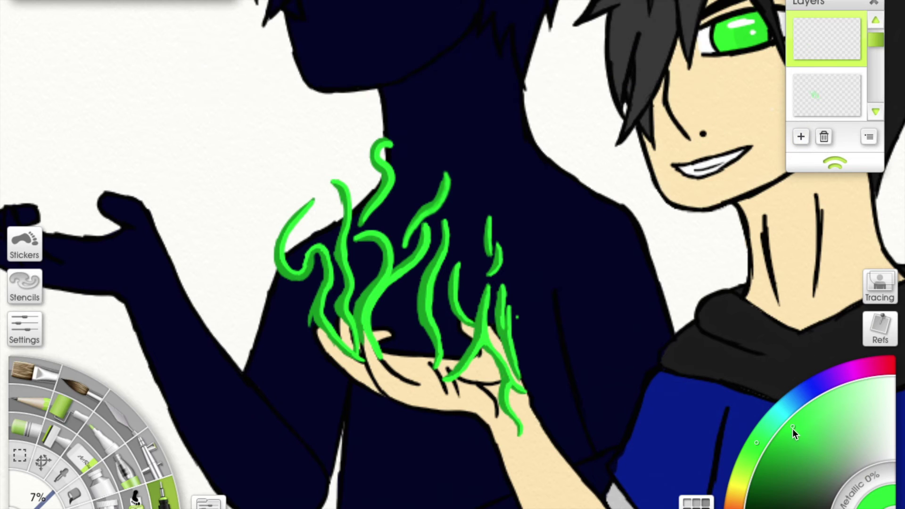
Step: Return to the highlight layer, set the pen to 3% and dot small bright green sparks between and around the flames
{"action": "scroll", "coordinate": [158, 468], "scroll_direction": "up", "scroll_amount": 3}
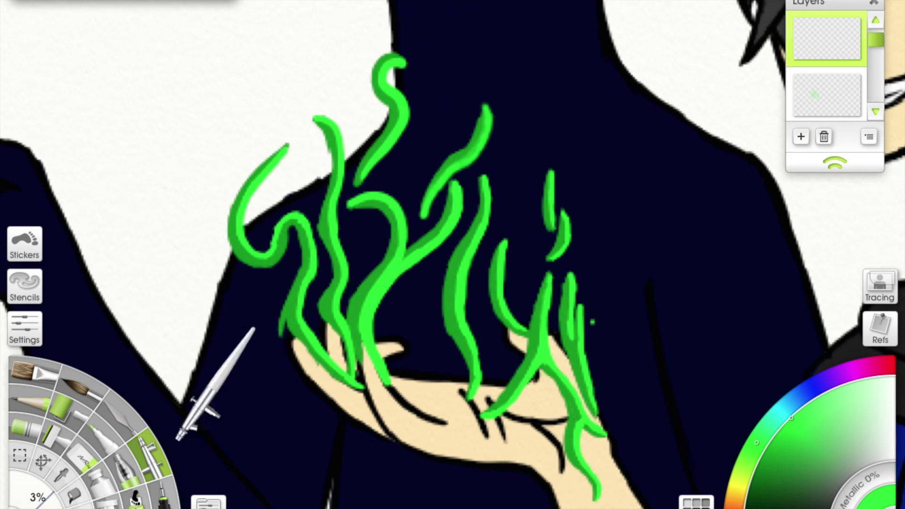
{"action": "key", "text": "bracketleft"}
{"action": "key", "text": "bracketleft"}
{"action": "key", "text": "bracketleft"}
{"action": "key", "text": "bracketleft"}
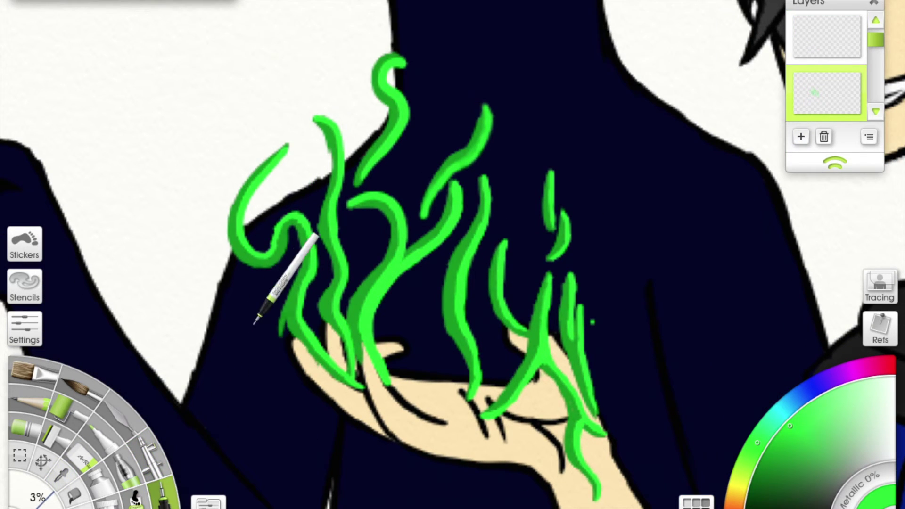
{"action": "left_click", "coordinate": [418, 293]}
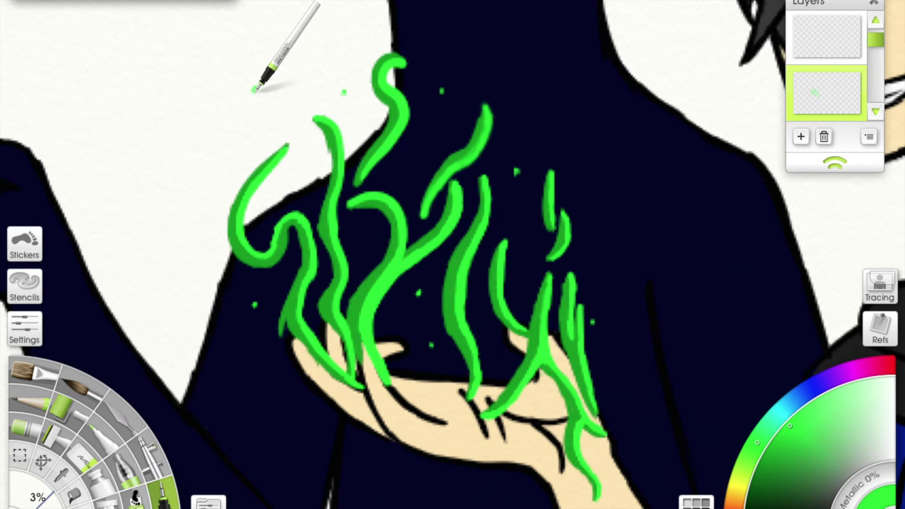
Step: Dot more bright green sparks below the hand, beside the wrist and on the background next to the flames
{"action": "left_click_drag", "start_coordinate": [361, 457], "coordinate": [297, 355]}
{"action": "right_click", "coordinate": [297, 355]}
{"action": "key", "text": "Escape"}
{"action": "scroll", "coordinate": [385, 399], "scroll_direction": "down", "scroll_amount": 2}
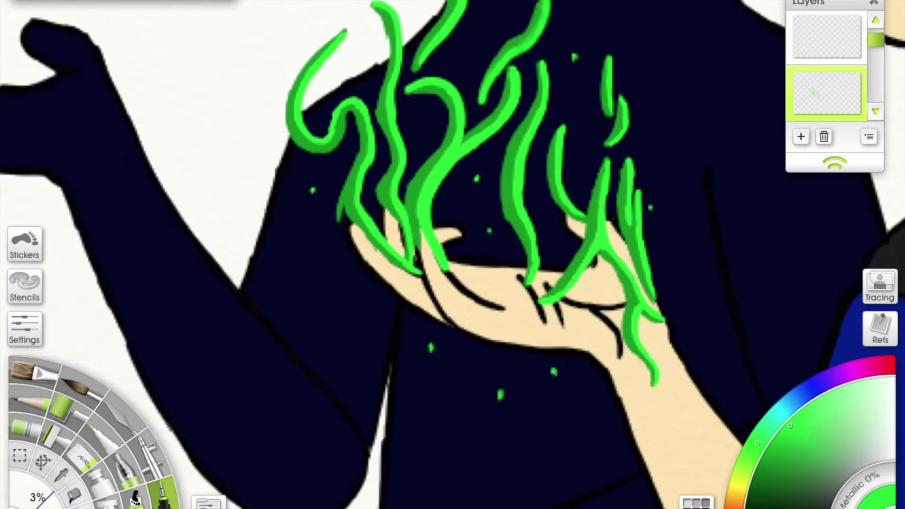
{"action": "scroll", "coordinate": [398, 293], "scroll_direction": "up", "scroll_amount": 2}
{"action": "left_click", "coordinate": [561, 302]}
{"action": "scroll", "coordinate": [314, 222], "scroll_direction": "right", "scroll_amount": 5}
{"action": "scroll", "coordinate": [313, 222], "scroll_direction": "up", "scroll_amount": 1}
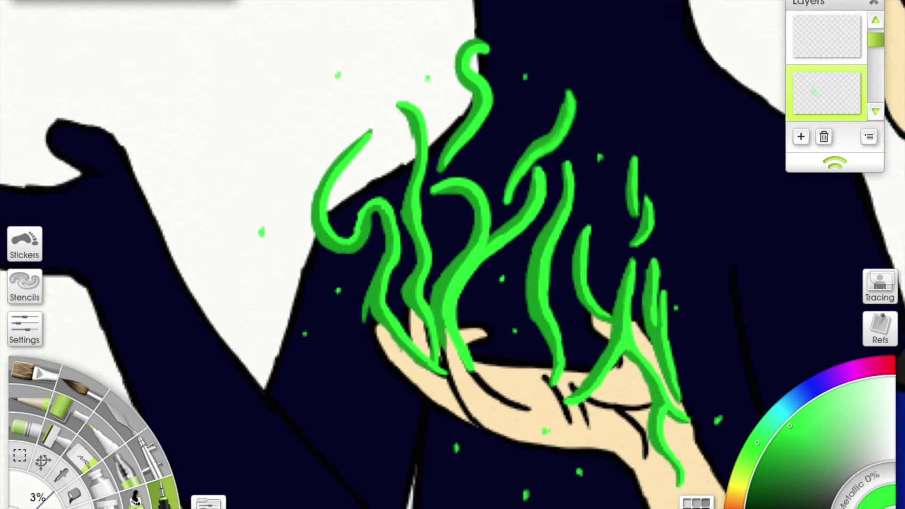
Step: Scatter bright green sparks above the flames, over the dark figure's neck, shoulder and face
{"action": "scroll", "coordinate": [406, 226], "scroll_direction": "up", "scroll_amount": 5}
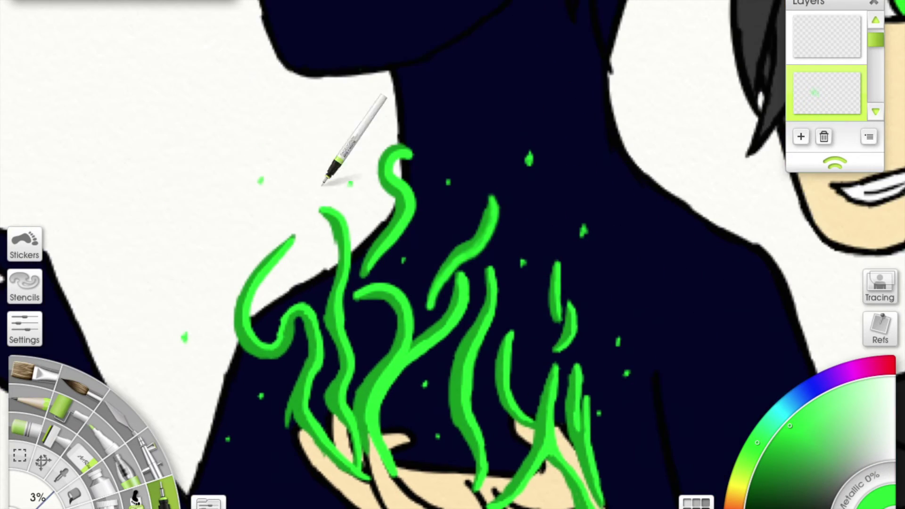
{"action": "scroll", "coordinate": [370, 100], "scroll_direction": "up", "scroll_amount": 3}
{"action": "scroll", "coordinate": [460, 150], "scroll_direction": "down", "scroll_amount": 5}
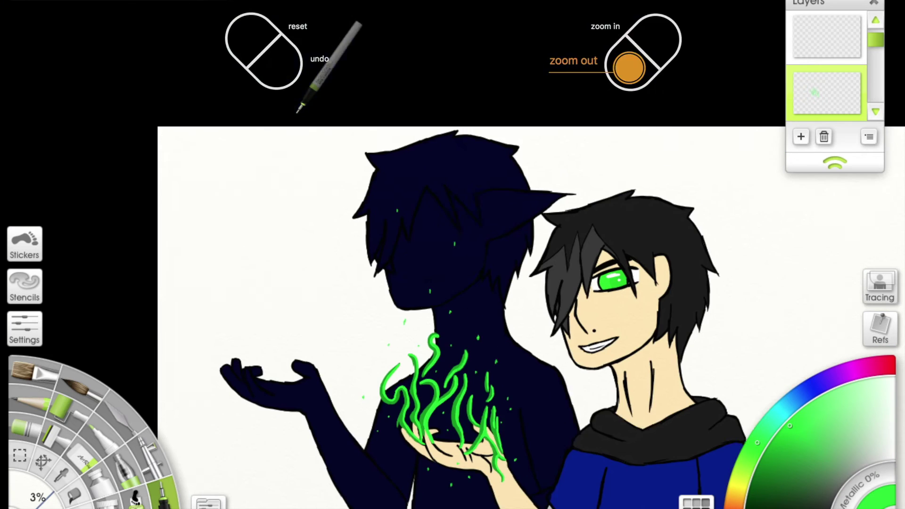
{"action": "scroll", "coordinate": [578, 218], "scroll_direction": "down", "scroll_amount": 1}
Step: Select the empty top layer and switch to the Airbrush
{"action": "left_click", "coordinate": [828, 38]}
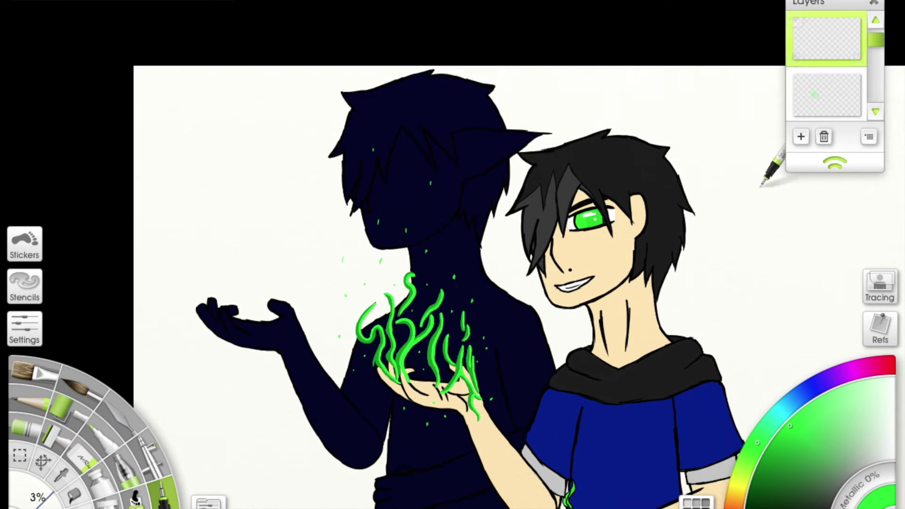
{"action": "scroll", "coordinate": [586, 239], "scroll_direction": "up", "scroll_amount": 3}
{"action": "left_click", "coordinate": [150, 465]}
{"action": "scroll", "coordinate": [226, 179], "scroll_direction": "up", "scroll_amount": 1}
{"action": "left_click_drag", "start_coordinate": [228, 178], "coordinate": [289, 249]}
{"action": "key", "text": "ctrl+z"}
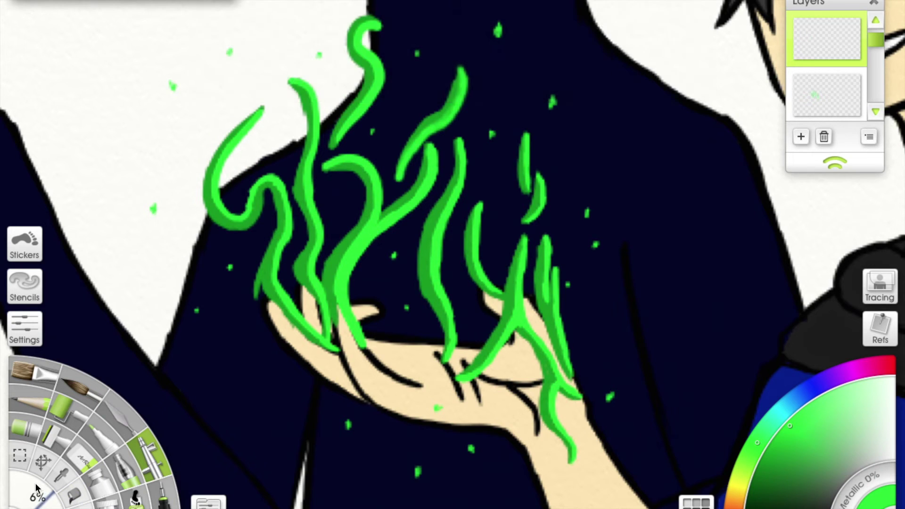
{"action": "scroll", "coordinate": [310, 225], "scroll_direction": "up", "scroll_amount": 3}
{"action": "left_click_drag", "start_coordinate": [292, 115], "coordinate": [300, 98]}
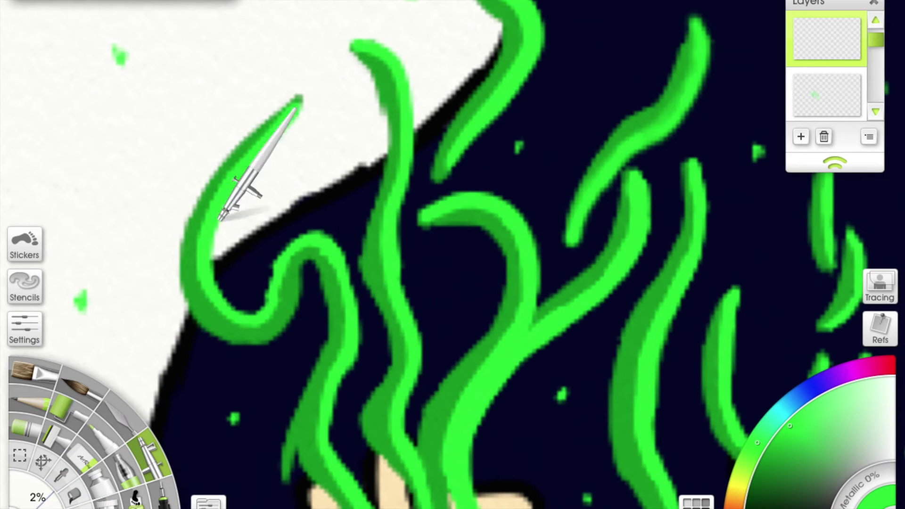
{"action": "key", "text": "ctrl+z"}
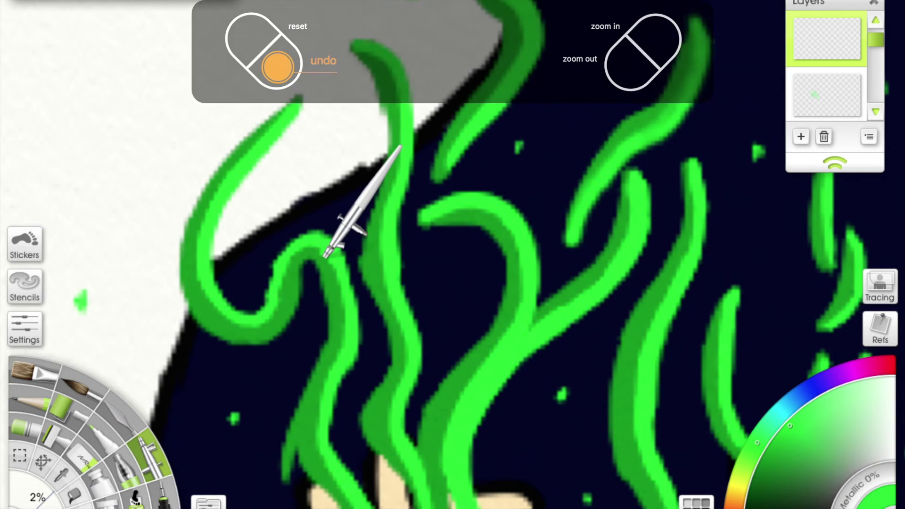
Step: Blend the outermost curled flame's shadow into its highlight with bright green, using the Airbrush at 2%
{"action": "left_click_drag", "start_coordinate": [222, 315], "coordinate": [282, 279]}
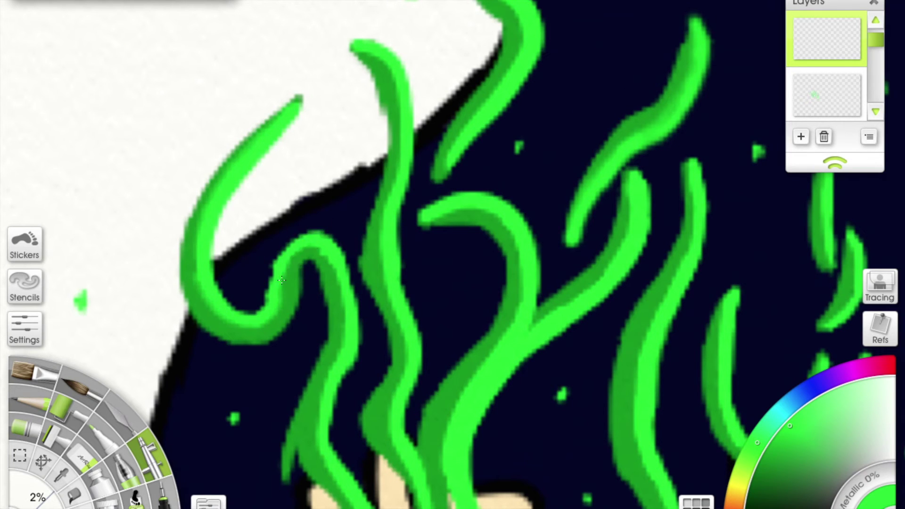
{"action": "left_click_drag", "start_coordinate": [325, 392], "coordinate": [266, 286]}
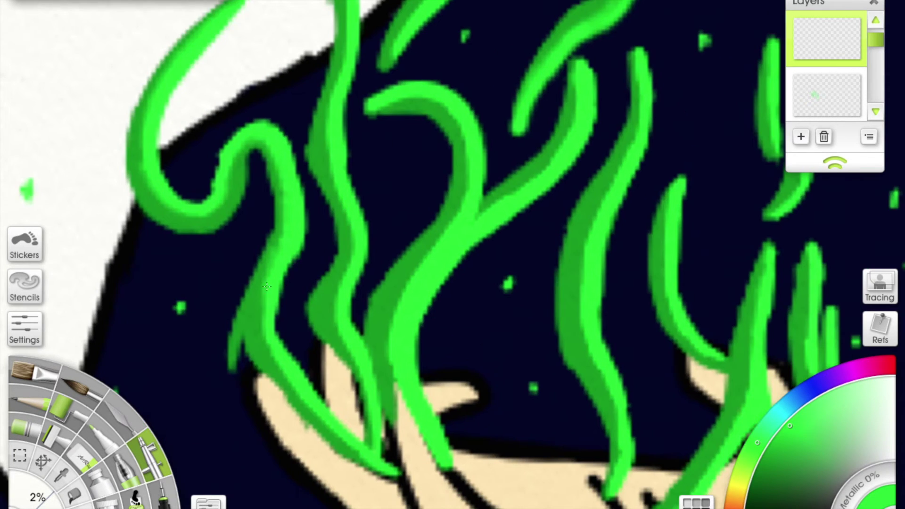
{"action": "scroll", "coordinate": [310, 409], "scroll_direction": "down", "scroll_amount": 2}
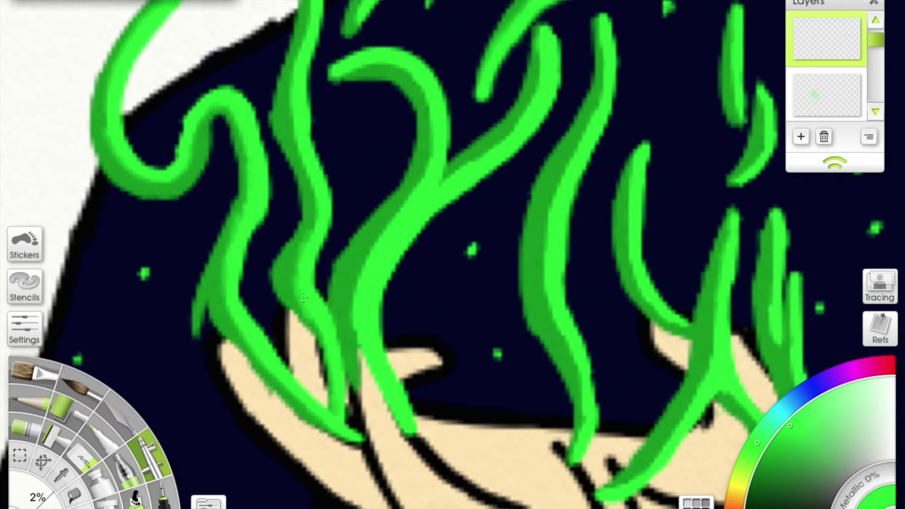
Step: Airbrush bright green along the neighbouring wavy flame and the curled wisp beside the neck to soften their shading edges
{"action": "scroll", "coordinate": [304, 299], "scroll_direction": "up", "scroll_amount": 3}
{"action": "scroll", "coordinate": [340, 316], "scroll_direction": "up", "scroll_amount": 5}
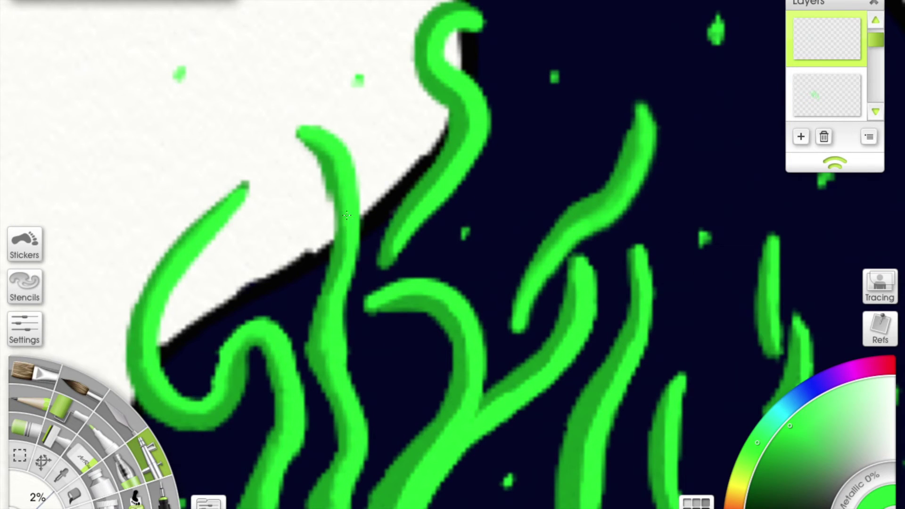
{"action": "scroll", "coordinate": [334, 383], "scroll_direction": "up", "scroll_amount": 3}
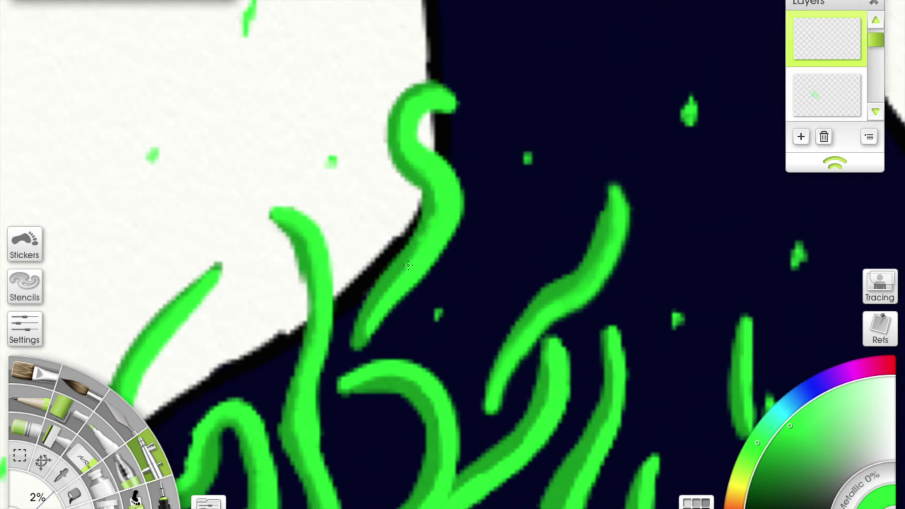
{"action": "scroll", "coordinate": [556, 228], "scroll_direction": "down", "scroll_amount": 3}
{"action": "scroll", "coordinate": [452, 255], "scroll_direction": "up", "scroll_amount": 3}
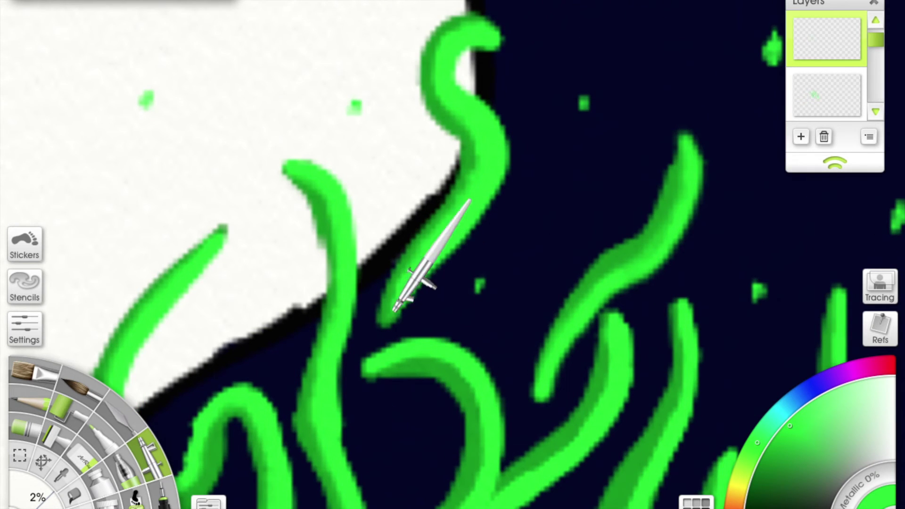
Step: Airbrush bright green along the S-curved, diagonal and forked flames down to the fingers to soften their shading edges at 2%
{"action": "scroll", "coordinate": [404, 299], "scroll_direction": "down", "scroll_amount": 3}
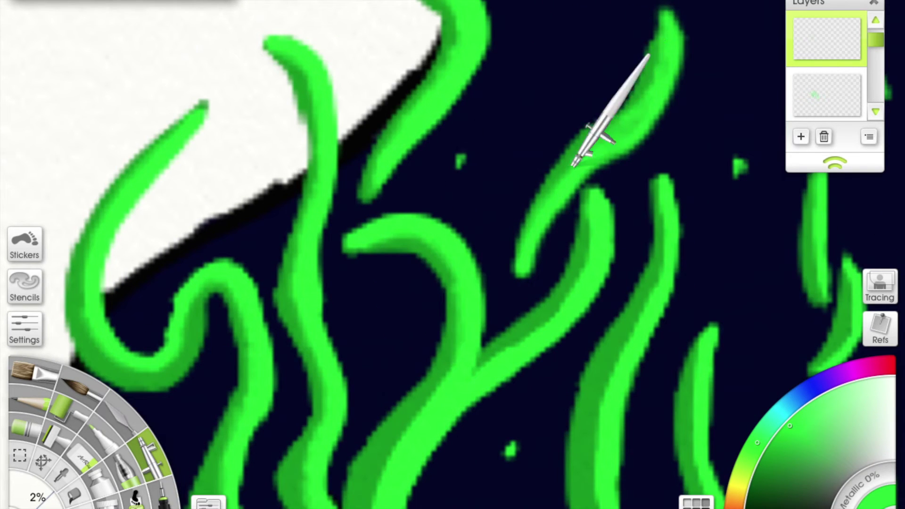
{"action": "scroll", "coordinate": [574, 165], "scroll_direction": "down", "scroll_amount": 3}
{"action": "scroll", "coordinate": [453, 255], "scroll_direction": "down", "scroll_amount": 3}
{"action": "scroll", "coordinate": [388, 172], "scroll_direction": "up", "scroll_amount": 3}
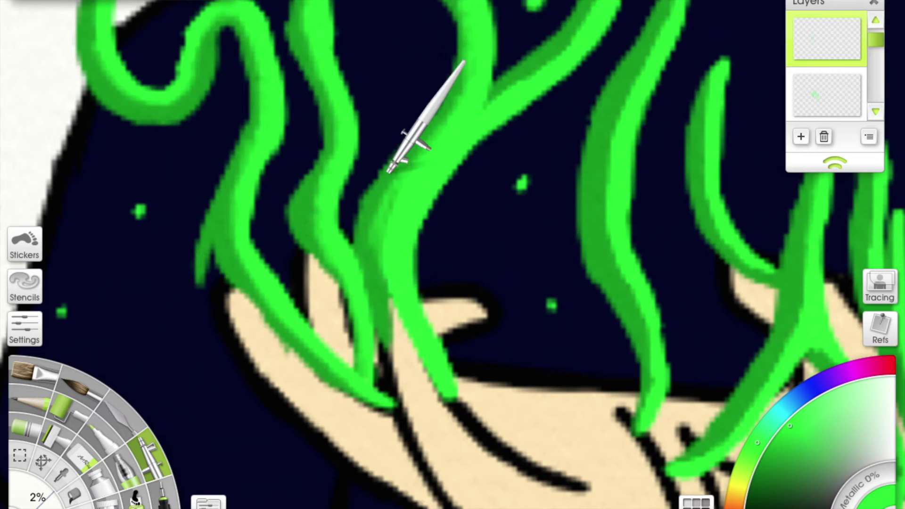
{"action": "scroll", "coordinate": [388, 173], "scroll_direction": "up", "scroll_amount": 3}
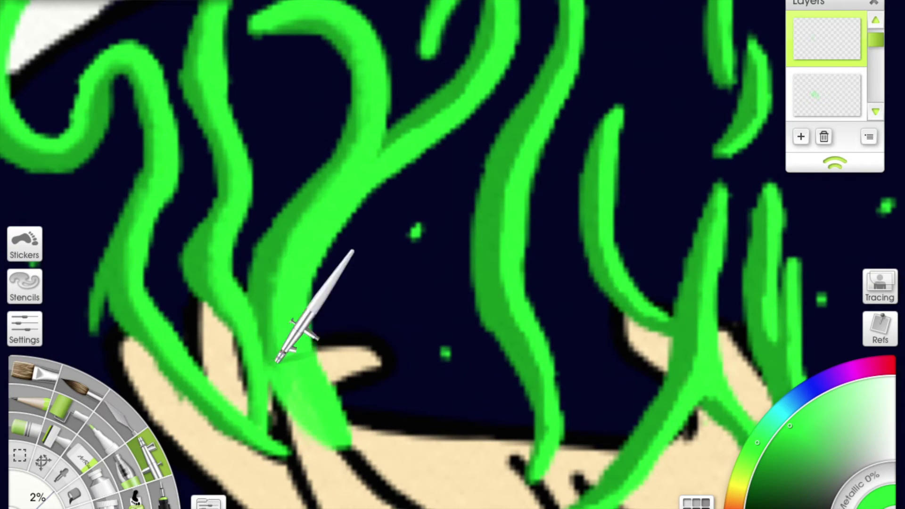
{"action": "scroll", "coordinate": [278, 253], "scroll_direction": "left", "scroll_amount": 2}
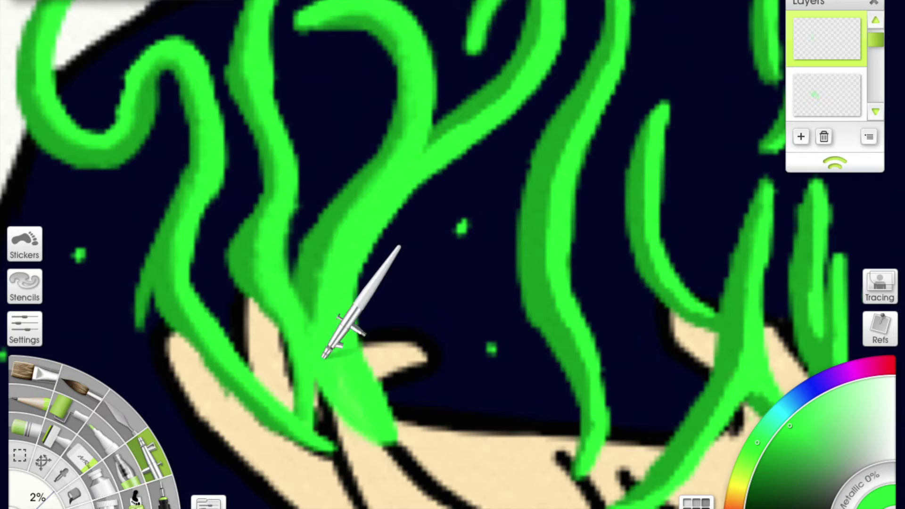
{"action": "scroll", "coordinate": [363, 346], "scroll_direction": "left", "scroll_amount": 5}
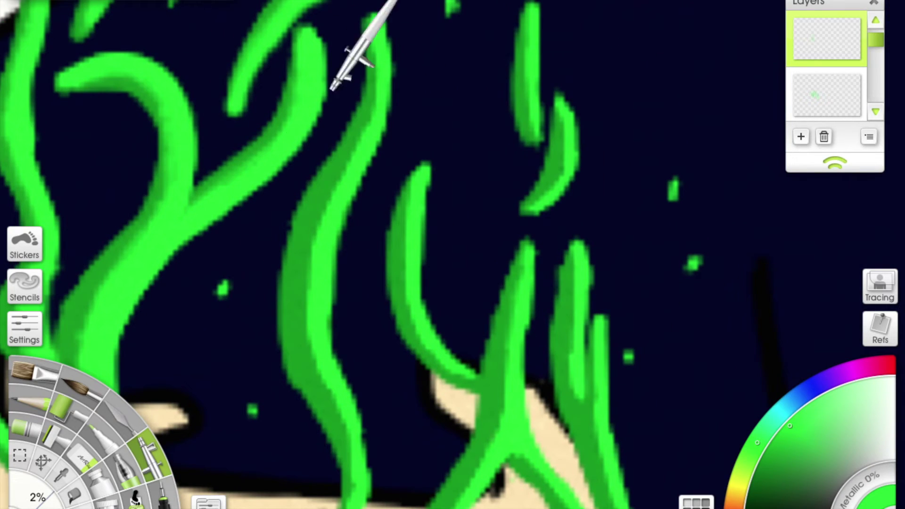
Step: Blend the shading of the remaining flames over the far fingers, palm and wrist with the bright green Airbrush
{"action": "scroll", "coordinate": [311, 217], "scroll_direction": "down", "scroll_amount": 3}
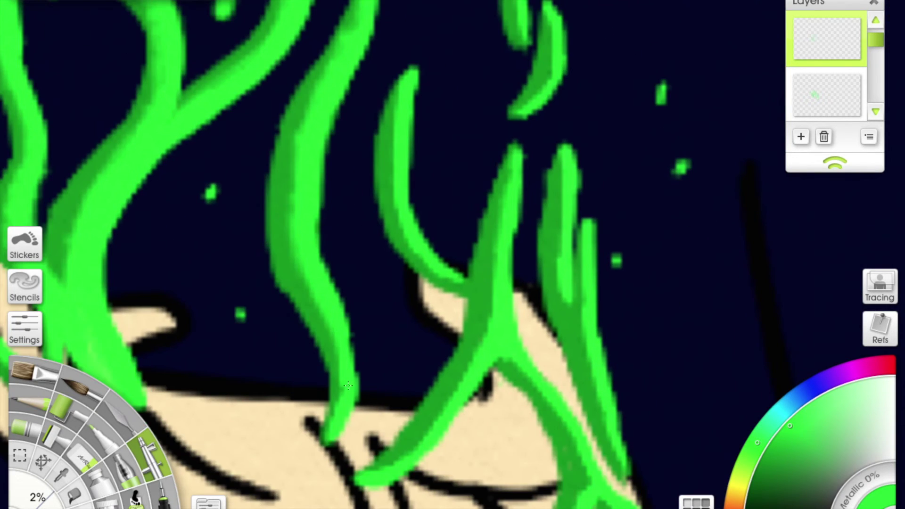
{"action": "scroll", "coordinate": [316, 295], "scroll_direction": "right", "scroll_amount": 2}
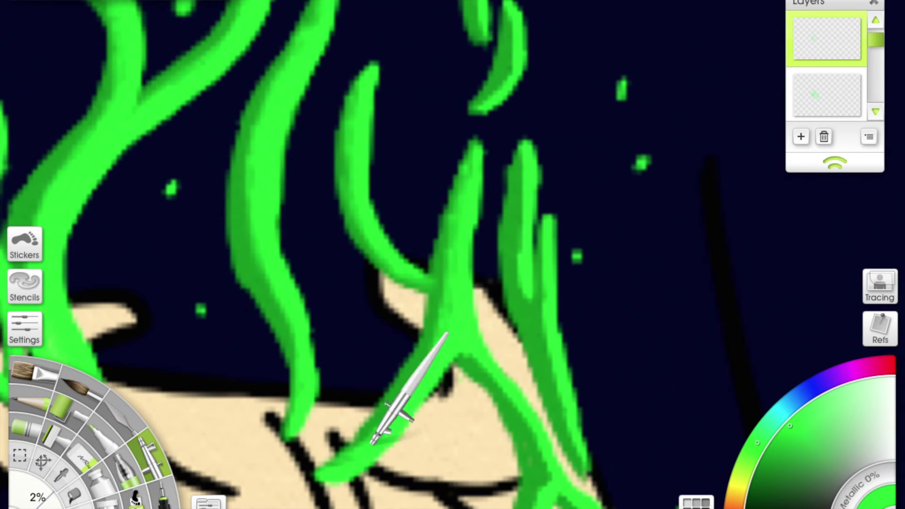
{"action": "scroll", "coordinate": [359, 458], "scroll_direction": "down", "scroll_amount": 3}
{"action": "scroll", "coordinate": [359, 459], "scroll_direction": "right", "scroll_amount": 3}
{"action": "scroll", "coordinate": [415, 403], "scroll_direction": "up", "scroll_amount": 2}
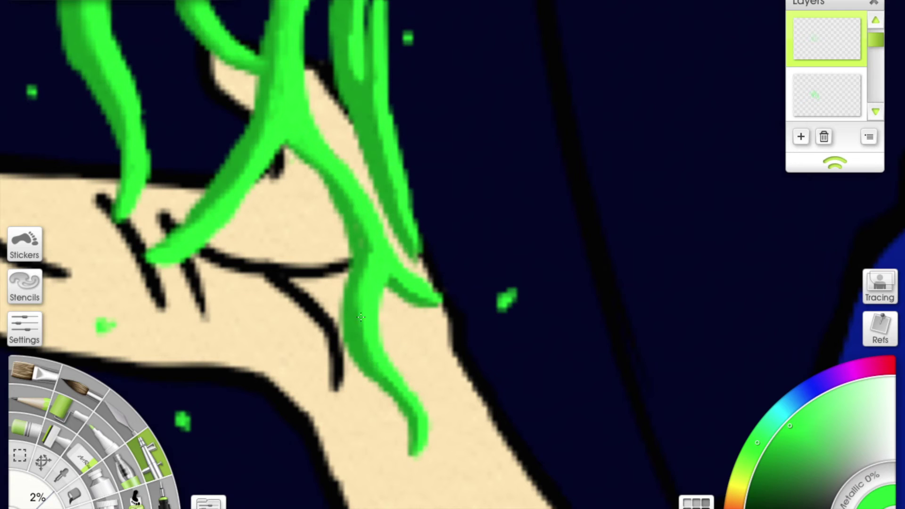
{"action": "scroll", "coordinate": [396, 263], "scroll_direction": "right", "scroll_amount": 2}
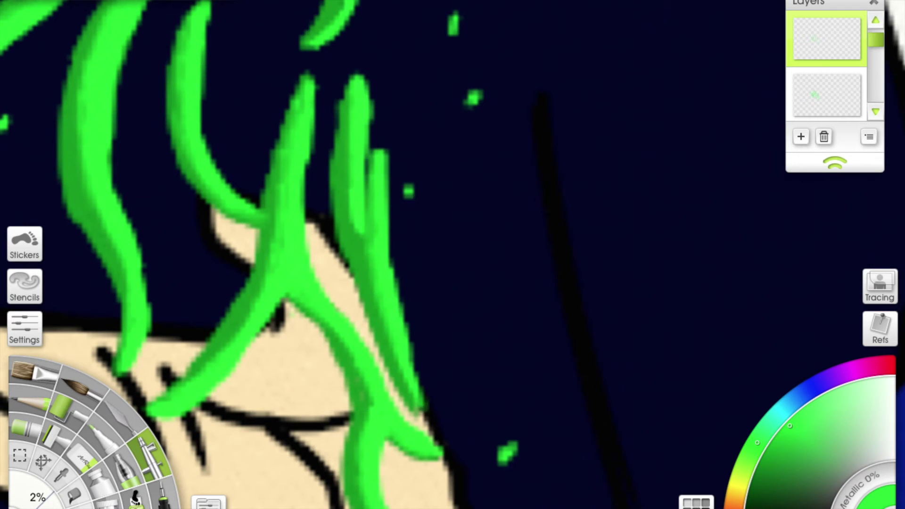
{"action": "scroll", "coordinate": [341, 249], "scroll_direction": "up", "scroll_amount": 5}
{"action": "scroll", "coordinate": [442, 190], "scroll_direction": "down", "scroll_amount": 5}
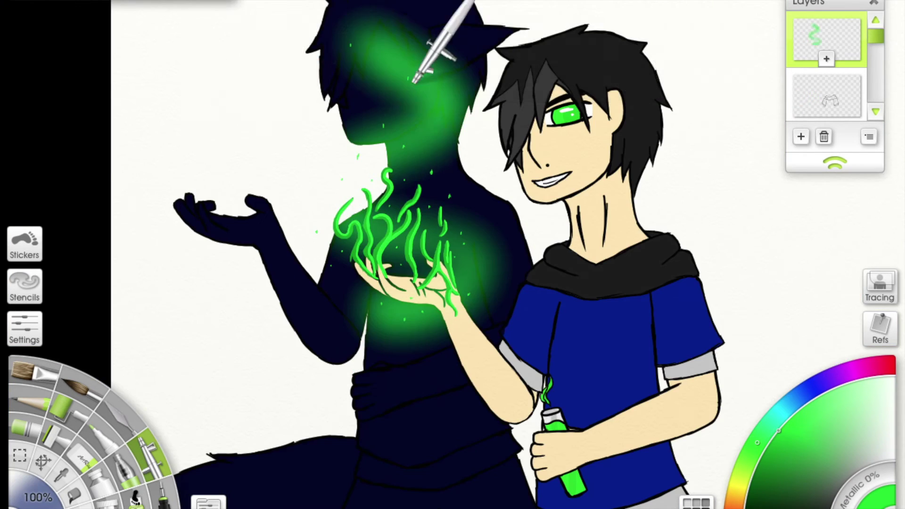
Step: Undo the broad glow across the dark figure's face and spray a soft green halo around the flames and hand at 100%
{"action": "key", "text": "ctrl+z"}
{"action": "key", "text": "ctrl+shift+z"}
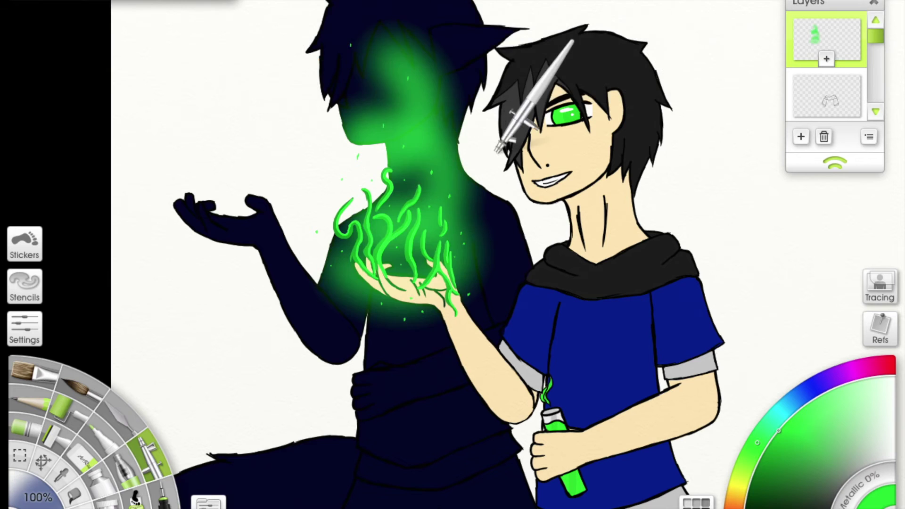
{"action": "key", "text": "ctrl+z"}
{"action": "mouse_move", "coordinate": [420, 264]}
{"action": "left_mouse_down"}
{"action": "mouse_move", "coordinate": [392, 27]}
{"action": "mouse_move", "coordinate": [461, 162]}
{"action": "left_mouse_up"}
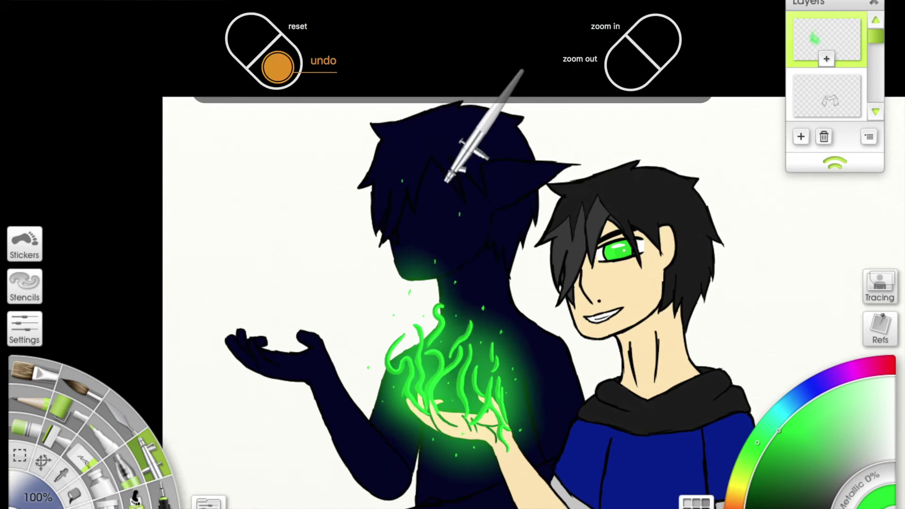
Step: Lower the Airbrush pressure to 0%, undoing the test glow strokes over the dark figure
{"action": "left_click", "coordinate": [24, 329]}
{"action": "left_click_drag", "start_coordinate": [81, 364], "coordinate": [30, 364]}
{"action": "key", "text": "ctrl+z"}
{"action": "key", "text": "ctrl+z"}
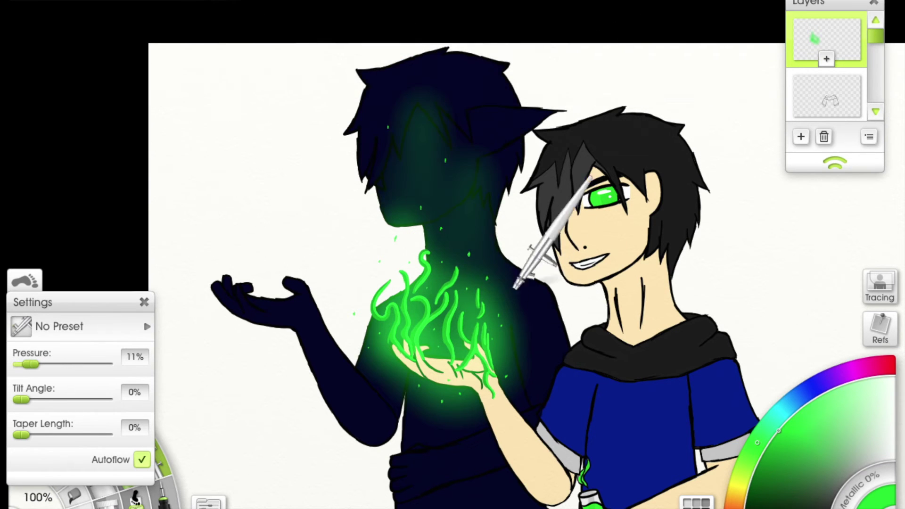
{"action": "left_click_drag", "start_coordinate": [505, 303], "coordinate": [501, 274]}
{"action": "key", "text": "ctrl+z"}
{"action": "left_click_drag", "start_coordinate": [30, 365], "coordinate": [21, 364]}
Step: Spray faint green glows around the individual sparks over the dark figure's hair, face and neck
{"action": "left_click_drag", "start_coordinate": [382, 89], "coordinate": [441, 127]}
{"action": "mouse_move", "coordinate": [417, 165]}
{"action": "left_mouse_down"}
{"action": "mouse_move", "coordinate": [473, 202]}
{"action": "mouse_move", "coordinate": [453, 180]}
{"action": "left_mouse_up"}
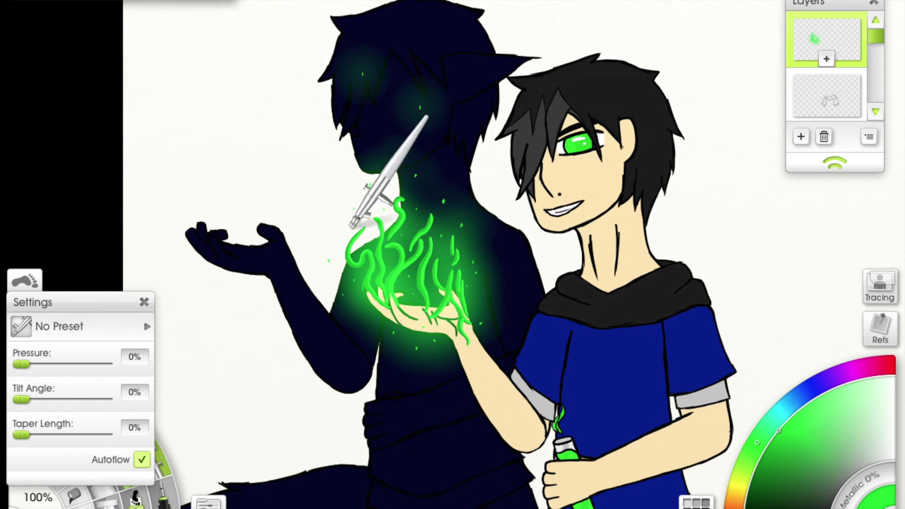
{"action": "left_click_drag", "start_coordinate": [372, 188], "coordinate": [452, 218]}
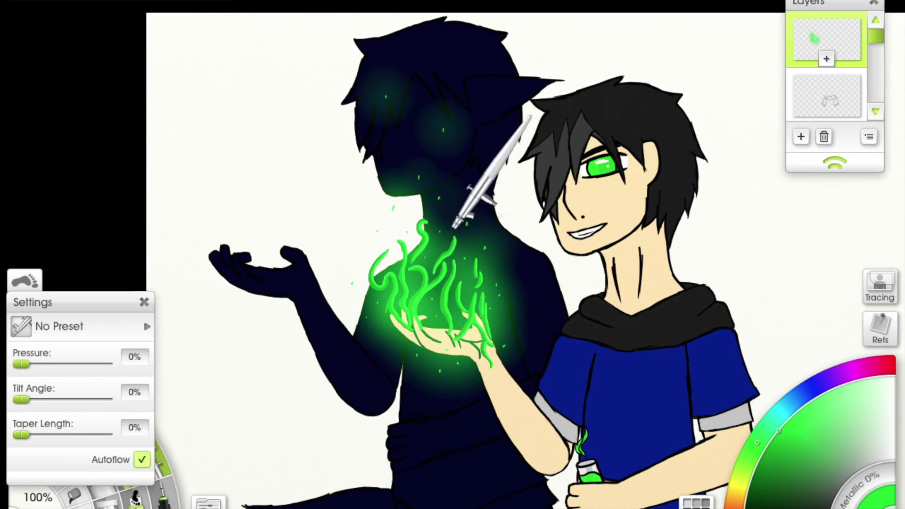
Step: Airbrush a green glow around the black-haired boy's green eye, spreading onto the brow and fringe
{"action": "left_click_drag", "start_coordinate": [614, 156], "coordinate": [542, 138]}
{"action": "scroll", "coordinate": [556, 136], "scroll_direction": "up", "scroll_amount": 4}
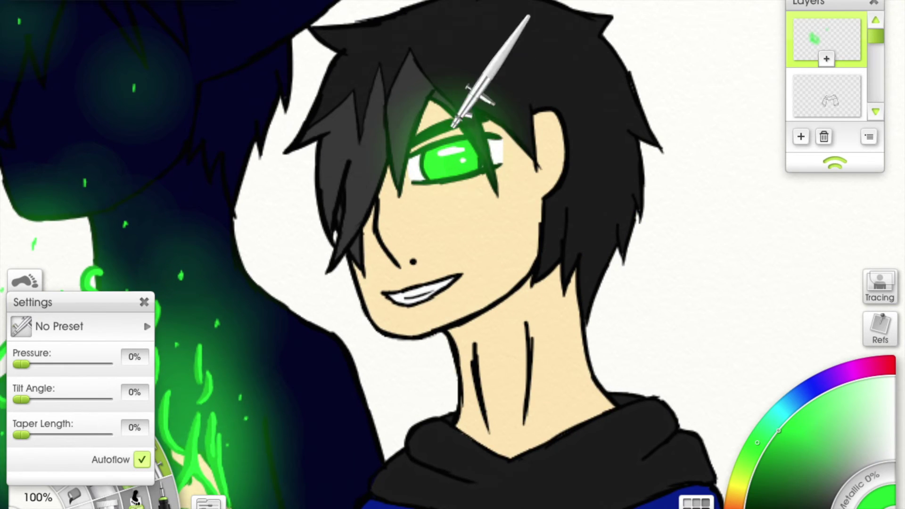
{"action": "left_click_drag", "start_coordinate": [453, 126], "coordinate": [486, 178]}
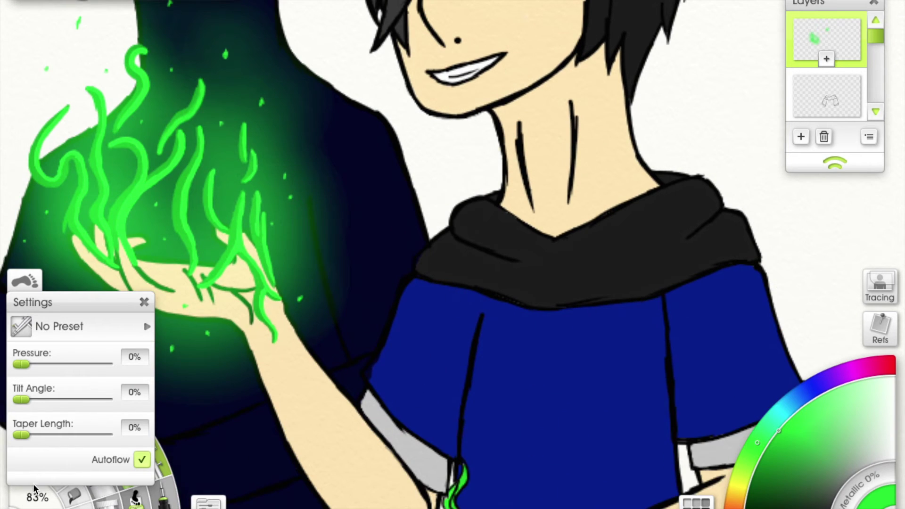
Step: Add green rim light along the boy's near sleeve, hood, neck, jaw and outer hair edge with the Airbrush reduced to 14%
{"action": "left_click_drag", "start_coordinate": [458, 235], "coordinate": [385, 315]}
{"action": "left_click_drag", "start_coordinate": [444, 160], "coordinate": [488, 340]}
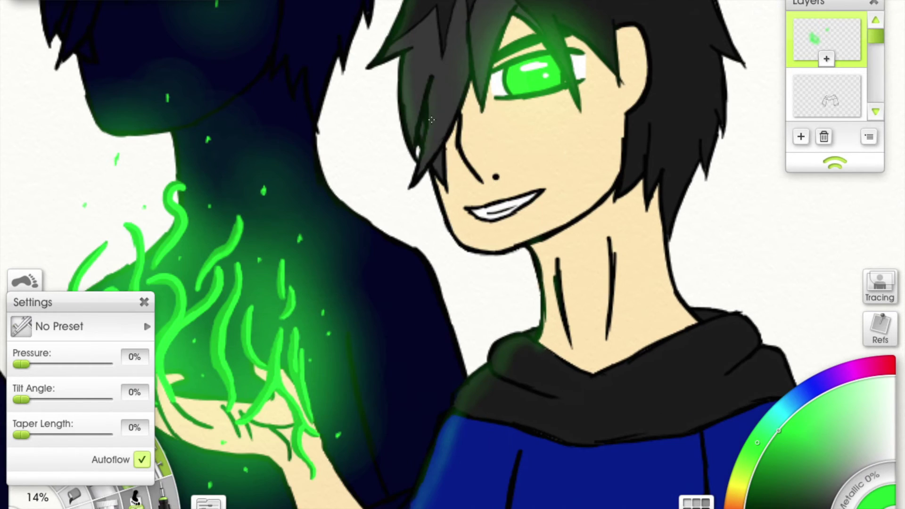
{"action": "left_click_drag", "start_coordinate": [417, 156], "coordinate": [410, 301]}
{"action": "left_click_drag", "start_coordinate": [400, 163], "coordinate": [408, 197]}
{"action": "left_click_drag", "start_coordinate": [475, 229], "coordinate": [360, 178]}
{"action": "left_click_drag", "start_coordinate": [465, 233], "coordinate": [379, 127]}
{"action": "left_click_drag", "start_coordinate": [448, 105], "coordinate": [439, 148]}
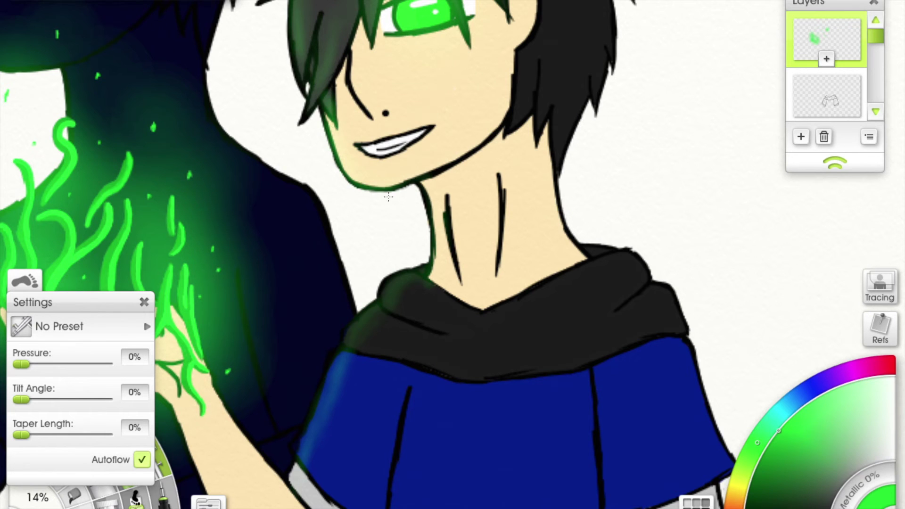
{"action": "left_click_drag", "start_coordinate": [389, 197], "coordinate": [356, 210]}
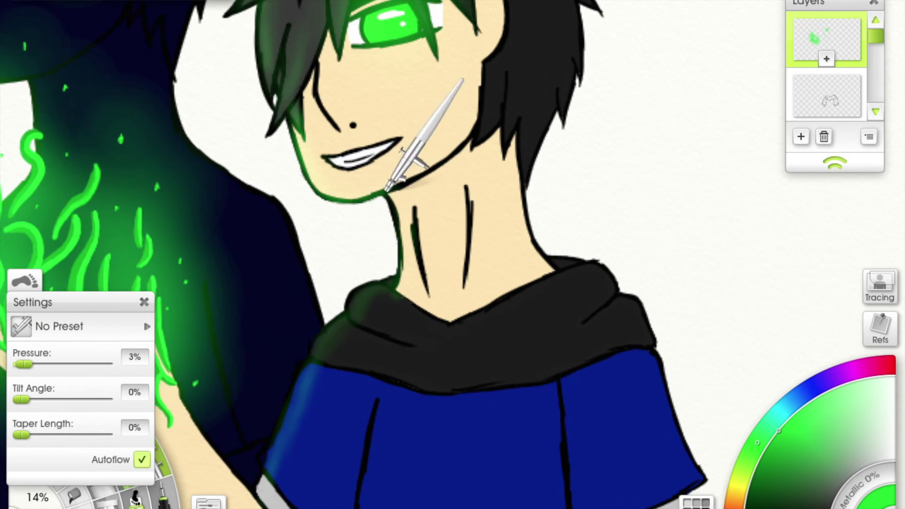
Step: Reset the Airbrush pressure to 0% and tint the edges of the boy's upper hair tuft and fringe green
{"action": "scroll", "coordinate": [382, 176], "scroll_direction": "up", "scroll_amount": 10}
{"action": "scroll", "coordinate": [382, 176], "scroll_direction": "left", "scroll_amount": 5}
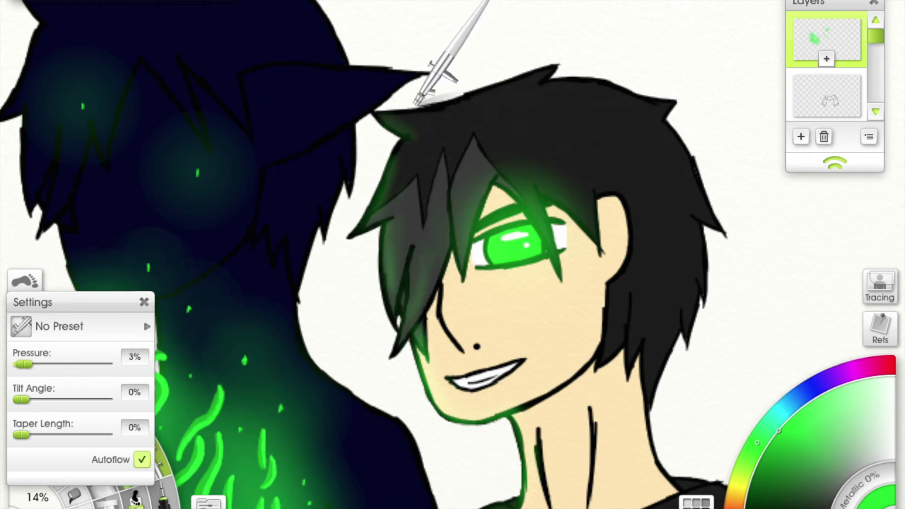
{"action": "left_click_drag", "start_coordinate": [32, 364], "coordinate": [19, 364]}
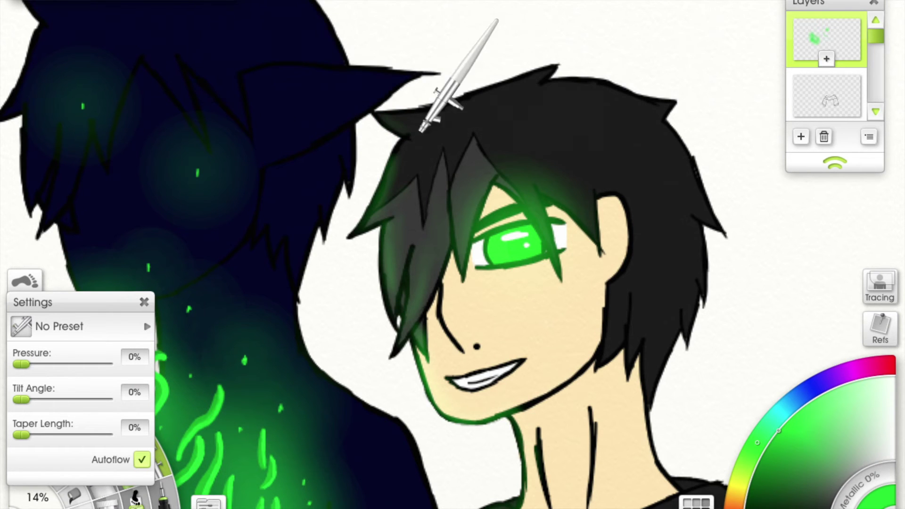
{"action": "scroll", "coordinate": [406, 121], "scroll_direction": "down", "scroll_amount": 4}
{"action": "scroll", "coordinate": [407, 122], "scroll_direction": "right", "scroll_amount": 5}
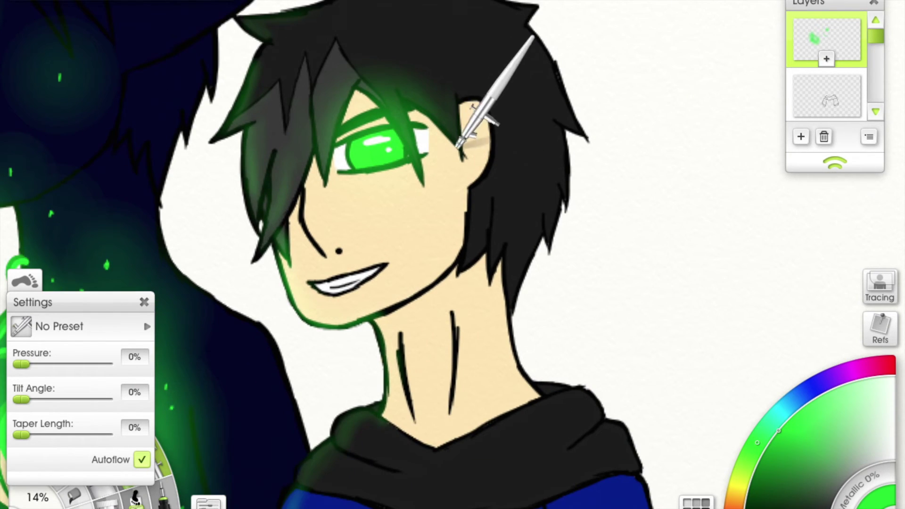
{"action": "scroll", "coordinate": [459, 147], "scroll_direction": "left", "scroll_amount": 1}
{"action": "scroll", "coordinate": [458, 147], "scroll_direction": "down", "scroll_amount": 1}
{"action": "scroll", "coordinate": [504, 141], "scroll_direction": "left", "scroll_amount": 1}
{"action": "scroll", "coordinate": [504, 142], "scroll_direction": "up", "scroll_amount": 1}
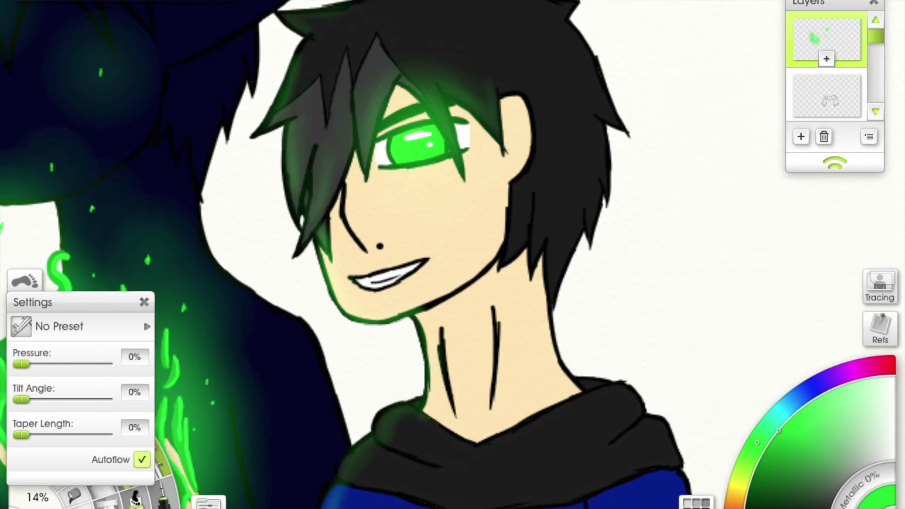
Step: Try green highlight streaks through the black hair above the fringe and undo them
{"action": "scroll", "coordinate": [349, 93], "scroll_direction": "up", "scroll_amount": 3}
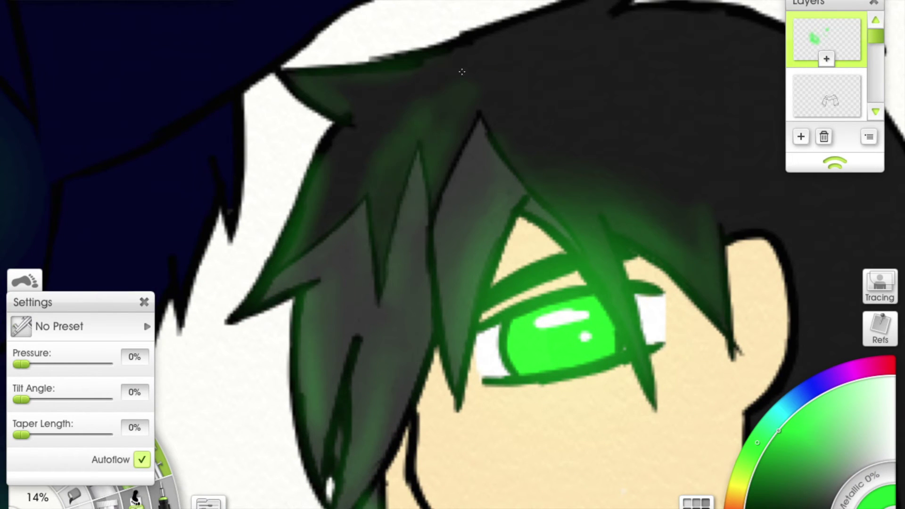
{"action": "scroll", "coordinate": [389, 252], "scroll_direction": "down", "scroll_amount": 5}
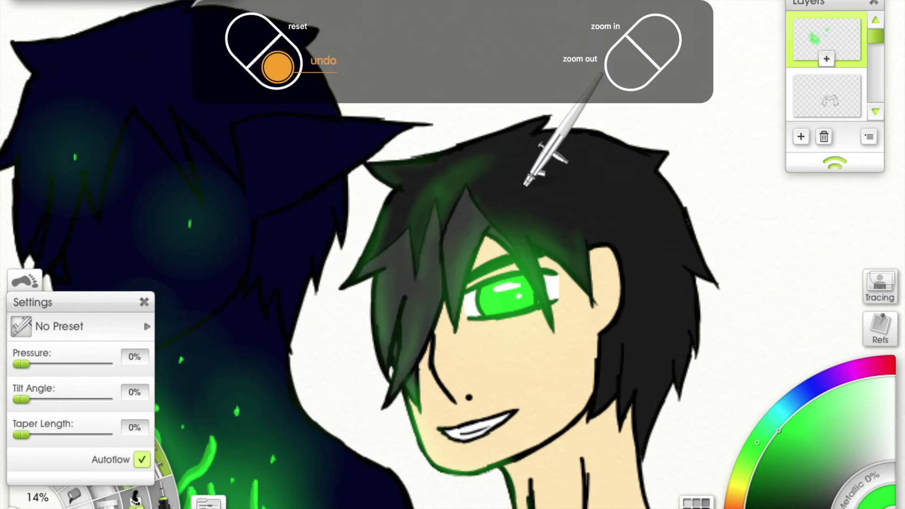
{"action": "scroll", "coordinate": [526, 182], "scroll_direction": "up", "scroll_amount": 3}
{"action": "right_click", "coordinate": [380, 239]}
{"action": "left_click", "coordinate": [407, 214]}
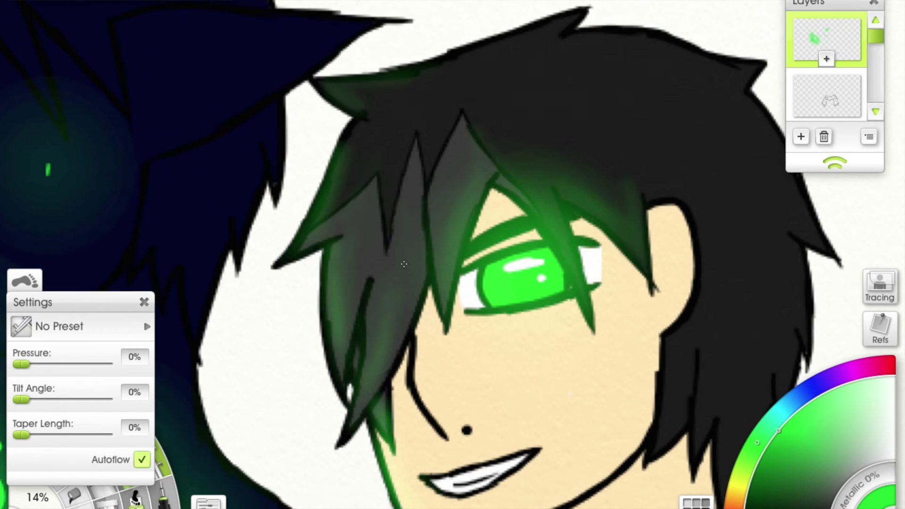
Step: Spray a broad, faint green glow over the boy's fringe and the black hair above it with the Airbrush at 49%
{"action": "left_click_drag", "start_coordinate": [424, 216], "coordinate": [420, 235]}
{"action": "key", "text": "bracketright"}
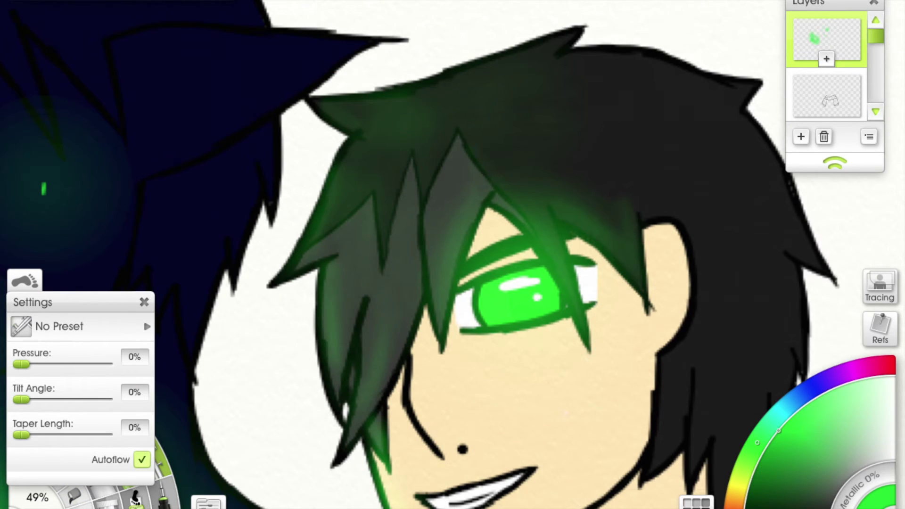
{"action": "left_click_drag", "start_coordinate": [618, 163], "coordinate": [475, 180]}
{"action": "scroll", "coordinate": [488, 108], "scroll_direction": "down", "scroll_amount": 5}
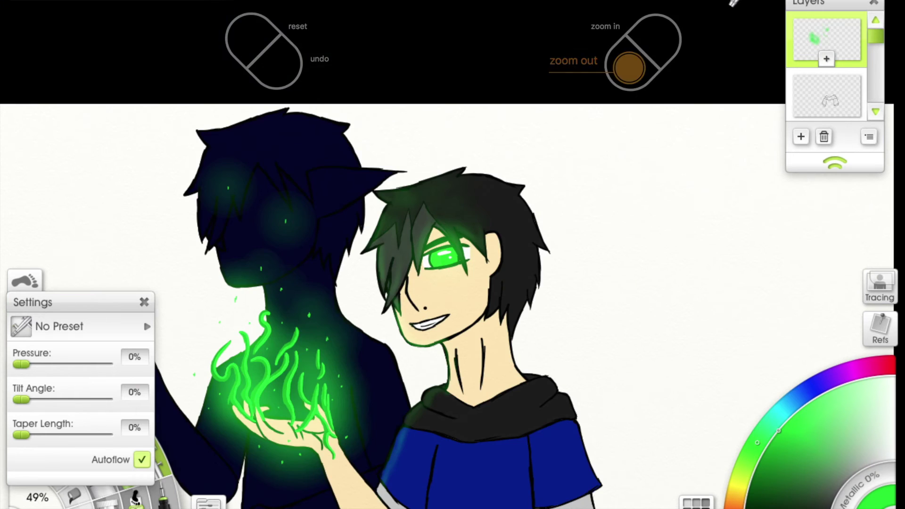
Step: Airbrush a soft green glow around the vial, its rising wisp and the surrounding blue shirt
{"action": "scroll", "coordinate": [538, 198], "scroll_direction": "up", "scroll_amount": 5}
{"action": "left_click_drag", "start_coordinate": [538, 198], "coordinate": [404, 323]}
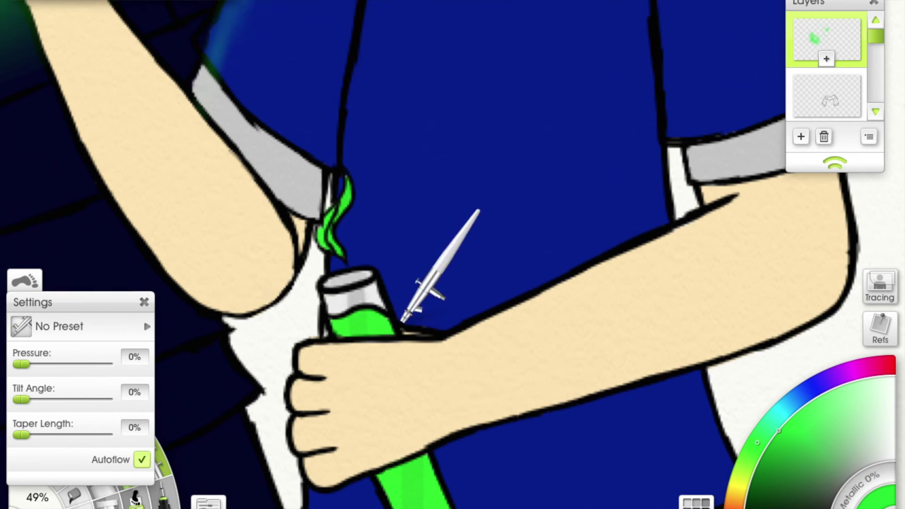
{"action": "scroll", "coordinate": [344, 239], "scroll_direction": "up", "scroll_amount": 2}
{"action": "mouse_move", "coordinate": [378, 373]}
{"action": "left_mouse_down"}
{"action": "mouse_move", "coordinate": [391, 358]}
{"action": "mouse_move", "coordinate": [360, 344]}
{"action": "left_mouse_up"}
{"action": "scroll", "coordinate": [606, 41], "scroll_direction": "down", "scroll_amount": 5}
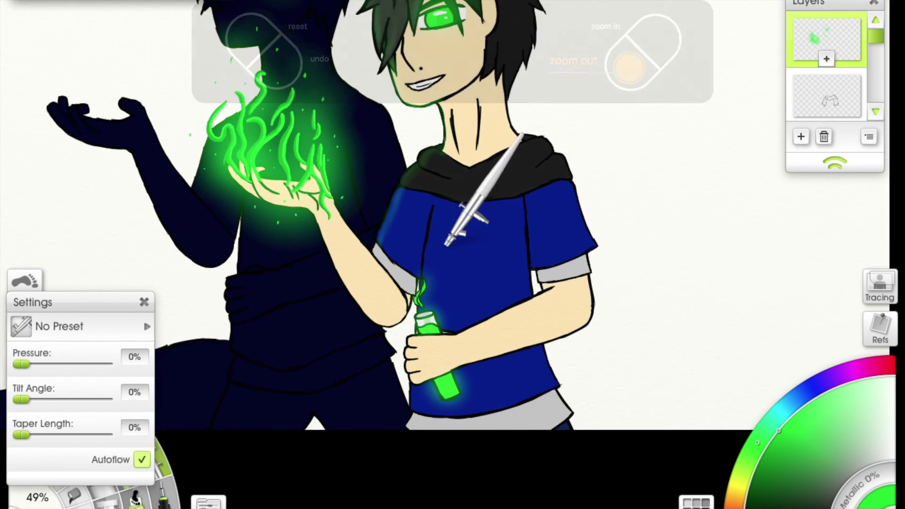
Step: On a new top layer, airbrush tan shading onto the raised forearm at 17% size and 34% pressure
{"action": "scroll", "coordinate": [586, 101], "scroll_direction": "up", "scroll_amount": 3}
{"action": "scroll", "coordinate": [373, 338], "scroll_direction": "up", "scroll_amount": 3}
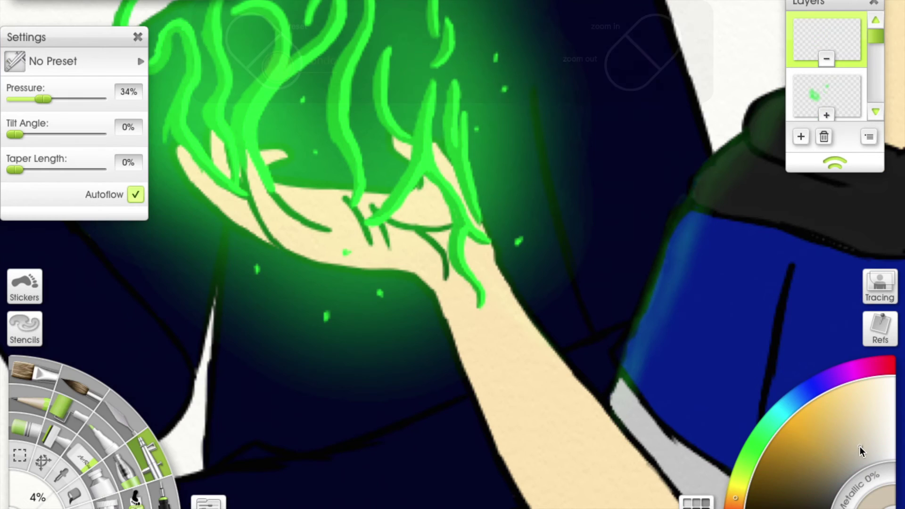
{"action": "scroll", "coordinate": [348, 268], "scroll_direction": "down", "scroll_amount": 3}
{"action": "key", "text": "bracketright"}
{"action": "mouse_move", "coordinate": [423, 274]}
{"action": "left_mouse_down"}
{"action": "mouse_move", "coordinate": [415, 331]}
{"action": "mouse_move", "coordinate": [439, 264]}
{"action": "mouse_move", "coordinate": [406, 245]}
{"action": "left_mouse_up"}
{"action": "scroll", "coordinate": [398, 335], "scroll_direction": "up", "scroll_amount": 2}
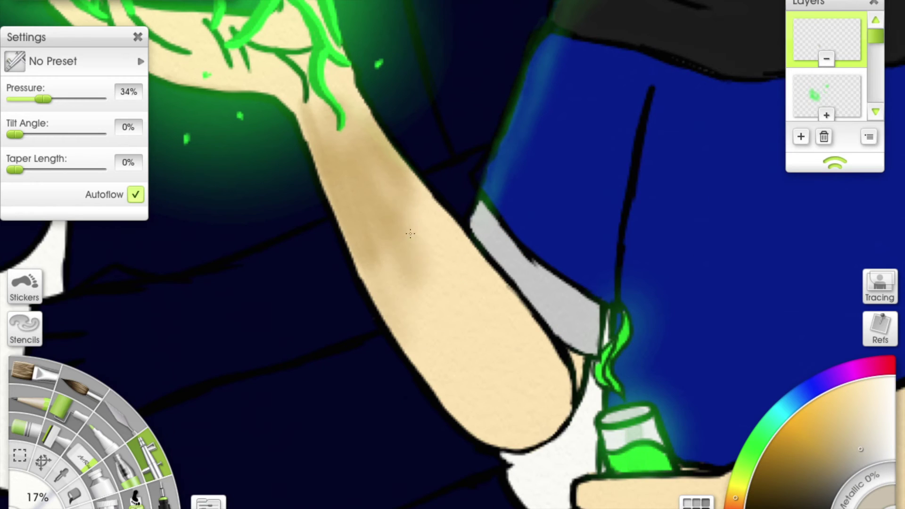
Step: Extend the tan airbrush shading over the palm and wrist of the boy's raised hand
{"action": "scroll", "coordinate": [378, 237], "scroll_direction": "down", "scroll_amount": 3}
{"action": "right_click", "coordinate": [635, 234]}
{"action": "left_click", "coordinate": [647, 236]}
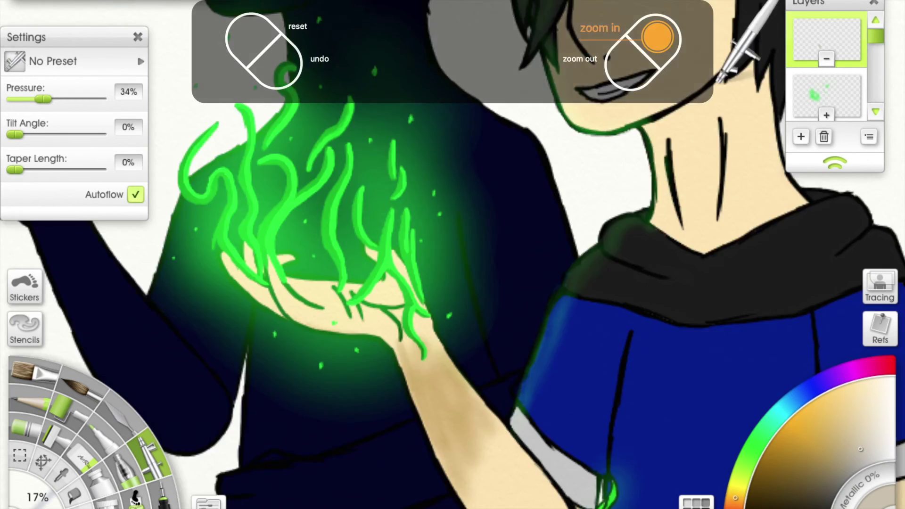
{"action": "scroll", "coordinate": [335, 221], "scroll_direction": "up", "scroll_amount": 2}
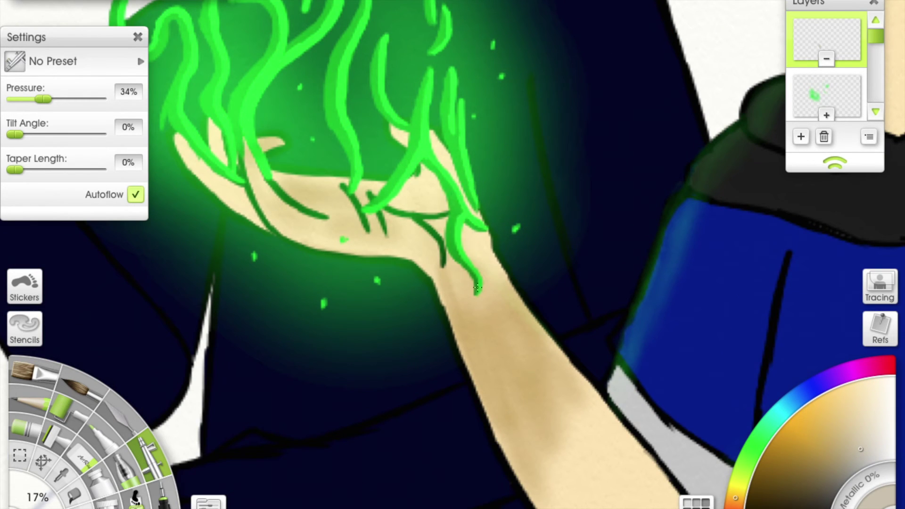
{"action": "scroll", "coordinate": [475, 219], "scroll_direction": "down", "scroll_amount": 3}
{"action": "scroll", "coordinate": [475, 220], "scroll_direction": "down", "scroll_amount": 3}
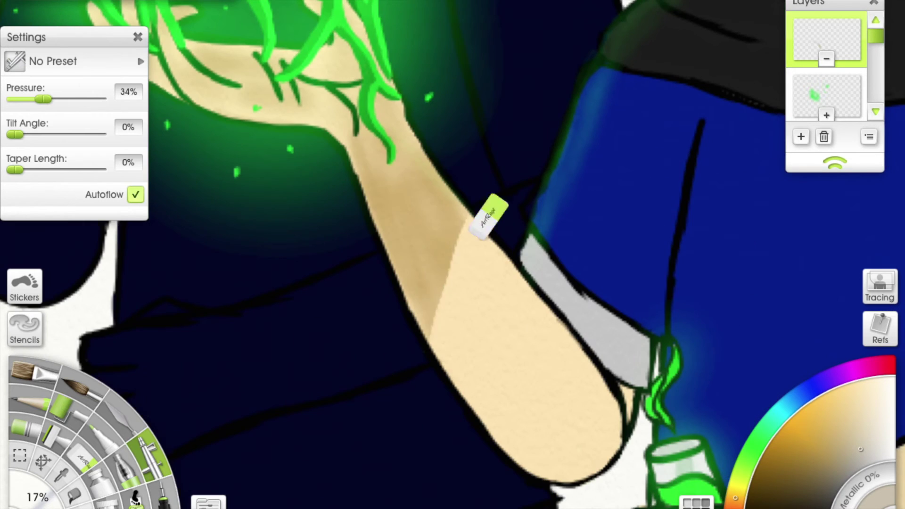
Step: Erase the heavy forearm shading and airbrush softer tan shading on the wrist and along the forearm
{"action": "left_click_drag", "start_coordinate": [380, 189], "coordinate": [408, 133]}
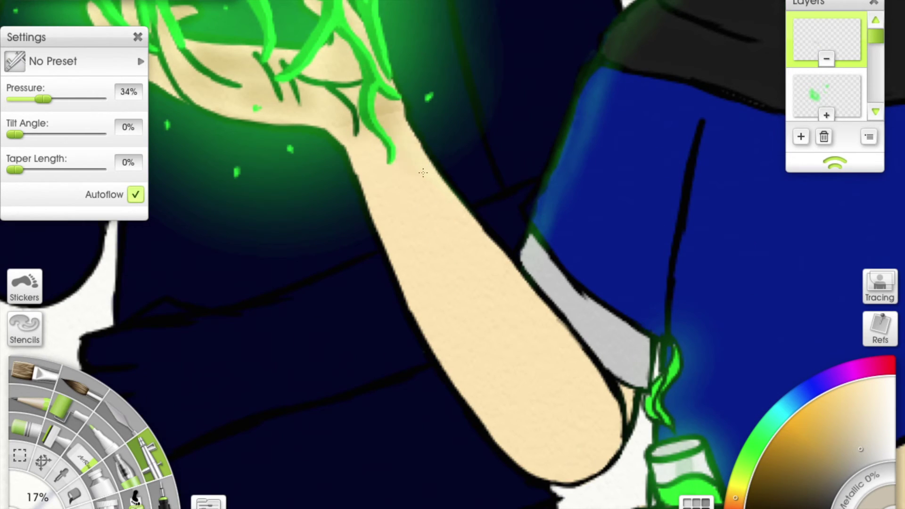
{"action": "left_click_drag", "start_coordinate": [375, 106], "coordinate": [392, 113]}
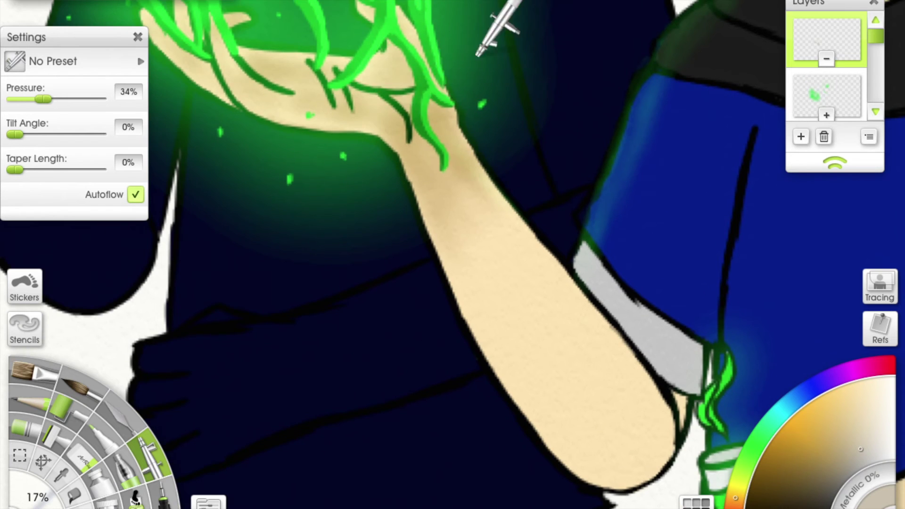
{"action": "scroll", "coordinate": [486, 20], "scroll_direction": "down", "scroll_amount": 5}
{"action": "scroll", "coordinate": [485, 20], "scroll_direction": "up", "scroll_amount": 4}
{"action": "left_click_drag", "start_coordinate": [443, 224], "coordinate": [382, 163]}
{"action": "mouse_move", "coordinate": [427, 259]}
{"action": "left_mouse_down"}
{"action": "mouse_move", "coordinate": [527, 347]}
{"action": "mouse_move", "coordinate": [472, 212]}
{"action": "mouse_move", "coordinate": [471, 274]}
{"action": "mouse_move", "coordinate": [519, 363]}
{"action": "left_mouse_up"}
{"action": "scroll", "coordinate": [519, 363], "scroll_direction": "down", "scroll_amount": 5}
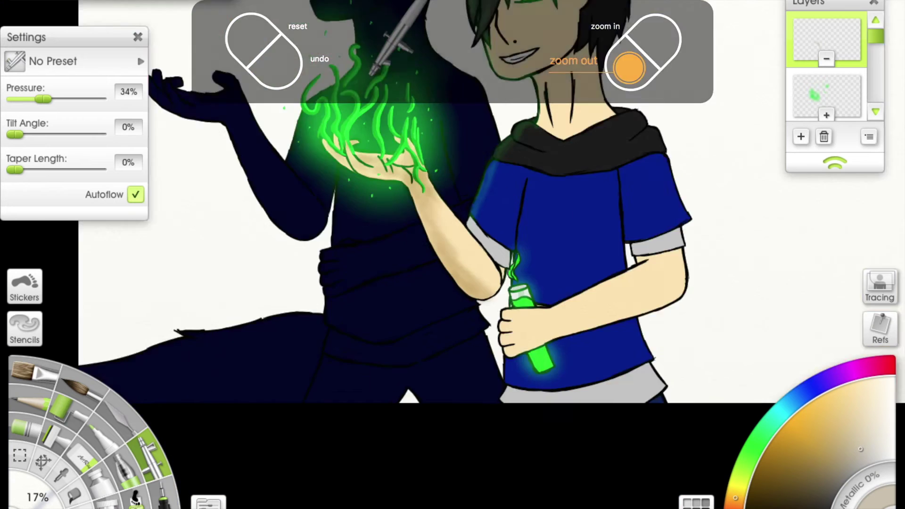
Step: Try tan airbrush shading beneath the jaw and down the boy's neck
{"action": "key", "text": "ctrl+z"}
{"action": "scroll", "coordinate": [370, 75], "scroll_direction": "up", "scroll_amount": 5}
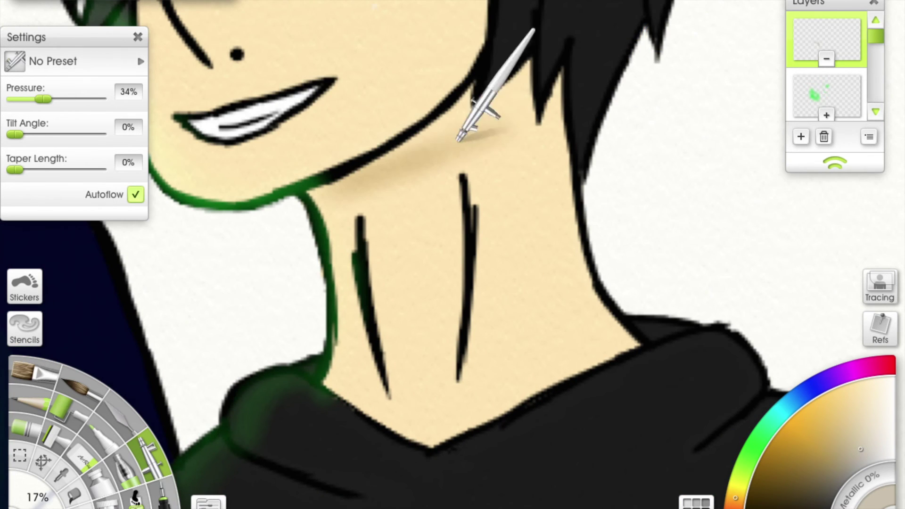
{"action": "mouse_move", "coordinate": [458, 140]}
{"action": "left_mouse_down"}
{"action": "mouse_move", "coordinate": [401, 161]}
{"action": "mouse_move", "coordinate": [548, 153]}
{"action": "left_mouse_up"}
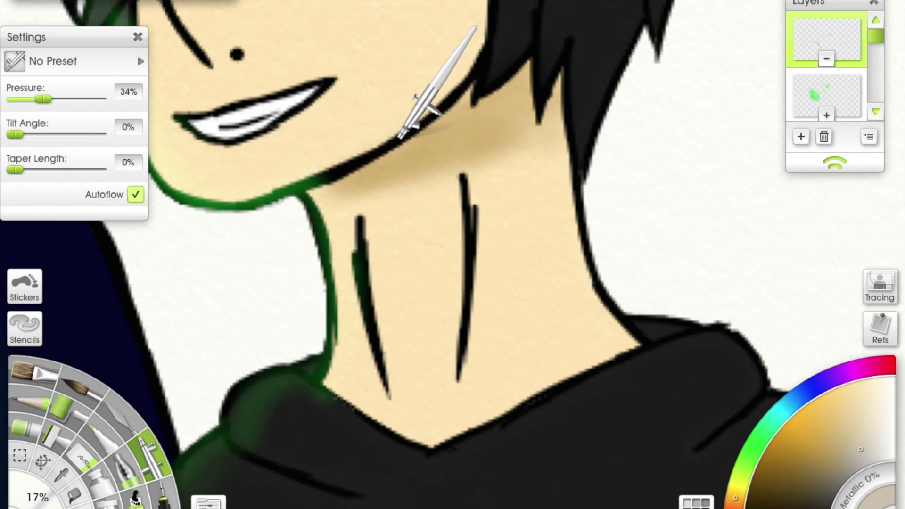
{"action": "scroll", "coordinate": [400, 138], "scroll_direction": "down", "scroll_amount": 5}
{"action": "scroll", "coordinate": [448, 112], "scroll_direction": "up", "scroll_amount": 5}
{"action": "scroll", "coordinate": [500, 136], "scroll_direction": "down", "scroll_amount": 5}
{"action": "scroll", "coordinate": [439, 255], "scroll_direction": "up", "scroll_amount": 5}
{"action": "mouse_move", "coordinate": [460, 188]}
{"action": "left_mouse_down"}
{"action": "mouse_move", "coordinate": [366, 202]}
{"action": "mouse_move", "coordinate": [535, 266]}
{"action": "mouse_move", "coordinate": [461, 206]}
{"action": "mouse_move", "coordinate": [472, 283]}
{"action": "left_mouse_up"}
{"action": "left_click_drag", "start_coordinate": [401, 246], "coordinate": [457, 222]}
Step: Undo the heavy neck shading and airbrush only faint tan shadows beside the two neck lines
{"action": "scroll", "coordinate": [613, 108], "scroll_direction": "down", "scroll_amount": 2}
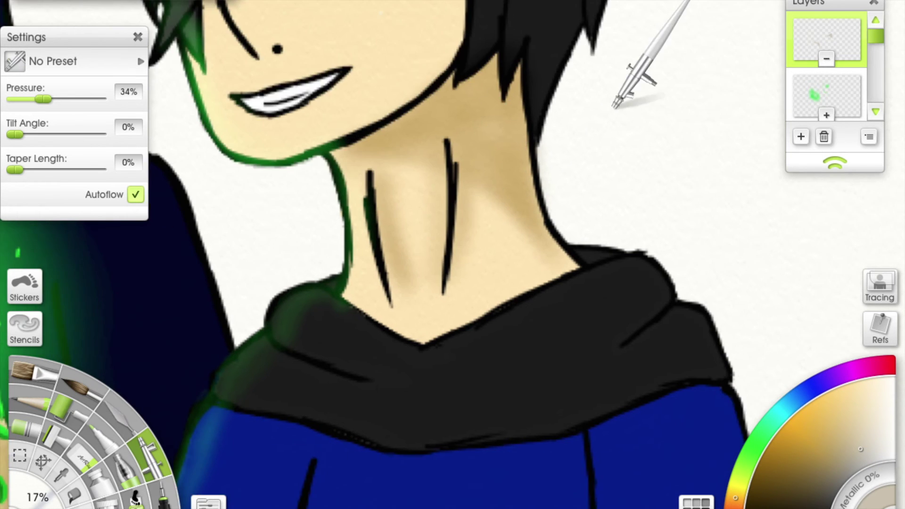
{"action": "scroll", "coordinate": [614, 106], "scroll_direction": "down", "scroll_amount": 3}
{"action": "key", "text": "ctrl+z"}
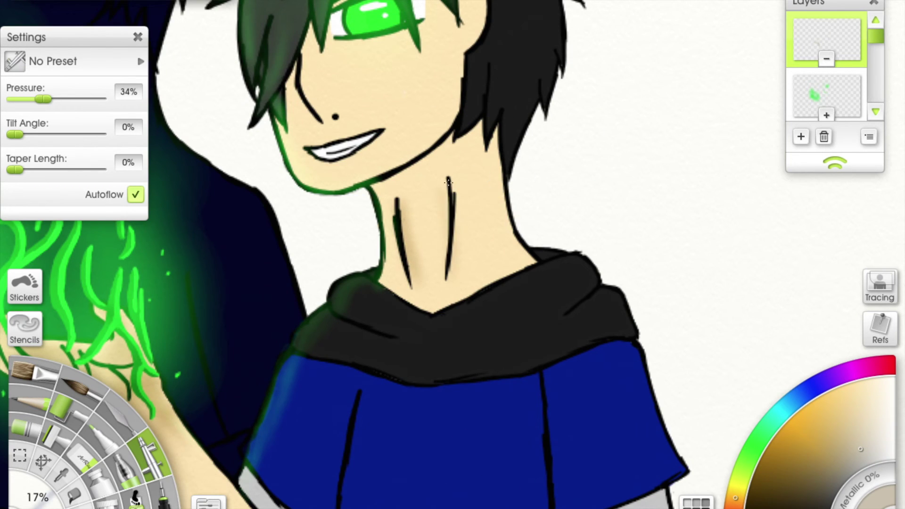
{"action": "left_click_drag", "start_coordinate": [487, 113], "coordinate": [462, 185]}
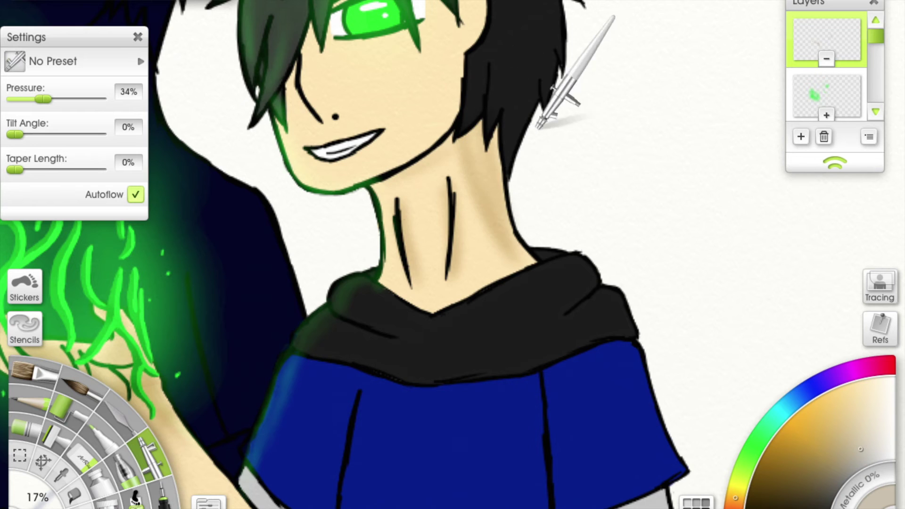
{"action": "key", "text": "ctrl+z"}
Step: On the skin colour layer, paint a harder-edged tan shadow across the neck beneath the jaw with the blurred pen at 9% size
{"action": "left_click", "coordinate": [123, 467]}
{"action": "scroll", "coordinate": [853, 68], "scroll_direction": "down", "scroll_amount": 2}
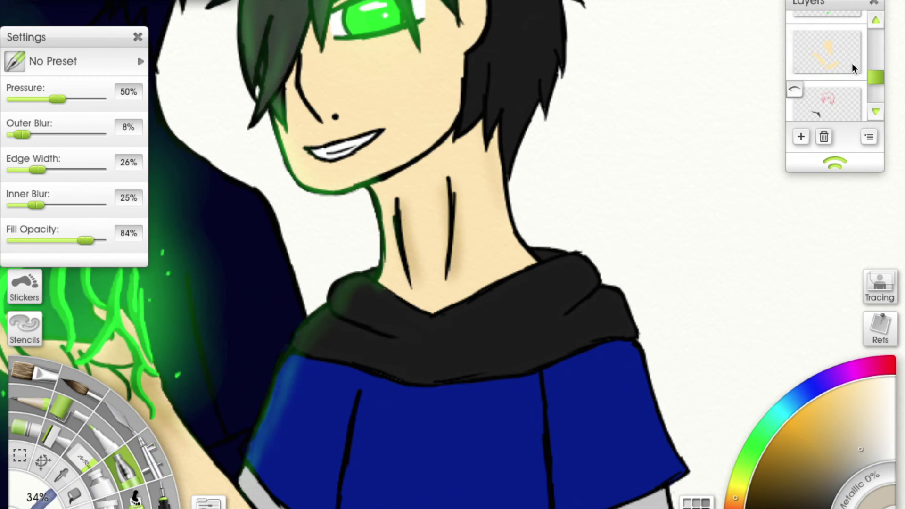
{"action": "left_click", "coordinate": [854, 68]}
{"action": "scroll", "coordinate": [461, 207], "scroll_direction": "up", "scroll_amount": 3}
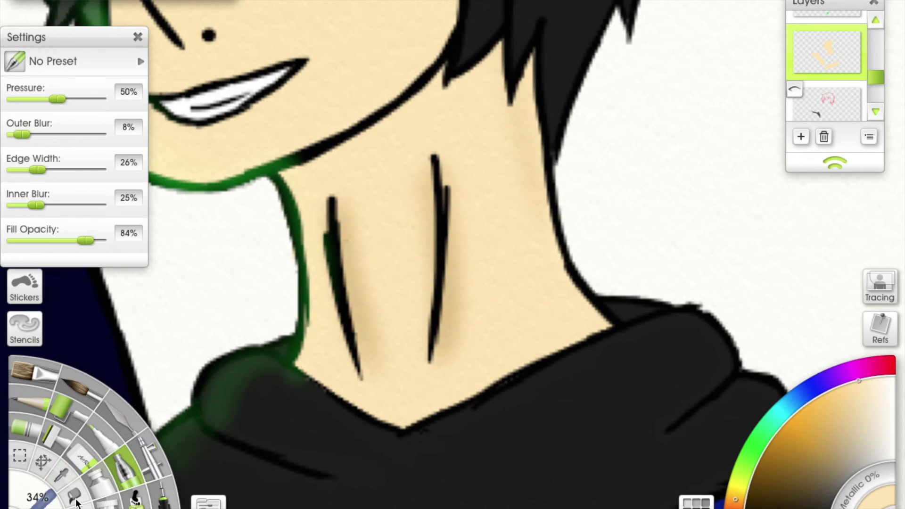
{"action": "left_click_drag", "start_coordinate": [51, 506], "coordinate": [47, 501]}
{"action": "left_click_drag", "start_coordinate": [286, 174], "coordinate": [388, 131]}
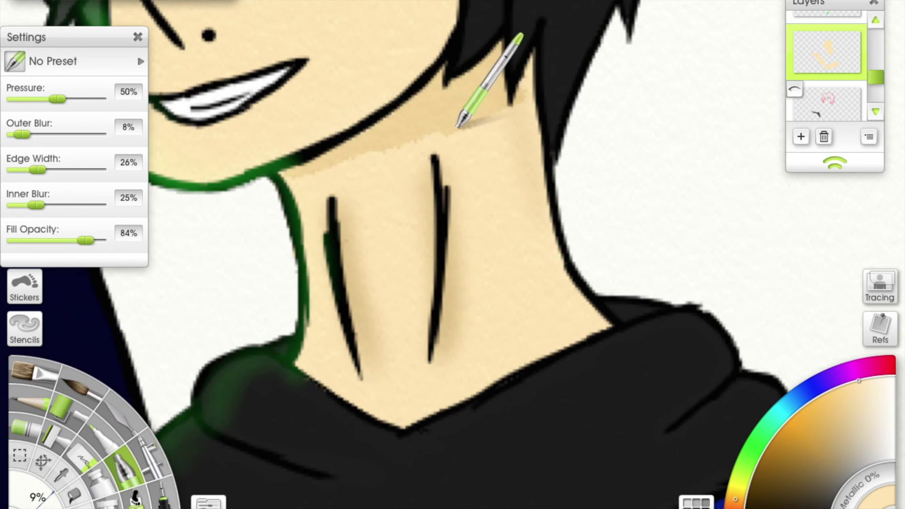
{"action": "scroll", "coordinate": [385, 80], "scroll_direction": "down", "scroll_amount": 5}
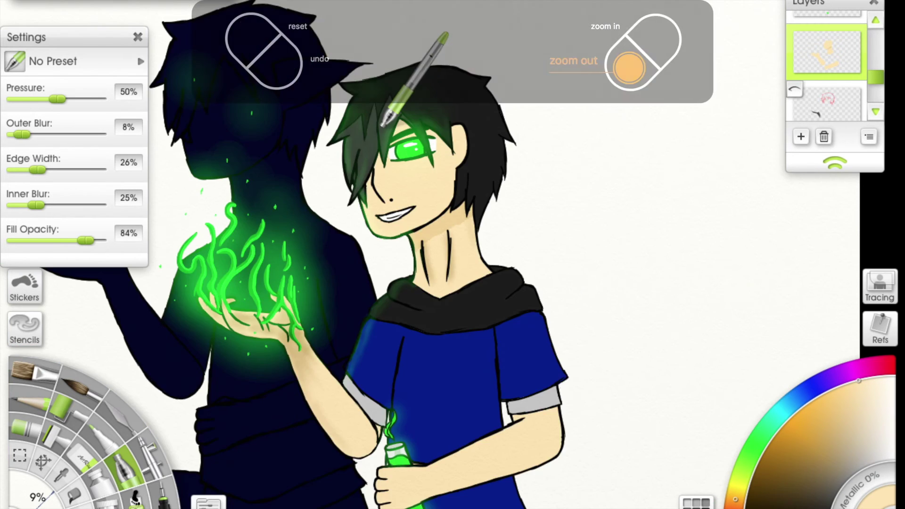
Step: Try tan pen shadows inside the ear and on the face beneath the fringe, and undo them
{"action": "scroll", "coordinate": [480, 56], "scroll_direction": "up", "scroll_amount": 6}
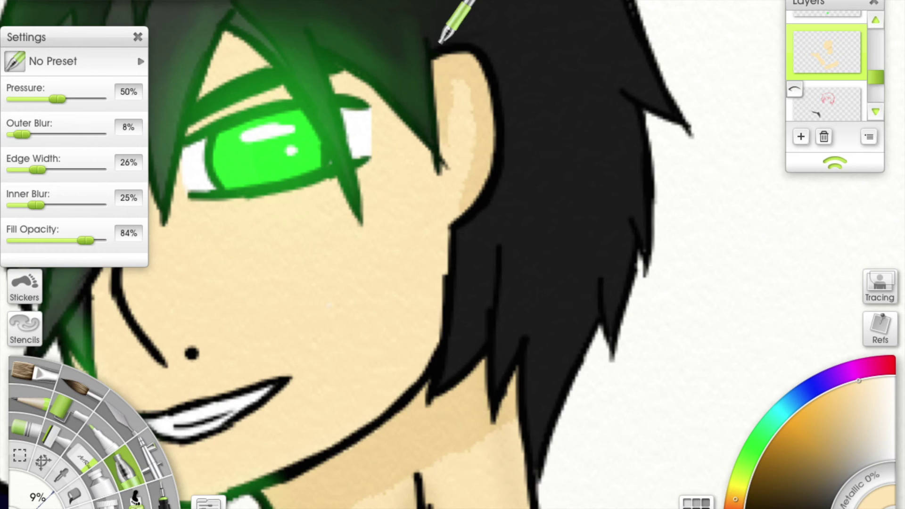
{"action": "scroll", "coordinate": [521, 71], "scroll_direction": "down", "scroll_amount": 5}
{"action": "scroll", "coordinate": [472, 238], "scroll_direction": "up", "scroll_amount": 5}
{"action": "scroll", "coordinate": [472, 239], "scroll_direction": "down", "scroll_amount": 4}
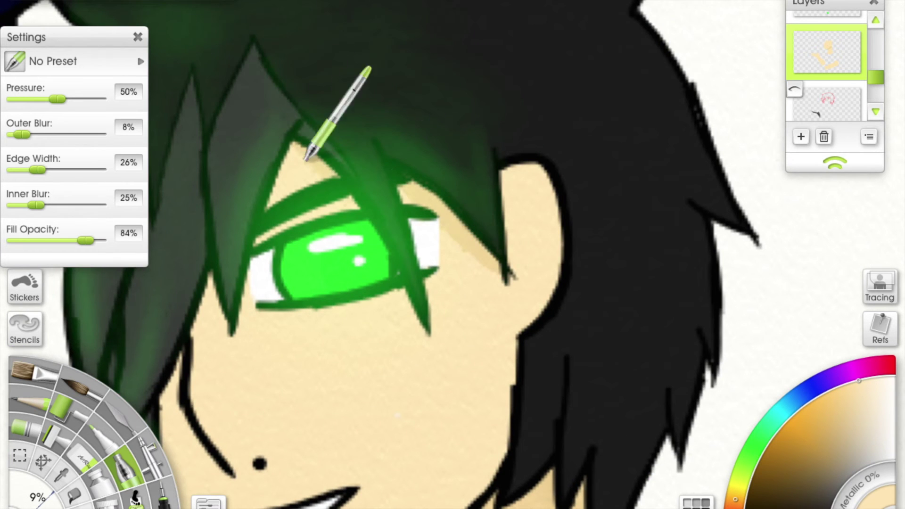
{"action": "left_click_drag", "start_coordinate": [339, 186], "coordinate": [431, 147]}
{"action": "scroll", "coordinate": [489, 121], "scroll_direction": "up", "scroll_amount": 3}
{"action": "scroll", "coordinate": [490, 120], "scroll_direction": "down", "scroll_amount": 5}
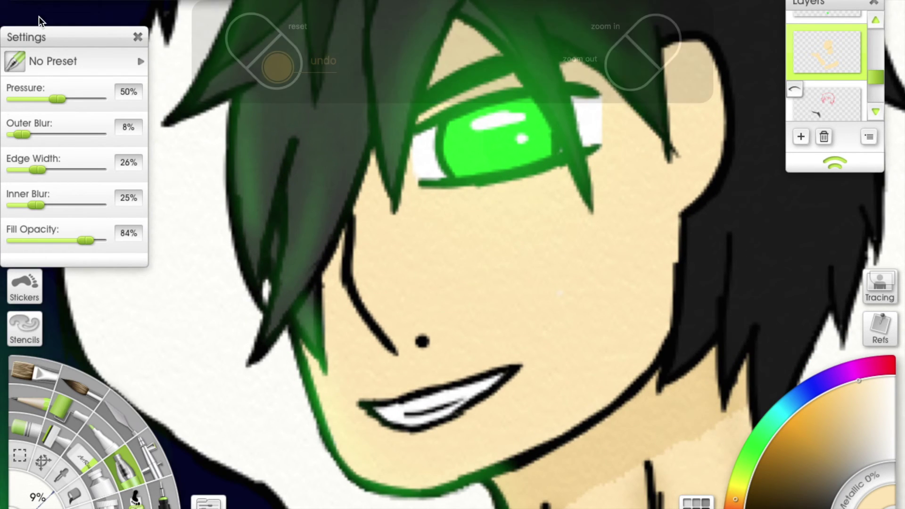
{"action": "scroll", "coordinate": [677, 146], "scroll_direction": "up", "scroll_amount": 5}
{"action": "scroll", "coordinate": [677, 147], "scroll_direction": "down", "scroll_amount": 3}
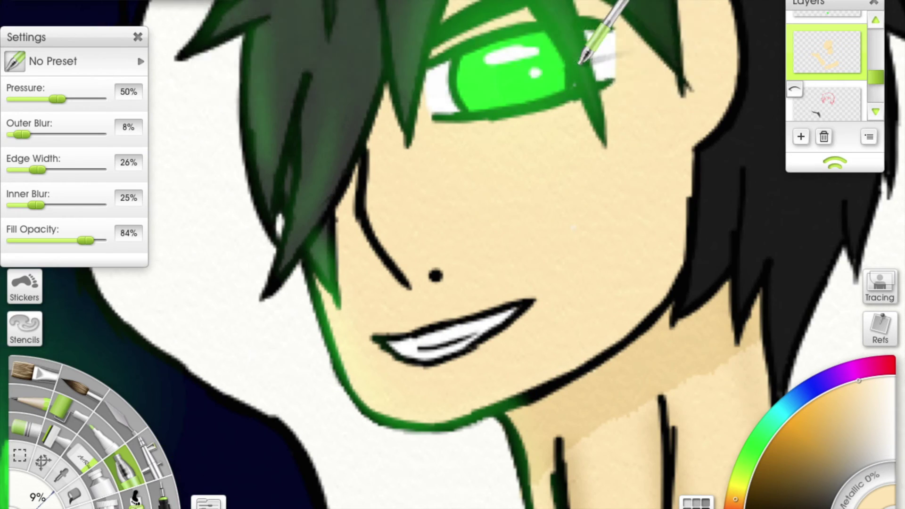
Step: Select the clothing layer, sample the hood's black and set the pen's outer blur to 100%
{"action": "scroll", "coordinate": [471, 377], "scroll_direction": "down", "scroll_amount": 2}
{"action": "scroll", "coordinate": [471, 378], "scroll_direction": "up", "scroll_amount": 6}
{"action": "left_click_drag", "start_coordinate": [438, 274], "coordinate": [602, 269]}
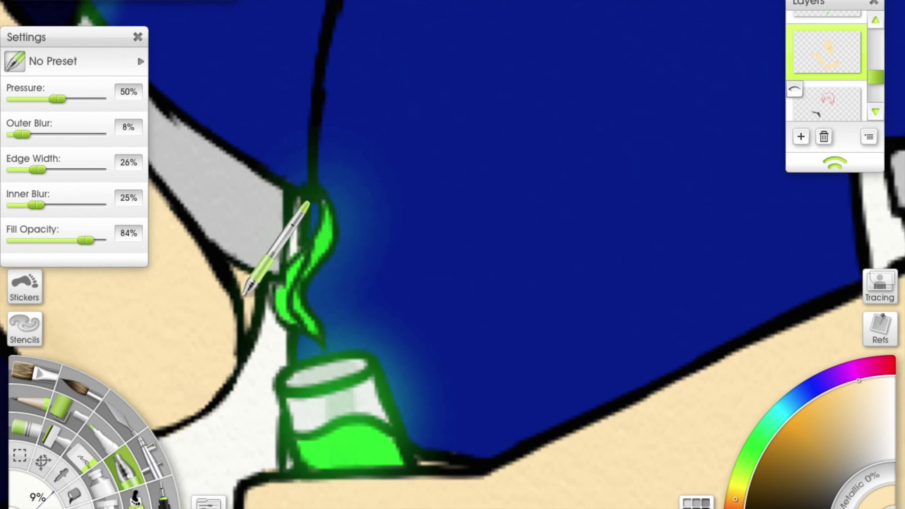
{"action": "scroll", "coordinate": [717, 122], "scroll_direction": "down", "scroll_amount": 5}
{"action": "scroll", "coordinate": [519, 213], "scroll_direction": "up", "scroll_amount": 4}
{"action": "key", "text": "alt"}
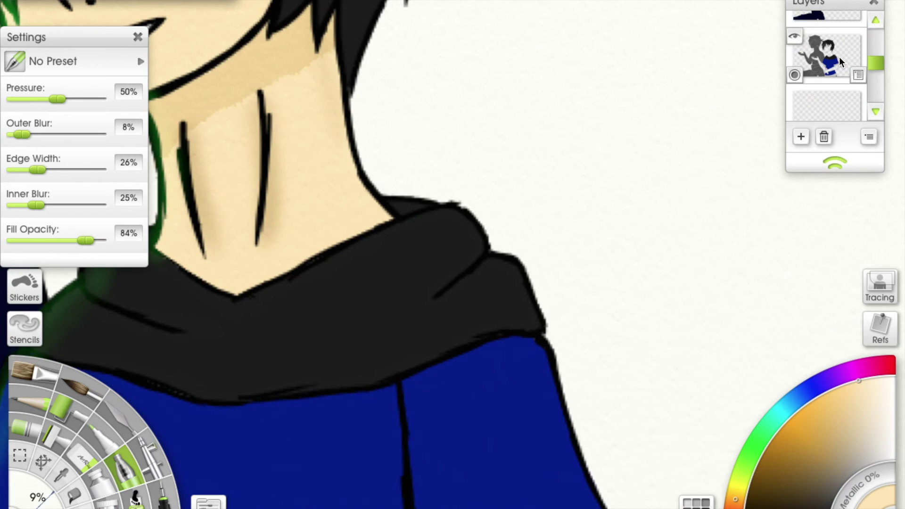
{"action": "left_click", "coordinate": [126, 472]}
{"action": "scroll", "coordinate": [428, 236], "scroll_direction": "up", "scroll_amount": 2}
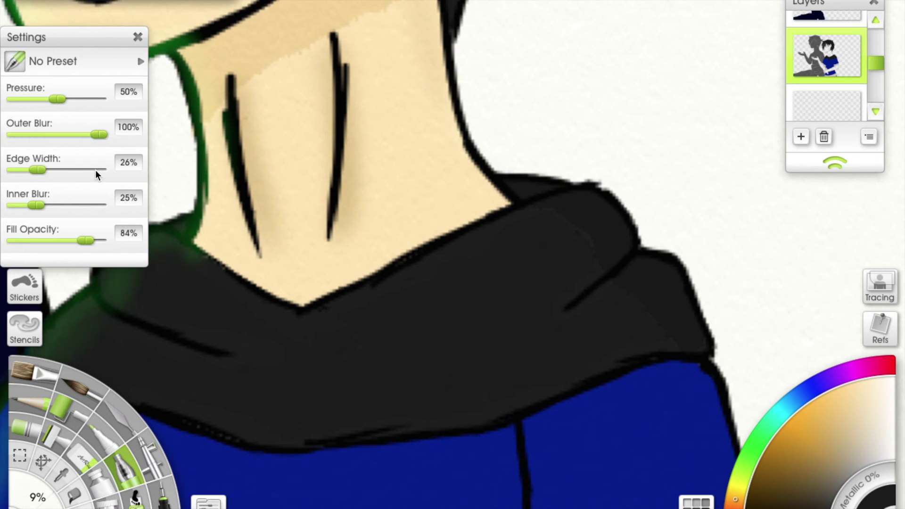
Step: Sketch a test circle with a line beside the hood using the 8% pen and undo it
{"action": "left_click", "coordinate": [170, 492]}
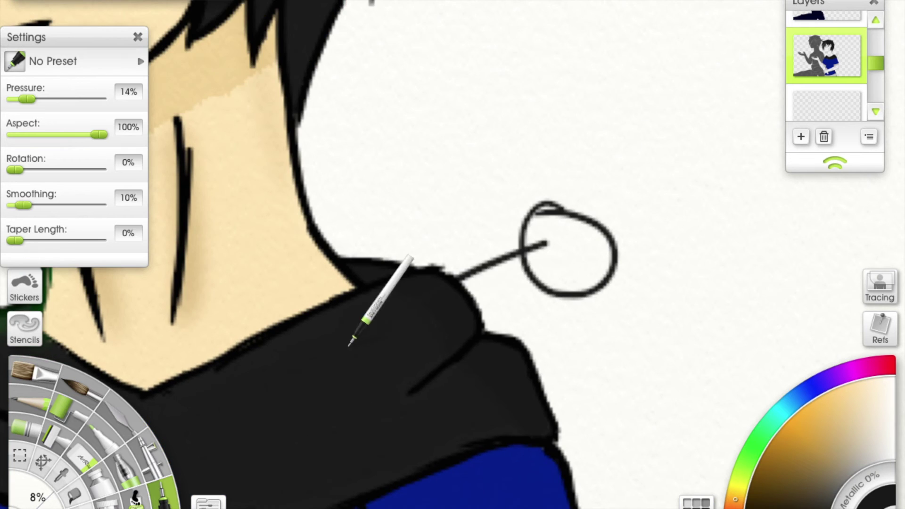
{"action": "key", "text": "alt"}
{"action": "mouse_move", "coordinate": [486, 302]}
{"action": "left_mouse_down"}
{"action": "mouse_move", "coordinate": [547, 276]}
{"action": "mouse_move", "coordinate": [507, 257]}
{"action": "left_mouse_up"}
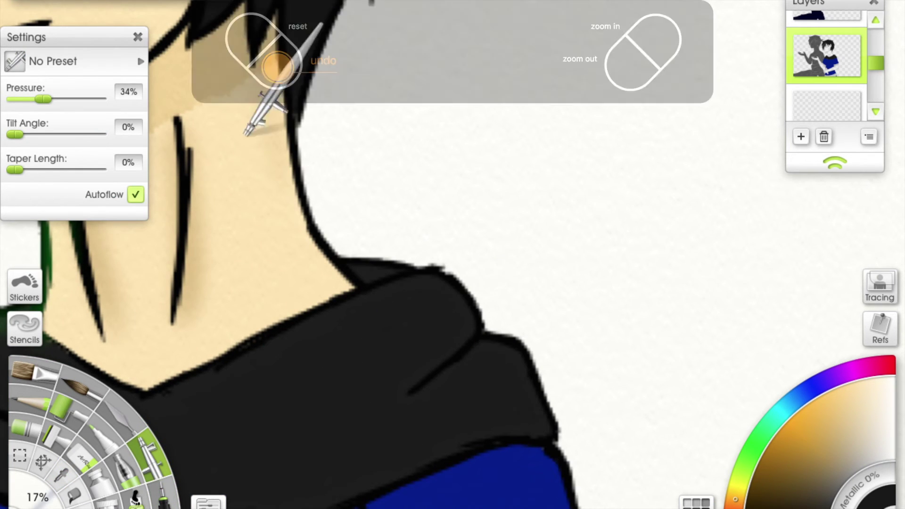
Step: Airbrush soft black shading over the hood's shoulder folds at 17% size and 34% pressure
{"action": "scroll", "coordinate": [580, 104], "scroll_direction": "down", "scroll_amount": 3}
{"action": "scroll", "coordinate": [566, 110], "scroll_direction": "up", "scroll_amount": 3}
{"action": "left_click_drag", "start_coordinate": [562, 117], "coordinate": [460, 140]}
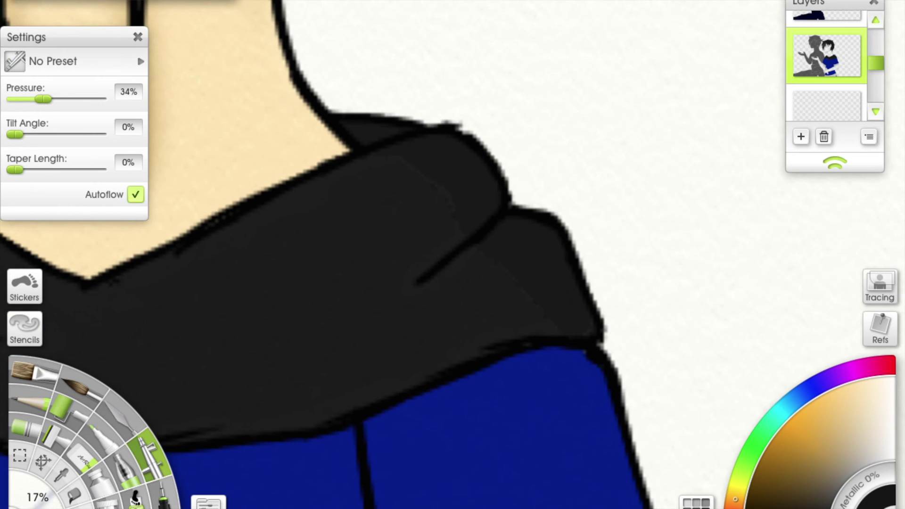
{"action": "scroll", "coordinate": [448, 208], "scroll_direction": "down", "scroll_amount": 2}
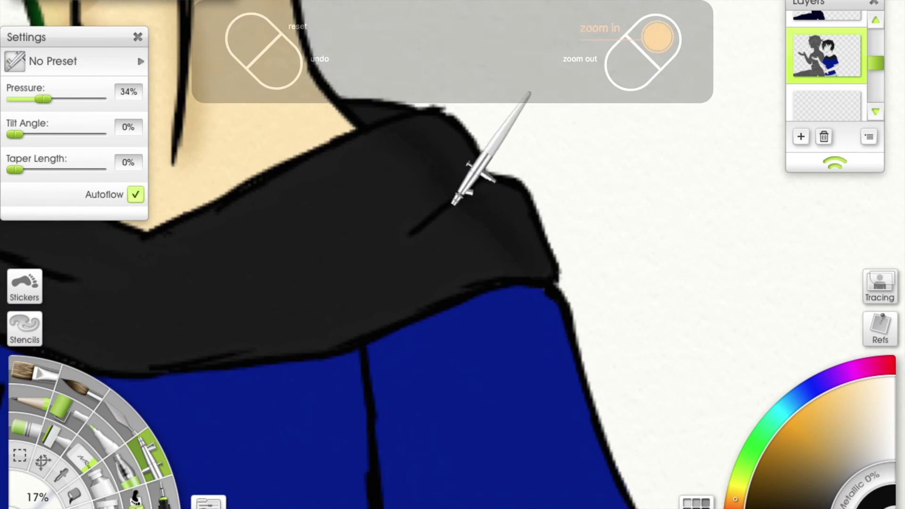
{"action": "scroll", "coordinate": [462, 201], "scroll_direction": "down", "scroll_amount": 2}
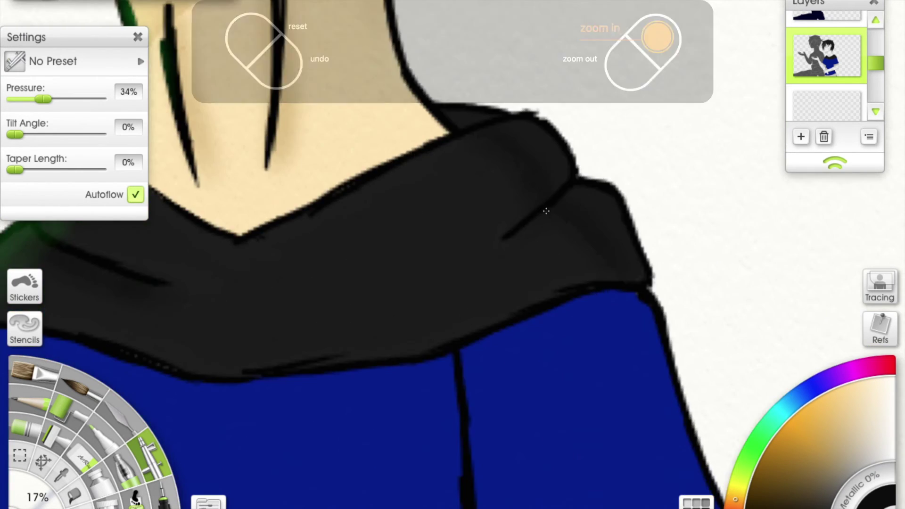
Step: On a new layer above the clothing, airbrush darker blue shading along the sleeve's outer edge at 12% size and erase the overspray
{"action": "left_click_drag", "start_coordinate": [556, 219], "coordinate": [239, 269]}
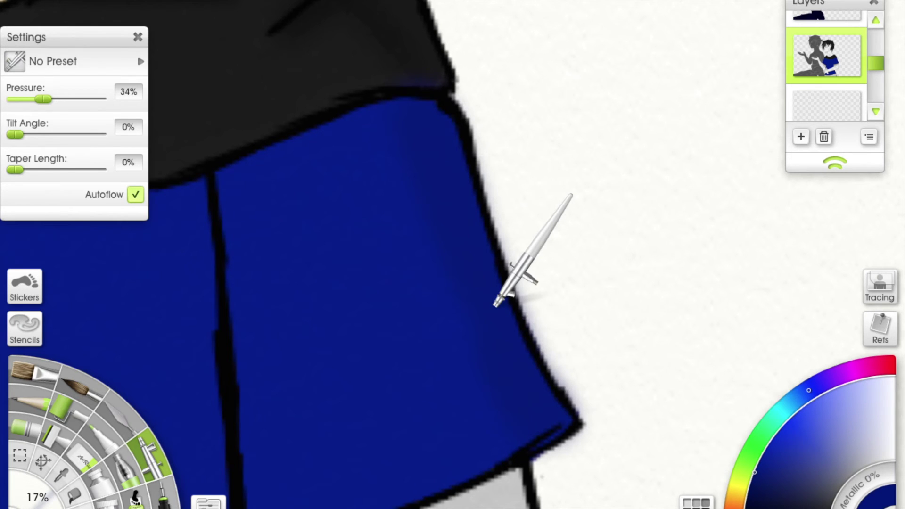
{"action": "key", "text": "ctrl+z"}
{"action": "key", "text": "ctrl+z"}
{"action": "key", "text": "ctrl+z"}
{"action": "key", "text": "ctrl+z"}
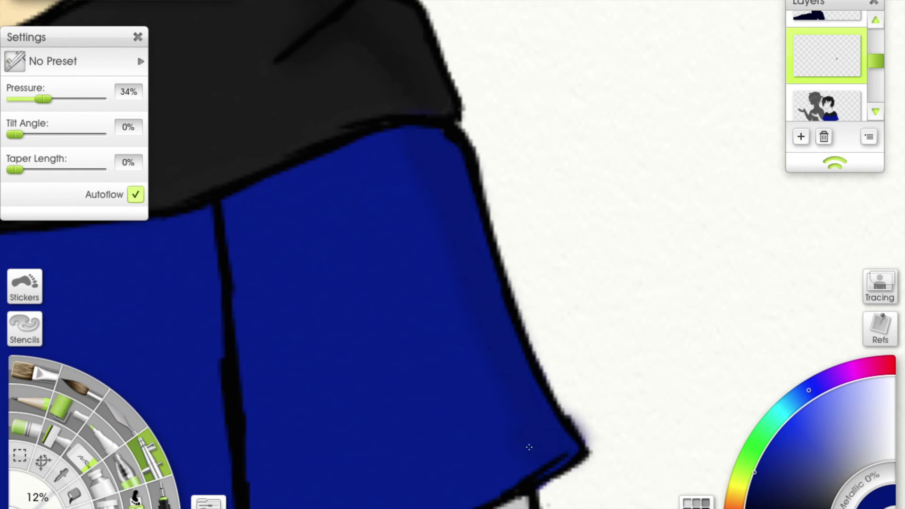
{"action": "key", "text": "ctrl+z"}
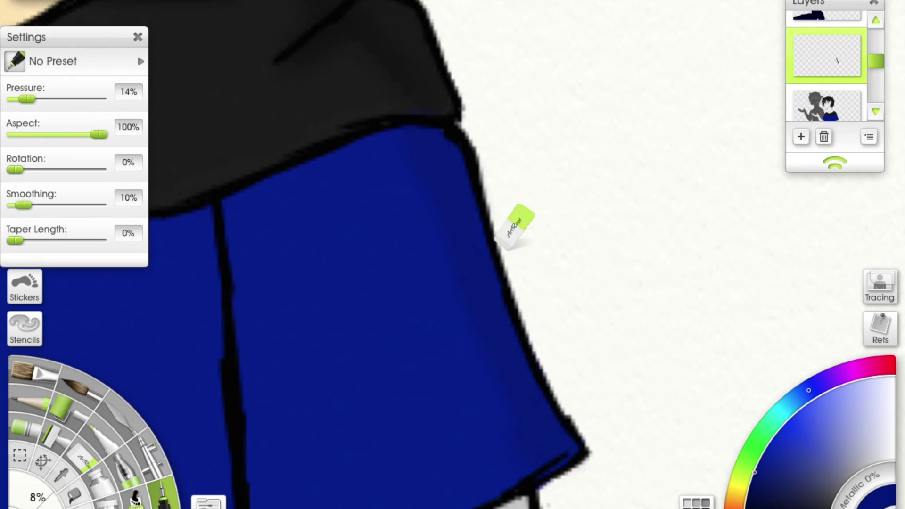
{"action": "key", "text": "ctrl+z"}
{"action": "key", "text": "ctrl+z"}
{"action": "key", "text": "ctrl+z"}
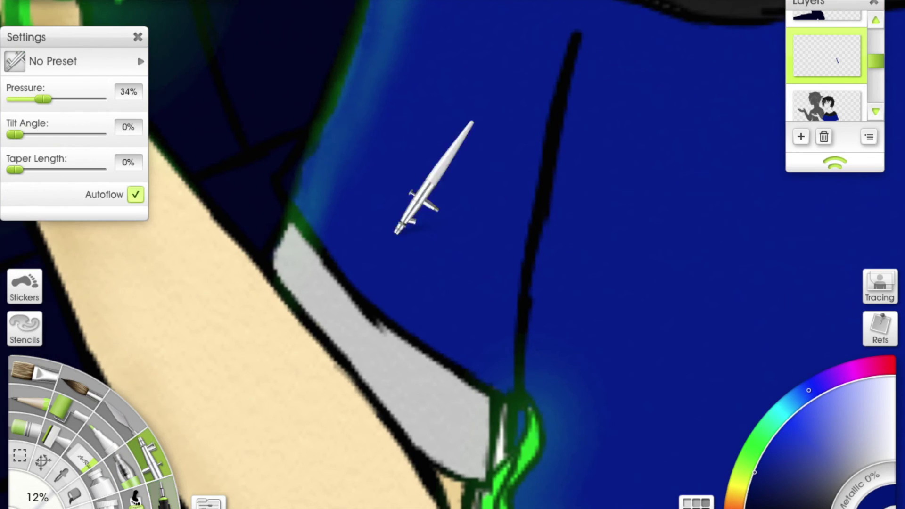
Step: Airbrush a dark blue shadow beside the seam of the sleeve above the vial at 66% pressure, erasing the excess
{"action": "key", "text": "ctrl+z"}
{"action": "key", "text": "ctrl+z"}
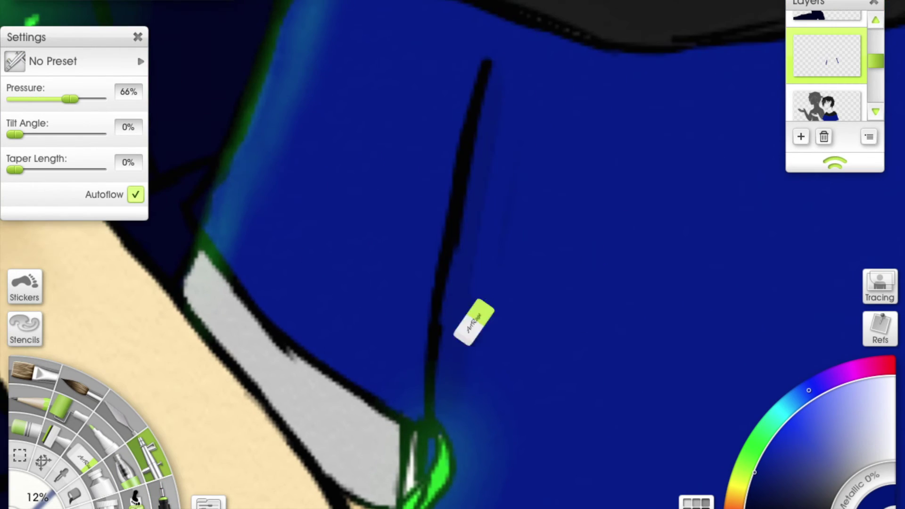
{"action": "key", "text": "ctrl+z"}
{"action": "mouse_move", "coordinate": [878, 56]}
{"action": "left_mouse_down"}
{"action": "mouse_move", "coordinate": [878, 95]}
{"action": "mouse_move", "coordinate": [878, 61]}
{"action": "left_mouse_up"}
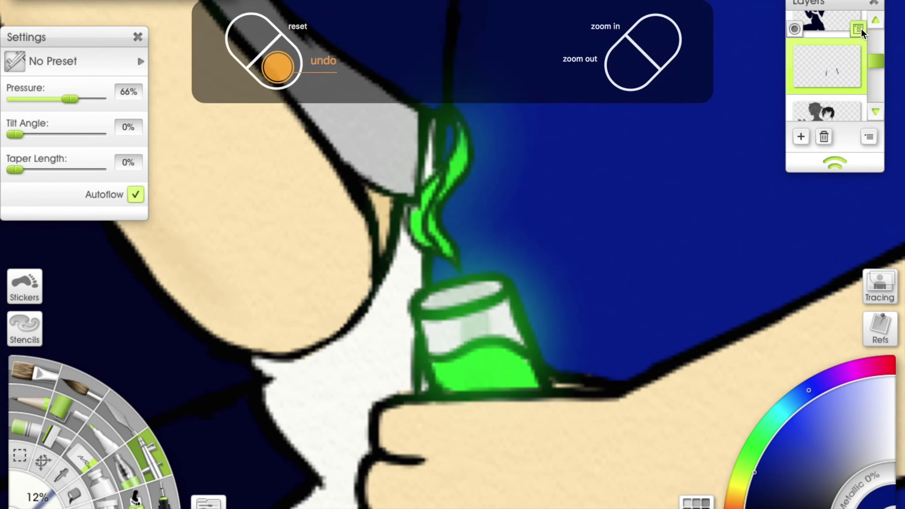
Step: Airbrush dark blue shadows along the shirt's lower side edge and beneath the hood beside the sleeve seam
{"action": "key", "text": "ctrl+z"}
{"action": "key", "text": "ctrl+z"}
{"action": "key", "text": "ctrl+z"}
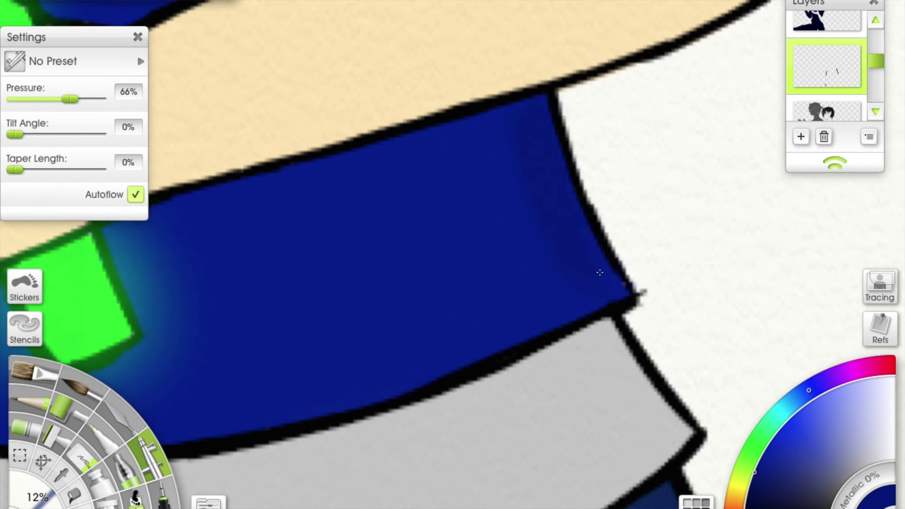
{"action": "key", "text": "ctrl+z"}
{"action": "key", "text": "ctrl+z"}
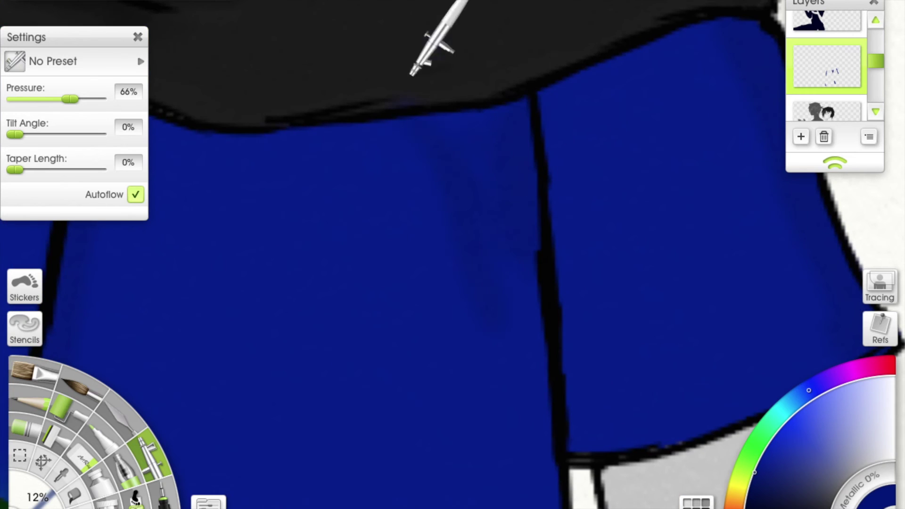
Step: Rework the dark blue shadow beneath the hood beside the sleeve seam at 66% pressure, undoing the stray strokes
{"action": "key", "text": "ctrl+z"}
{"action": "key", "text": "ctrl+z"}
{"action": "key", "text": "ctrl+z"}
{"action": "key", "text": "ctrl+z"}
{"action": "key", "text": "ctrl+z"}
{"action": "key", "text": "ctrl+z"}
{"action": "key", "text": "ctrl+z"}
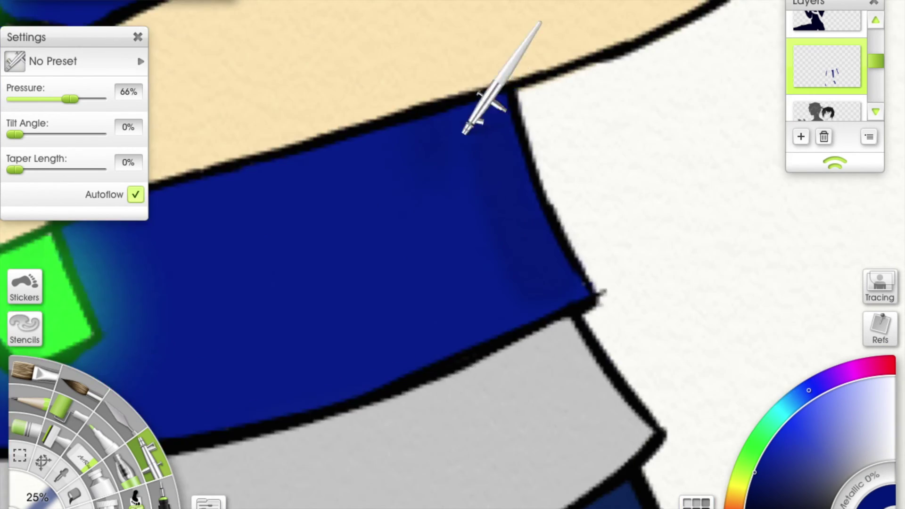
Step: Rework the dark blue shadow along the shirt's lower side edge at 25% size, undoing the unwanted strokes
{"action": "key", "text": "ctrl+z"}
{"action": "key", "text": "ctrl+z"}
{"action": "key", "text": "ctrl+z"}
{"action": "key", "text": "ctrl+z"}
{"action": "key", "text": "ctrl+z"}
{"action": "key", "text": "ctrl+z"}
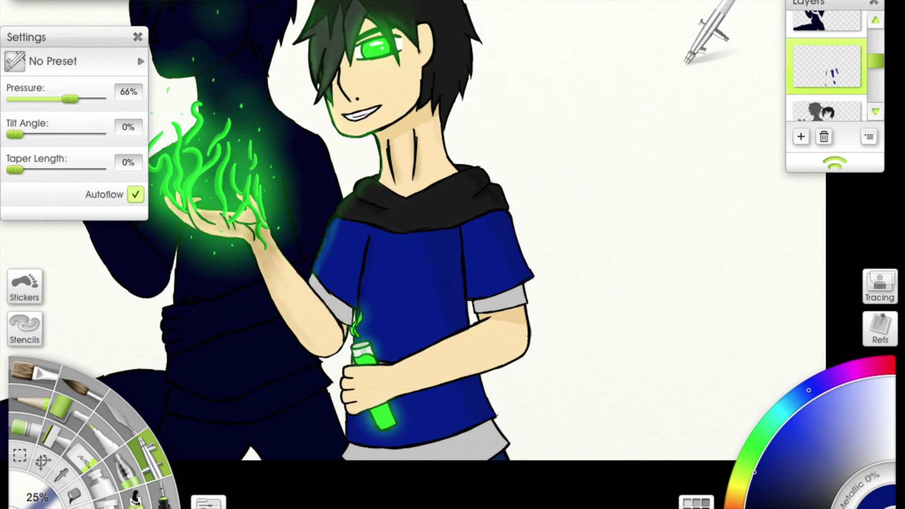
{"action": "key", "text": "ctrl+z"}
{"action": "key", "text": "ctrl+z"}
{"action": "key", "text": "ctrl+z"}
{"action": "key", "text": "ctrl+z"}
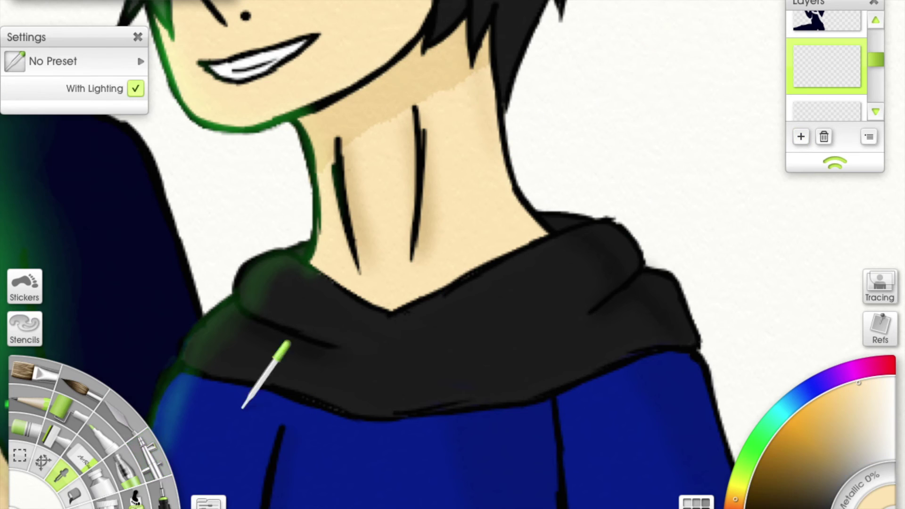
Step: On a new layer, airbrush darker skin-tone shading down the side of the neck at 25% size, undoing stray strokes
{"action": "left_click_drag", "start_coordinate": [495, 151], "coordinate": [528, 260]}
{"action": "left_click_drag", "start_coordinate": [462, 108], "coordinate": [488, 199]}
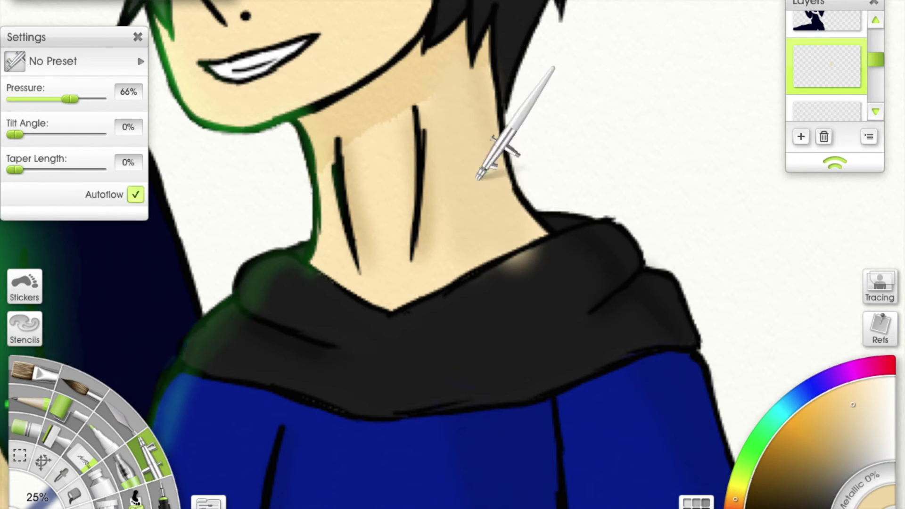
{"action": "key", "text": "ctrl+z"}
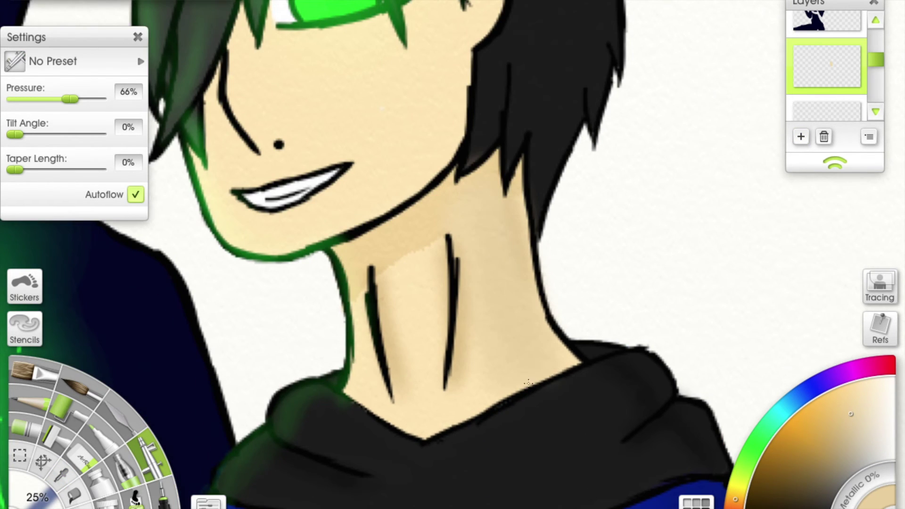
{"action": "key", "text": "ctrl+z"}
{"action": "key", "text": "ctrl+z"}
Step: Airbrush soft skin shading across the base of the neck and around the neck lines at 18% size, erasing overspray on the hood
{"action": "left_click_drag", "start_coordinate": [448, 363], "coordinate": [542, 394]}
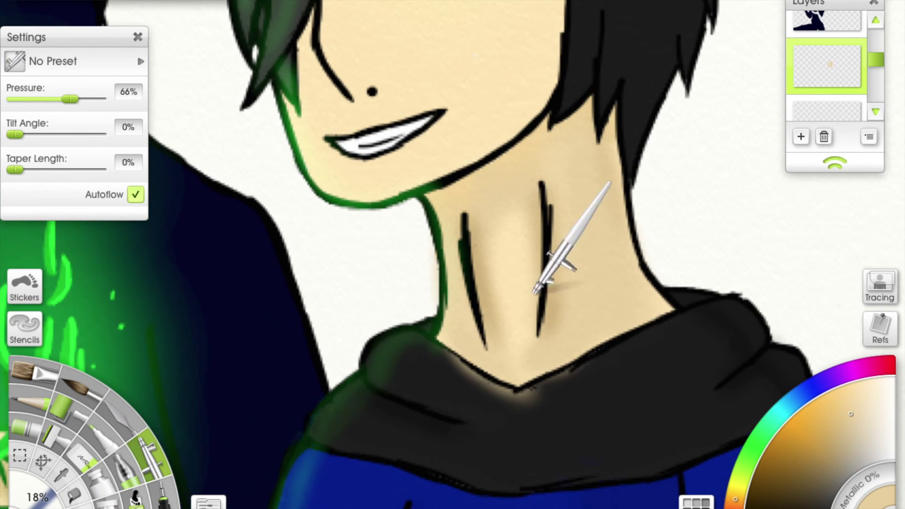
{"action": "left_click_drag", "start_coordinate": [535, 290], "coordinate": [505, 224]}
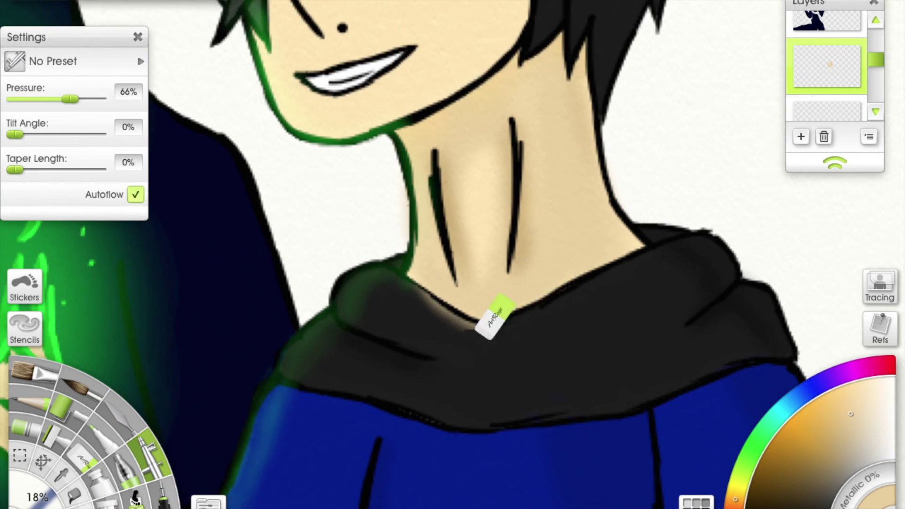
{"action": "right_click", "coordinate": [607, 141]}
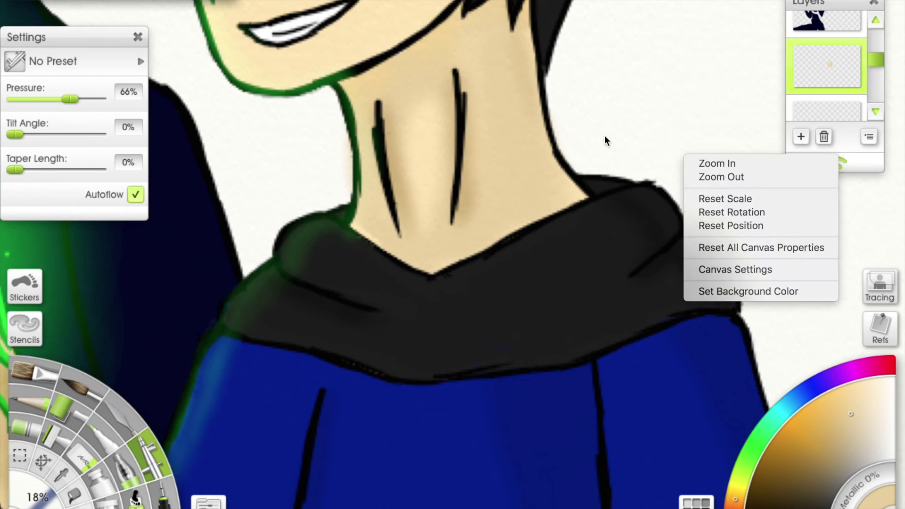
{"action": "left_click_drag", "start_coordinate": [460, 170], "coordinate": [573, 358]}
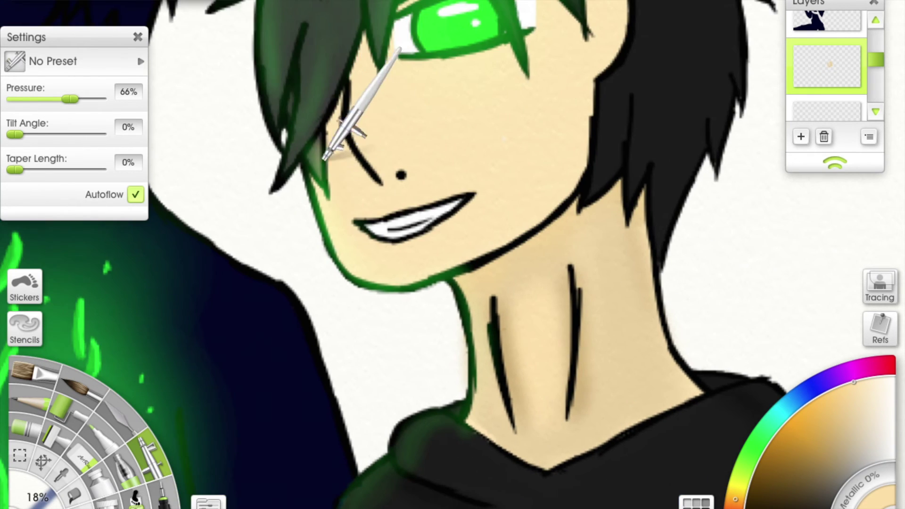
{"action": "scroll", "coordinate": [339, 161], "scroll_direction": "down", "scroll_amount": 5}
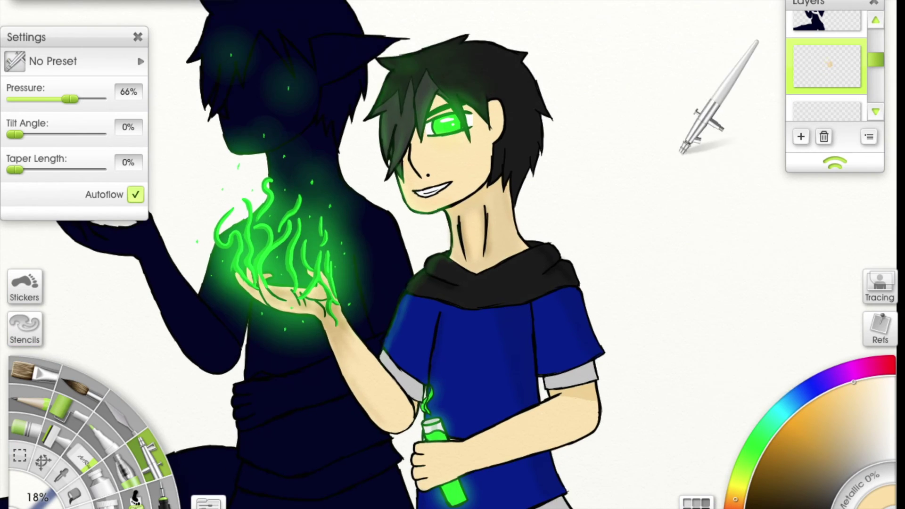
Step: Sample the skin tone and airbrush a darker shadow over the elbow and upper forearm of the arm holding the vial
{"action": "scroll", "coordinate": [681, 152], "scroll_direction": "up", "scroll_amount": 5}
{"action": "mouse_move", "coordinate": [681, 152]}
{"action": "left_mouse_down"}
{"action": "mouse_move", "coordinate": [516, 253]}
{"action": "mouse_move", "coordinate": [420, 362]}
{"action": "mouse_move", "coordinate": [516, 283]}
{"action": "mouse_move", "coordinate": [576, 304]}
{"action": "mouse_move", "coordinate": [399, 392]}
{"action": "mouse_move", "coordinate": [431, 430]}
{"action": "mouse_move", "coordinate": [477, 324]}
{"action": "mouse_move", "coordinate": [481, 222]}
{"action": "left_mouse_up"}
{"action": "key", "text": "alt"}
{"action": "left_click", "coordinate": [488, 304]}
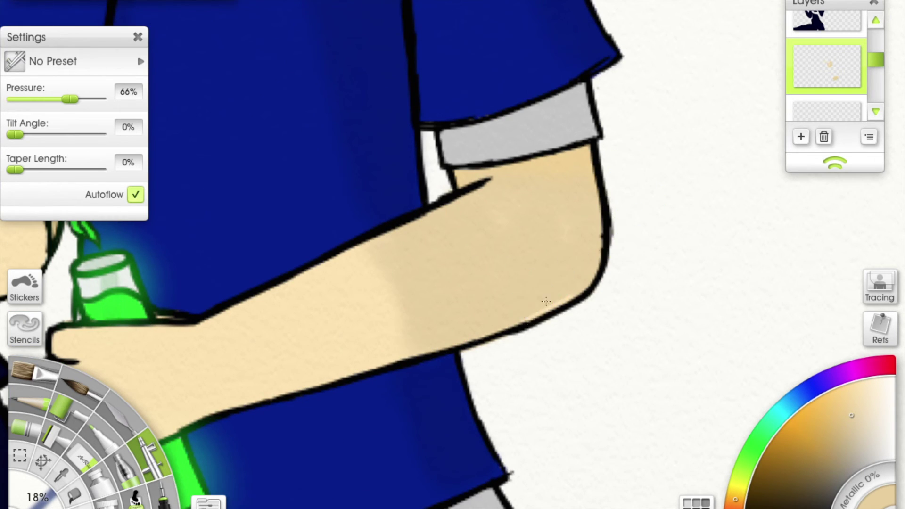
{"action": "scroll", "coordinate": [583, 267], "scroll_direction": "down", "scroll_amount": 5}
{"action": "scroll", "coordinate": [515, 323], "scroll_direction": "up", "scroll_amount": 5}
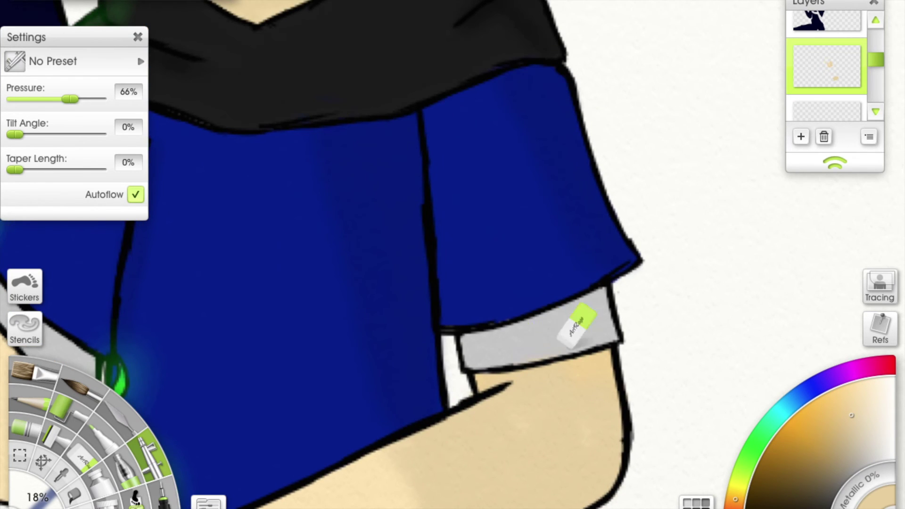
Step: On the blue shading layer, airbrush a dark blue shadow on the sleeve above the bent elbow at 18% size, erasing overspray
{"action": "left_click", "coordinate": [347, 334], "text": "alt"}
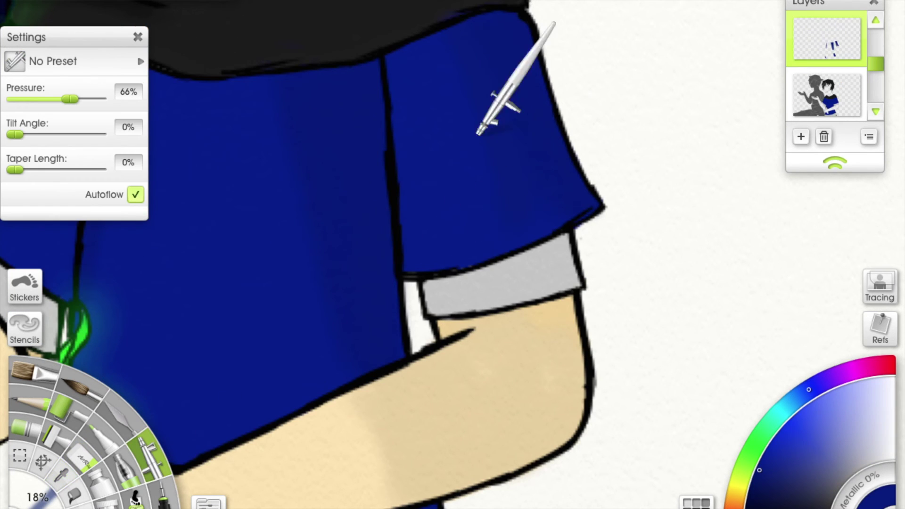
{"action": "scroll", "coordinate": [449, 259], "scroll_direction": "down", "scroll_amount": 3}
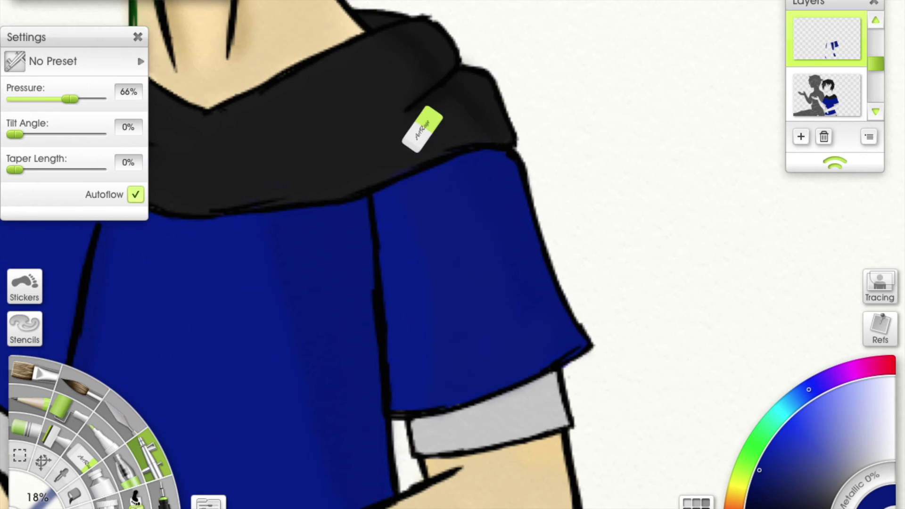
{"action": "scroll", "coordinate": [558, 116], "scroll_direction": "up", "scroll_amount": 3}
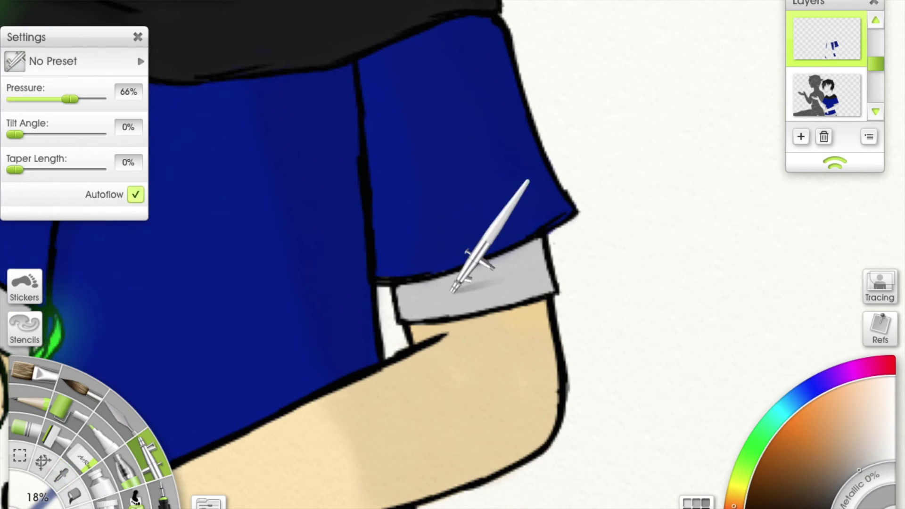
Step: On a new layer, airbrush dark grey shading across the sleeve's grey cuff at 10% pressure, enlarging the airbrush to 15%
{"action": "key", "text": "space"}
{"action": "left_click", "coordinate": [802, 138]}
{"action": "scroll", "coordinate": [492, 238], "scroll_direction": "up", "scroll_amount": 2}
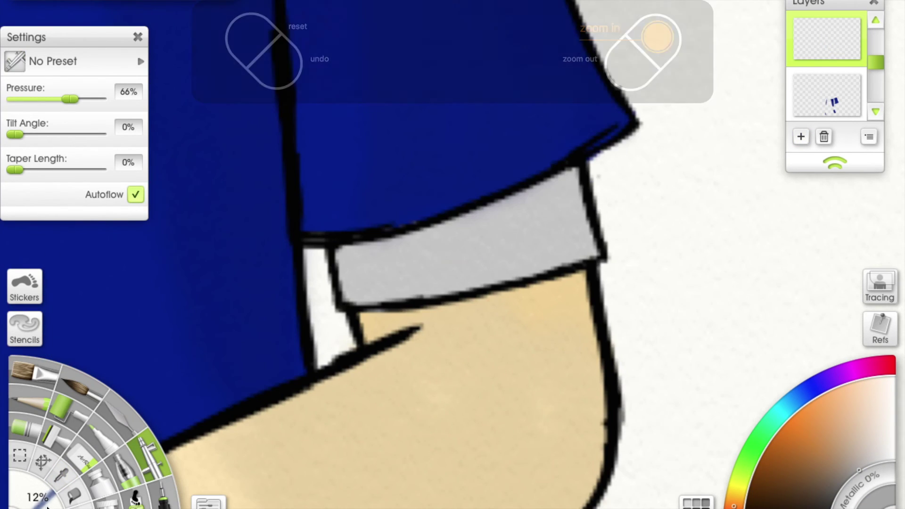
{"action": "left_click_drag", "start_coordinate": [380, 282], "coordinate": [415, 264]}
{"action": "key", "text": "space"}
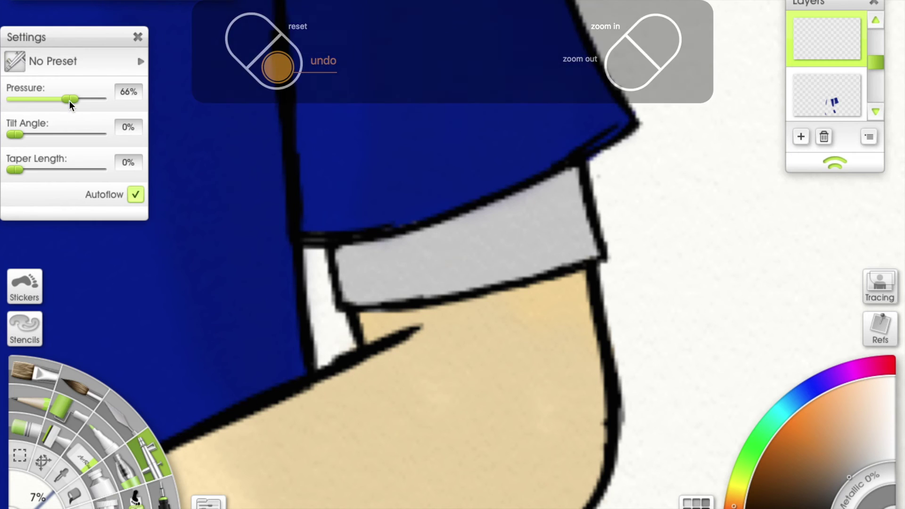
{"action": "left_click_drag", "start_coordinate": [70, 99], "coordinate": [22, 98]}
{"action": "left_click_drag", "start_coordinate": [372, 278], "coordinate": [566, 222]}
{"action": "mouse_move", "coordinate": [403, 262]}
{"action": "left_mouse_down"}
{"action": "mouse_move", "coordinate": [566, 222]}
{"action": "mouse_move", "coordinate": [461, 286]}
{"action": "left_mouse_up"}
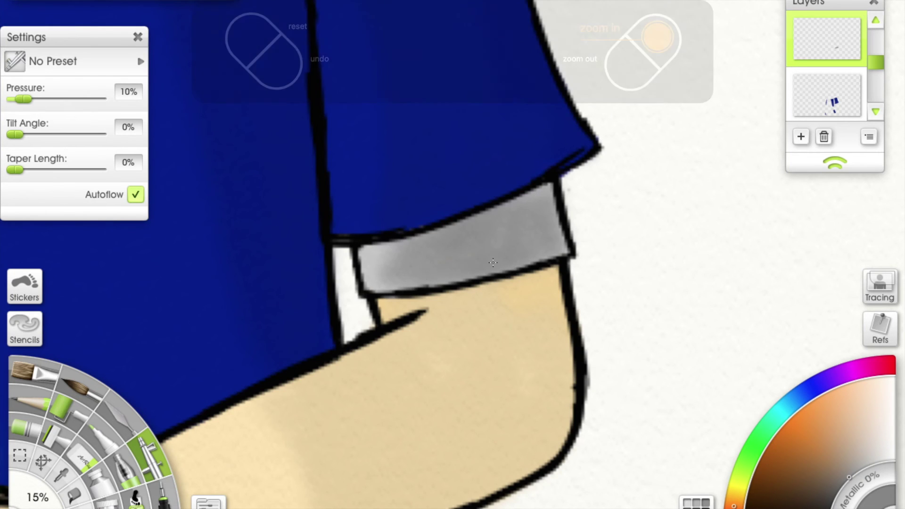
{"action": "left_click_drag", "start_coordinate": [493, 263], "coordinate": [564, 231]}
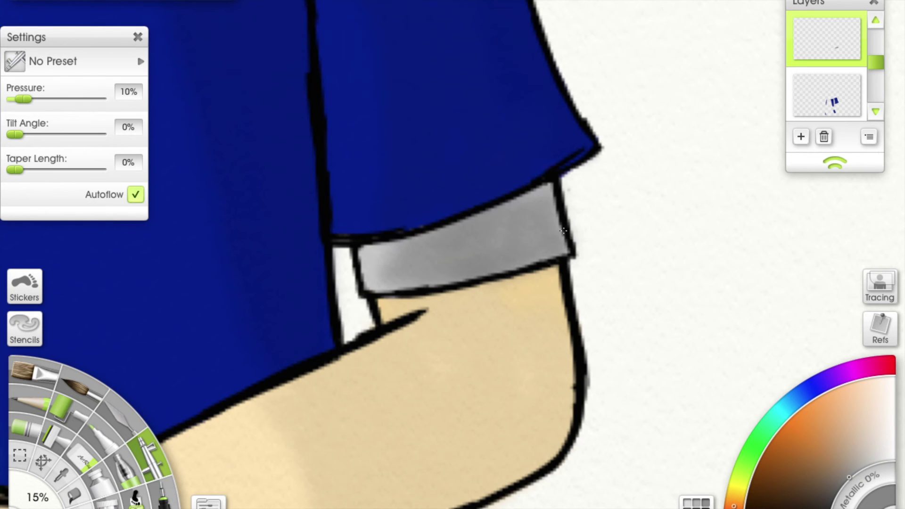
{"action": "scroll", "coordinate": [542, 135], "scroll_direction": "down", "scroll_amount": 5}
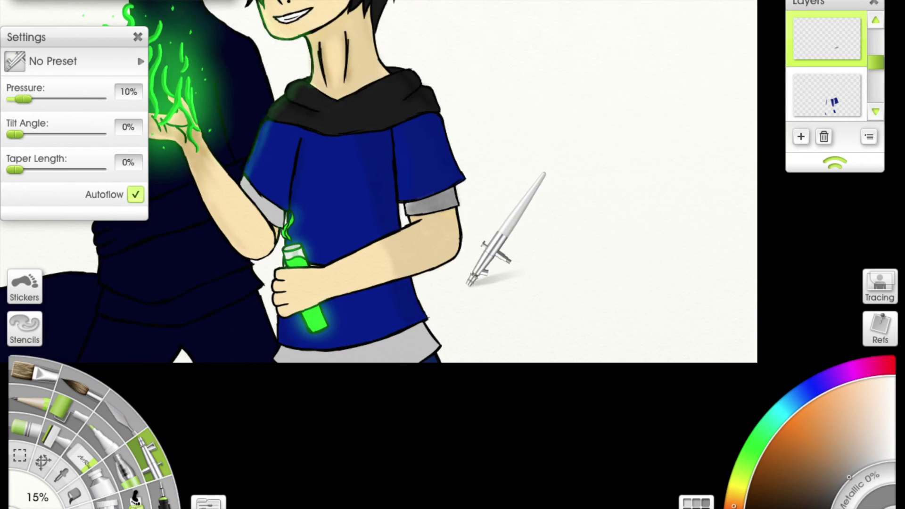
Step: Airbrush a dark grey shadow on the side corner of the grey hem at 15% size, sharpening its edge at 64% pressure
{"action": "scroll", "coordinate": [465, 344], "scroll_direction": "up", "scroll_amount": 6}
{"action": "left_click_drag", "start_coordinate": [466, 344], "coordinate": [450, 339]}
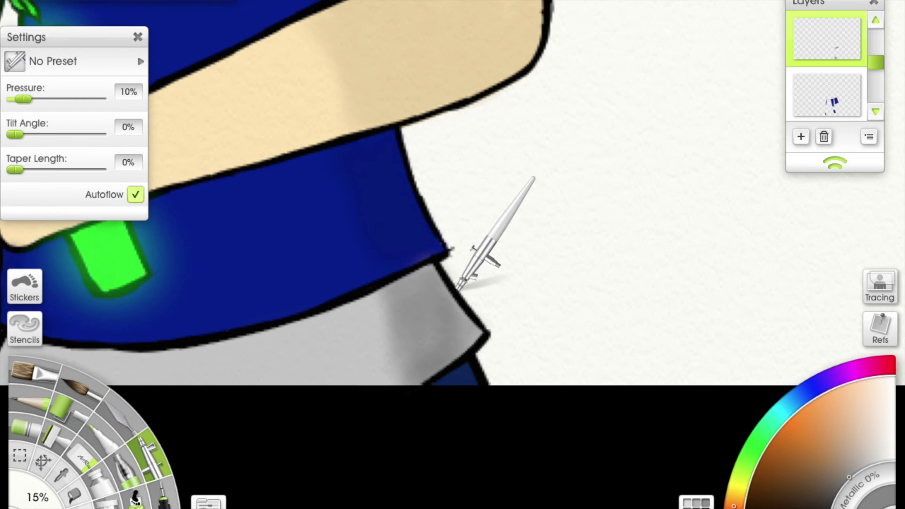
{"action": "scroll", "coordinate": [454, 286], "scroll_direction": "down", "scroll_amount": 3}
{"action": "scroll", "coordinate": [444, 292], "scroll_direction": "up", "scroll_amount": 3}
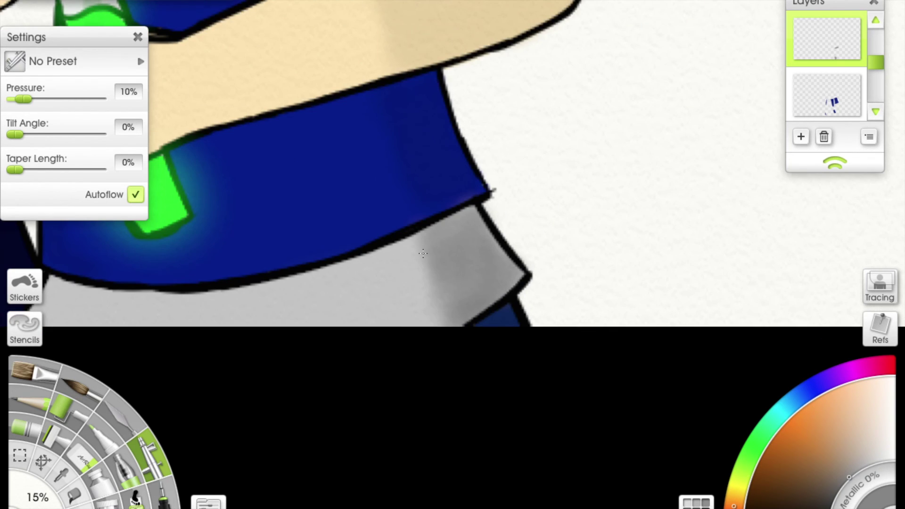
{"action": "scroll", "coordinate": [465, 178], "scroll_direction": "down", "scroll_amount": 3}
{"action": "scroll", "coordinate": [459, 338], "scroll_direction": "up", "scroll_amount": 2}
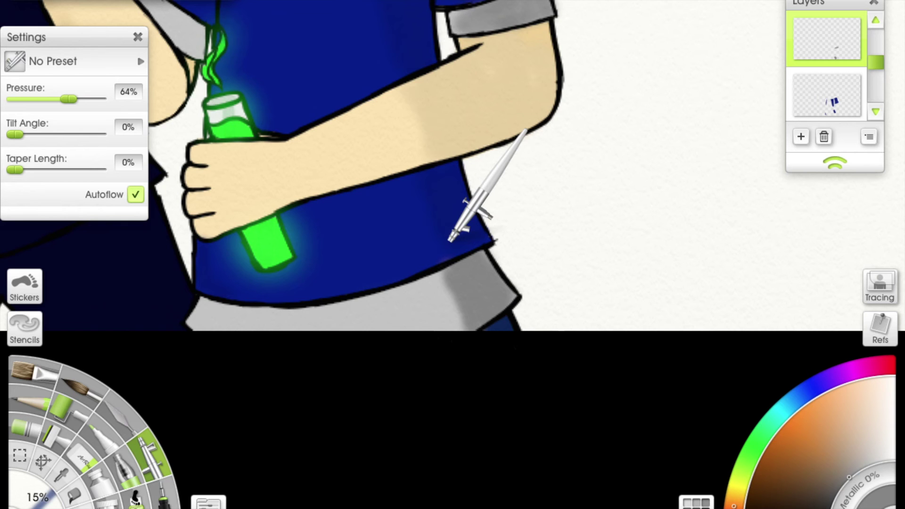
{"action": "scroll", "coordinate": [467, 217], "scroll_direction": "up", "scroll_amount": 5}
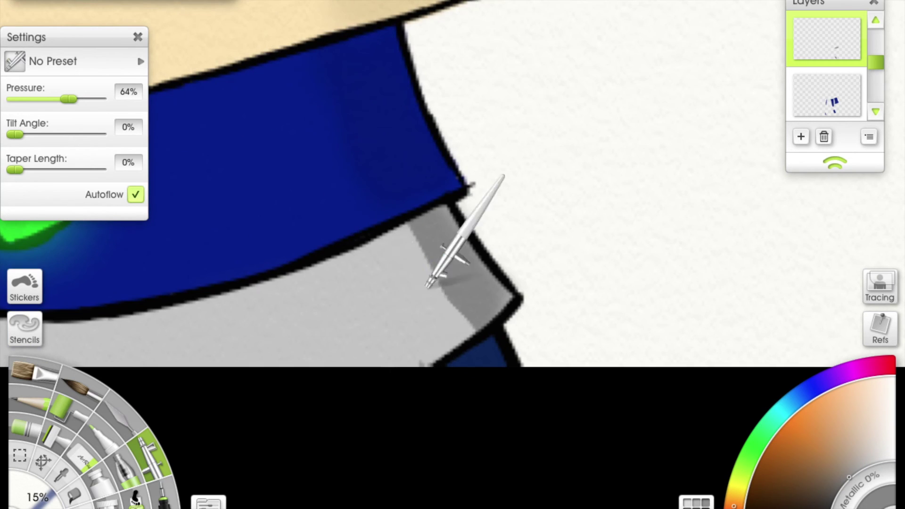
{"action": "mouse_move", "coordinate": [423, 263]}
{"action": "left_mouse_down"}
{"action": "mouse_move", "coordinate": [405, 255]}
{"action": "mouse_move", "coordinate": [415, 321]}
{"action": "mouse_move", "coordinate": [410, 292]}
{"action": "left_mouse_up"}
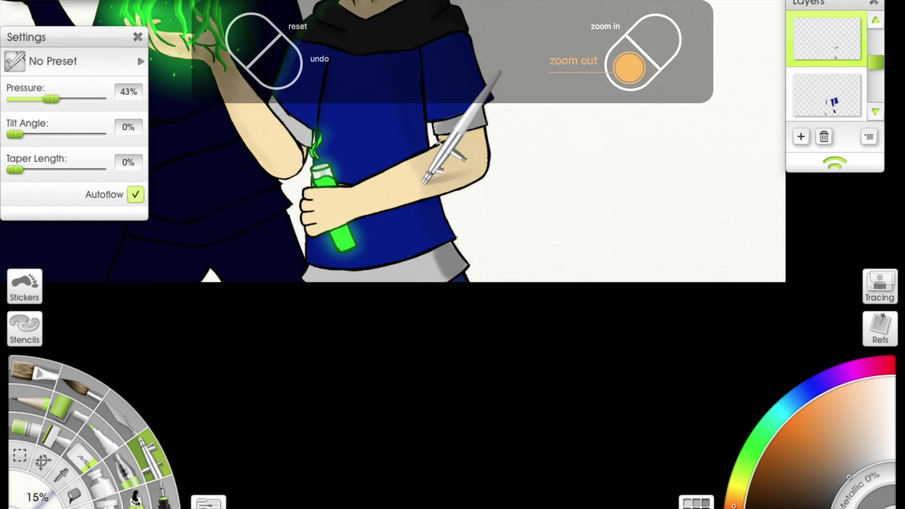
Step: On a new layer behind the figures, airbrush the whole background brown at 444% size and 100% pressure
{"action": "scroll", "coordinate": [452, 188], "scroll_direction": "down", "scroll_amount": 5}
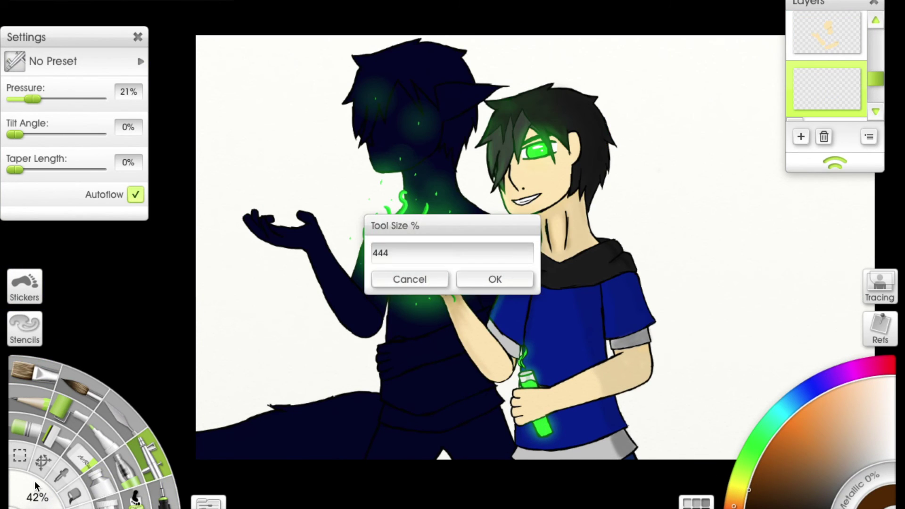
{"action": "left_click", "coordinate": [467, 279]}
{"action": "scroll", "coordinate": [453, 227], "scroll_direction": "down", "scroll_amount": 3}
{"action": "mouse_move", "coordinate": [518, 222]}
{"action": "left_mouse_down"}
{"action": "mouse_move", "coordinate": [650, 227]}
{"action": "mouse_move", "coordinate": [334, 206]}
{"action": "mouse_move", "coordinate": [500, 123]}
{"action": "mouse_move", "coordinate": [613, 264]}
{"action": "mouse_move", "coordinate": [330, 311]}
{"action": "mouse_move", "coordinate": [686, 390]}
{"action": "left_mouse_up"}
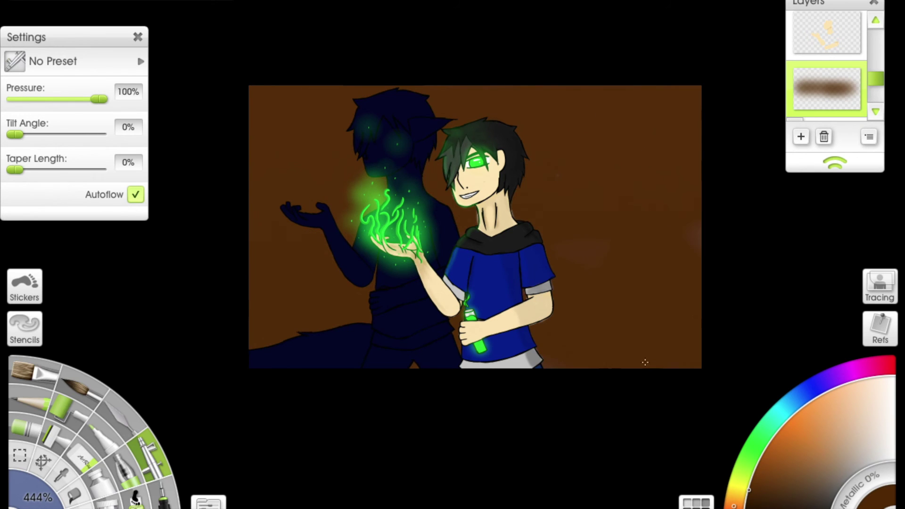
Step: Airbrush over the brown background with progressively darker tones, ending in a very dark red
{"action": "left_click", "coordinate": [746, 502]}
{"action": "mouse_move", "coordinate": [684, 359]}
{"action": "left_mouse_down"}
{"action": "mouse_move", "coordinate": [412, 366]}
{"action": "mouse_move", "coordinate": [646, 196]}
{"action": "mouse_move", "coordinate": [720, 338]}
{"action": "left_mouse_up"}
{"action": "left_click", "coordinate": [730, 507]}
{"action": "mouse_move", "coordinate": [693, 283]}
{"action": "left_mouse_down"}
{"action": "mouse_move", "coordinate": [660, 349]}
{"action": "mouse_move", "coordinate": [292, 198]}
{"action": "mouse_move", "coordinate": [728, 130]}
{"action": "left_mouse_up"}
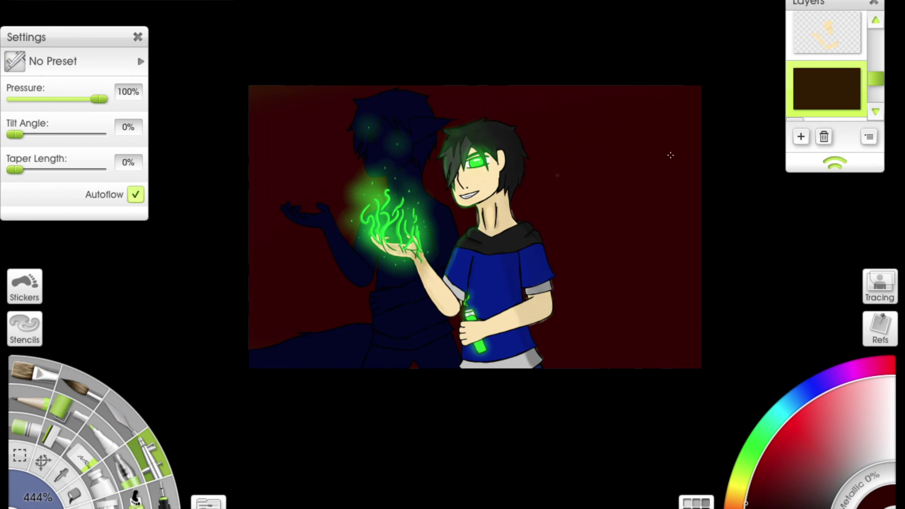
{"action": "left_click", "coordinate": [772, 504]}
Step: On the skin colour layer, erase the colour spilling outside the arm and elbow outlines at 3% size
{"action": "key", "text": "e"}
{"action": "scroll", "coordinate": [354, 160], "scroll_direction": "up", "scroll_amount": 10}
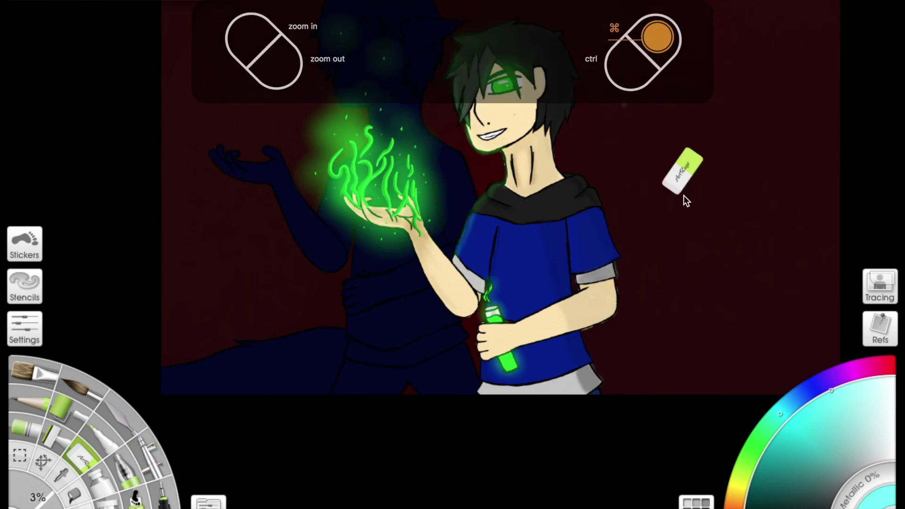
{"action": "scroll", "coordinate": [584, 246], "scroll_direction": "down", "scroll_amount": 5}
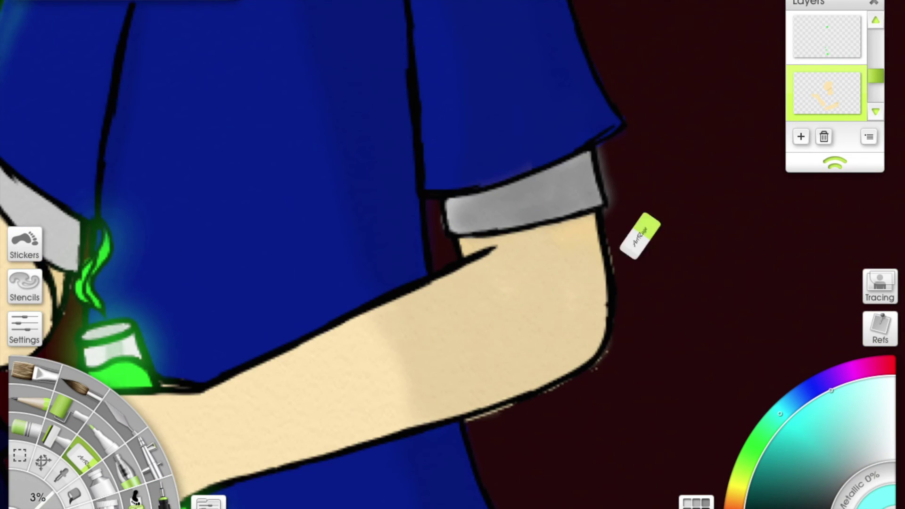
{"action": "scroll", "coordinate": [639, 236], "scroll_direction": "up", "scroll_amount": 3}
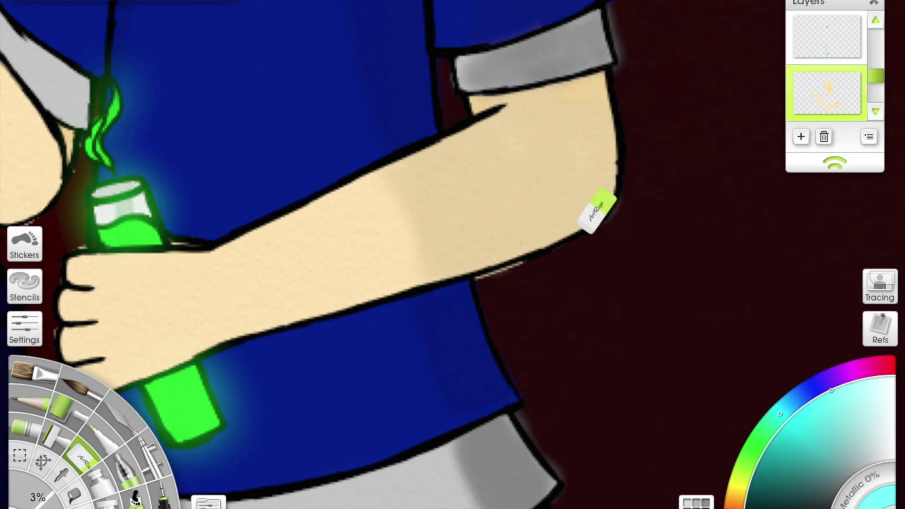
{"action": "left_click_drag", "start_coordinate": [39, 208], "coordinate": [415, 208]}
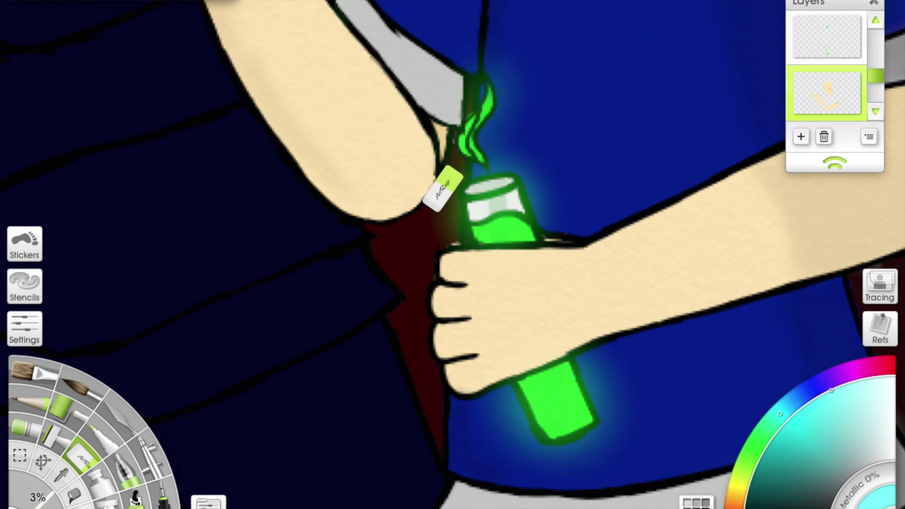
{"action": "left_click_drag", "start_coordinate": [467, 47], "coordinate": [469, 125]}
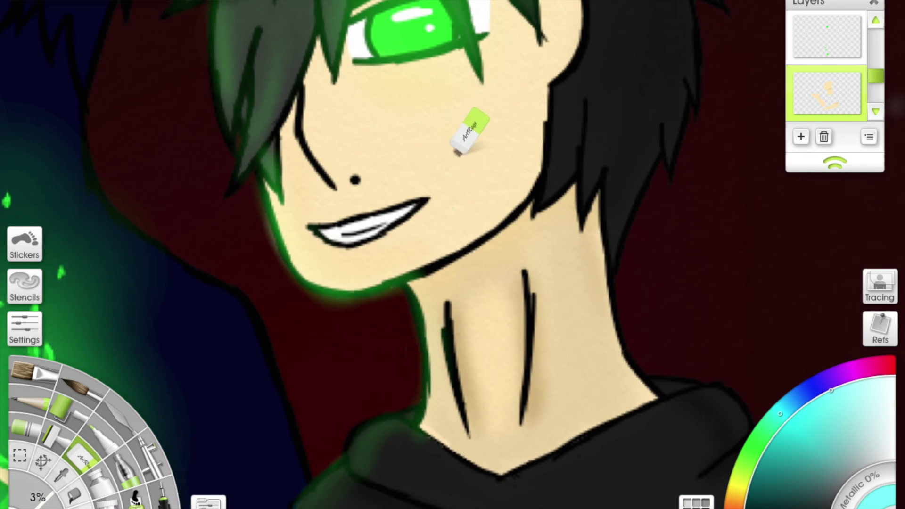
Step: Select the skin shading layer and erase the shading that spills outside the elbow outline
{"action": "scroll", "coordinate": [468, 230], "scroll_direction": "up", "scroll_amount": 2}
{"action": "left_click", "coordinate": [481, 225], "text": "alt"}
{"action": "left_click_drag", "start_coordinate": [877, 75], "coordinate": [876, 61]}
{"action": "scroll", "coordinate": [545, 364], "scroll_direction": "down", "scroll_amount": 10}
{"action": "key", "text": "e"}
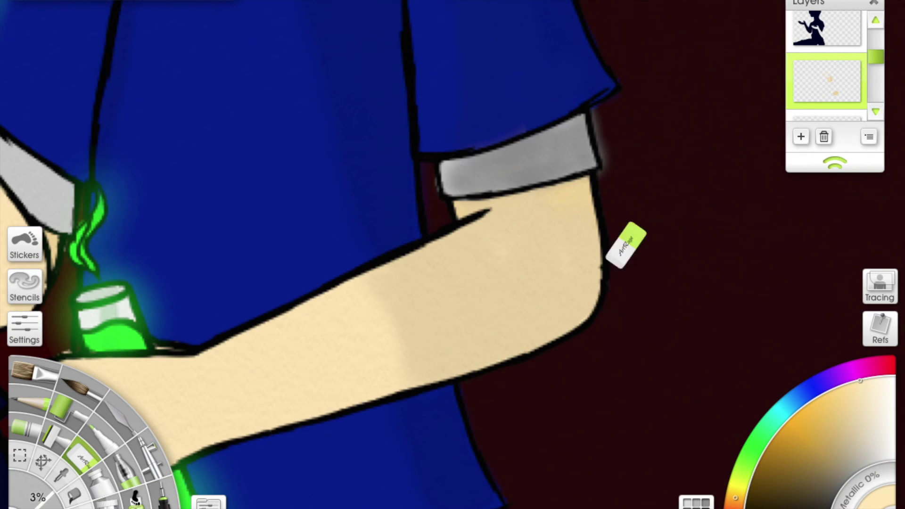
{"action": "scroll", "coordinate": [627, 245], "scroll_direction": "down", "scroll_amount": 6}
{"action": "mouse_move", "coordinate": [820, 98]}
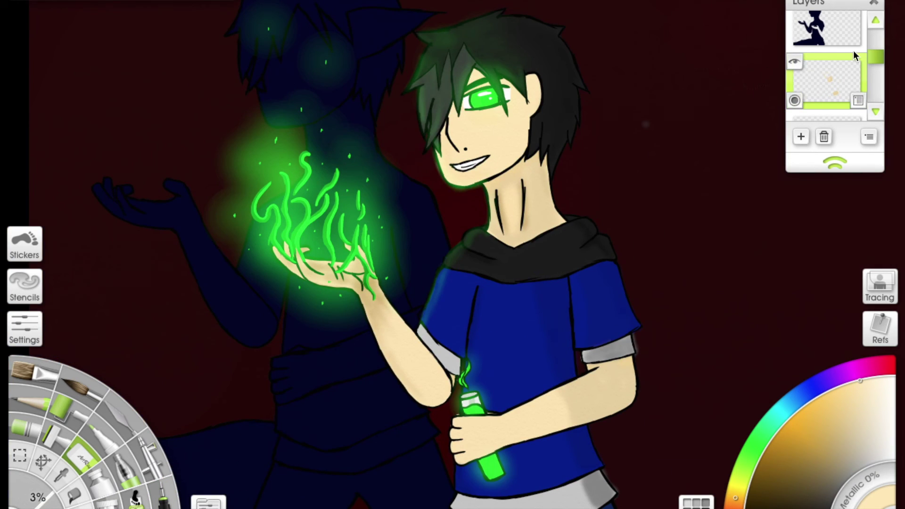
Step: Hide the dark red background layer and choose a deep blue-purple as the paint colour
{"action": "left_click_drag", "start_coordinate": [876, 56], "coordinate": [875, 79]}
{"action": "left_click", "coordinate": [795, 104]}
{"action": "scroll", "coordinate": [389, 255], "scroll_direction": "left", "scroll_amount": 5}
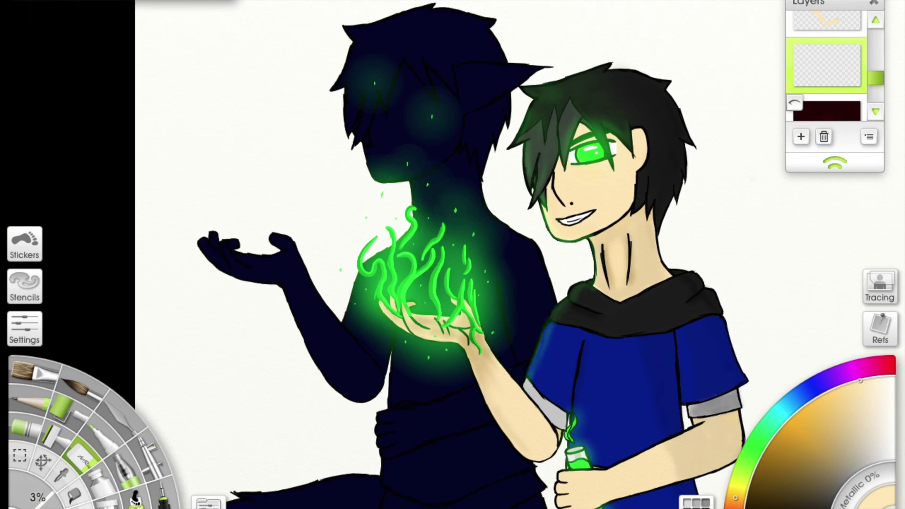
{"action": "key", "text": "alt"}
{"action": "left_click", "coordinate": [752, 460]}
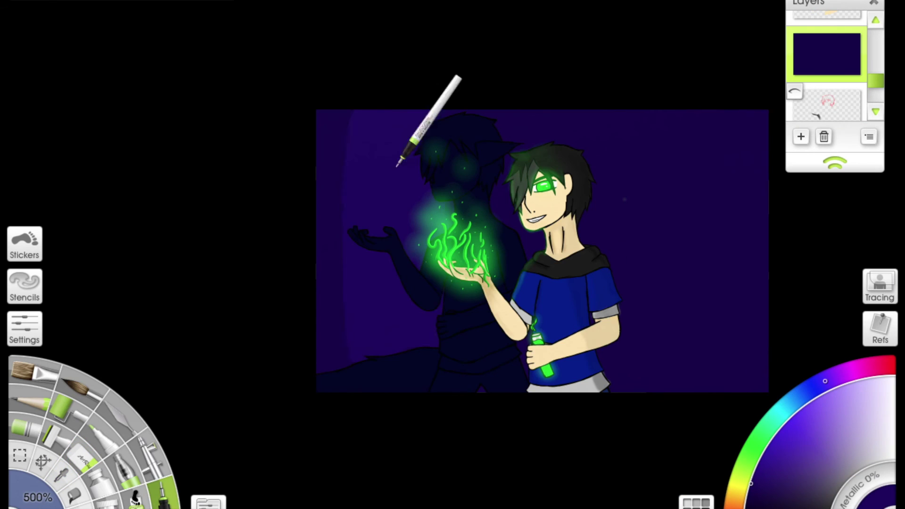
Step: Paint the whole background behind the figures in deep purple at 500% size and cover it with dark navy at 444% size
{"action": "left_click_drag", "start_coordinate": [354, 162], "coordinate": [339, 330]}
{"action": "mouse_move", "coordinate": [721, 358]}
{"action": "left_mouse_down"}
{"action": "mouse_move", "coordinate": [728, 198]}
{"action": "mouse_move", "coordinate": [684, 377]}
{"action": "left_mouse_up"}
{"action": "mouse_move", "coordinate": [635, 170]}
{"action": "left_mouse_down"}
{"action": "mouse_move", "coordinate": [429, 118]}
{"action": "mouse_move", "coordinate": [212, 222]}
{"action": "mouse_move", "coordinate": [485, 354]}
{"action": "mouse_move", "coordinate": [767, 295]}
{"action": "mouse_move", "coordinate": [798, 378]}
{"action": "mouse_move", "coordinate": [600, 380]}
{"action": "mouse_move", "coordinate": [717, 134]}
{"action": "mouse_move", "coordinate": [614, 175]}
{"action": "left_mouse_up"}
{"action": "mouse_move", "coordinate": [752, 236]}
{"action": "left_mouse_down"}
{"action": "mouse_move", "coordinate": [809, 329]}
{"action": "mouse_move", "coordinate": [771, 131]}
{"action": "mouse_move", "coordinate": [419, 186]}
{"action": "mouse_move", "coordinate": [613, 259]}
{"action": "left_mouse_up"}
{"action": "left_click", "coordinate": [60, 474]}
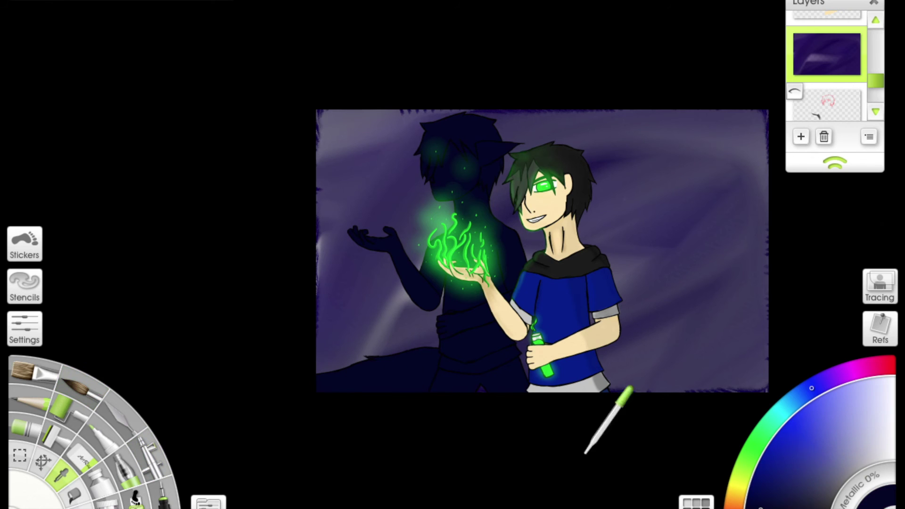
{"action": "left_click", "coordinate": [821, 384]}
{"action": "mouse_move", "coordinate": [330, 292]}
{"action": "left_mouse_down"}
{"action": "mouse_move", "coordinate": [404, 374]}
{"action": "mouse_move", "coordinate": [370, 80]}
{"action": "mouse_move", "coordinate": [572, 91]}
{"action": "mouse_move", "coordinate": [799, 194]}
{"action": "mouse_move", "coordinate": [692, 329]}
{"action": "mouse_move", "coordinate": [679, 125]}
{"action": "mouse_move", "coordinate": [383, 217]}
{"action": "left_mouse_up"}
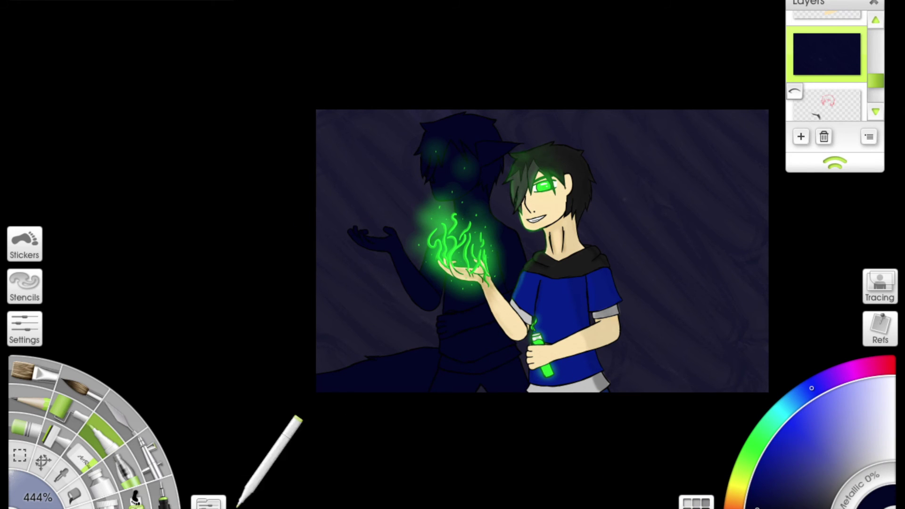
Step: On a new layer above the background colour, airbrush soft dark navy over the background around the shadow figure at 100% size
{"action": "key", "text": "ctrl+shift+n"}
{"action": "left_click", "coordinate": [149, 453]}
{"action": "scroll", "coordinate": [404, 354], "scroll_direction": "up", "scroll_amount": 2}
{"action": "left_click_drag", "start_coordinate": [404, 354], "coordinate": [368, 245]}
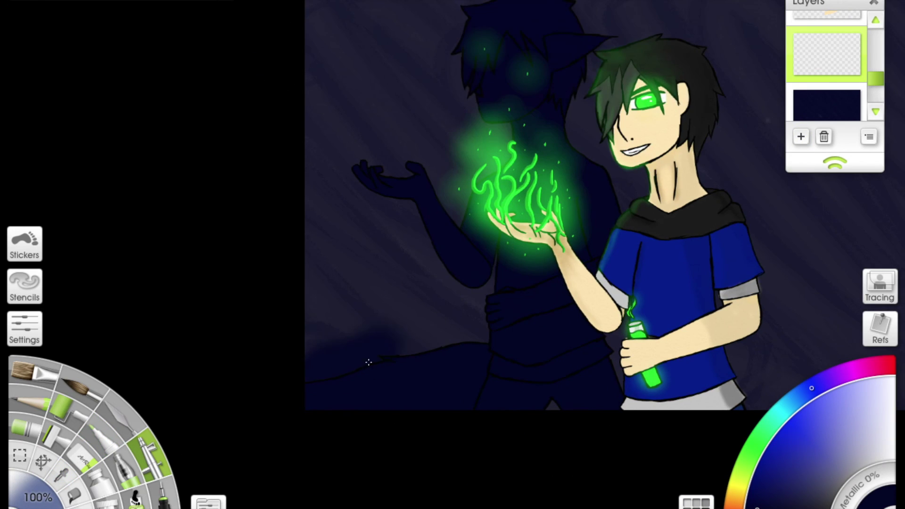
{"action": "scroll", "coordinate": [437, 207], "scroll_direction": "down", "scroll_amount": 2}
{"action": "left_click", "coordinate": [460, 189]}
Step: Sample the flame green and airbrush a soft glow between the flames above the palm at 28% size and 5% pressure
{"action": "left_click", "coordinate": [24, 328]}
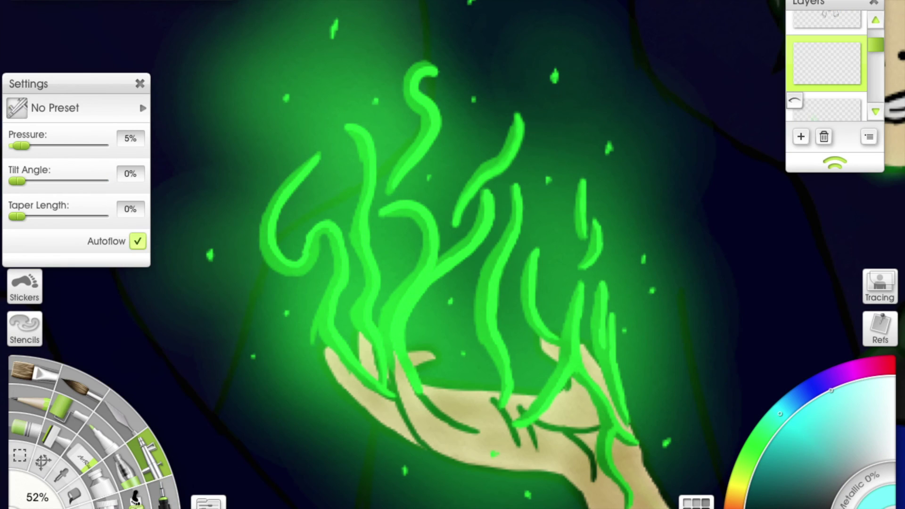
{"action": "left_click", "coordinate": [61, 474]}
{"action": "left_click", "coordinate": [465, 363]}
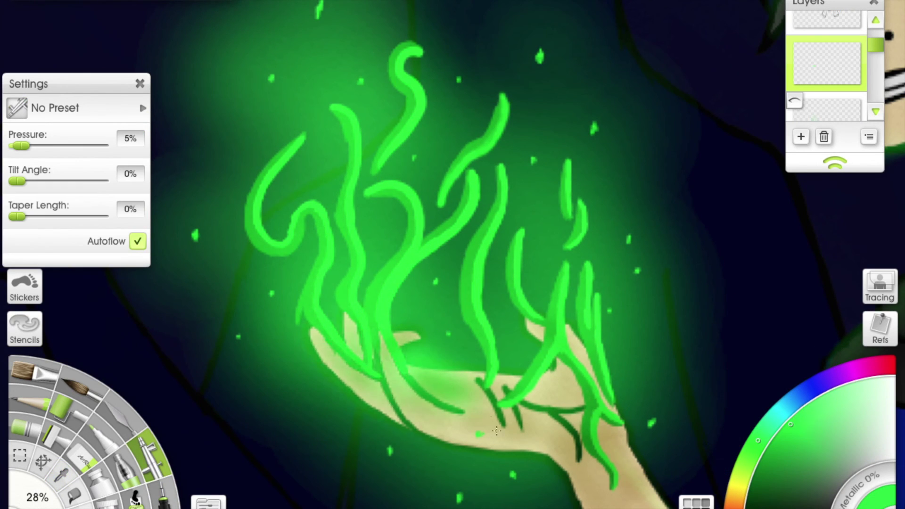
{"action": "left_click_drag", "start_coordinate": [451, 179], "coordinate": [357, 312]}
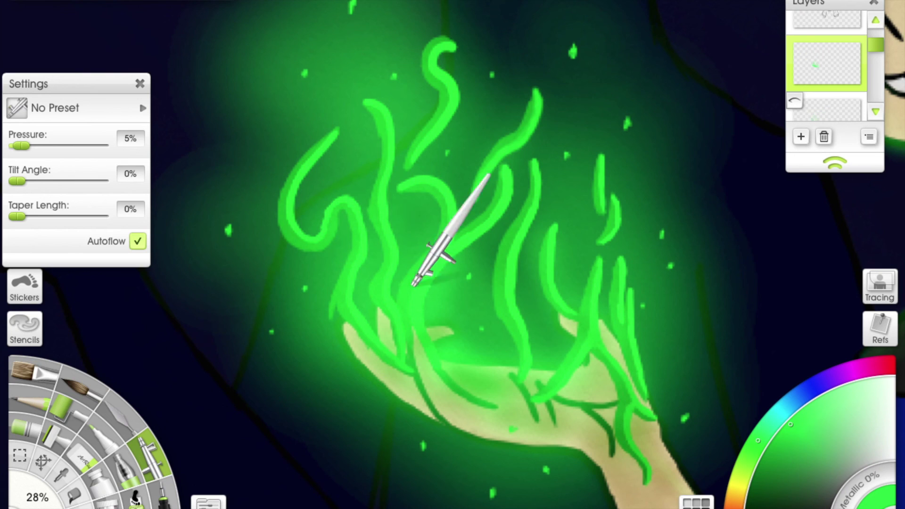
{"action": "mouse_move", "coordinate": [413, 284]}
{"action": "left_mouse_down"}
{"action": "mouse_move", "coordinate": [533, 348]}
{"action": "mouse_move", "coordinate": [482, 310]}
{"action": "left_mouse_up"}
{"action": "left_click_drag", "start_coordinate": [550, 263], "coordinate": [349, 238]}
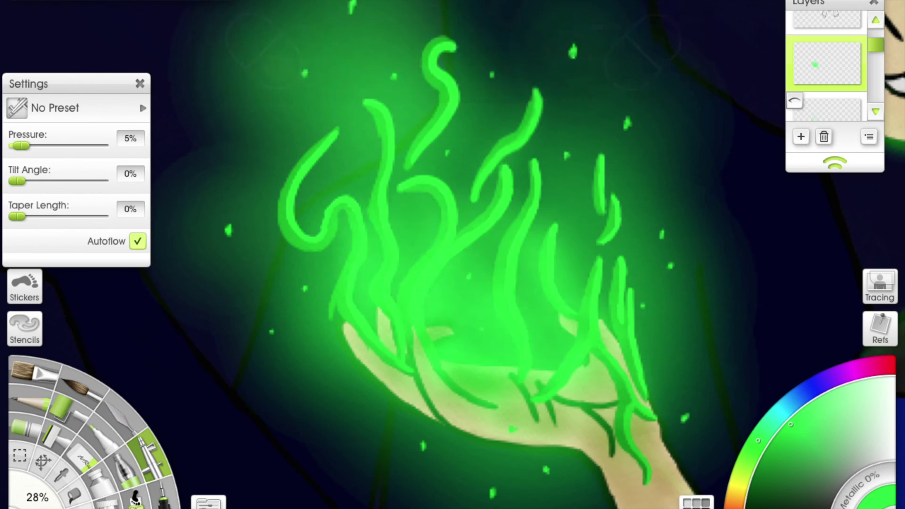
Step: Extend the green airbrush glow over the raised palm, wrist and outer flame tongues at 28% size
{"action": "scroll", "coordinate": [571, 286], "scroll_direction": "down", "scroll_amount": 5}
{"action": "scroll", "coordinate": [572, 285], "scroll_direction": "up", "scroll_amount": 5}
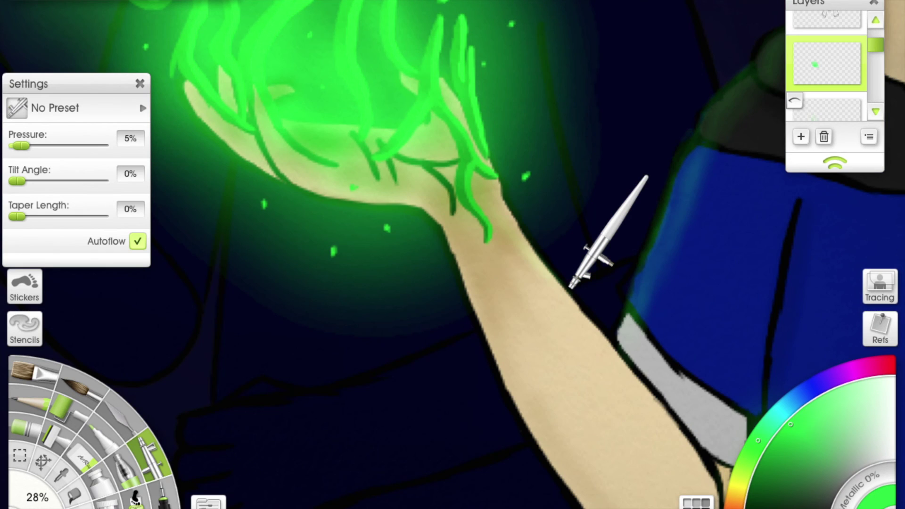
{"action": "left_click_drag", "start_coordinate": [316, 175], "coordinate": [446, 246]}
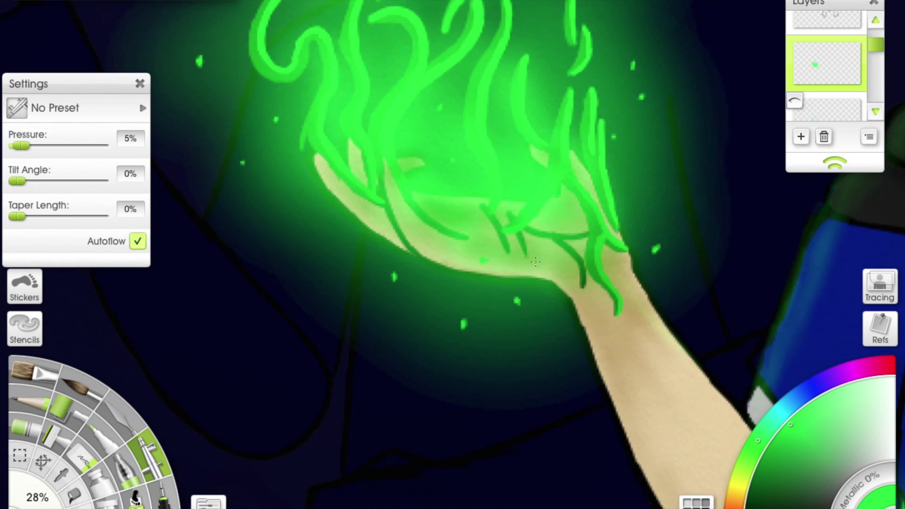
{"action": "scroll", "coordinate": [570, 267], "scroll_direction": "up", "scroll_amount": 2}
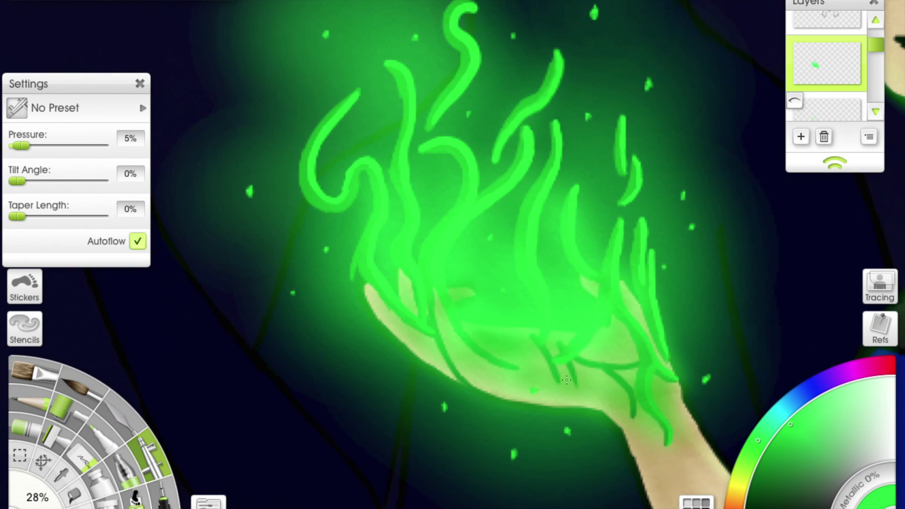
{"action": "left_click_drag", "start_coordinate": [351, 181], "coordinate": [401, 257]}
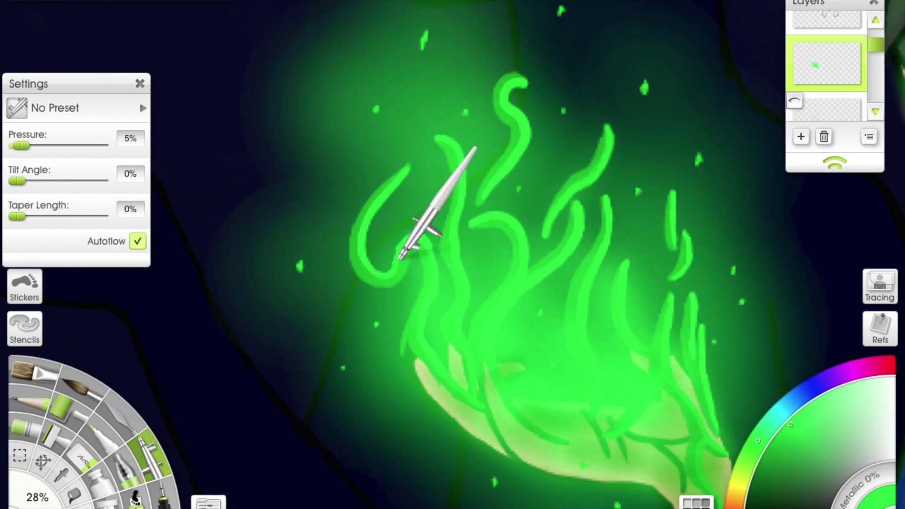
{"action": "left_click_drag", "start_coordinate": [512, 305], "coordinate": [367, 244]}
{"action": "left_click_drag", "start_coordinate": [541, 194], "coordinate": [406, 251]}
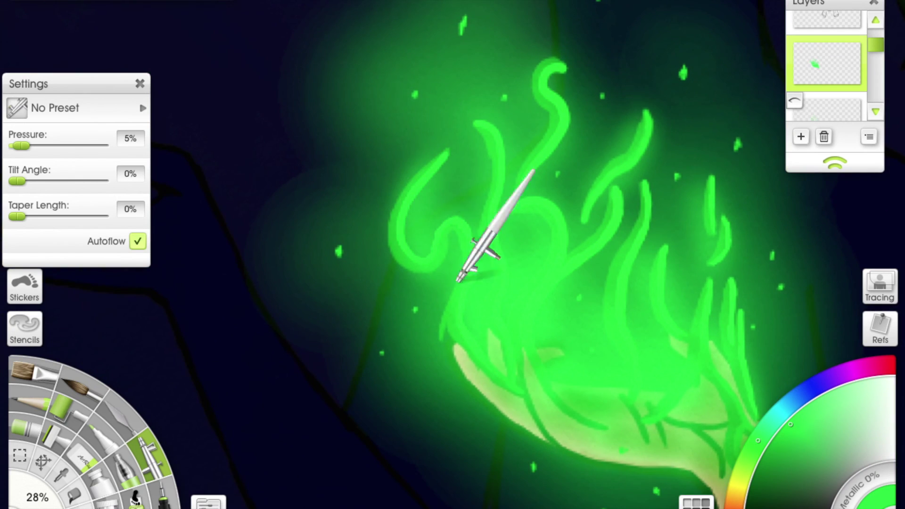
Step: Set the airbrush pressure to 0% and add faint green glows around the sparks floating near the flames
{"action": "scroll", "coordinate": [517, 346], "scroll_direction": "down", "scroll_amount": 5}
{"action": "mouse_move", "coordinate": [794, 55]}
{"action": "scroll", "coordinate": [538, 203], "scroll_direction": "up", "scroll_amount": 8}
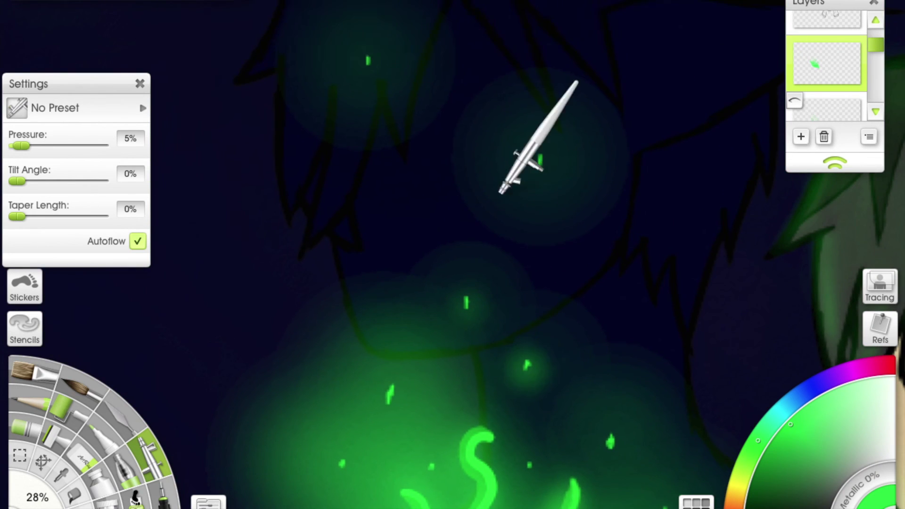
{"action": "left_click_drag", "start_coordinate": [27, 150], "coordinate": [14, 147]}
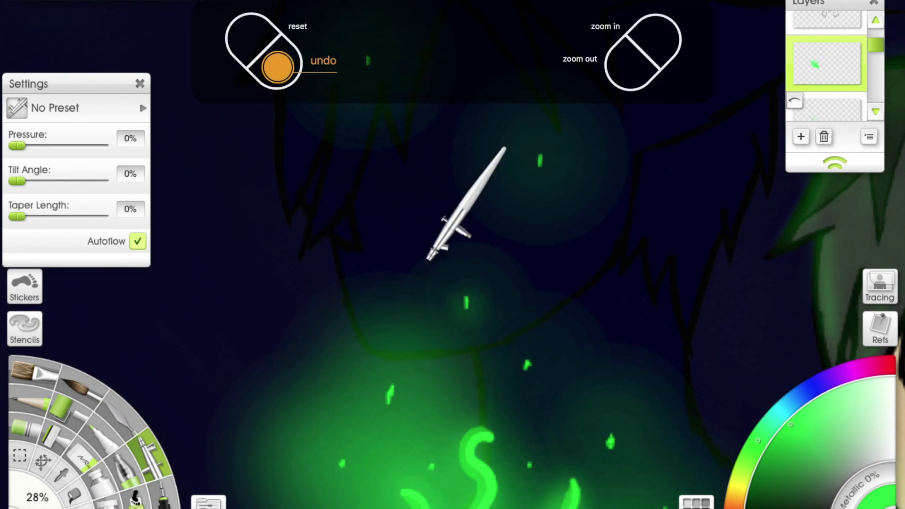
{"action": "scroll", "coordinate": [592, 228], "scroll_direction": "down", "scroll_amount": 10}
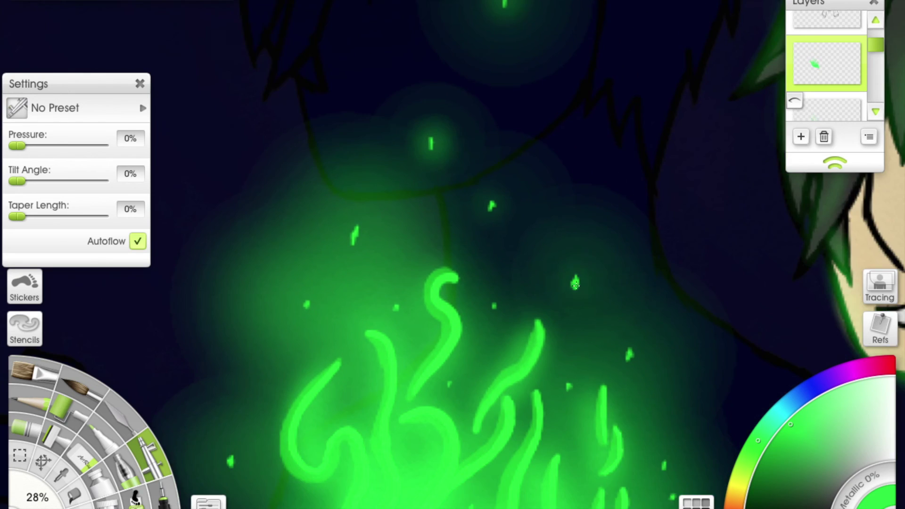
{"action": "scroll", "coordinate": [445, 222], "scroll_direction": "down", "scroll_amount": 10}
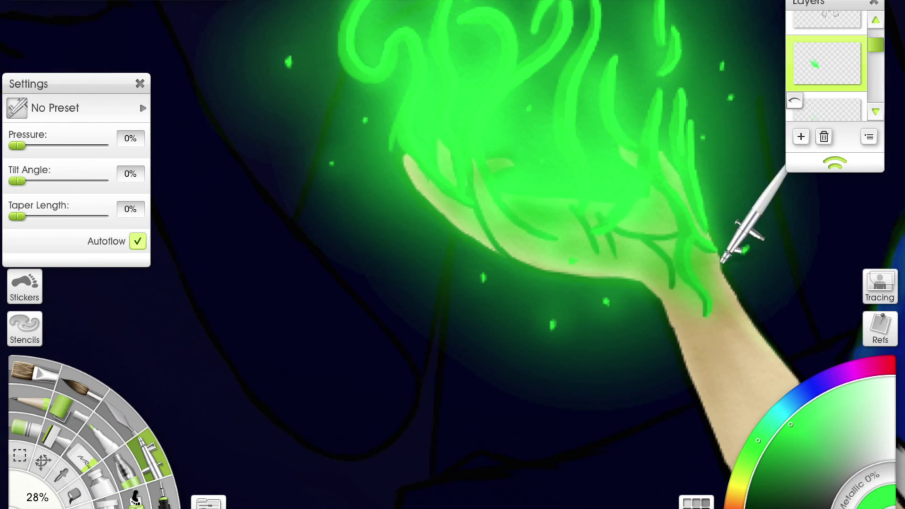
{"action": "scroll", "coordinate": [717, 239], "scroll_direction": "right", "scroll_amount": 3}
{"action": "scroll", "coordinate": [495, 189], "scroll_direction": "right", "scroll_amount": 5}
{"action": "scroll", "coordinate": [542, 155], "scroll_direction": "down", "scroll_amount": 5}
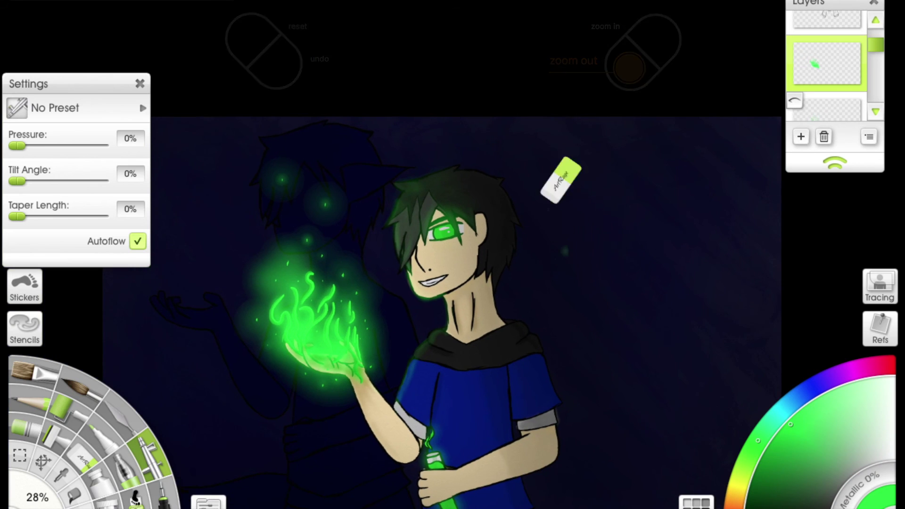
Step: Airbrush a green rim light along the flame-facing edge of the boy's hair at 5% size and 0% pressure
{"action": "left_click", "coordinate": [162, 493]}
{"action": "scroll", "coordinate": [570, 239], "scroll_direction": "left", "scroll_amount": 3}
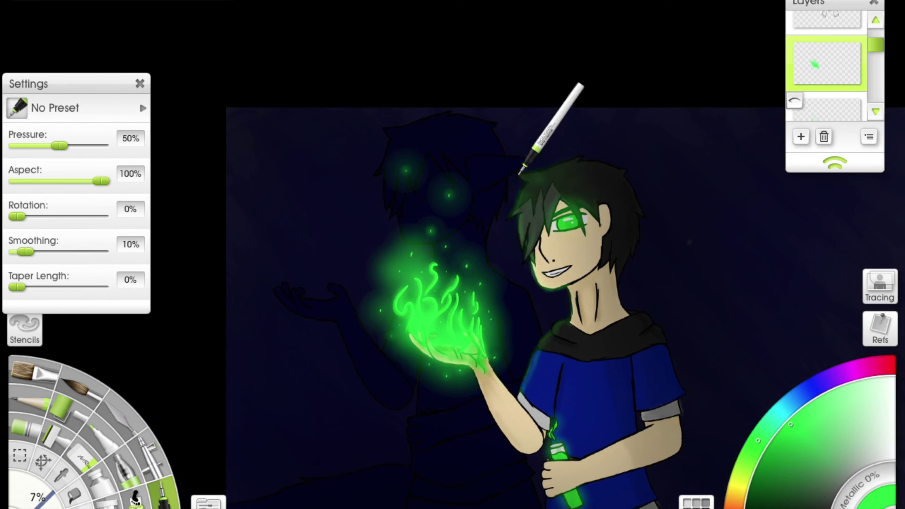
{"action": "scroll", "coordinate": [500, 192], "scroll_direction": "up", "scroll_amount": 5}
{"action": "left_click", "coordinate": [149, 451]}
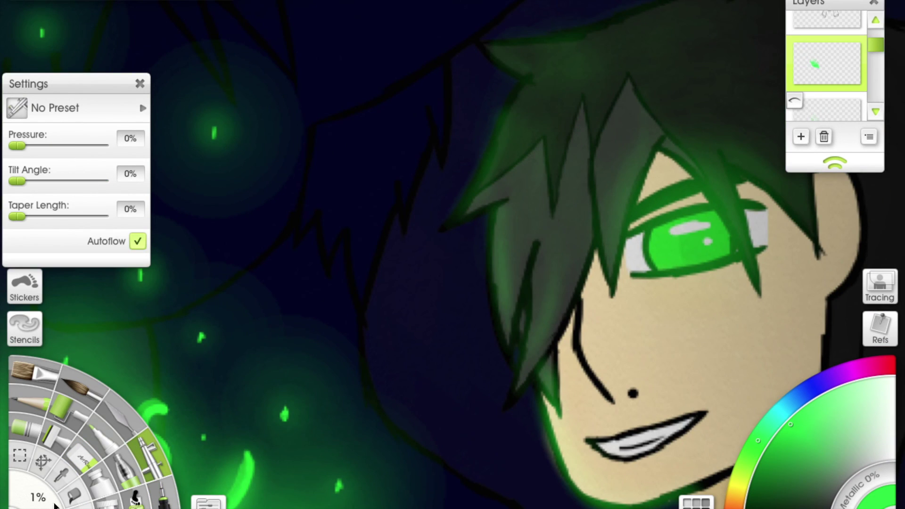
{"action": "scroll", "coordinate": [552, 257], "scroll_direction": "up", "scroll_amount": 5}
{"action": "scroll", "coordinate": [519, 236], "scroll_direction": "right", "scroll_amount": 2}
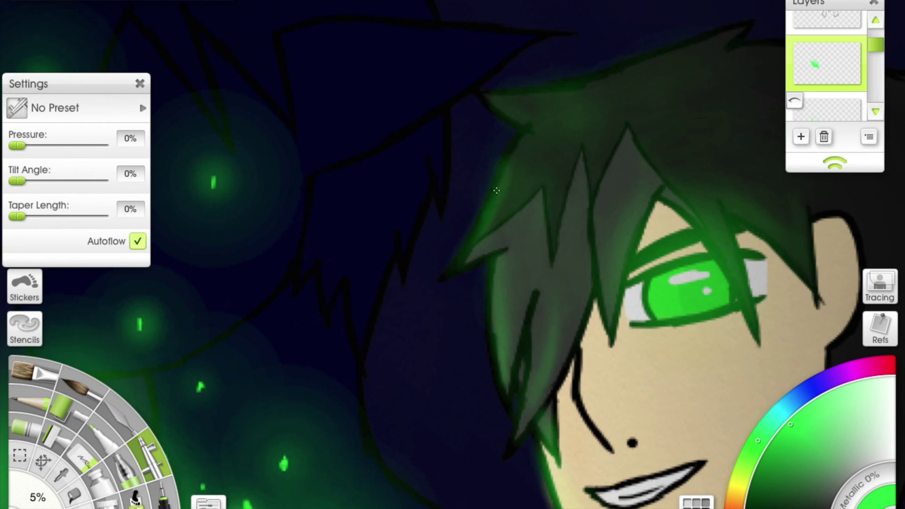
{"action": "scroll", "coordinate": [523, 291], "scroll_direction": "down", "scroll_amount": 8}
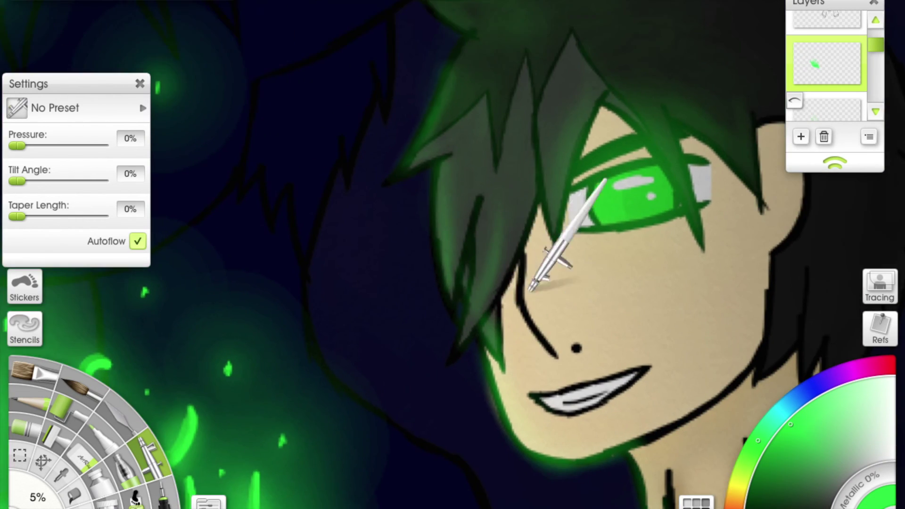
Step: Airbrush green light onto the hair strands over the boy's face and along his jawline at 5% size
{"action": "scroll", "coordinate": [492, 282], "scroll_direction": "down", "scroll_amount": 2}
{"action": "scroll", "coordinate": [492, 282], "scroll_direction": "right", "scroll_amount": 2}
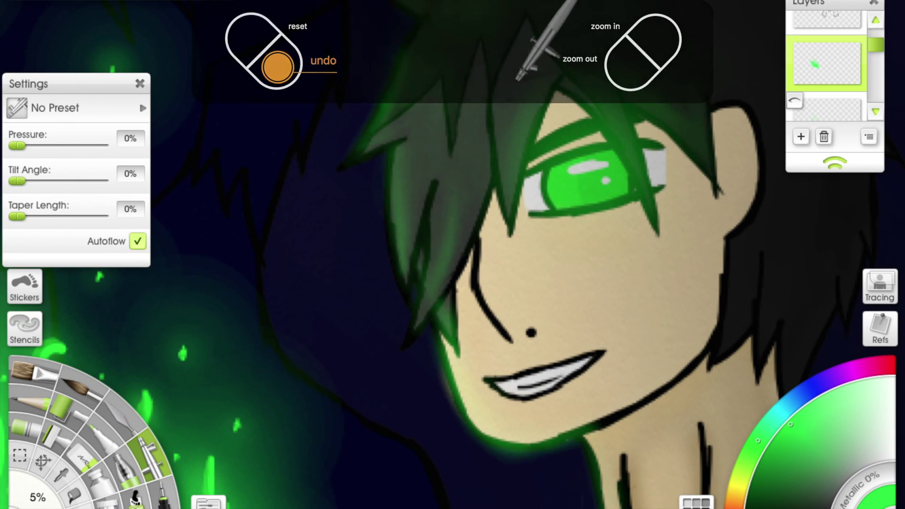
{"action": "scroll", "coordinate": [467, 179], "scroll_direction": "down", "scroll_amount": 4}
{"action": "scroll", "coordinate": [460, 175], "scroll_direction": "up", "scroll_amount": 1}
{"action": "scroll", "coordinate": [459, 174], "scroll_direction": "right", "scroll_amount": 1}
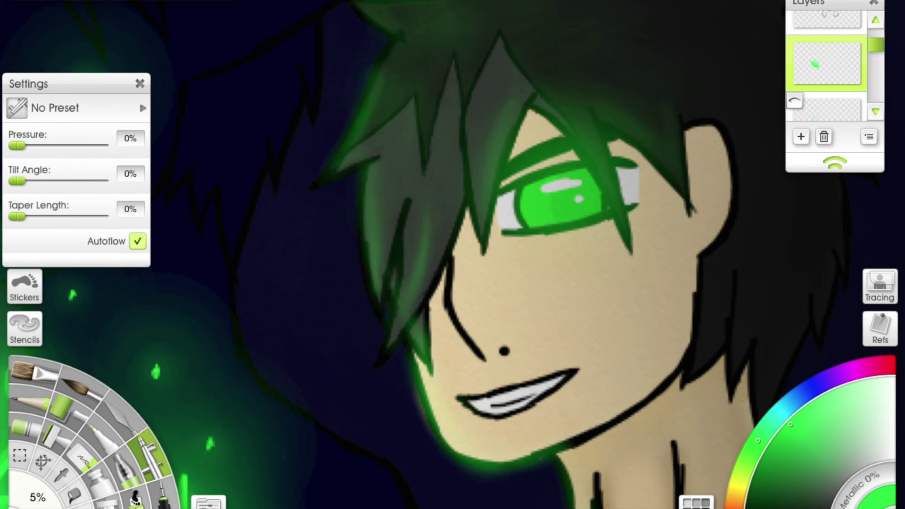
{"action": "scroll", "coordinate": [525, 202], "scroll_direction": "up", "scroll_amount": 2}
{"action": "scroll", "coordinate": [525, 202], "scroll_direction": "right", "scroll_amount": 3}
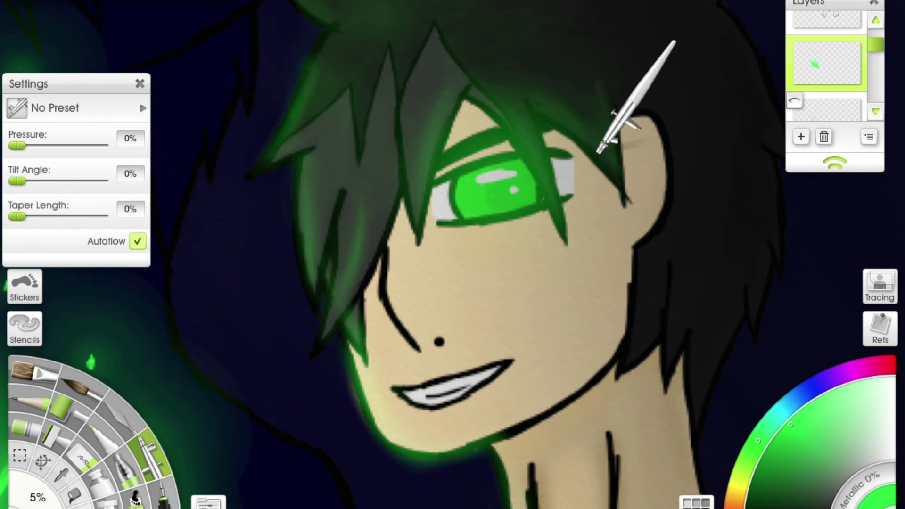
Step: Airbrush green light along the edge of the boy's neck and the folds of his black hood at 5% size
{"action": "scroll", "coordinate": [598, 151], "scroll_direction": "down", "scroll_amount": 8}
{"action": "scroll", "coordinate": [598, 152], "scroll_direction": "left", "scroll_amount": 2}
{"action": "scroll", "coordinate": [515, 222], "scroll_direction": "down", "scroll_amount": 2}
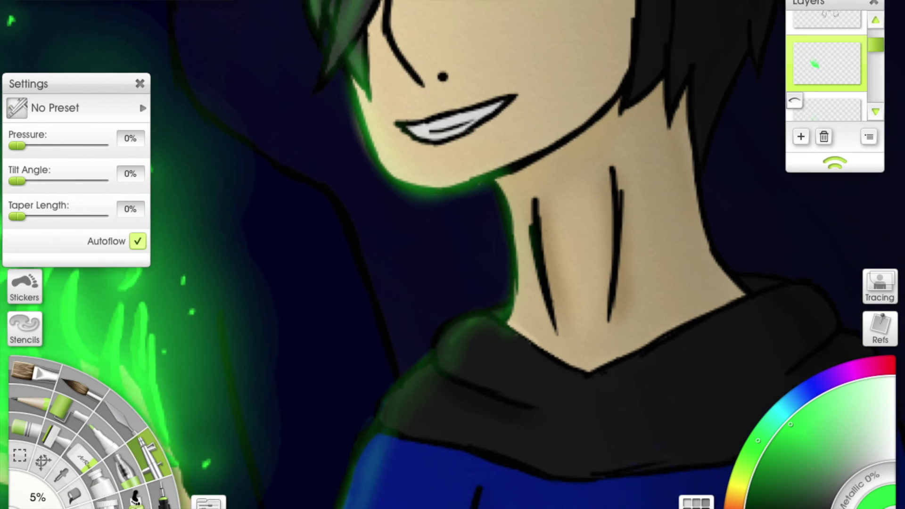
{"action": "scroll", "coordinate": [465, 178], "scroll_direction": "up", "scroll_amount": 4}
{"action": "scroll", "coordinate": [460, 275], "scroll_direction": "down", "scroll_amount": 3}
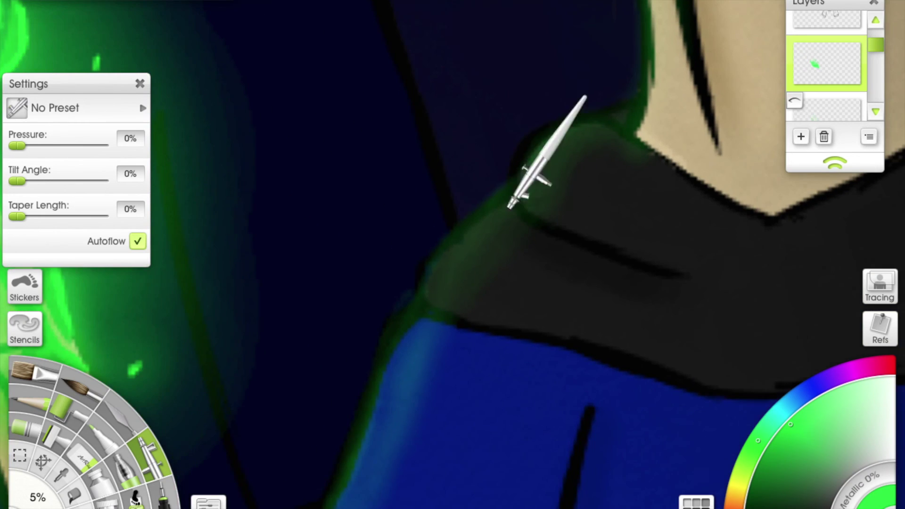
Step: Airbrush a green rim light down the flame-facing edge of the blue sleeve at 5% size
{"action": "scroll", "coordinate": [465, 246], "scroll_direction": "up", "scroll_amount": 5}
{"action": "left_click_drag", "start_coordinate": [424, 339], "coordinate": [429, 356]}
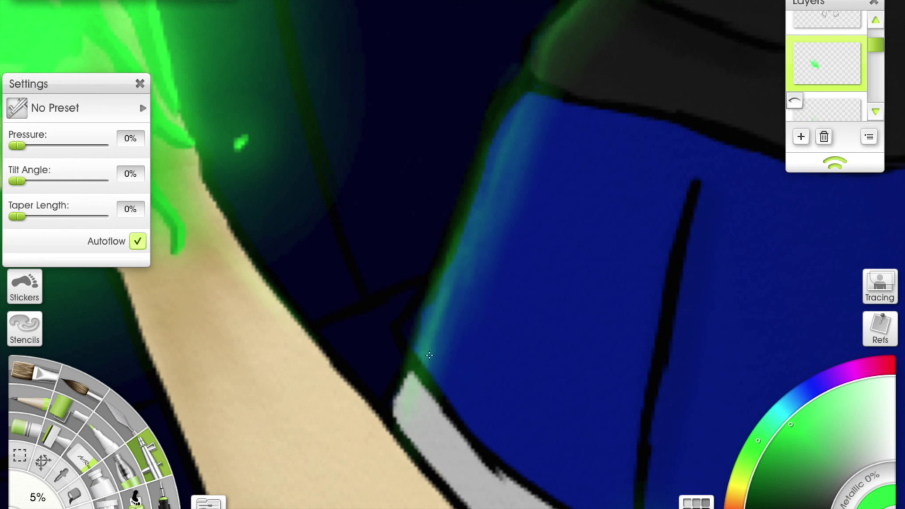
{"action": "scroll", "coordinate": [508, 123], "scroll_direction": "up", "scroll_amount": 3}
{"action": "scroll", "coordinate": [615, 129], "scroll_direction": "down", "scroll_amount": 3}
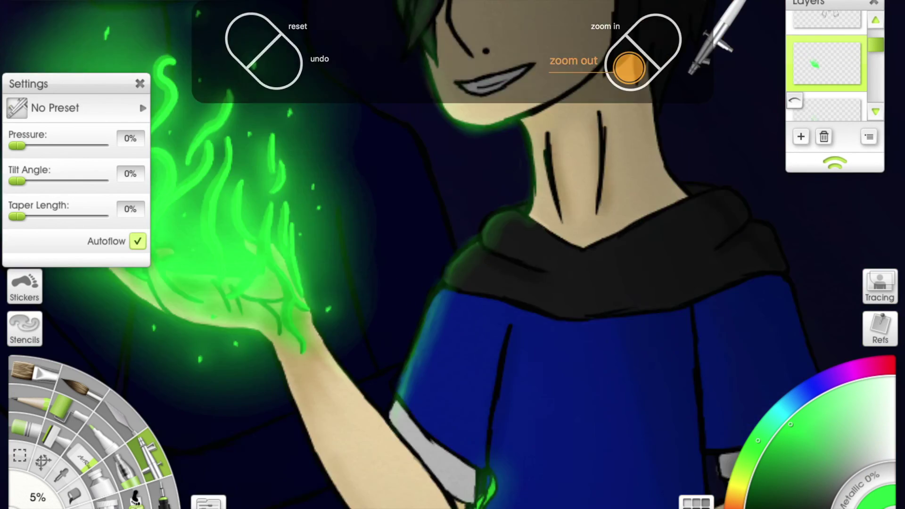
Step: Strengthen the green airbrush glow around the vial and the vapour above it, raising the size from 5% to 18%
{"action": "scroll", "coordinate": [465, 110], "scroll_direction": "up", "scroll_amount": 5}
{"action": "scroll", "coordinate": [494, 284], "scroll_direction": "down", "scroll_amount": 3}
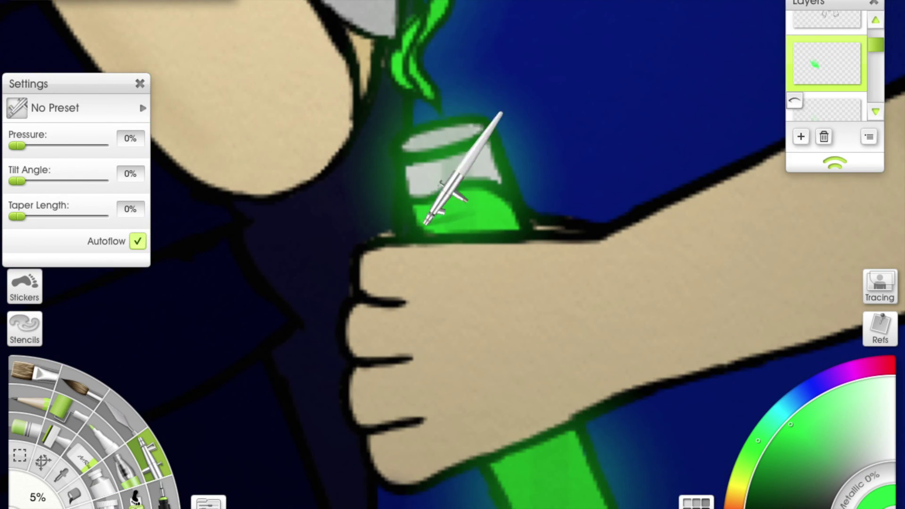
{"action": "scroll", "coordinate": [509, 226], "scroll_direction": "down", "scroll_amount": 5}
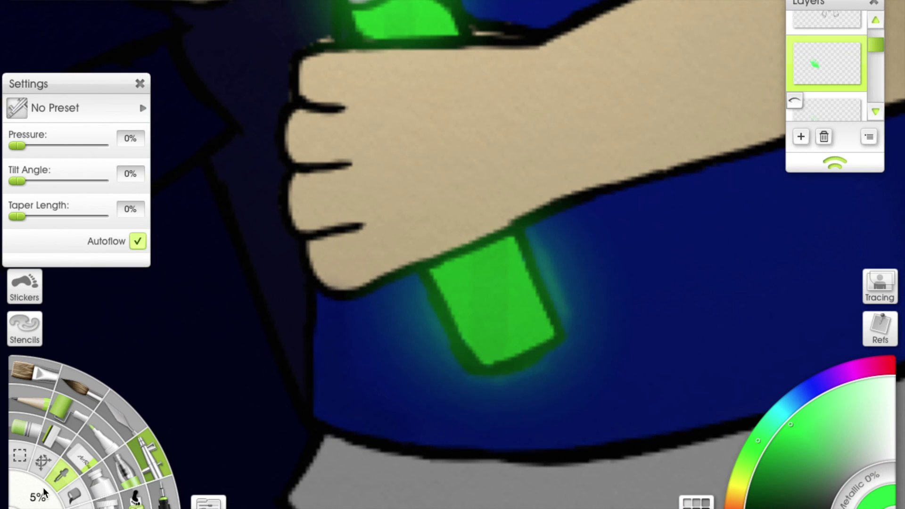
{"action": "scroll", "coordinate": [512, 384], "scroll_direction": "down", "scroll_amount": 3}
{"action": "scroll", "coordinate": [536, 121], "scroll_direction": "up", "scroll_amount": 3}
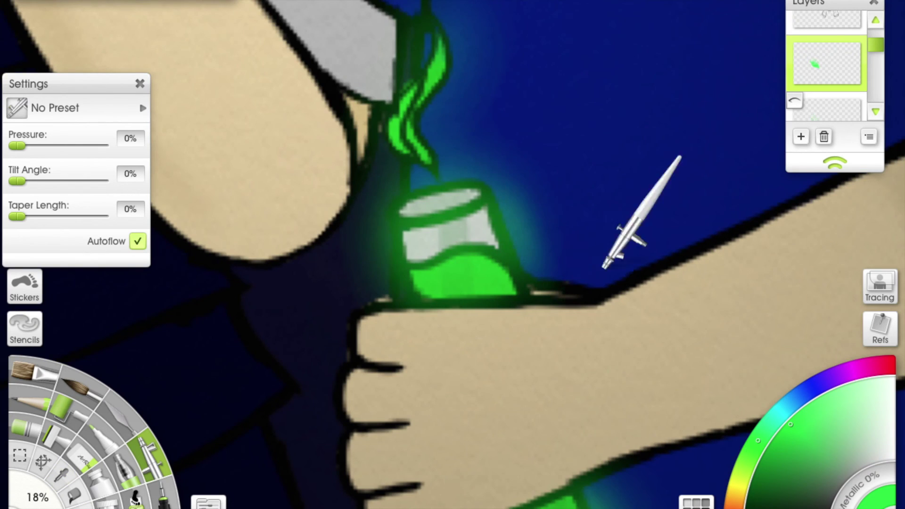
Step: Add a new layer and ink bright white highlights on the boy's green iris at 4% size
{"action": "scroll", "coordinate": [505, 172], "scroll_direction": "down", "scroll_amount": 5}
{"action": "scroll", "coordinate": [477, 401], "scroll_direction": "up", "scroll_amount": 4}
{"action": "scroll", "coordinate": [553, 293], "scroll_direction": "down", "scroll_amount": 1}
{"action": "scroll", "coordinate": [519, 212], "scroll_direction": "up", "scroll_amount": 4}
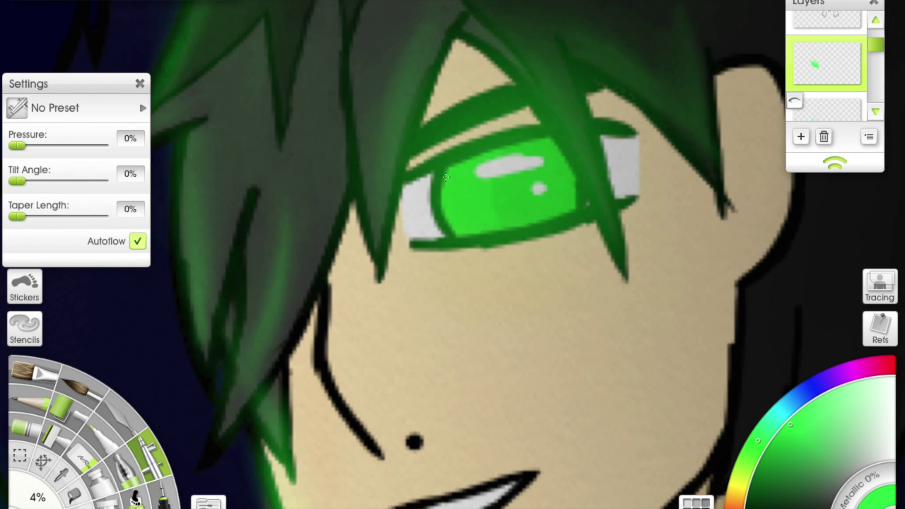
{"action": "key", "text": "ctrl+shift+n"}
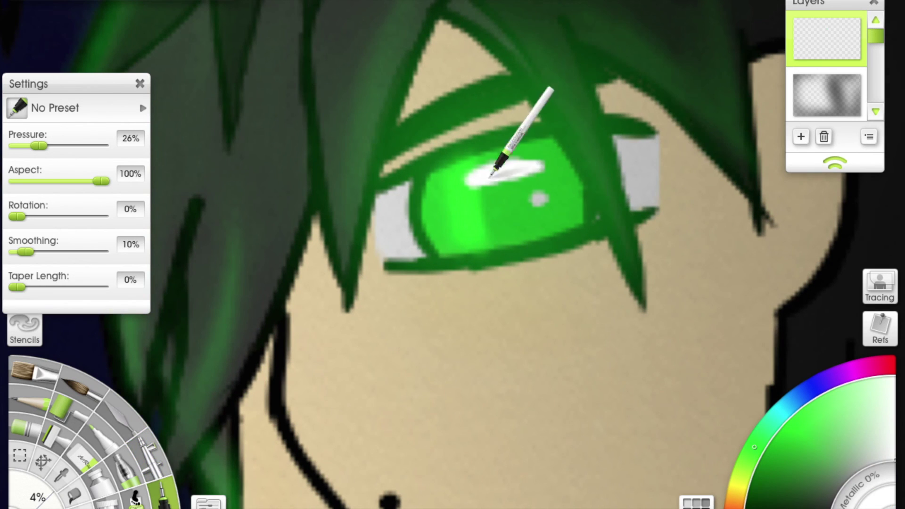
{"action": "scroll", "coordinate": [585, 149], "scroll_direction": "down", "scroll_amount": 3}
{"action": "scroll", "coordinate": [582, 142], "scroll_direction": "up", "scroll_amount": 3}
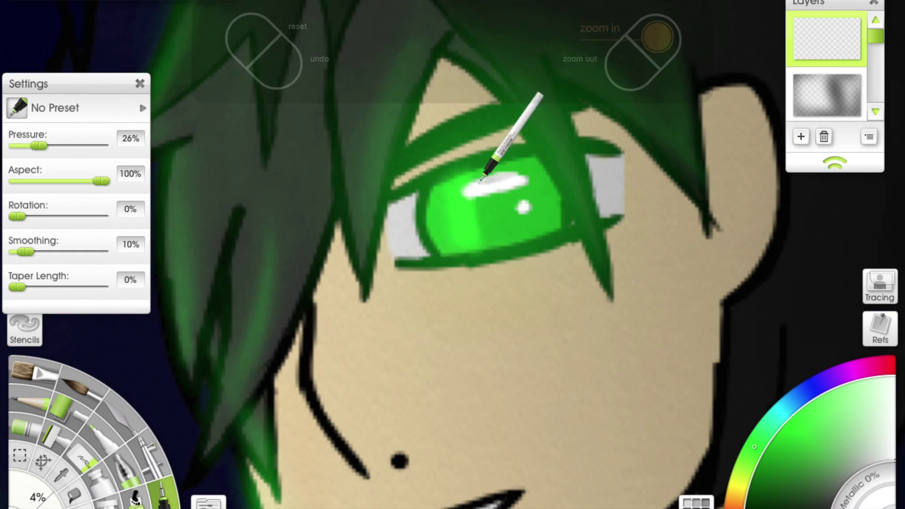
{"action": "scroll", "coordinate": [574, 146], "scroll_direction": "down", "scroll_amount": 3}
{"action": "scroll", "coordinate": [566, 192], "scroll_direction": "up", "scroll_amount": 3}
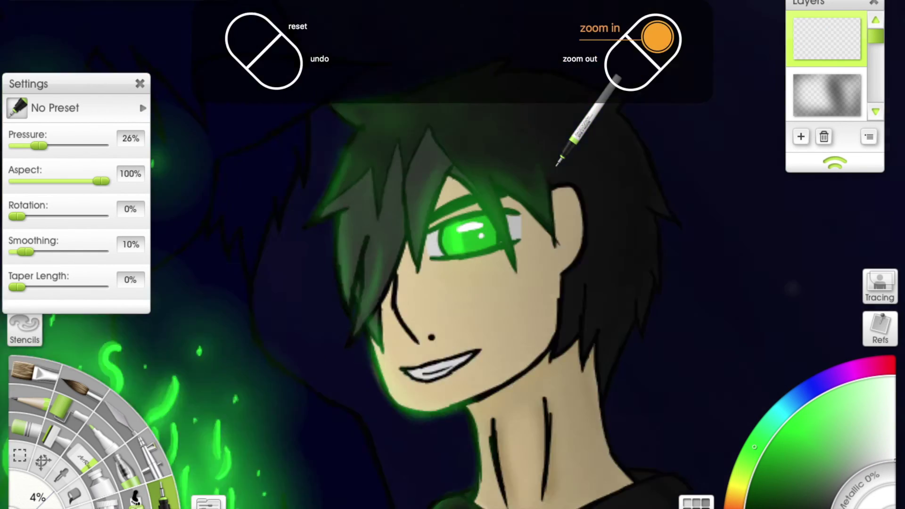
{"action": "key", "text": "ctrl+z"}
{"action": "left_click_drag", "start_coordinate": [472, 188], "coordinate": [515, 182]}
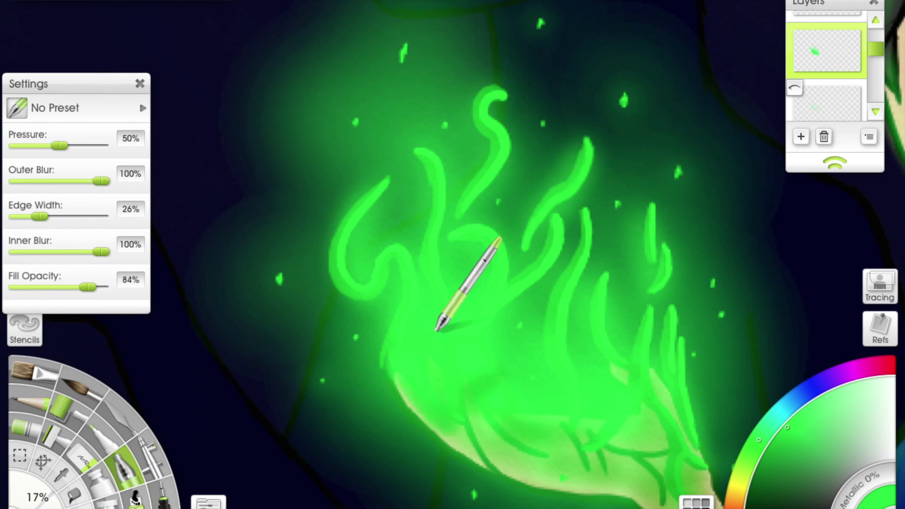
Step: Paint soft green glow into the flames above the raised palm at 17% size, using pen pressures of 10% and 30%
{"action": "left_click_drag", "start_coordinate": [436, 330], "coordinate": [373, 278]}
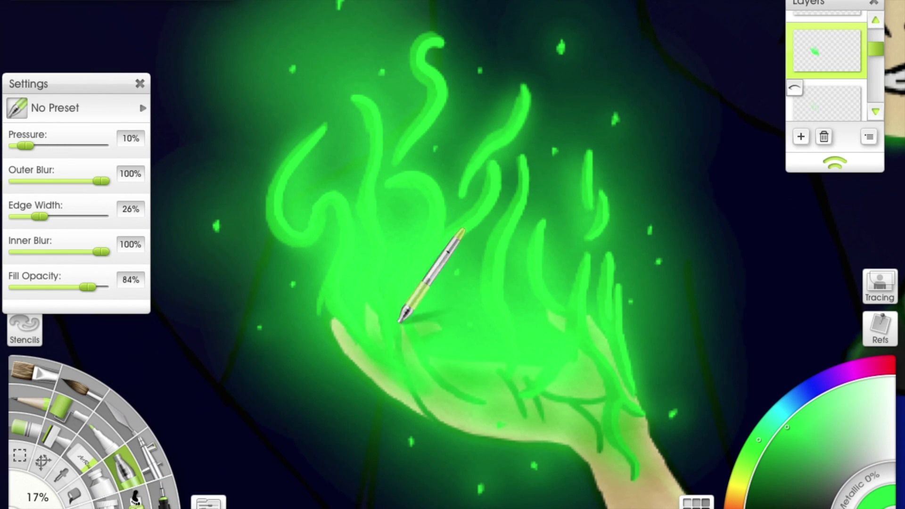
{"action": "scroll", "coordinate": [828, 70], "scroll_direction": "up", "scroll_amount": 1}
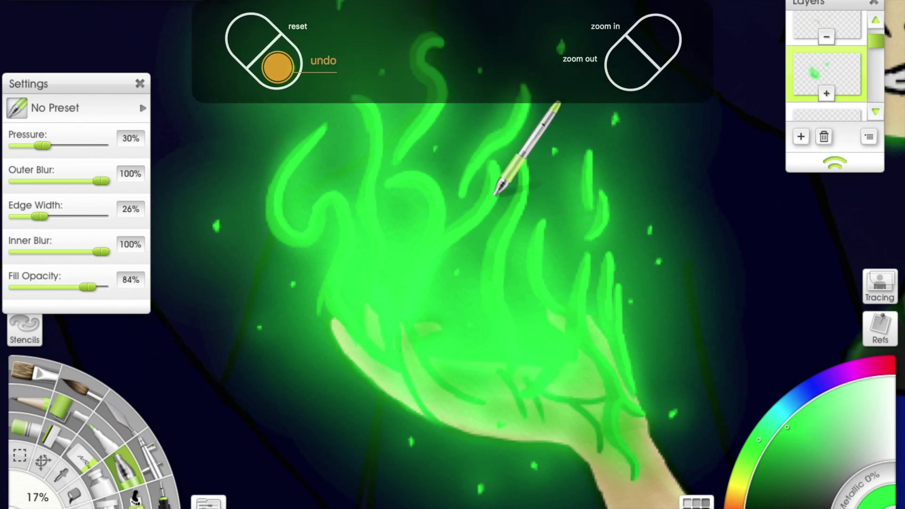
{"action": "key", "text": "alt"}
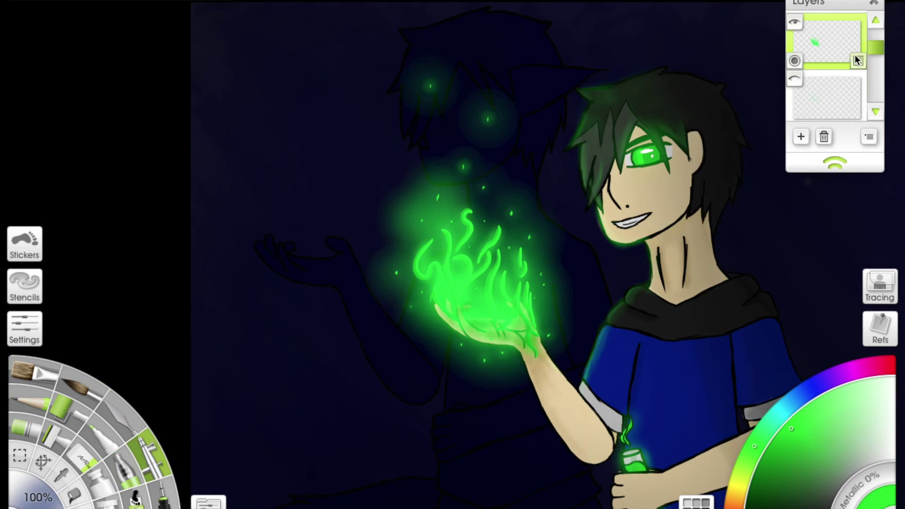
Step: Duplicate the green flame and rim-light layer and move the copy over the shadow figure and its raised hand
{"action": "left_click", "coordinate": [858, 61]}
{"action": "left_click", "coordinate": [799, 158]}
{"action": "key", "text": "ctrl+t"}
{"action": "left_click_drag", "start_coordinate": [497, 299], "coordinate": [312, 254]}
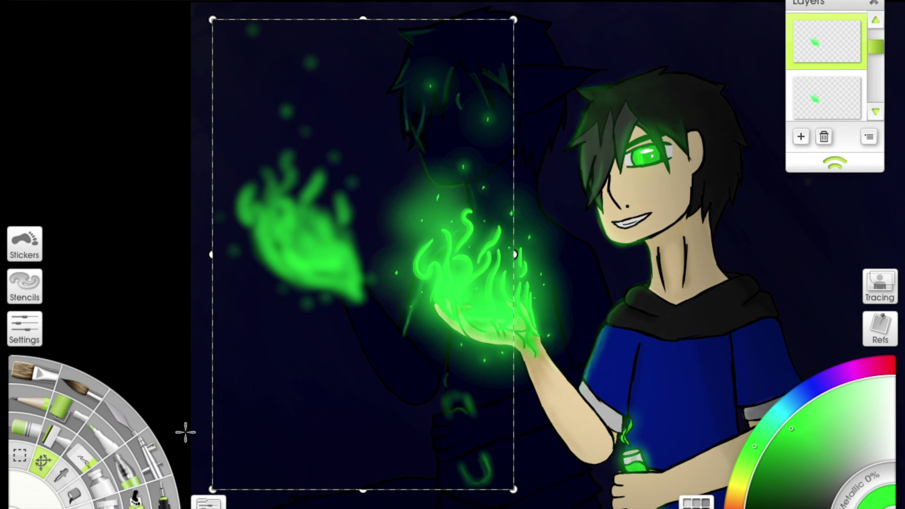
Step: Erase part of the copied green light around the shadow figure's head with the eraser at 29% size
{"action": "left_click", "coordinate": [119, 454]}
{"action": "left_click_drag", "start_coordinate": [345, 136], "coordinate": [476, 151]}
{"action": "scroll", "coordinate": [460, 325], "scroll_direction": "down", "scroll_amount": 2}
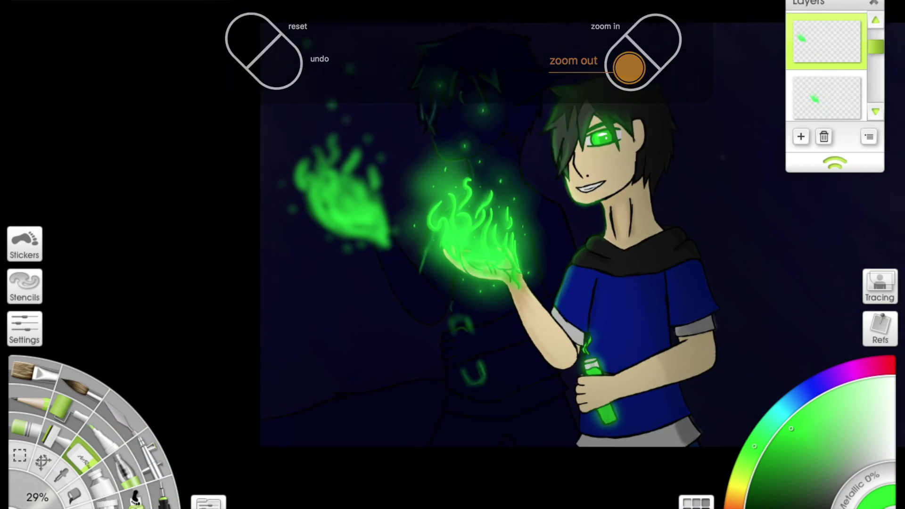
{"action": "scroll", "coordinate": [452, 236], "scroll_direction": "up", "scroll_amount": 4}
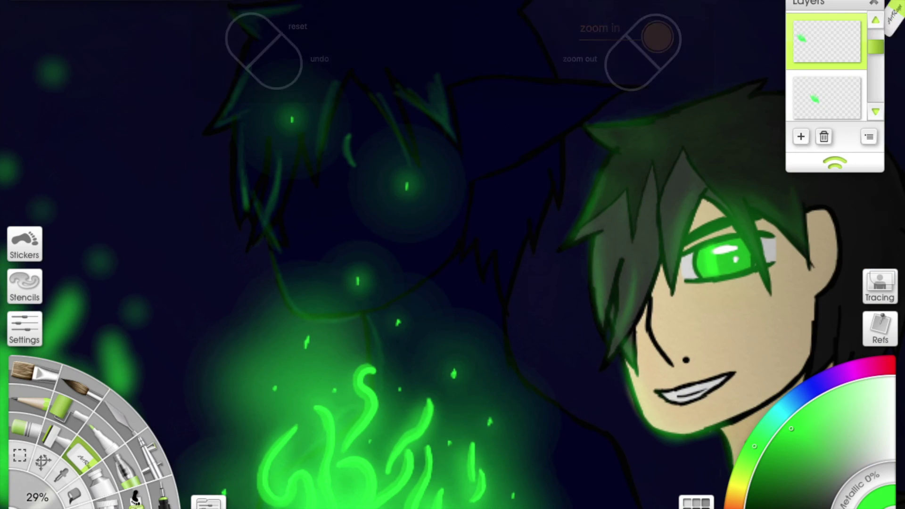
Step: Select the layer holding both figures' base colours and reduce the eraser size to 22%
{"action": "mouse_move", "coordinate": [876, 47]}
{"action": "left_mouse_down"}
{"action": "mouse_move", "coordinate": [879, 71]}
{"action": "mouse_move", "coordinate": [835, 26]}
{"action": "mouse_move", "coordinate": [799, 24]}
{"action": "mouse_move", "coordinate": [879, 66]}
{"action": "mouse_move", "coordinate": [878, 43]}
{"action": "mouse_move", "coordinate": [879, 88]}
{"action": "mouse_move", "coordinate": [865, 27]}
{"action": "mouse_move", "coordinate": [879, 61]}
{"action": "left_mouse_up"}
{"action": "scroll", "coordinate": [523, 189], "scroll_direction": "down", "scroll_amount": 3}
{"action": "scroll", "coordinate": [524, 189], "scroll_direction": "down", "scroll_amount": 2}
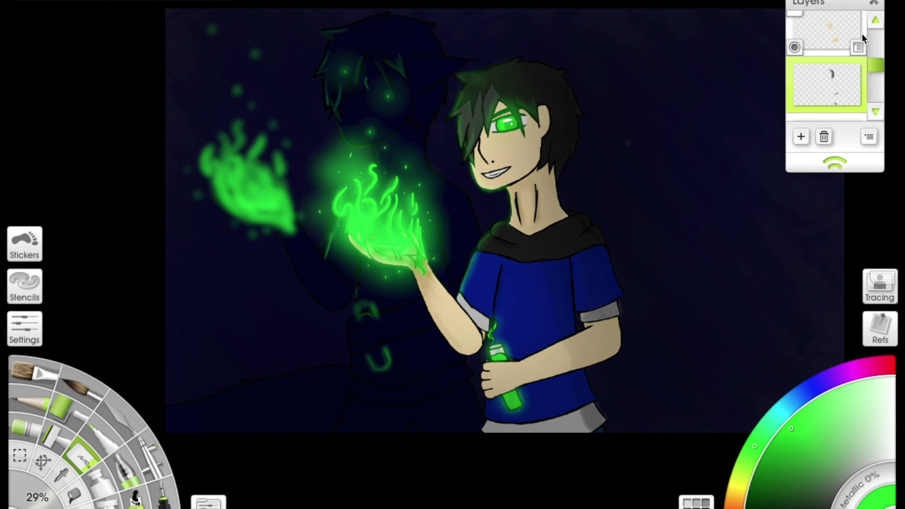
{"action": "scroll", "coordinate": [613, 330], "scroll_direction": "up", "scroll_amount": 4}
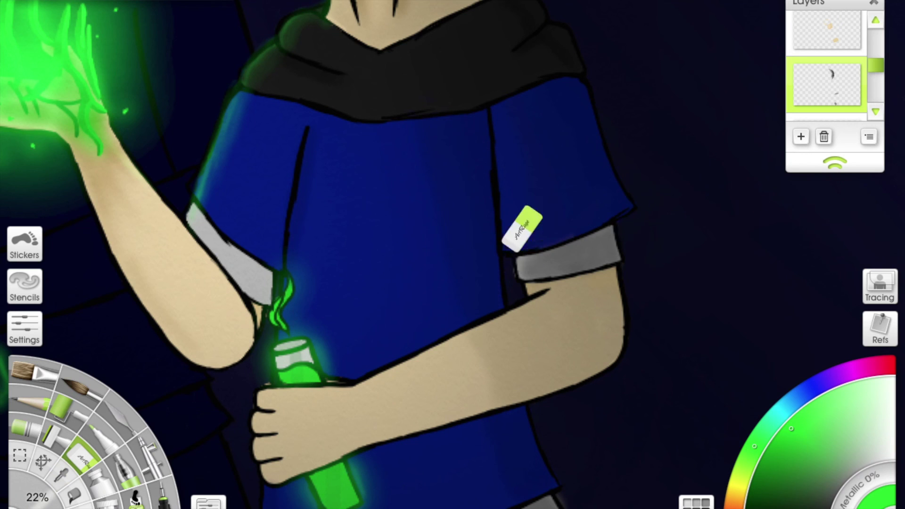
{"action": "scroll", "coordinate": [540, 439], "scroll_direction": "down", "scroll_amount": 3}
{"action": "mouse_move", "coordinate": [878, 65]}
{"action": "left_mouse_down"}
{"action": "mouse_move", "coordinate": [880, 34]}
{"action": "mouse_move", "coordinate": [878, 71]}
{"action": "left_mouse_up"}
{"action": "mouse_move", "coordinate": [843, 15]}
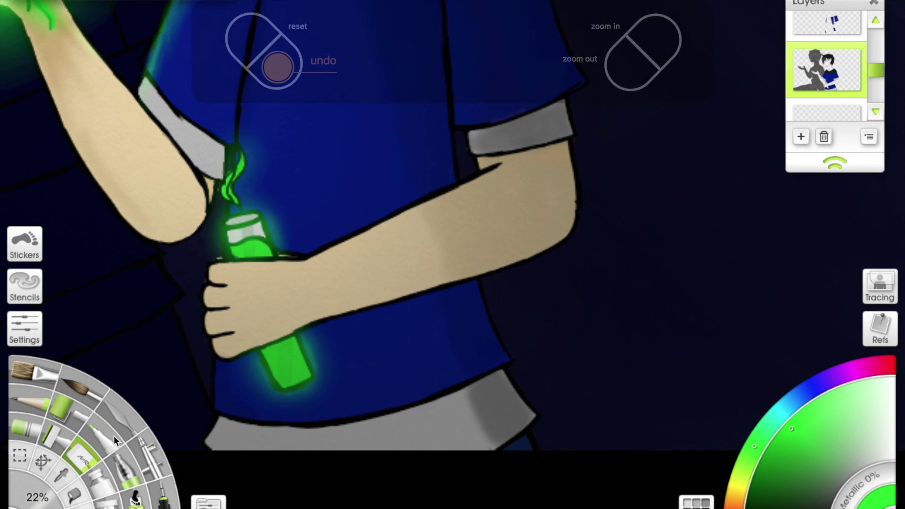
Step: Airbrush a white signature mark of slanted strokes and a loop on an empty top layer at 20% size
{"action": "scroll", "coordinate": [468, 148], "scroll_direction": "up", "scroll_amount": 3}
{"action": "scroll", "coordinate": [597, 457], "scroll_direction": "down", "scroll_amount": 5}
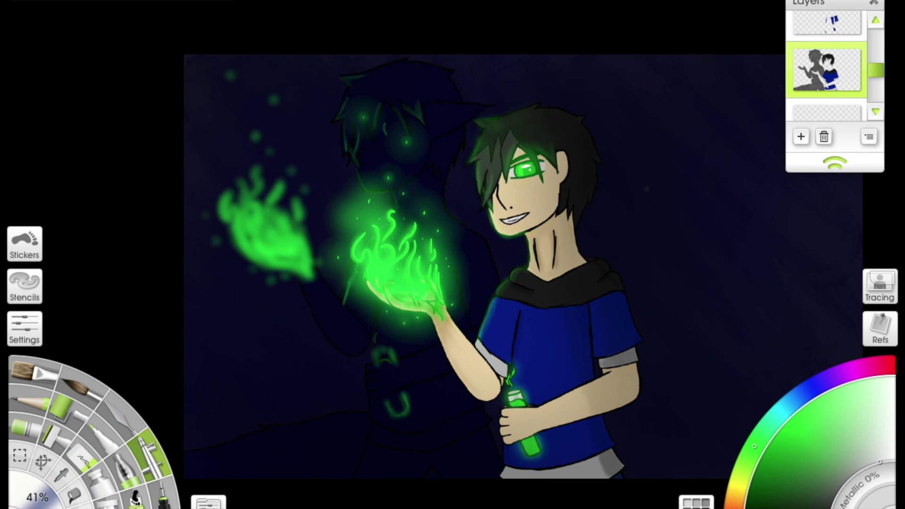
{"action": "scroll", "coordinate": [435, 233], "scroll_direction": "up", "scroll_amount": 3}
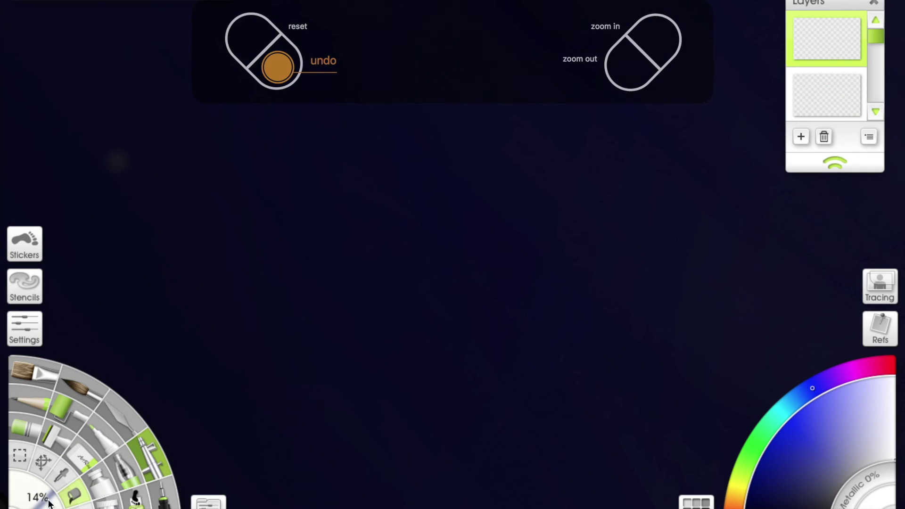
{"action": "left_click_drag", "start_coordinate": [161, 202], "coordinate": [657, 40]}
{"action": "left_click_drag", "start_coordinate": [364, 177], "coordinate": [647, 101]}
{"action": "left_click_drag", "start_coordinate": [179, 278], "coordinate": [689, 122]}
{"action": "left_click_drag", "start_coordinate": [505, 71], "coordinate": [489, 145]}
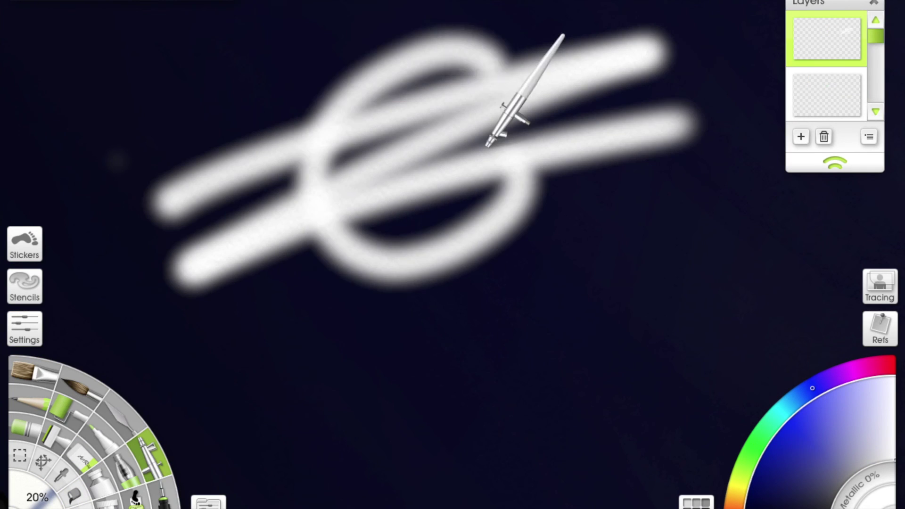
{"action": "scroll", "coordinate": [488, 145], "scroll_direction": "down", "scroll_amount": 2}
{"action": "key", "text": "ctrl+z"}
{"action": "key", "text": "ctrl+y"}
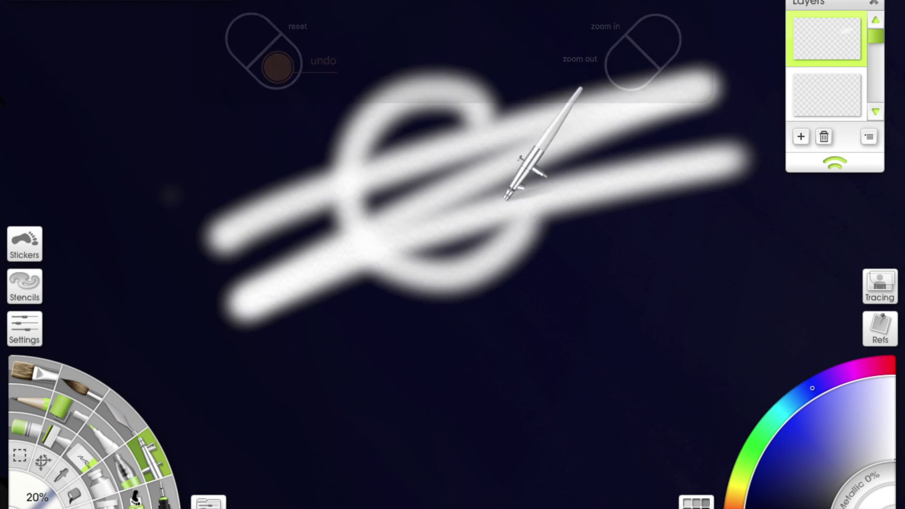
Step: Shrink the white signature mark and move it beside the boy's shoulder
{"action": "scroll", "coordinate": [507, 198], "scroll_direction": "down", "scroll_amount": 5}
{"action": "key", "text": "ctrl+t"}
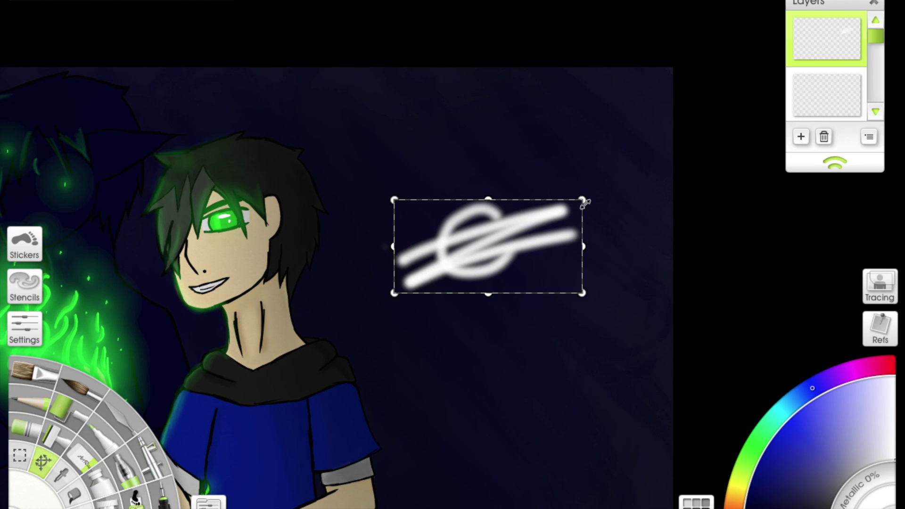
{"action": "scroll", "coordinate": [536, 176], "scroll_direction": "down", "scroll_amount": 5}
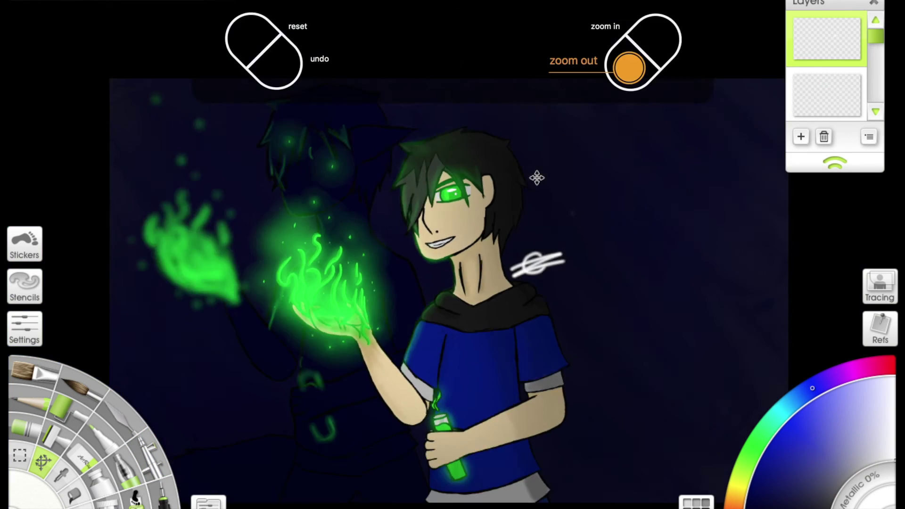